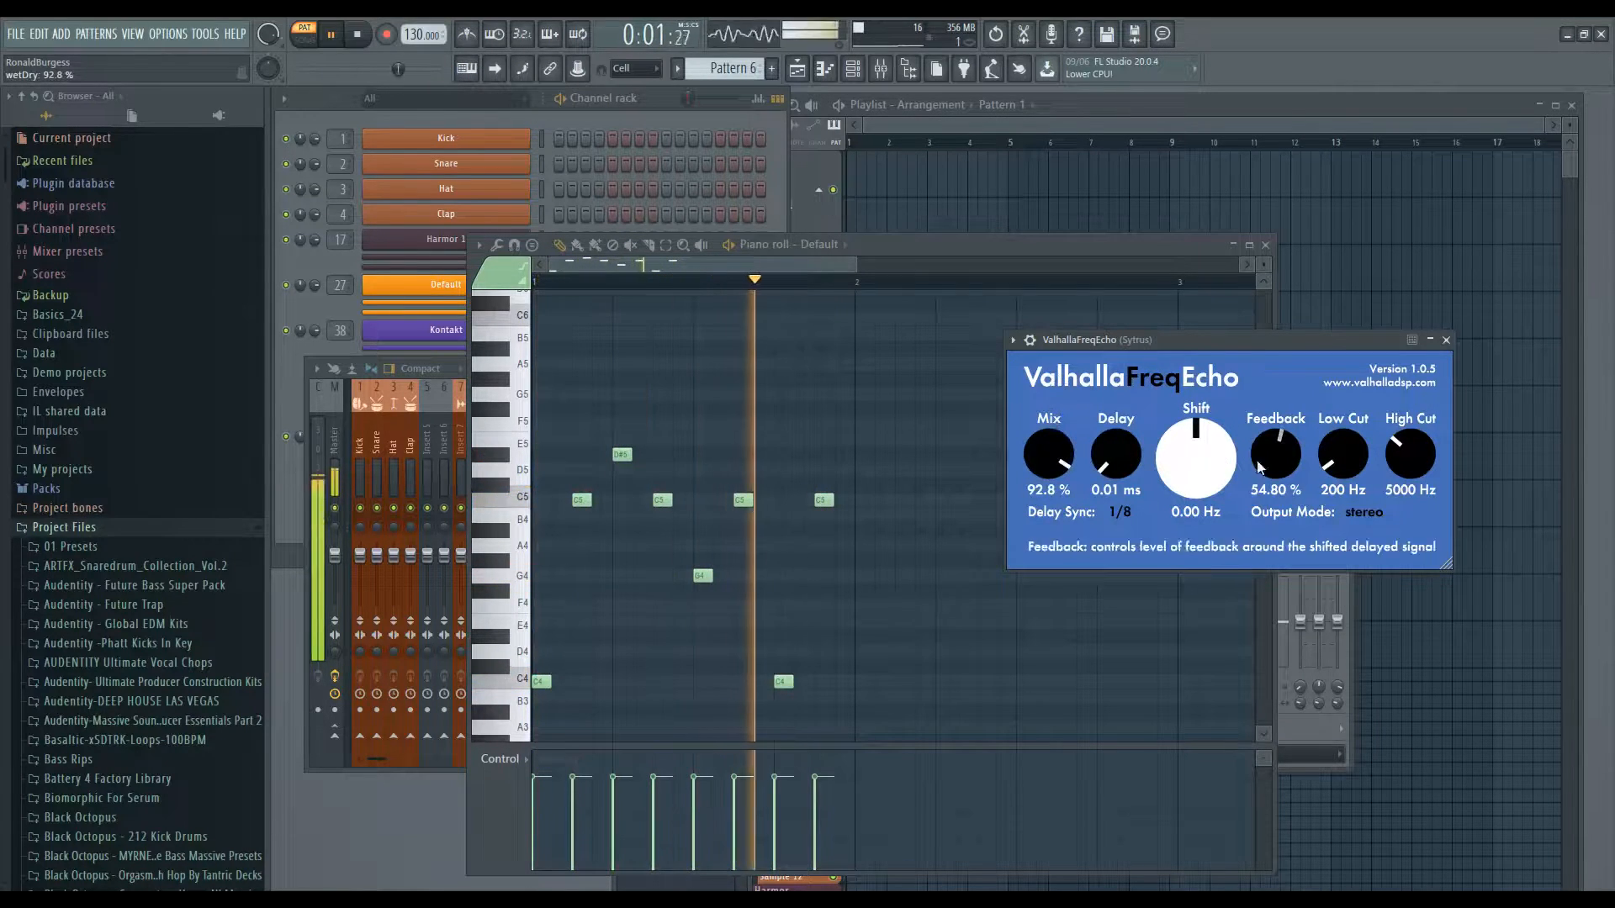
- Raise FreqEcho's Feedback and switch Delay Sync to Free
{"action": "left_click_drag", "start_coordinate": [1276, 436], "coordinate": [1274, 354]}
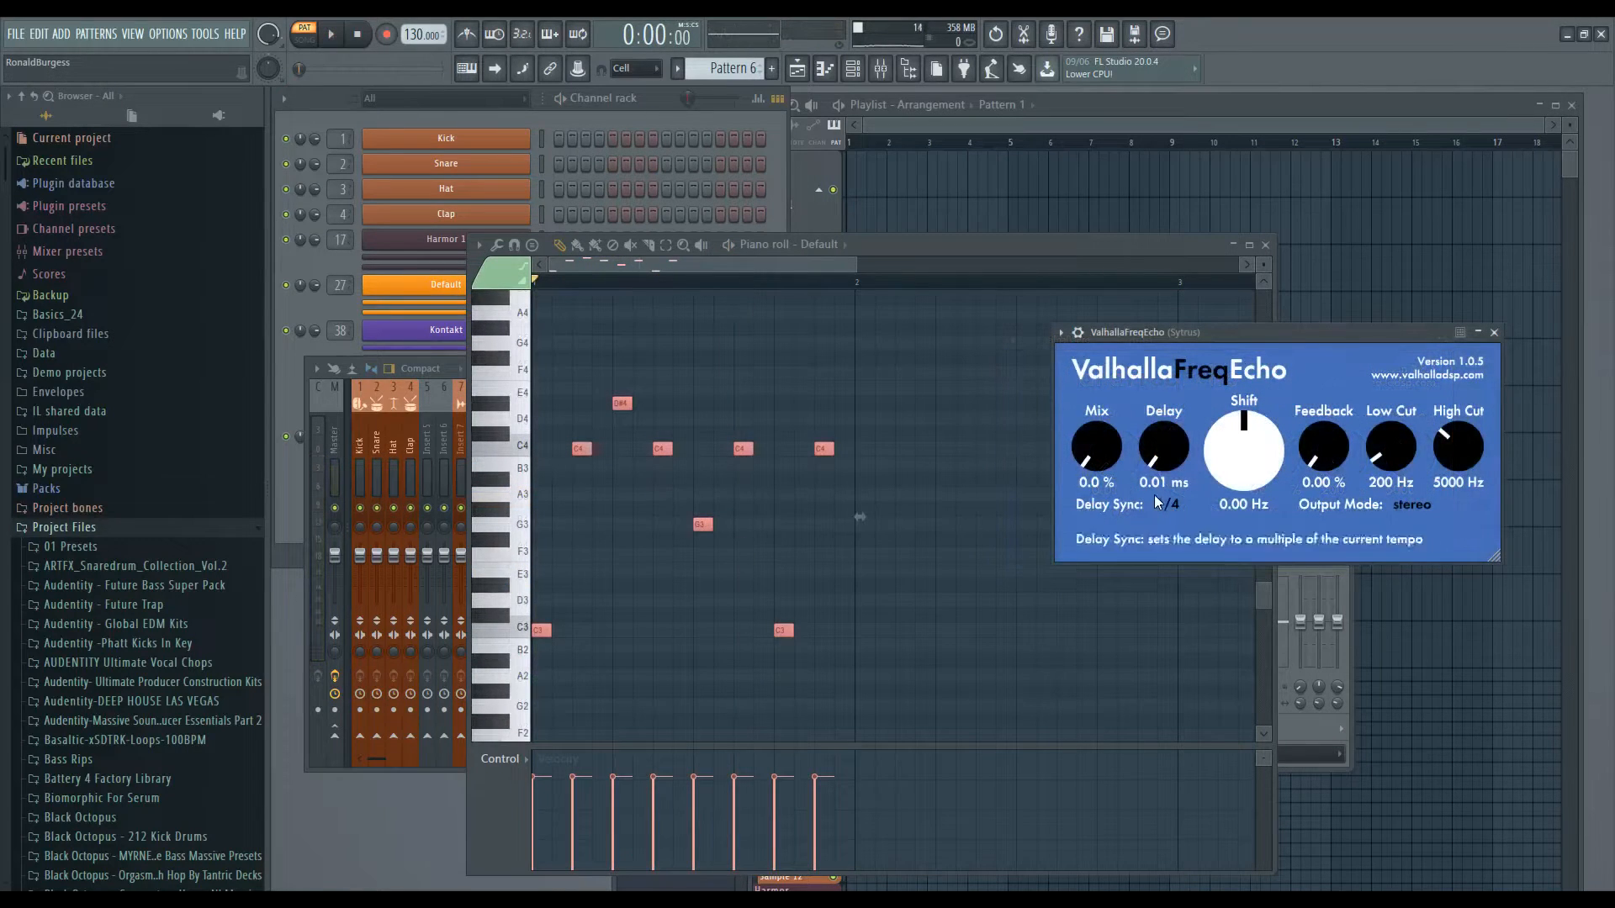
{"action": "left_click", "coordinate": [1167, 504]}
{"action": "left_click", "coordinate": [1178, 77]}
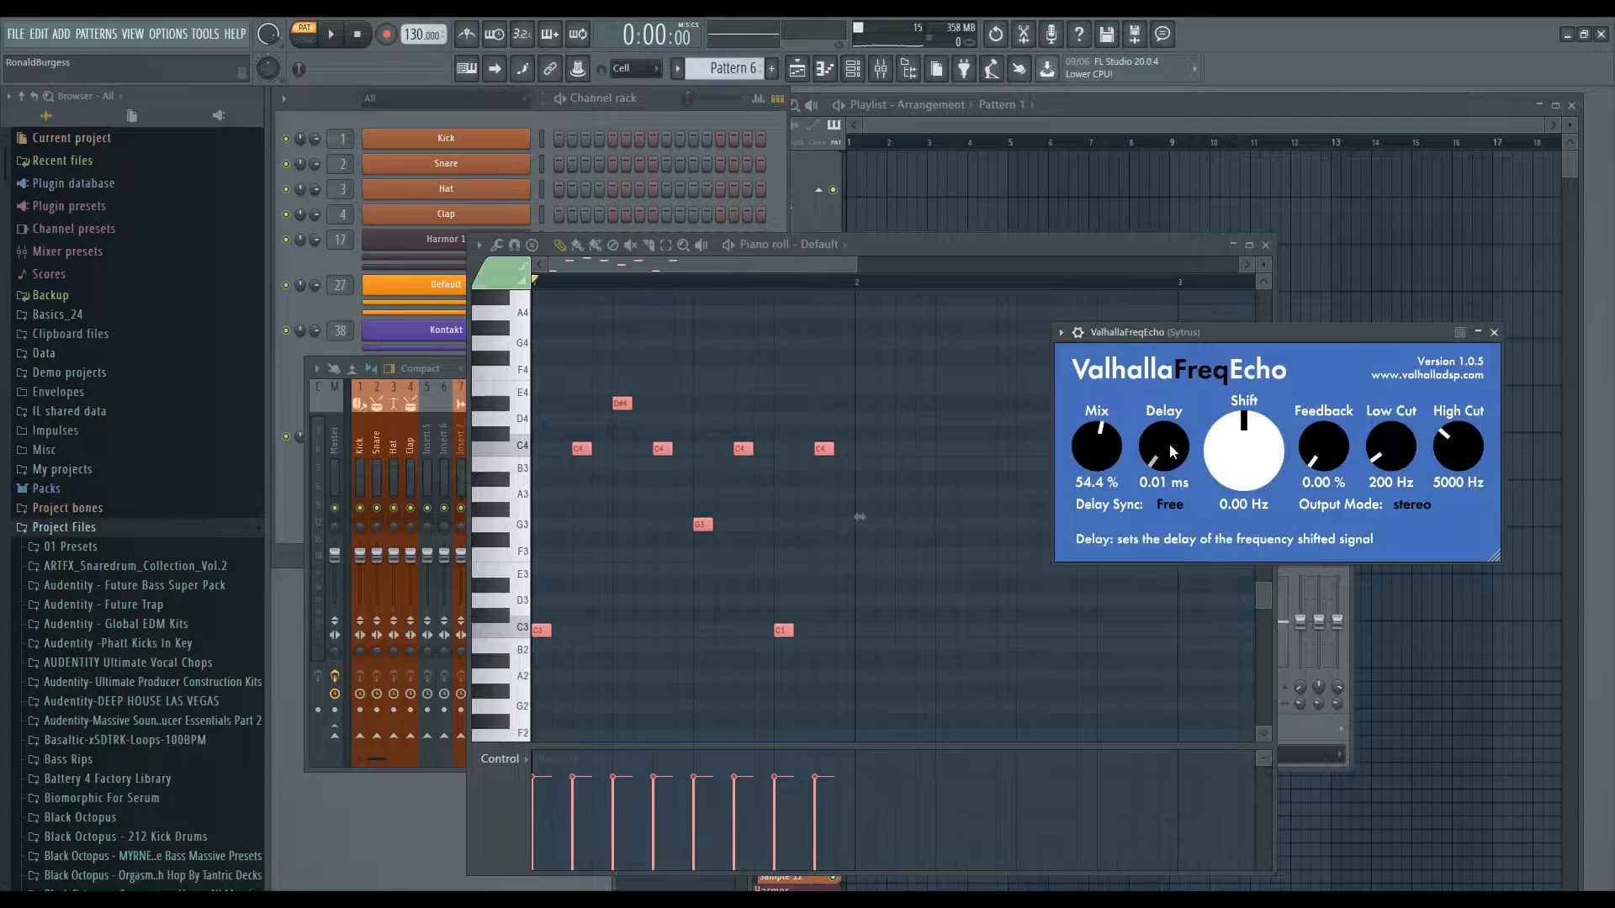
- Play the pattern while setting FreqEcho's Delay to about 0.32 ms and Feedback to 44%
{"action": "key", "text": "space"}
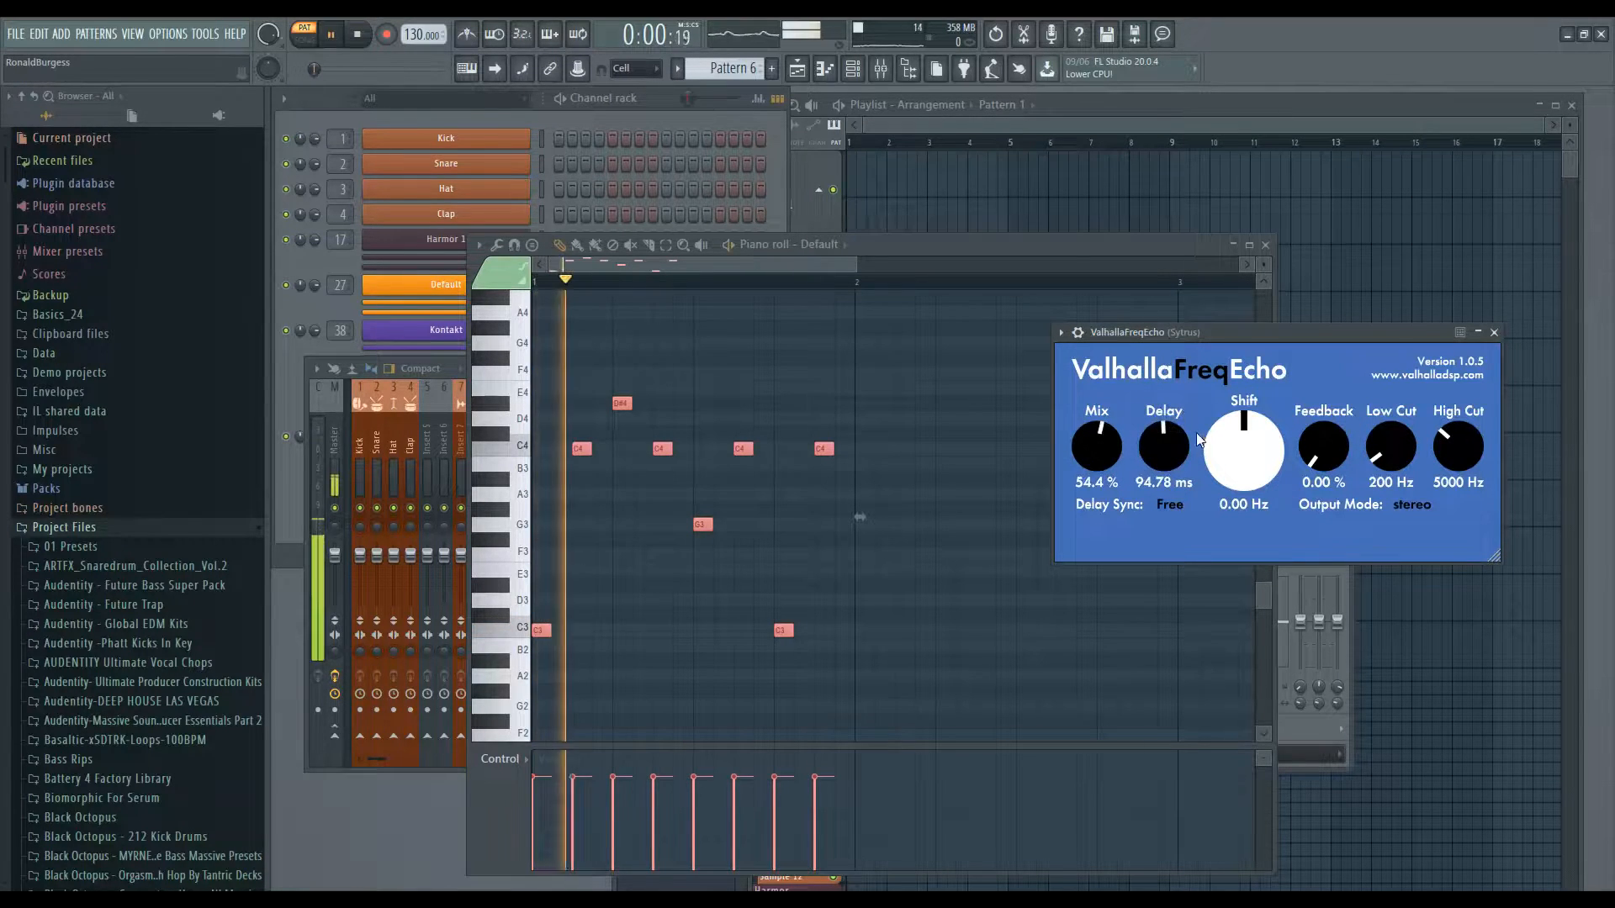
{"action": "scroll", "coordinate": [1102, 441], "scroll_direction": "down", "scroll_amount": 2}
{"action": "left_click_drag", "start_coordinate": [1167, 442], "coordinate": [1172, 528]}
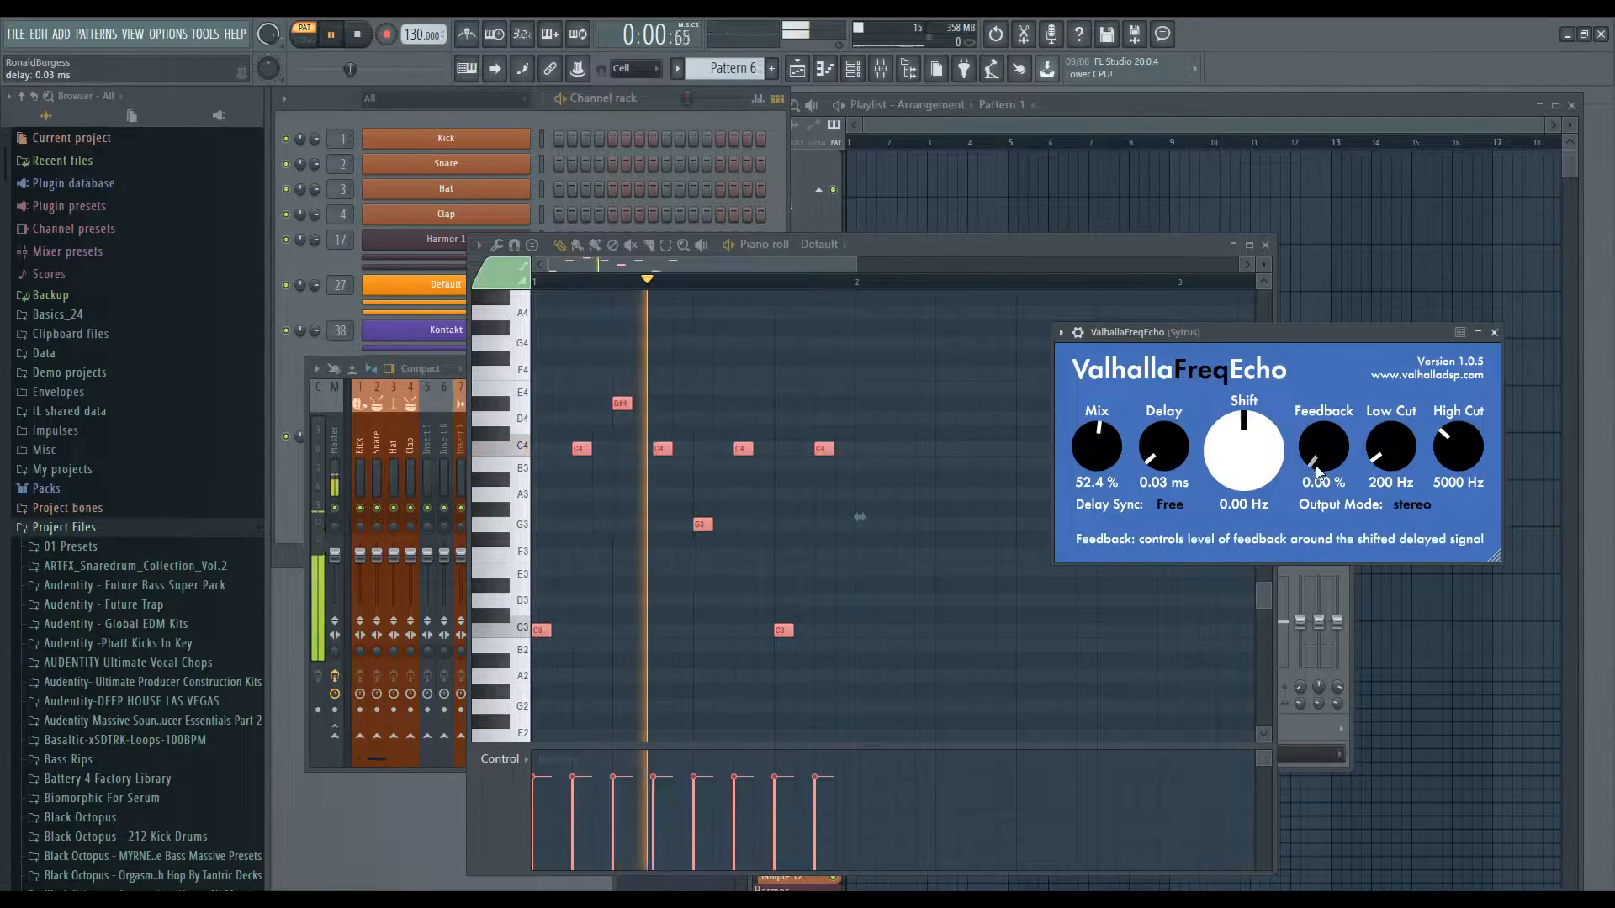
{"action": "left_click_drag", "start_coordinate": [1318, 442], "coordinate": [1314, 373]}
{"action": "mouse_move", "coordinate": [1160, 471]}
{"action": "left_mouse_down"}
{"action": "mouse_move", "coordinate": [1162, 437]}
{"action": "mouse_move", "coordinate": [1164, 464]}
{"action": "left_mouse_up"}
{"action": "key", "text": "space"}
- Create an automation clip for the last tweaked FreqEcho delay parameter
{"action": "left_click", "coordinate": [198, 31]}
{"action": "mouse_move", "coordinate": [253, 246]}
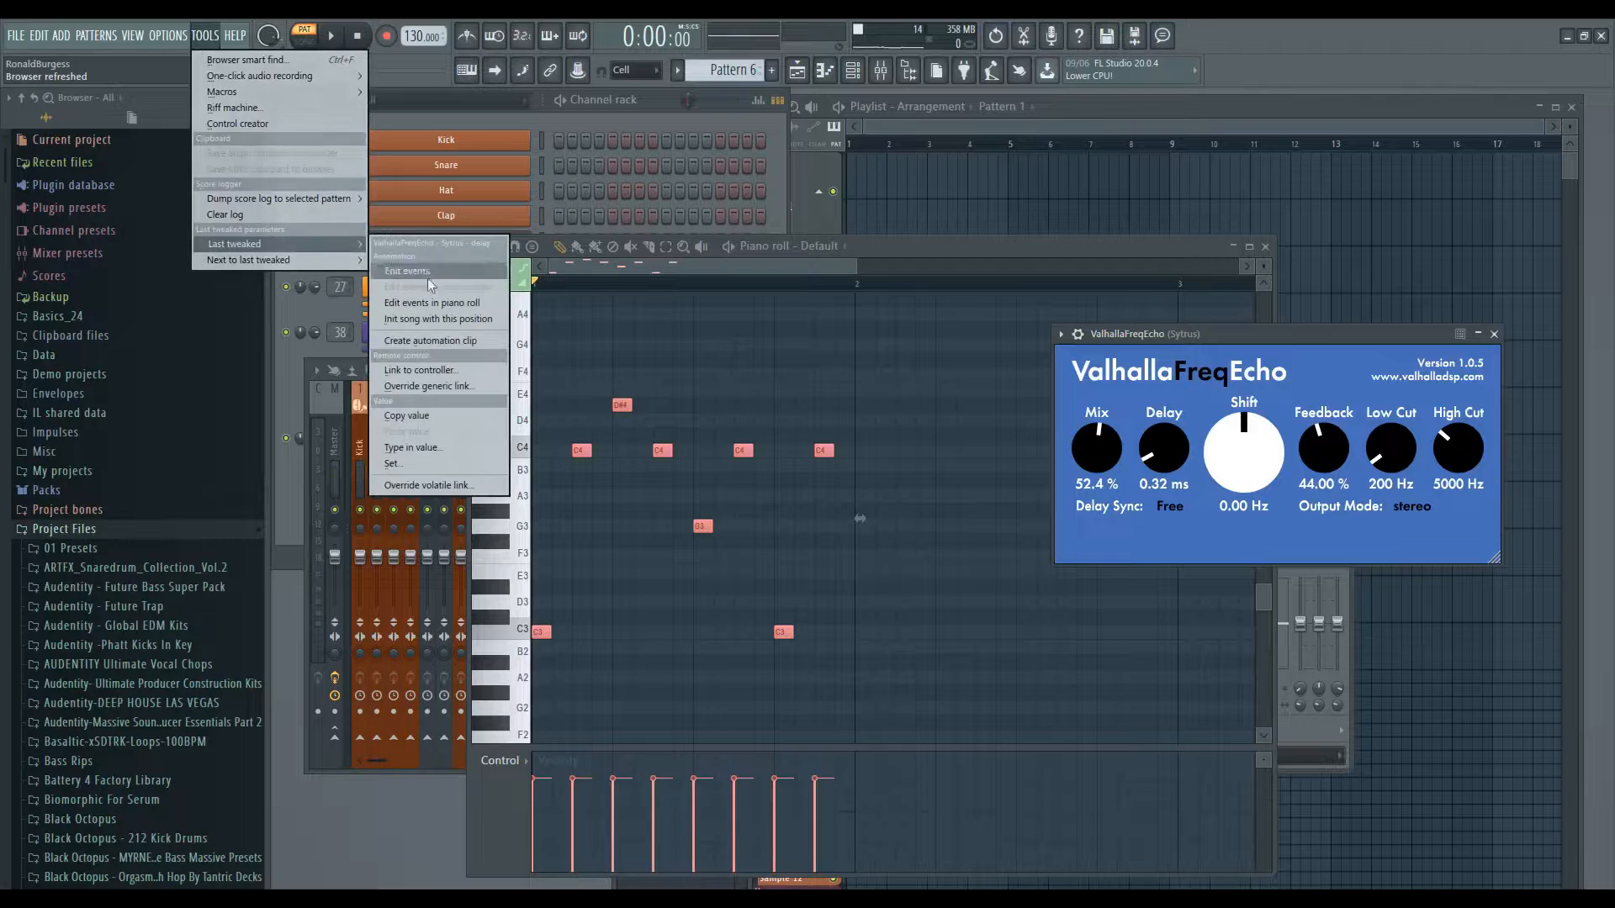
{"action": "left_click", "coordinate": [427, 339]}
- Arrange the delay automation clip in the playlist above the Pattern 6 clip
{"action": "left_click", "coordinate": [935, 176]}
{"action": "right_click", "coordinate": [938, 177]}
{"action": "left_click", "coordinate": [1002, 107]}
{"action": "left_click", "coordinate": [1014, 170]}
{"action": "left_click", "coordinate": [868, 213]}
{"action": "scroll", "coordinate": [883, 210], "scroll_direction": "up", "scroll_amount": 4}
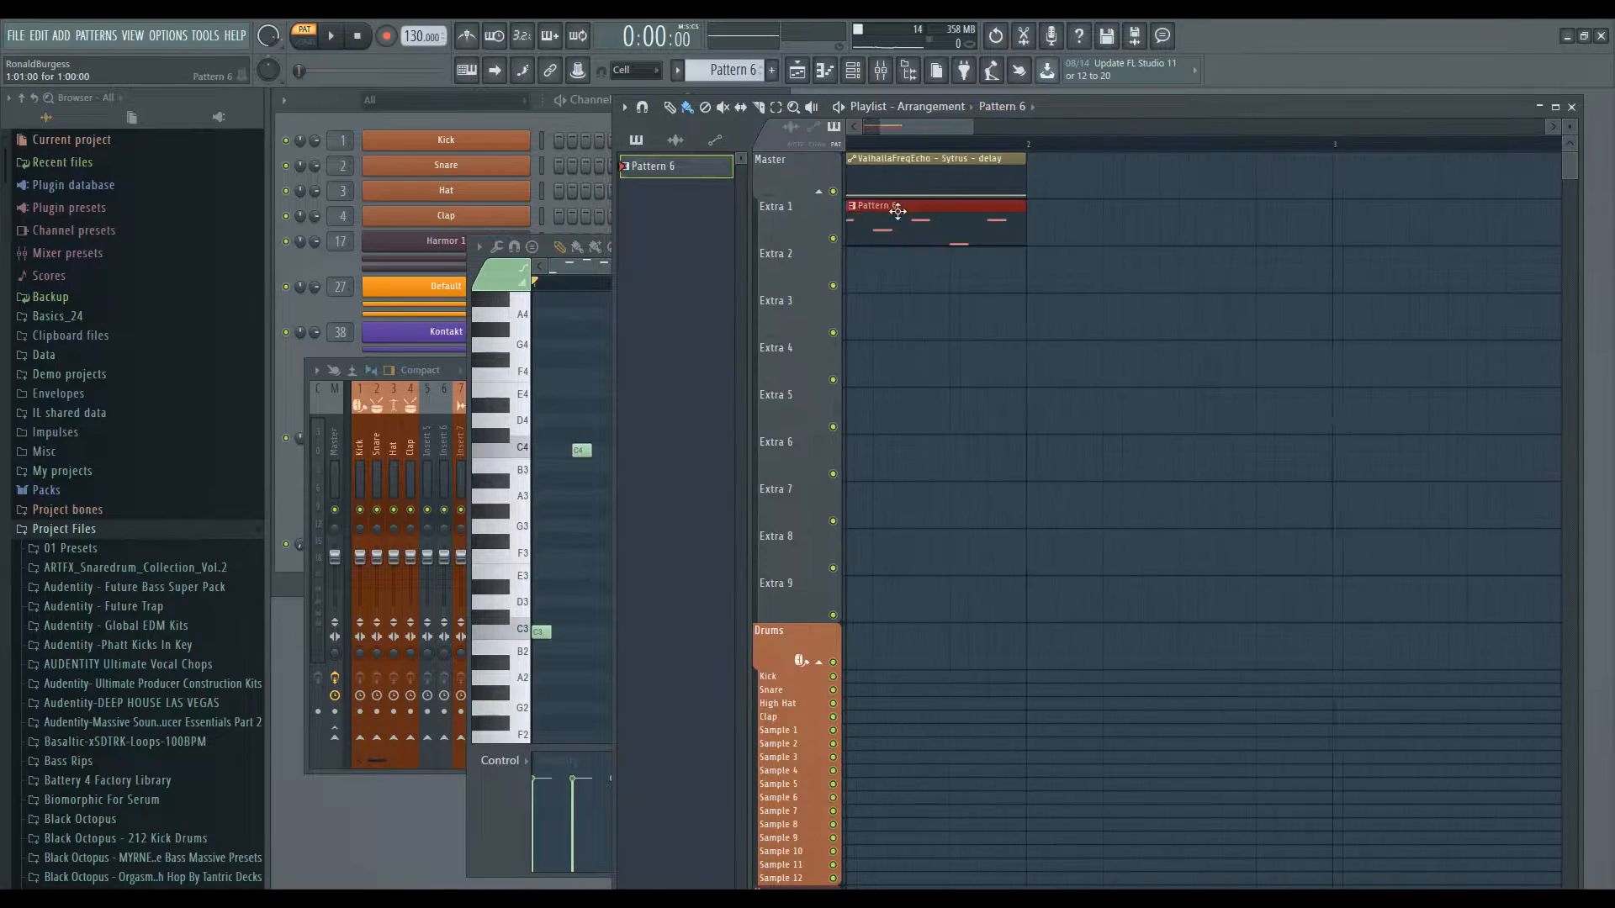
- Open the delay automation clip's LFO settings, lower its maximum, and play the arrangement
{"action": "double_click", "coordinate": [921, 158]}
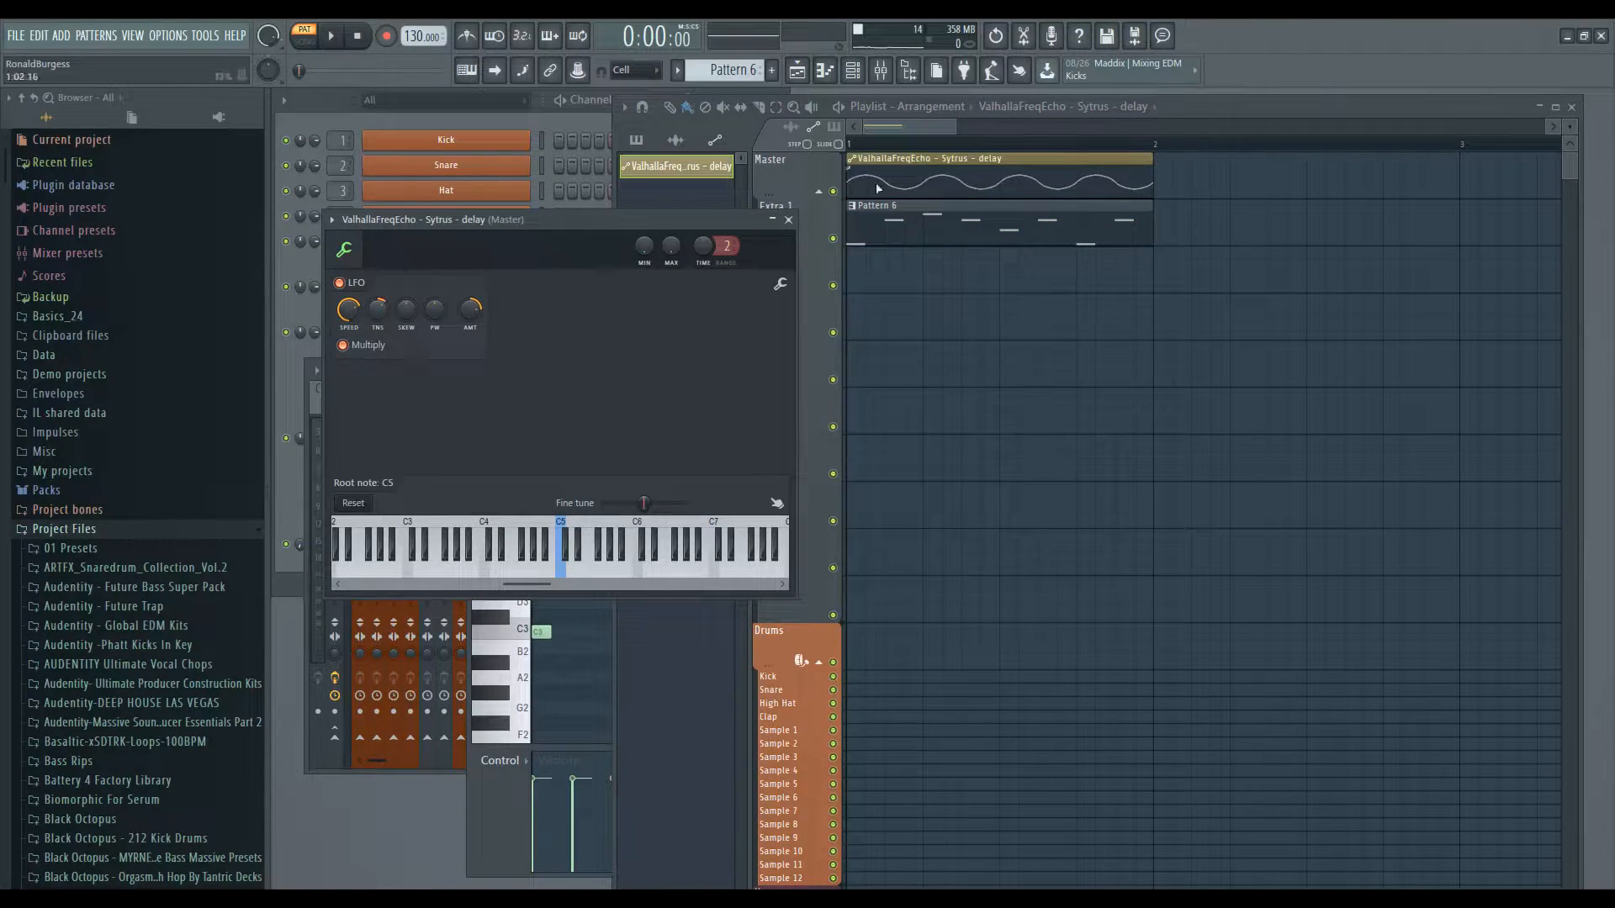
{"action": "left_click_drag", "start_coordinate": [671, 245], "coordinate": [671, 269]}
{"action": "left_click", "coordinate": [838, 107]}
{"action": "key", "text": "space"}
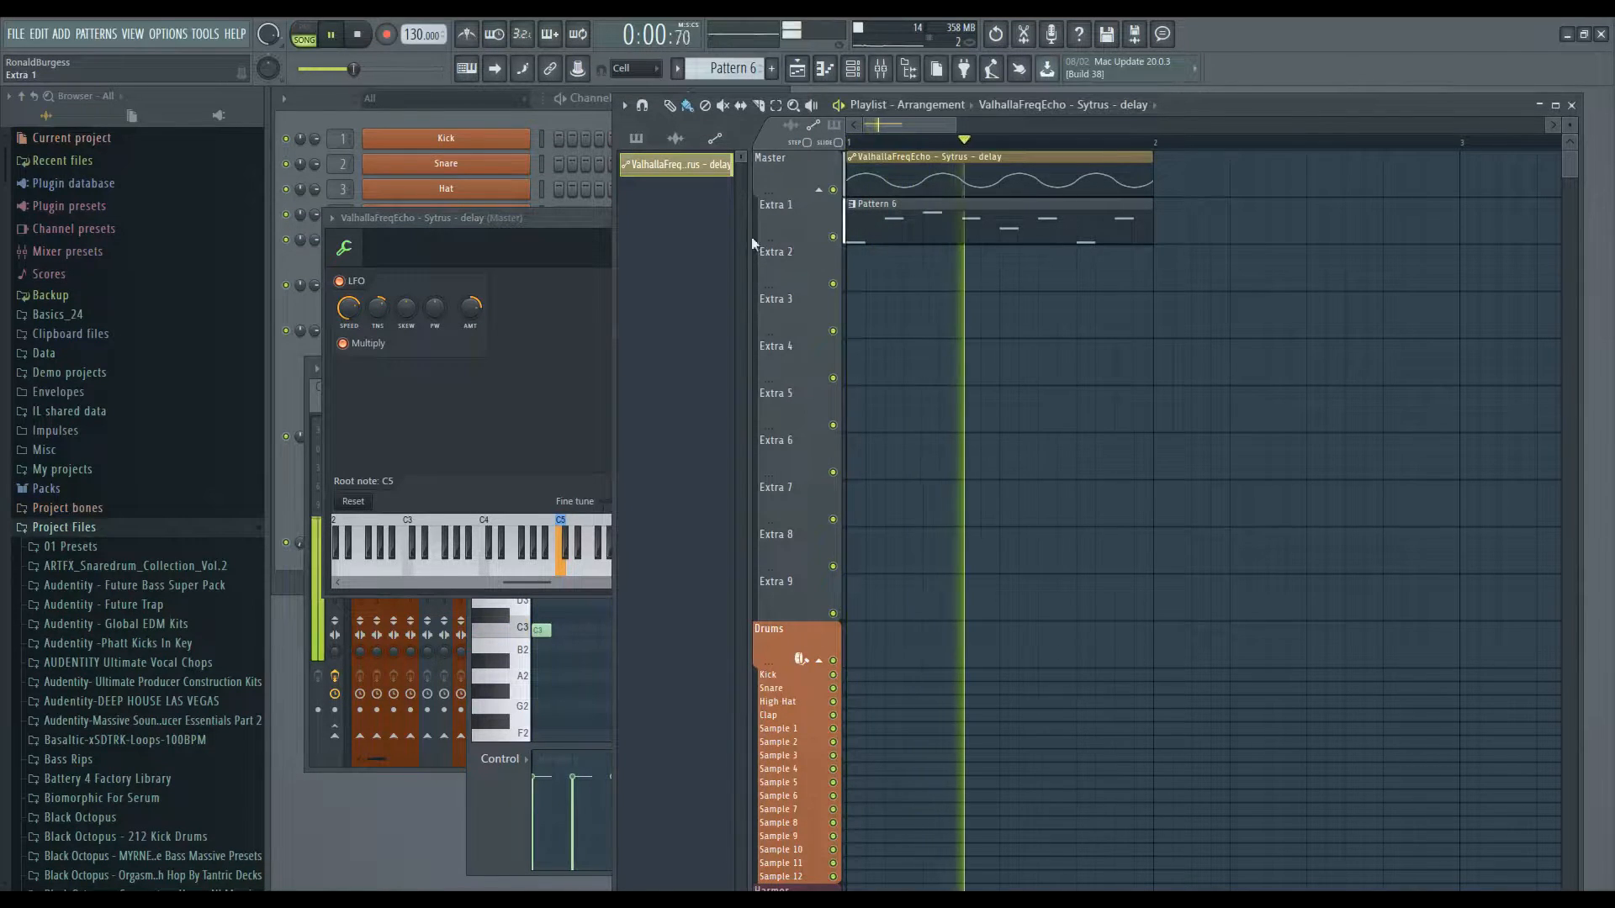
- Move the automation clip window aside and play the arrangement to hear the automated delay
{"action": "left_click", "coordinate": [565, 246]}
{"action": "left_click_drag", "start_coordinate": [674, 249], "coordinate": [621, 521]}
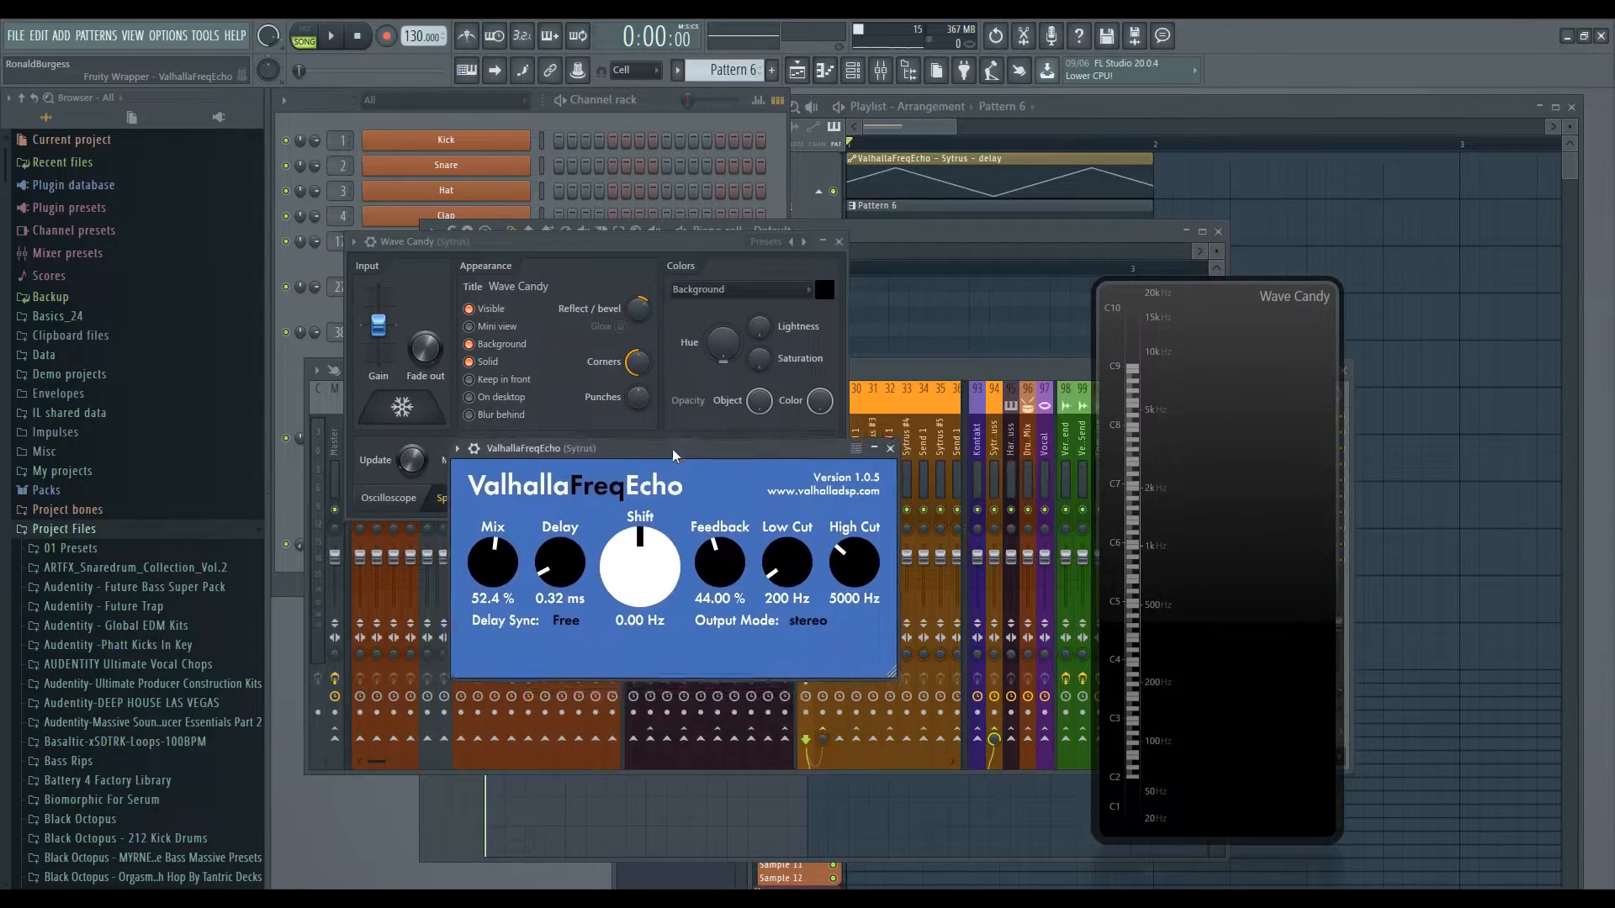
{"action": "left_click_drag", "start_coordinate": [673, 450], "coordinate": [660, 465]}
{"action": "key", "text": "space"}
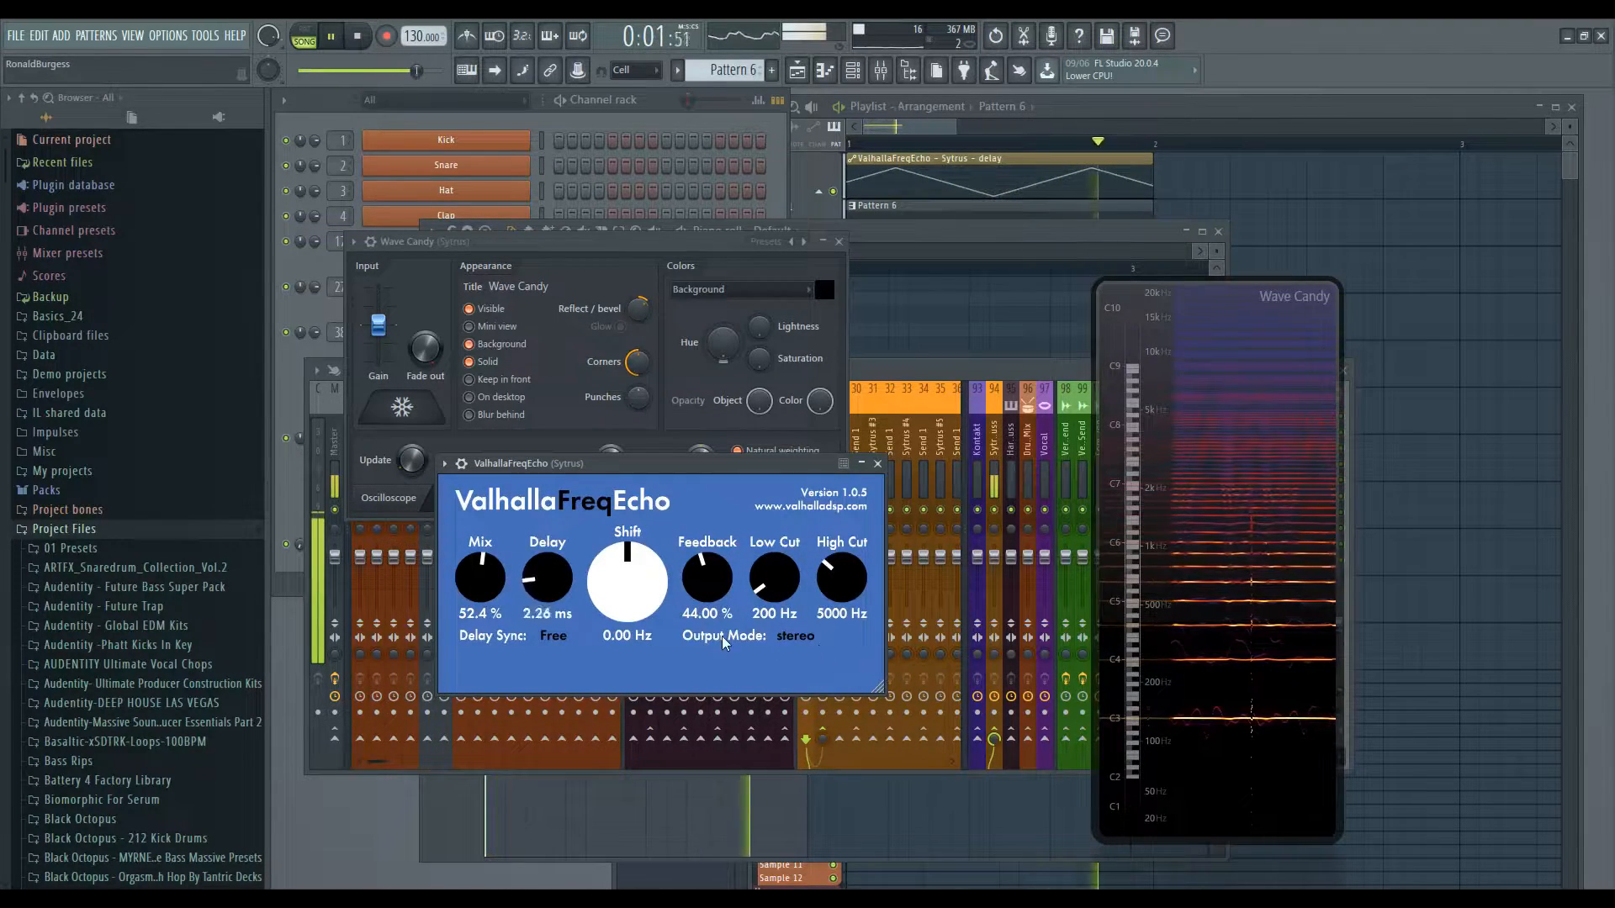
- Set FreqEcho's Delay to 0.01 ms and raise Feedback to about 65.6% while playing the pattern
{"action": "left_click_drag", "start_coordinate": [706, 579], "coordinate": [711, 528]}
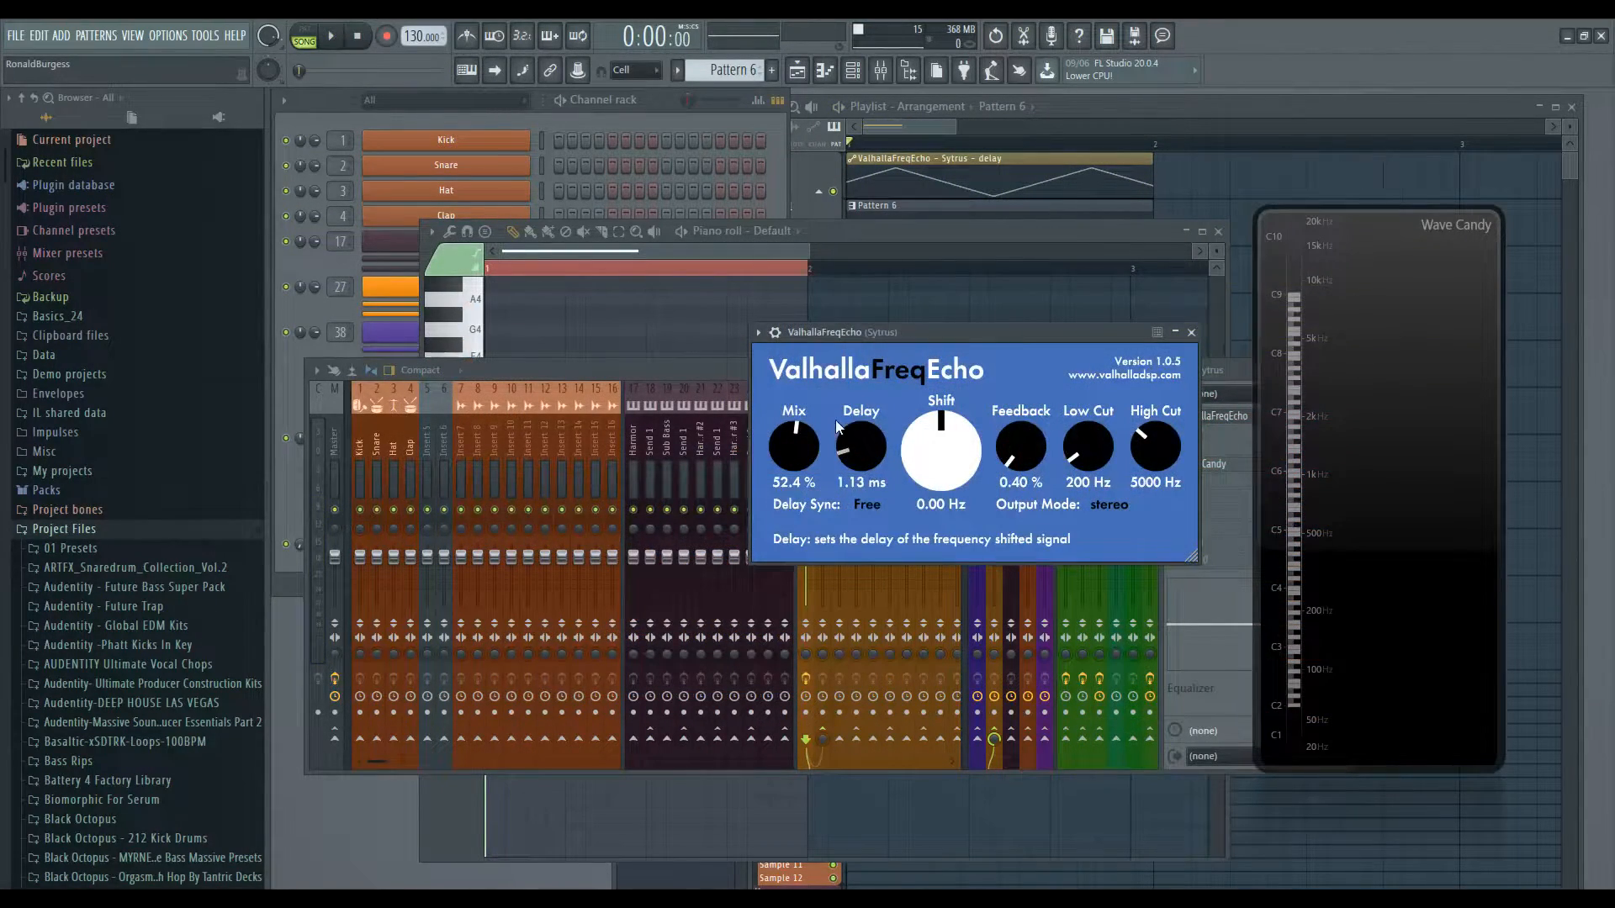
{"action": "left_click_drag", "start_coordinate": [863, 461], "coordinate": [809, 443]}
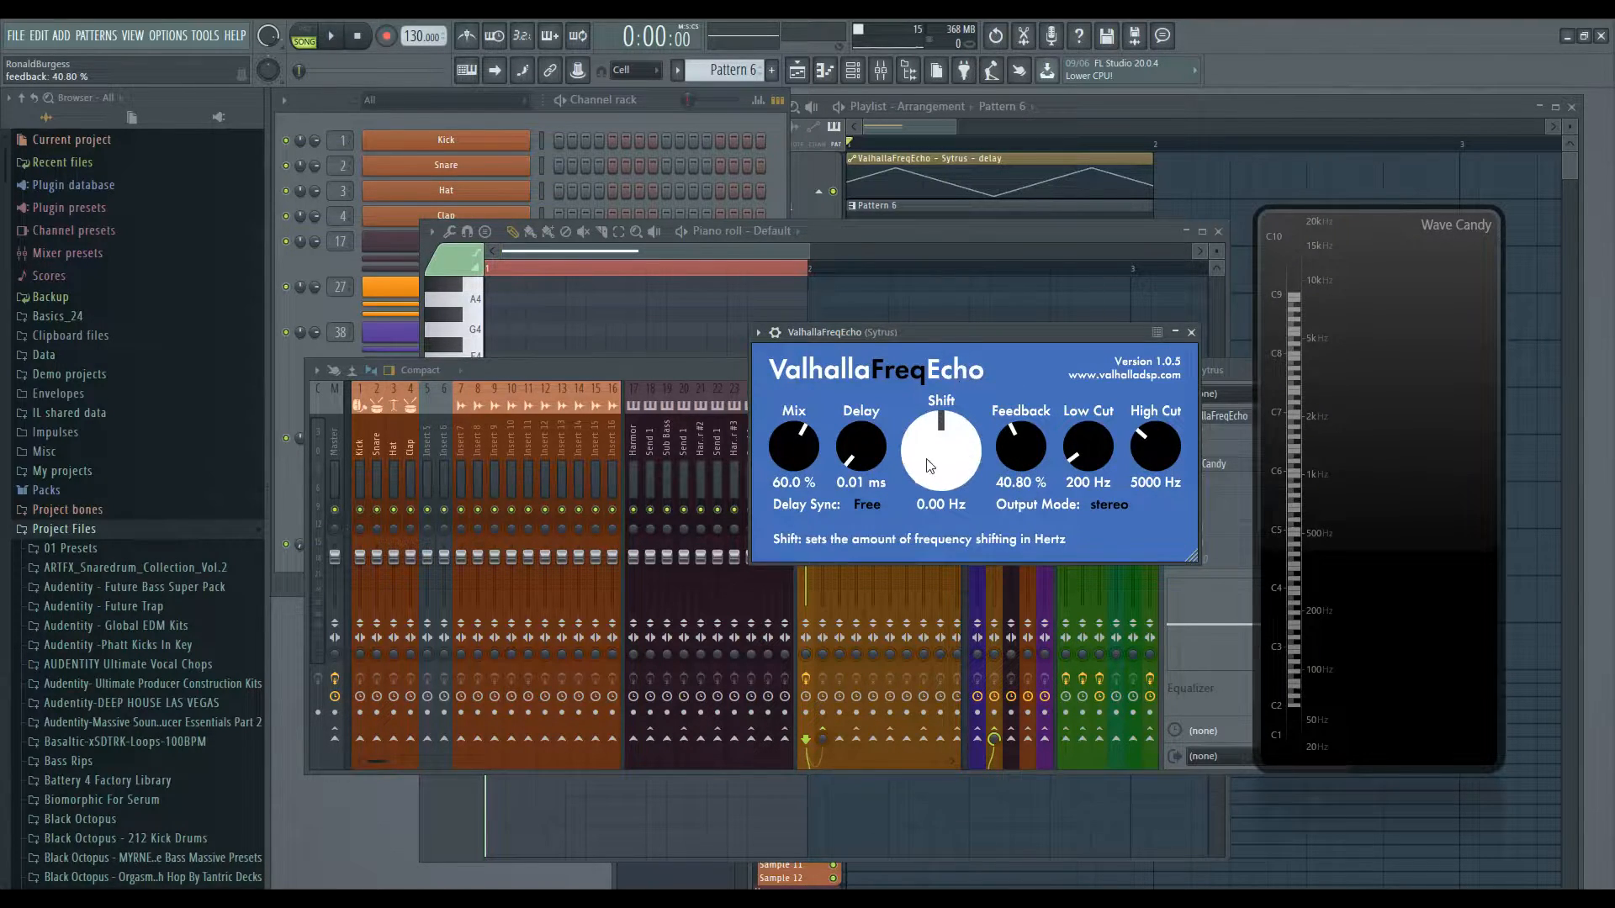
{"action": "key", "text": "space"}
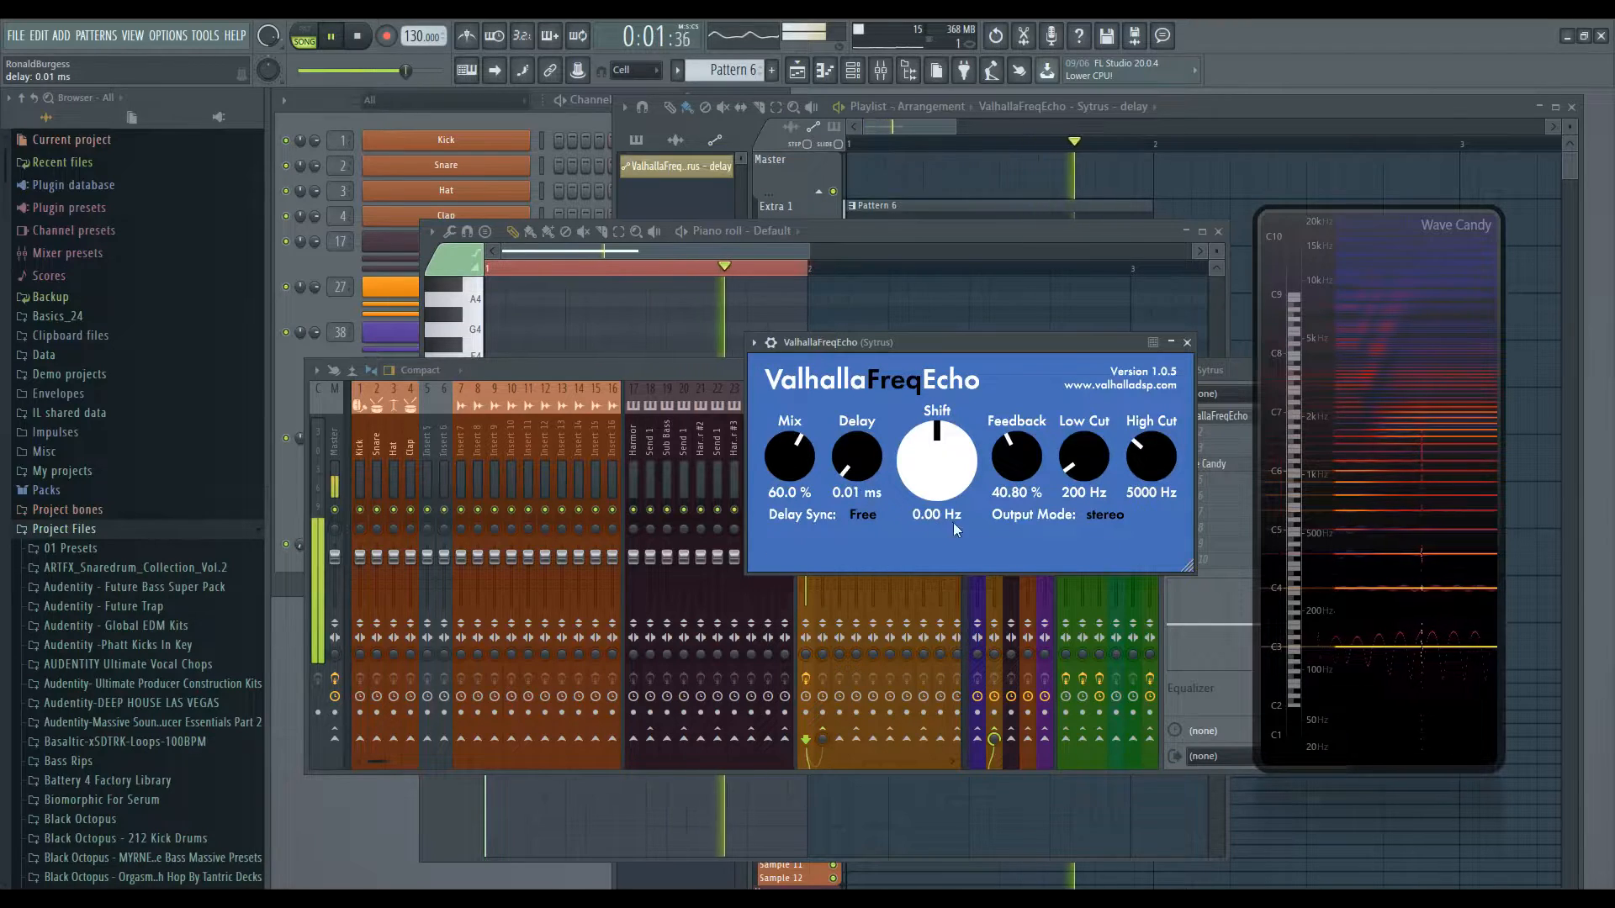
{"action": "mouse_move", "coordinate": [1021, 471]}
{"action": "left_mouse_down"}
{"action": "mouse_move", "coordinate": [1022, 443]}
{"action": "mouse_move", "coordinate": [945, 449]}
{"action": "mouse_move", "coordinate": [945, 494]}
{"action": "mouse_move", "coordinate": [1016, 443]}
{"action": "left_mouse_up"}
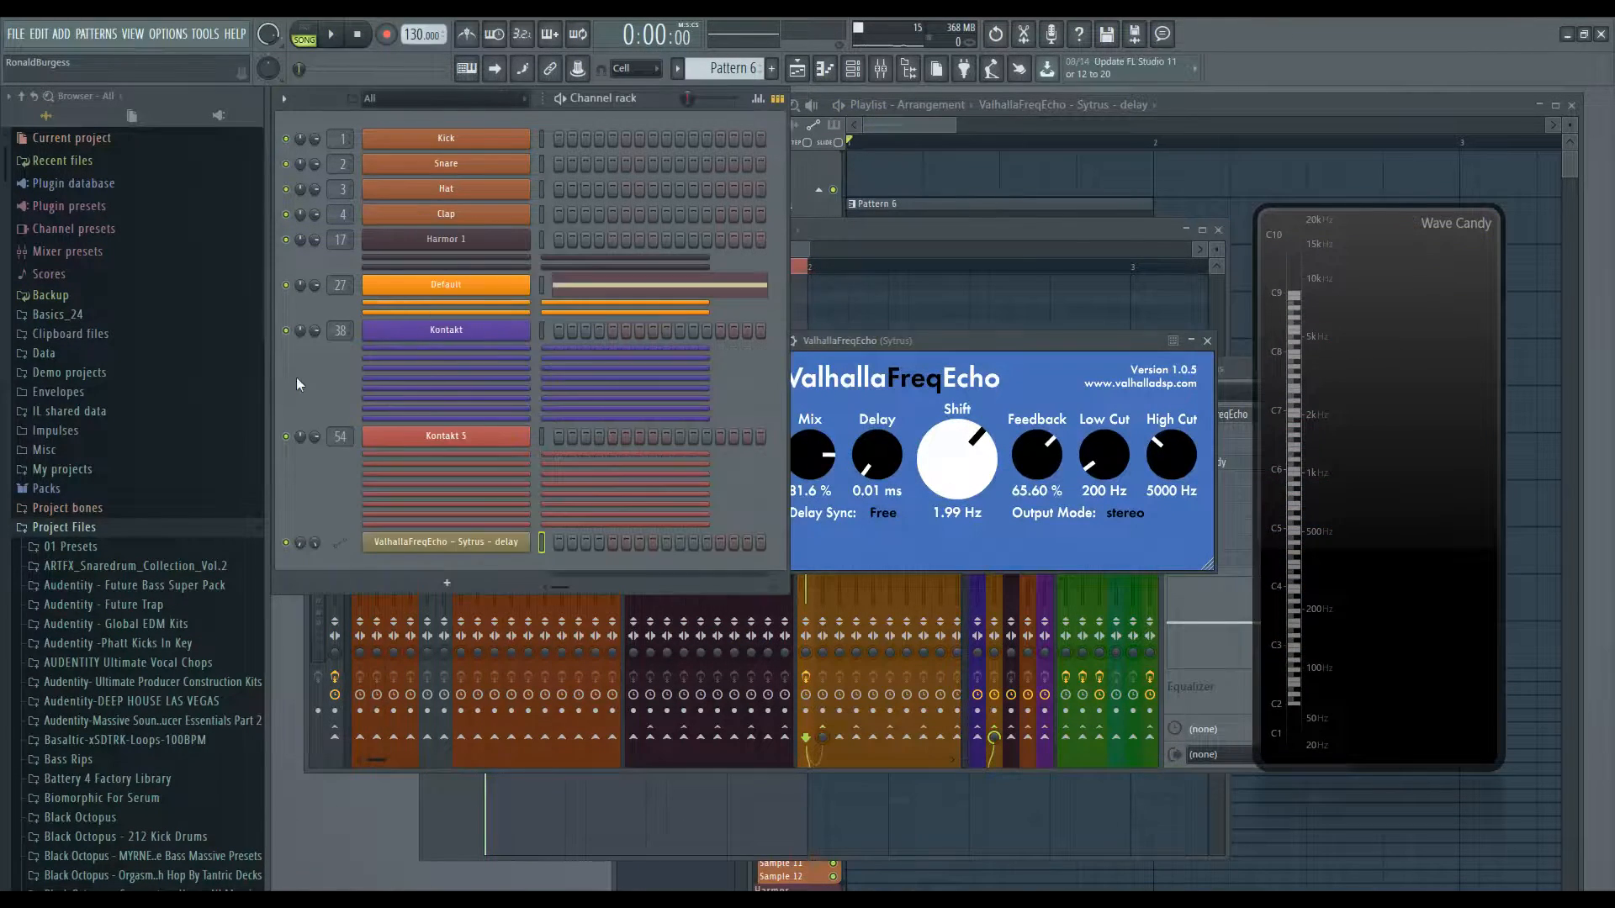
- Add a new Kontakt channel and load the Spitfire Symphonic Woodwinds Flutes a2 instrument
{"action": "left_click", "coordinate": [467, 330]}
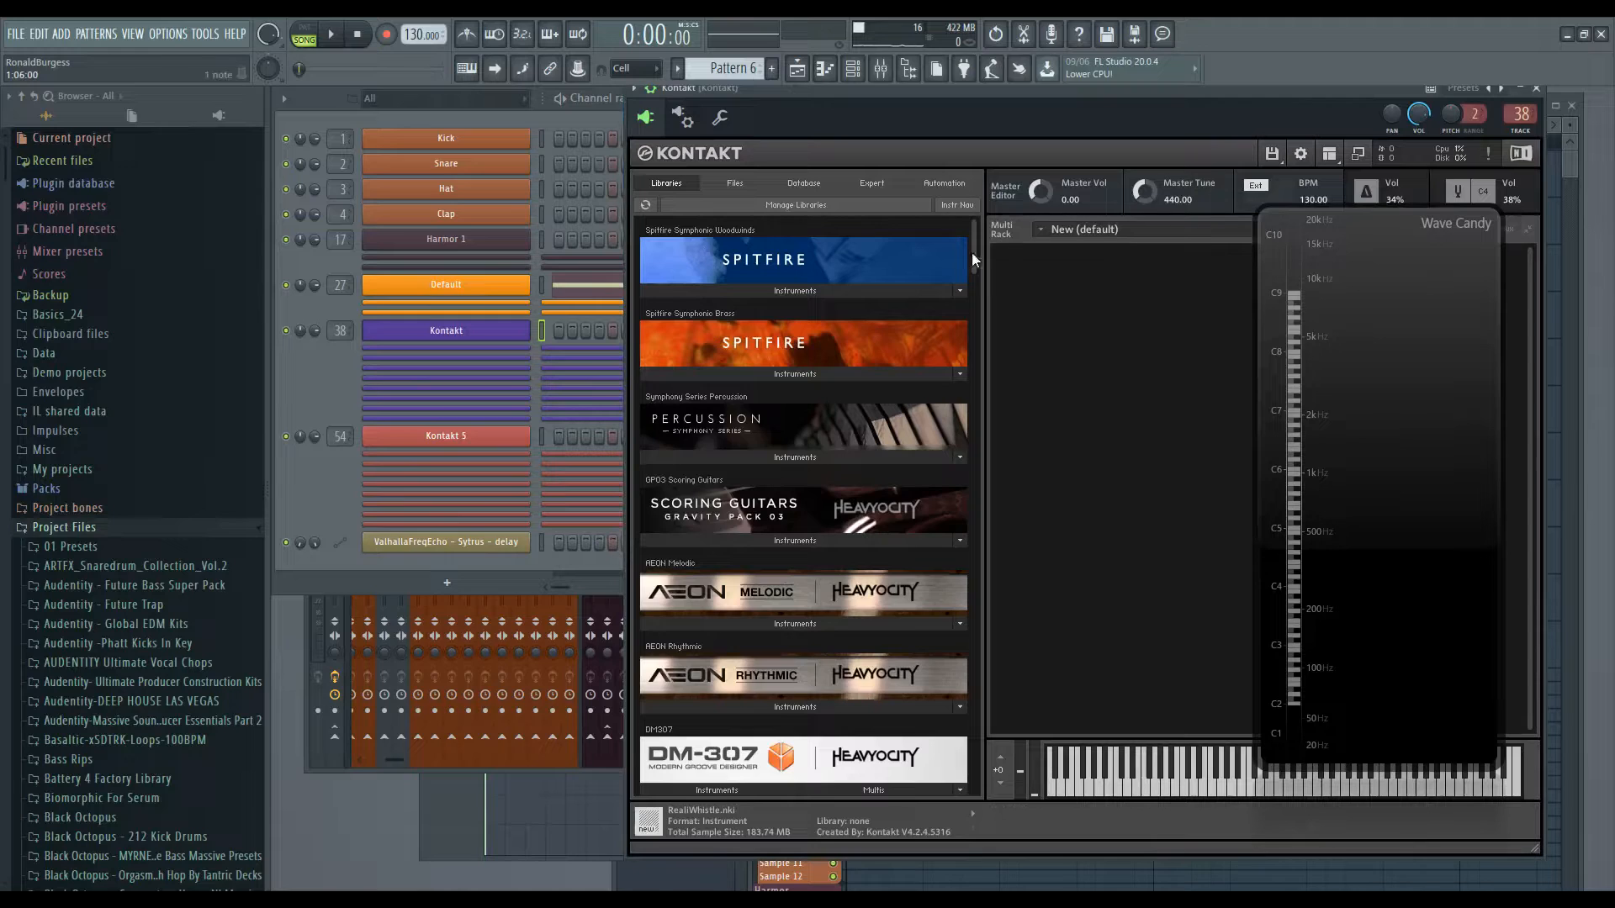
{"action": "left_click_drag", "start_coordinate": [703, 342], "coordinate": [1009, 315]}
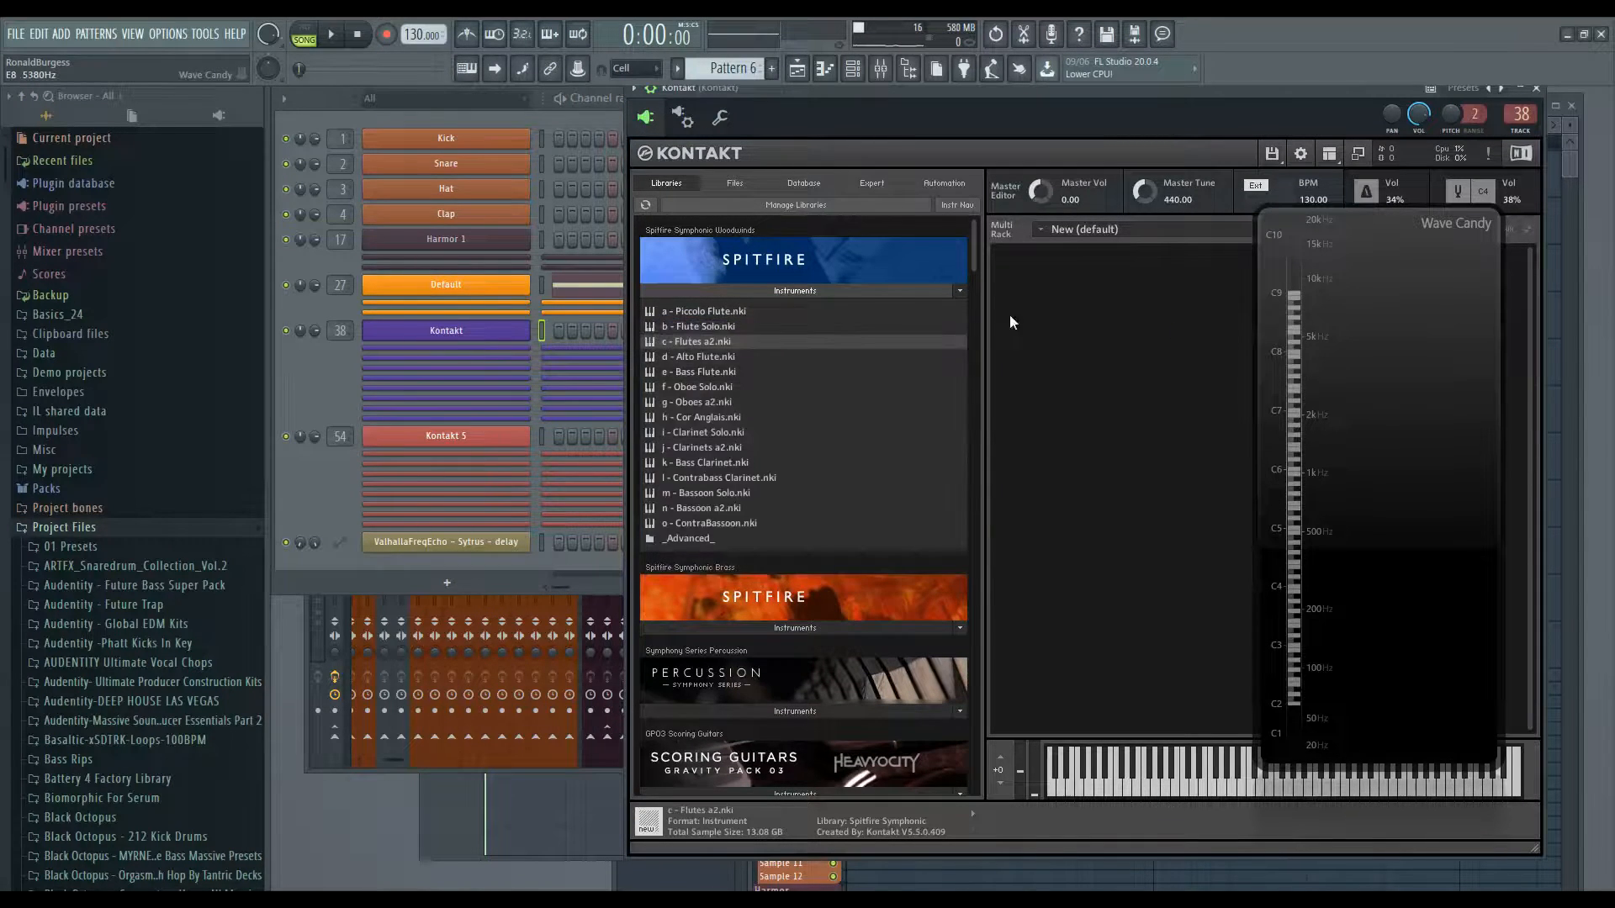
{"action": "left_click", "coordinate": [795, 291]}
{"action": "left_click", "coordinate": [325, 393]}
{"action": "left_click", "coordinate": [471, 348]}
{"action": "left_click", "coordinate": [479, 356]}
{"action": "right_click", "coordinate": [814, 307]}
{"action": "mouse_move", "coordinate": [891, 437]}
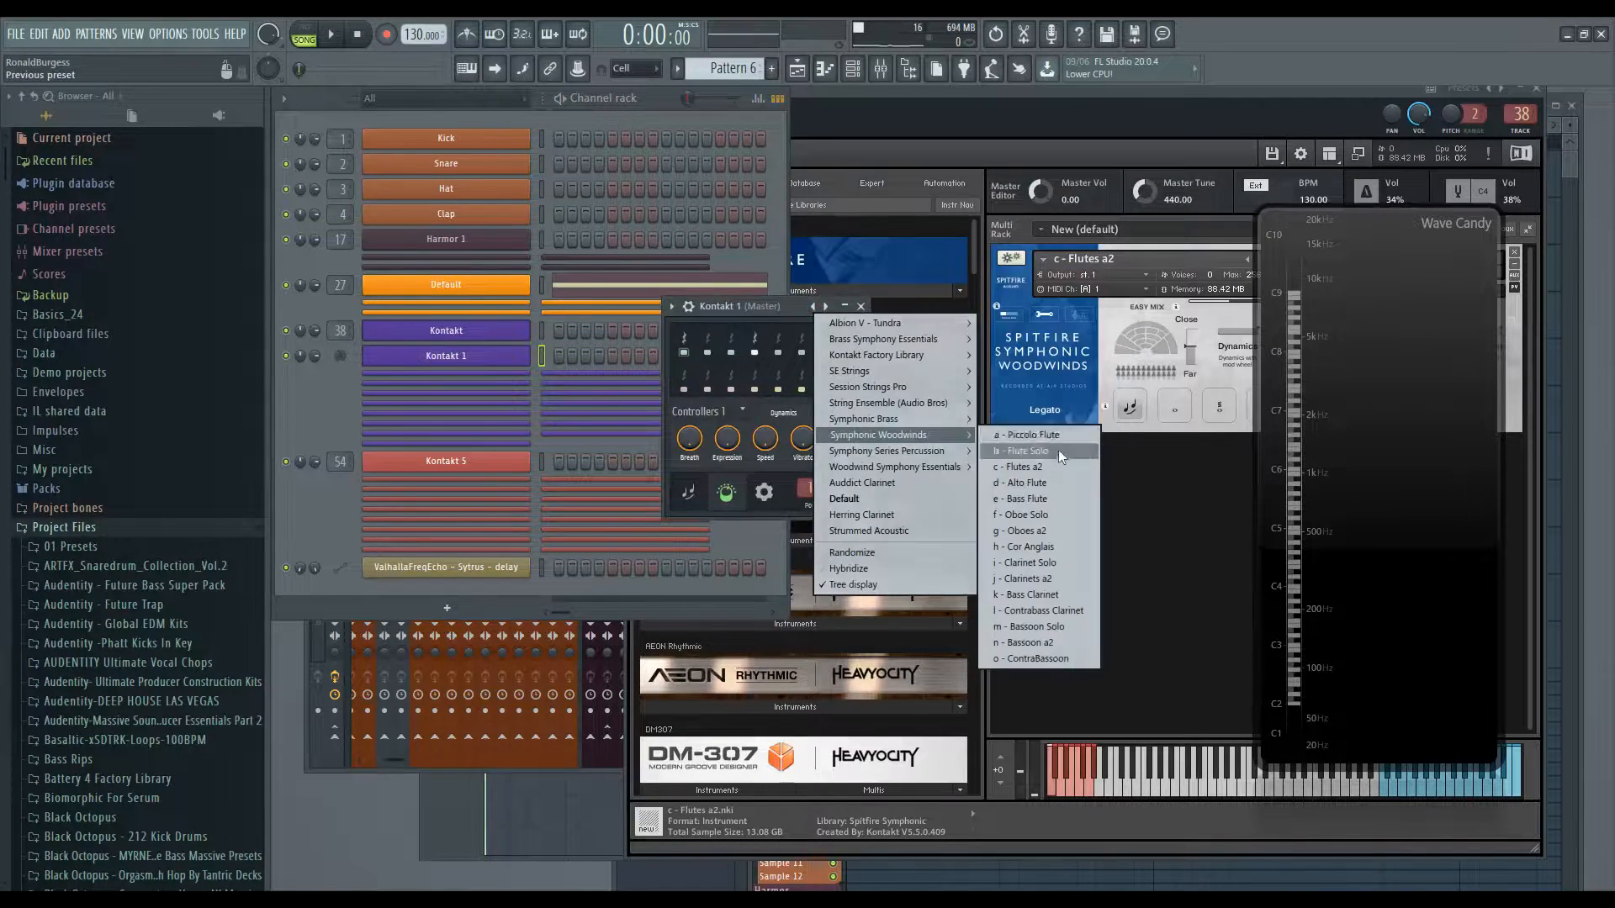
{"action": "left_click", "coordinate": [1021, 486]}
{"action": "left_click", "coordinate": [861, 306]}
- Create a new pattern for the flute channel and place notes at C6, D#6 and G6 in the piano roll
{"action": "key", "text": "F4"}
{"action": "key", "text": "Return"}
{"action": "key", "text": "F7"}
{"action": "left_click", "coordinate": [507, 432]}
{"action": "left_click", "coordinate": [452, 257]}
{"action": "left_click", "coordinate": [525, 398]}
{"action": "right_click", "coordinate": [518, 431]}
{"action": "left_click", "coordinate": [471, 338]}
{"action": "scroll", "coordinate": [474, 345], "scroll_direction": "up", "scroll_amount": 6}
{"action": "left_click", "coordinate": [496, 468]}
{"action": "left_click", "coordinate": [1495, 313]}
{"action": "left_click", "coordinate": [572, 249]}
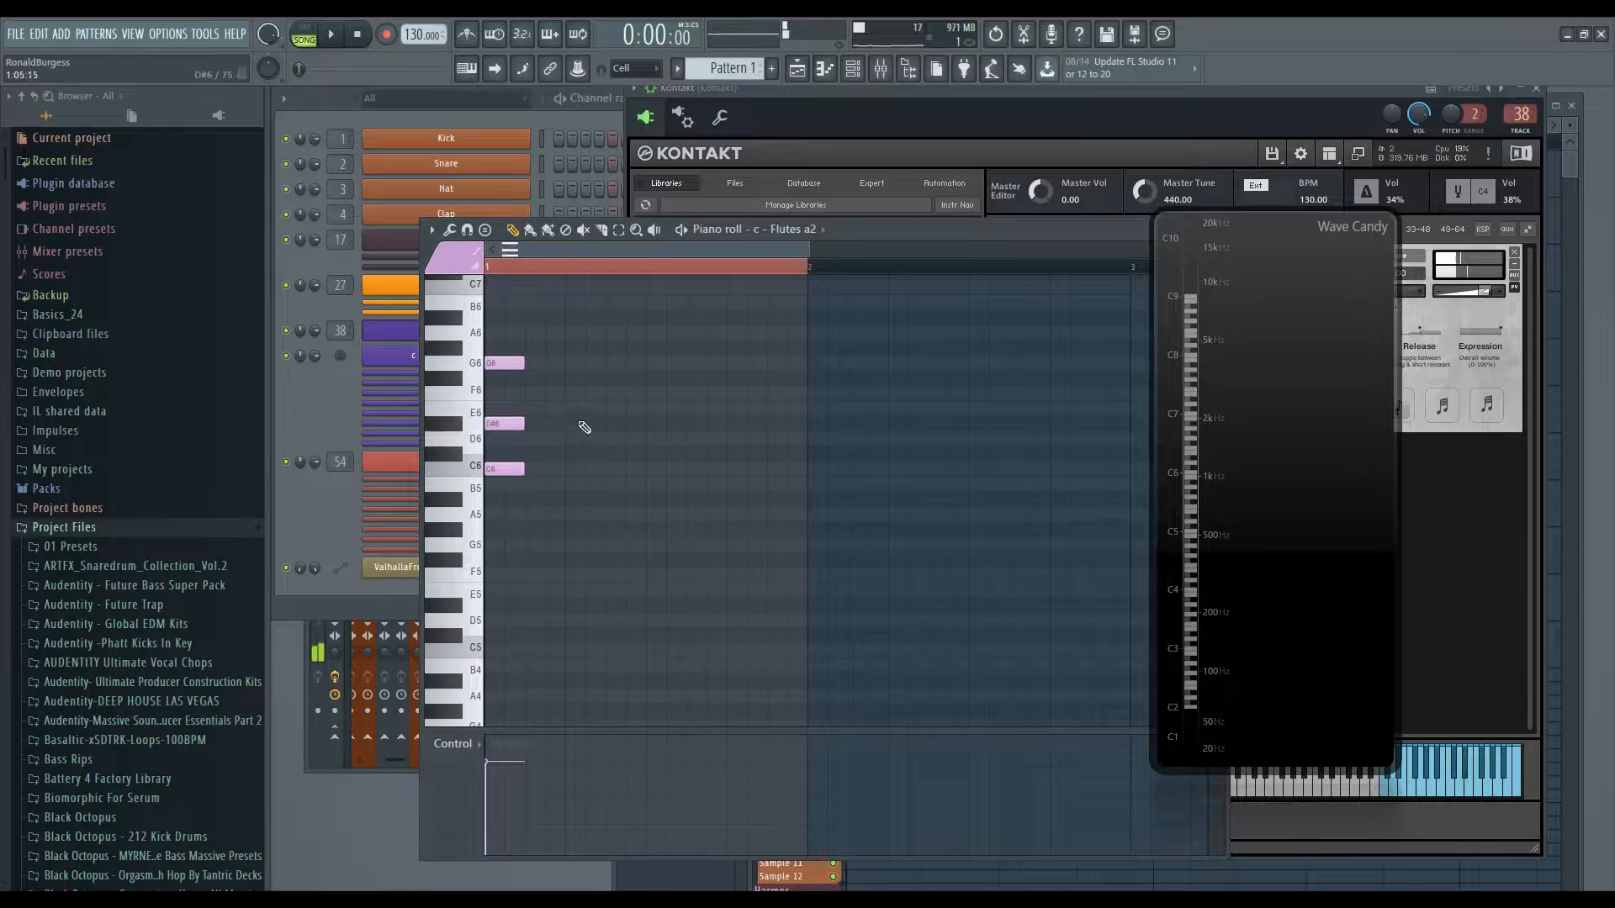
- Extend the flute melody with notes up to C7 and move two notes down a step
{"action": "scroll", "coordinate": [648, 404], "scroll_direction": "up", "scroll_amount": 1}
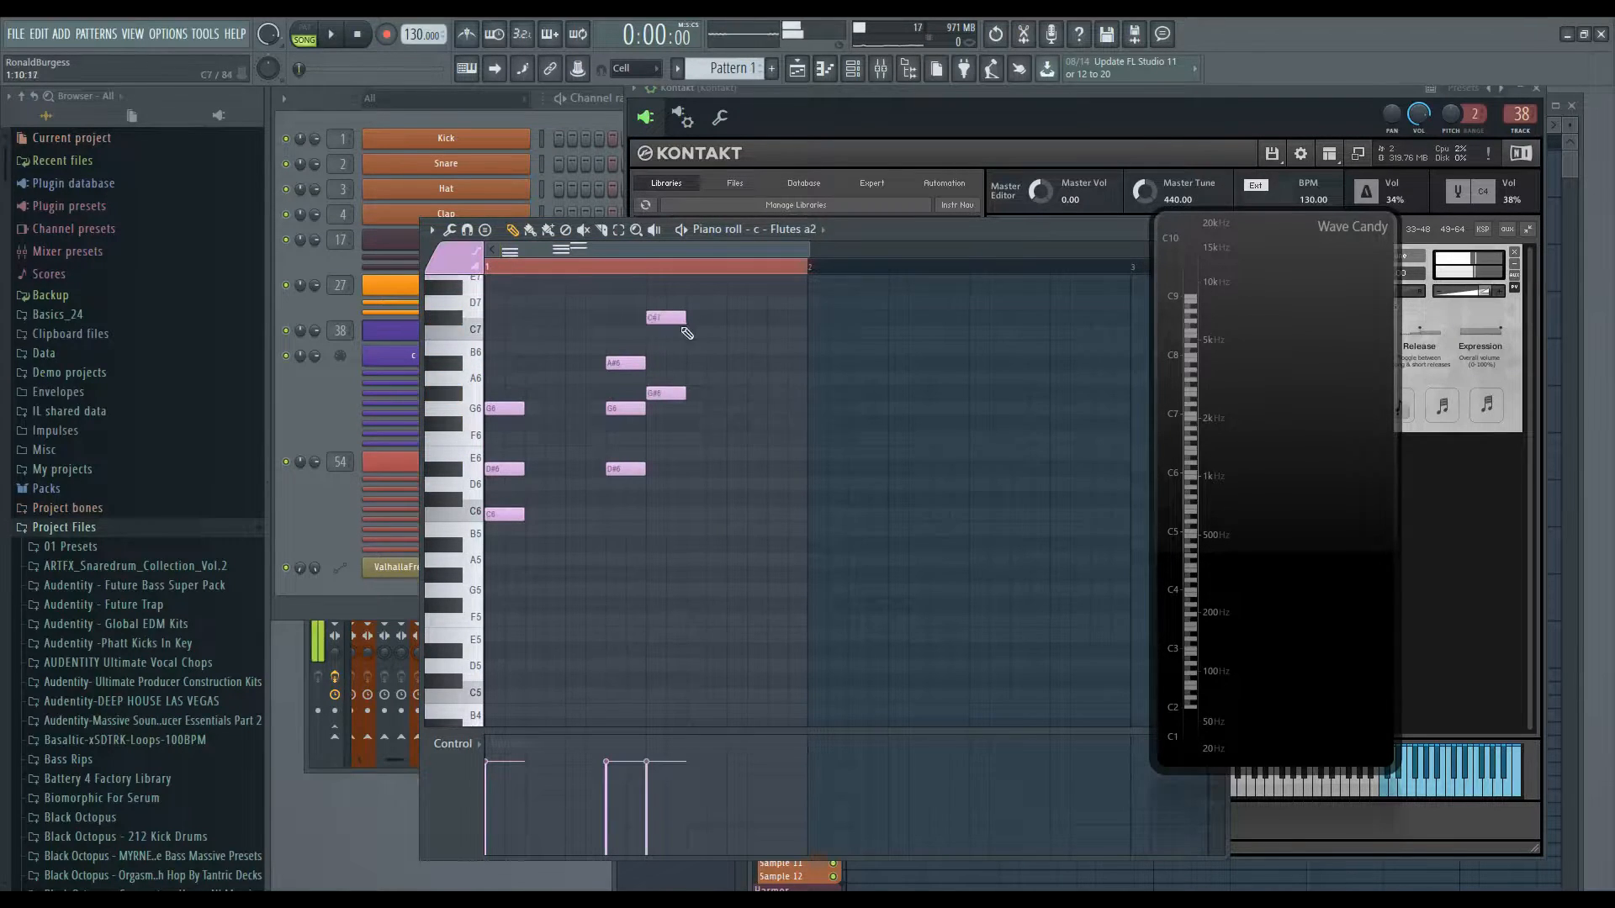
{"action": "scroll", "coordinate": [685, 333], "scroll_direction": "up", "scroll_amount": 1}
{"action": "left_click_drag", "start_coordinate": [671, 363], "coordinate": [670, 378]}
{"action": "left_click", "coordinate": [654, 512]}
{"action": "left_click_drag", "start_coordinate": [745, 392], "coordinate": [745, 408]}
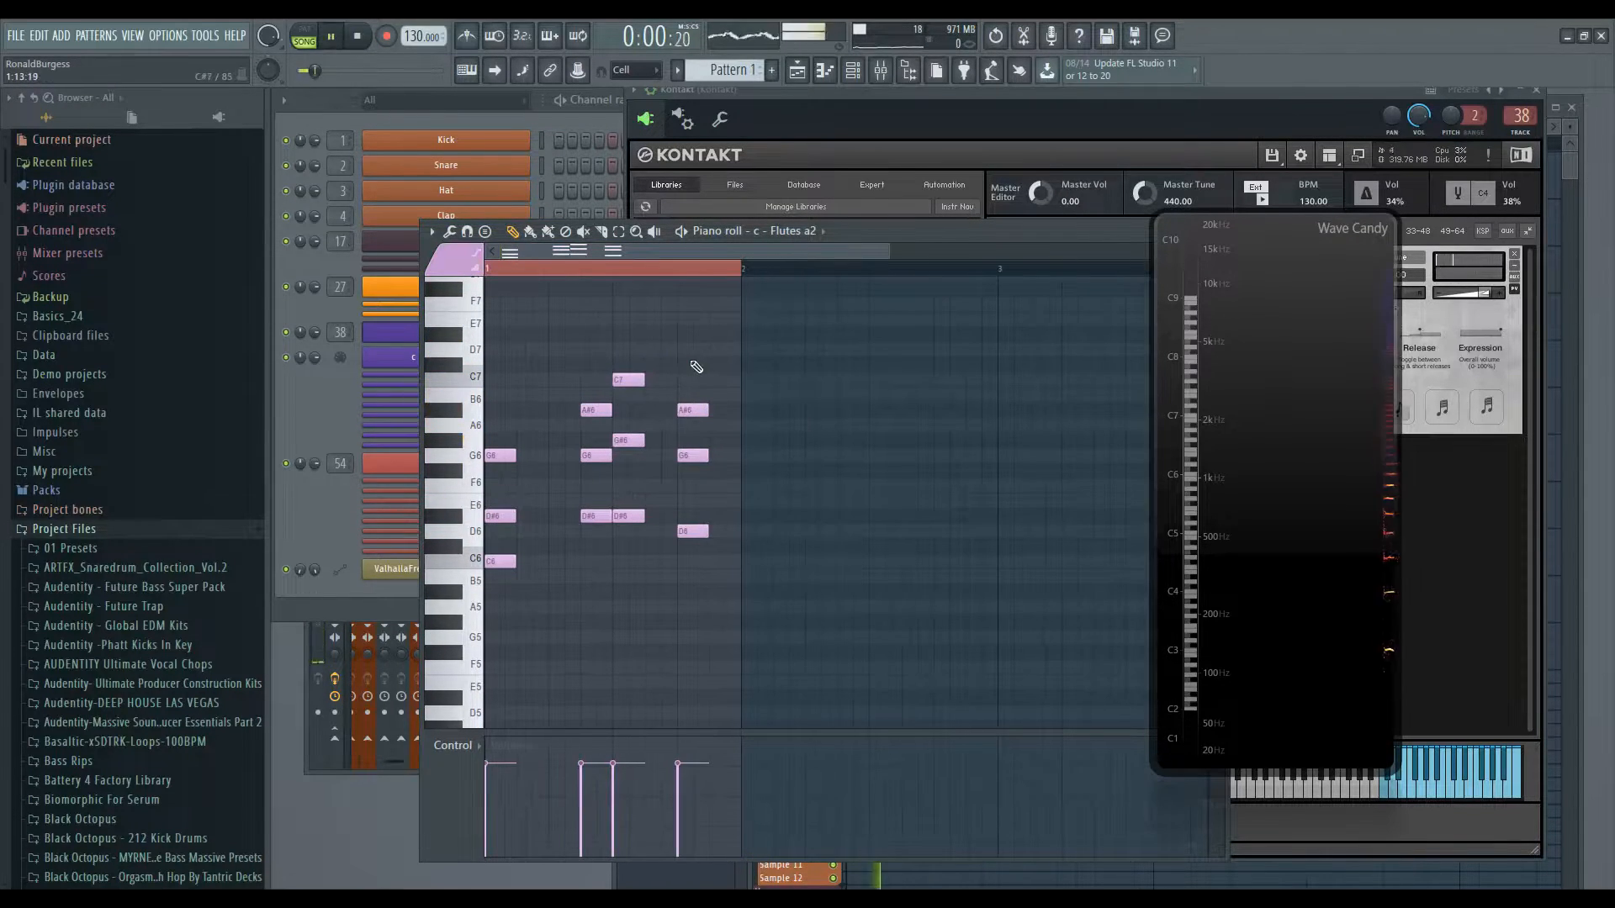
- Place the flute pattern in the playlist and start playback
{"action": "key", "text": "F5"}
{"action": "left_click_drag", "start_coordinate": [936, 220], "coordinate": [938, 173]}
{"action": "key", "text": "F7"}
{"action": "left_click", "coordinate": [333, 37]}
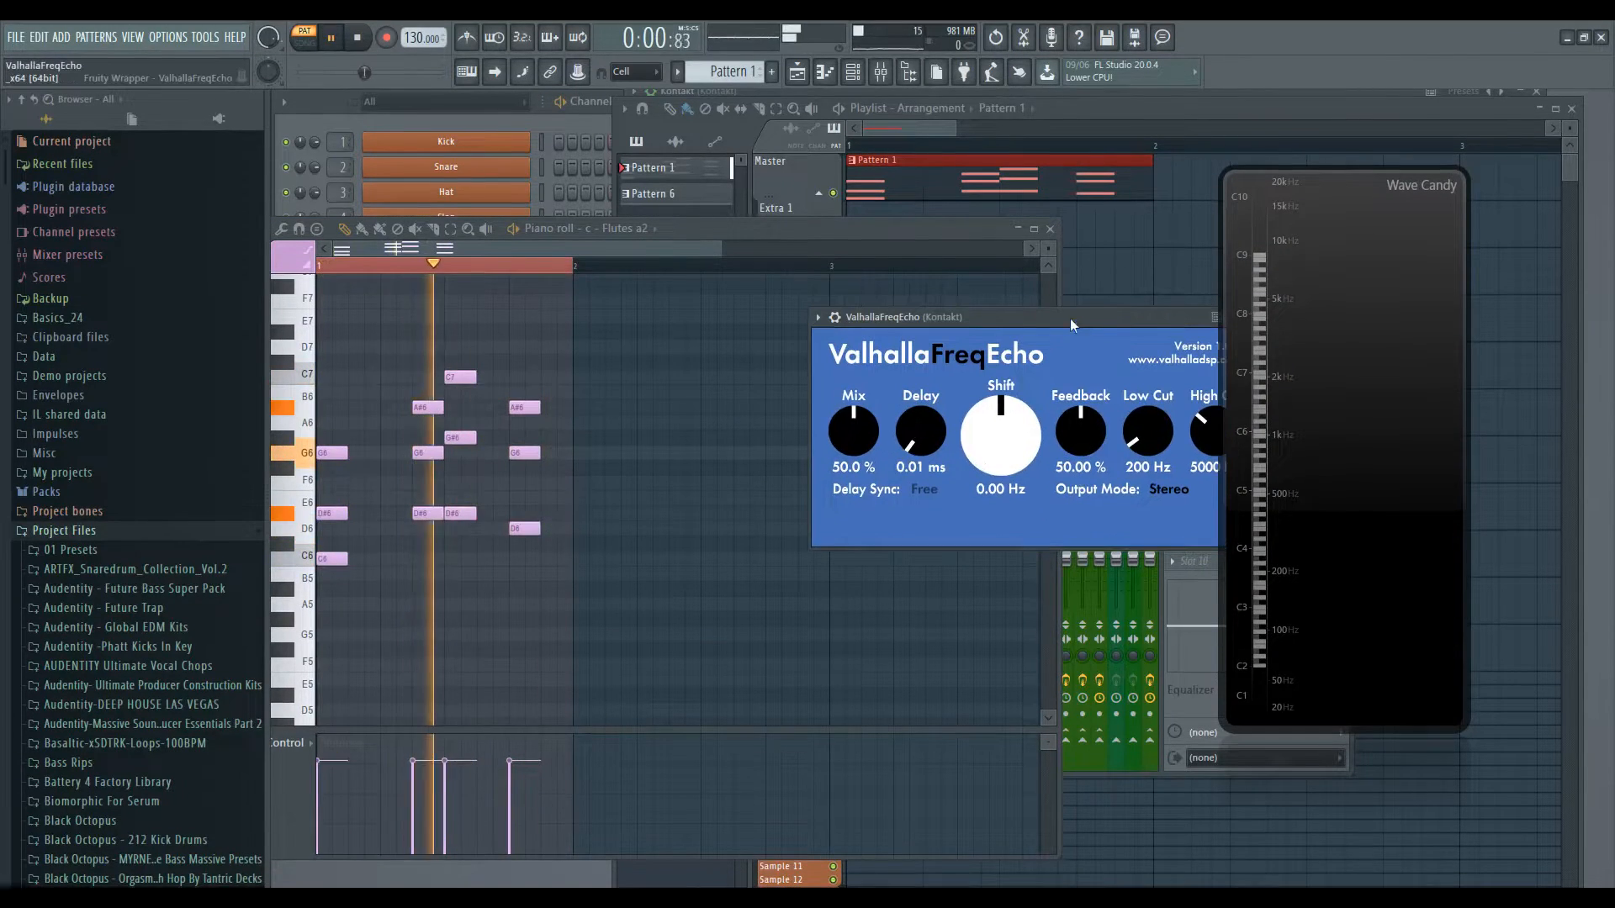
- Play the flute through its FreqEcho insert, setting Delay to about 67.9 ms and Mix to 59.6%
{"action": "left_click_drag", "start_coordinate": [1070, 318], "coordinate": [1038, 320]}
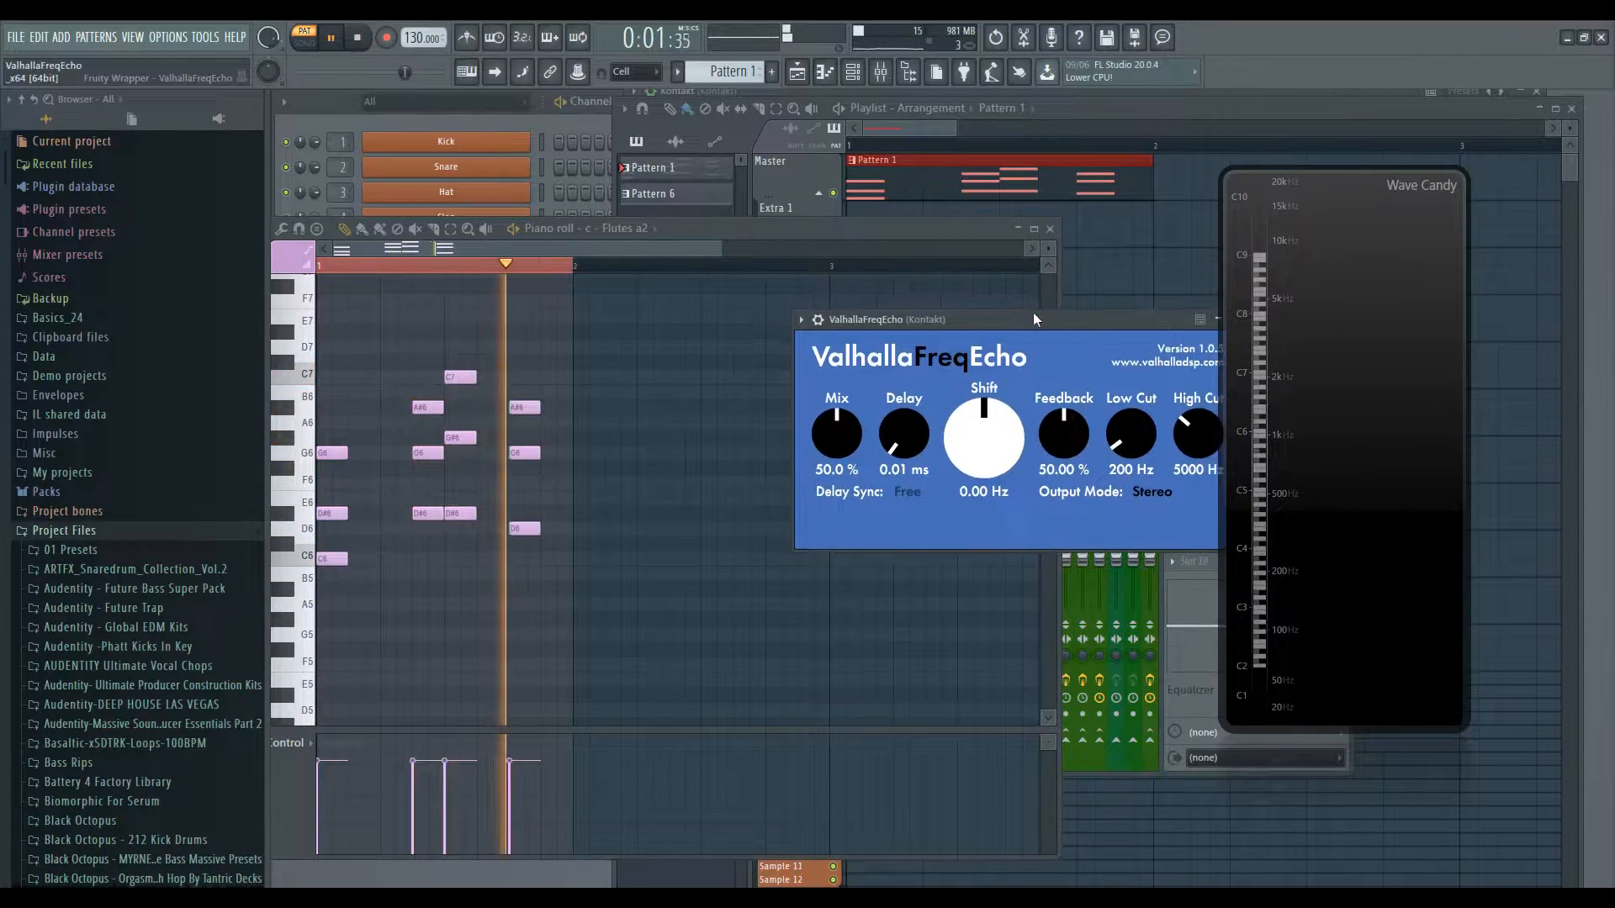
{"action": "key", "text": "space"}
{"action": "left_click_drag", "start_coordinate": [890, 407], "coordinate": [882, 378]}
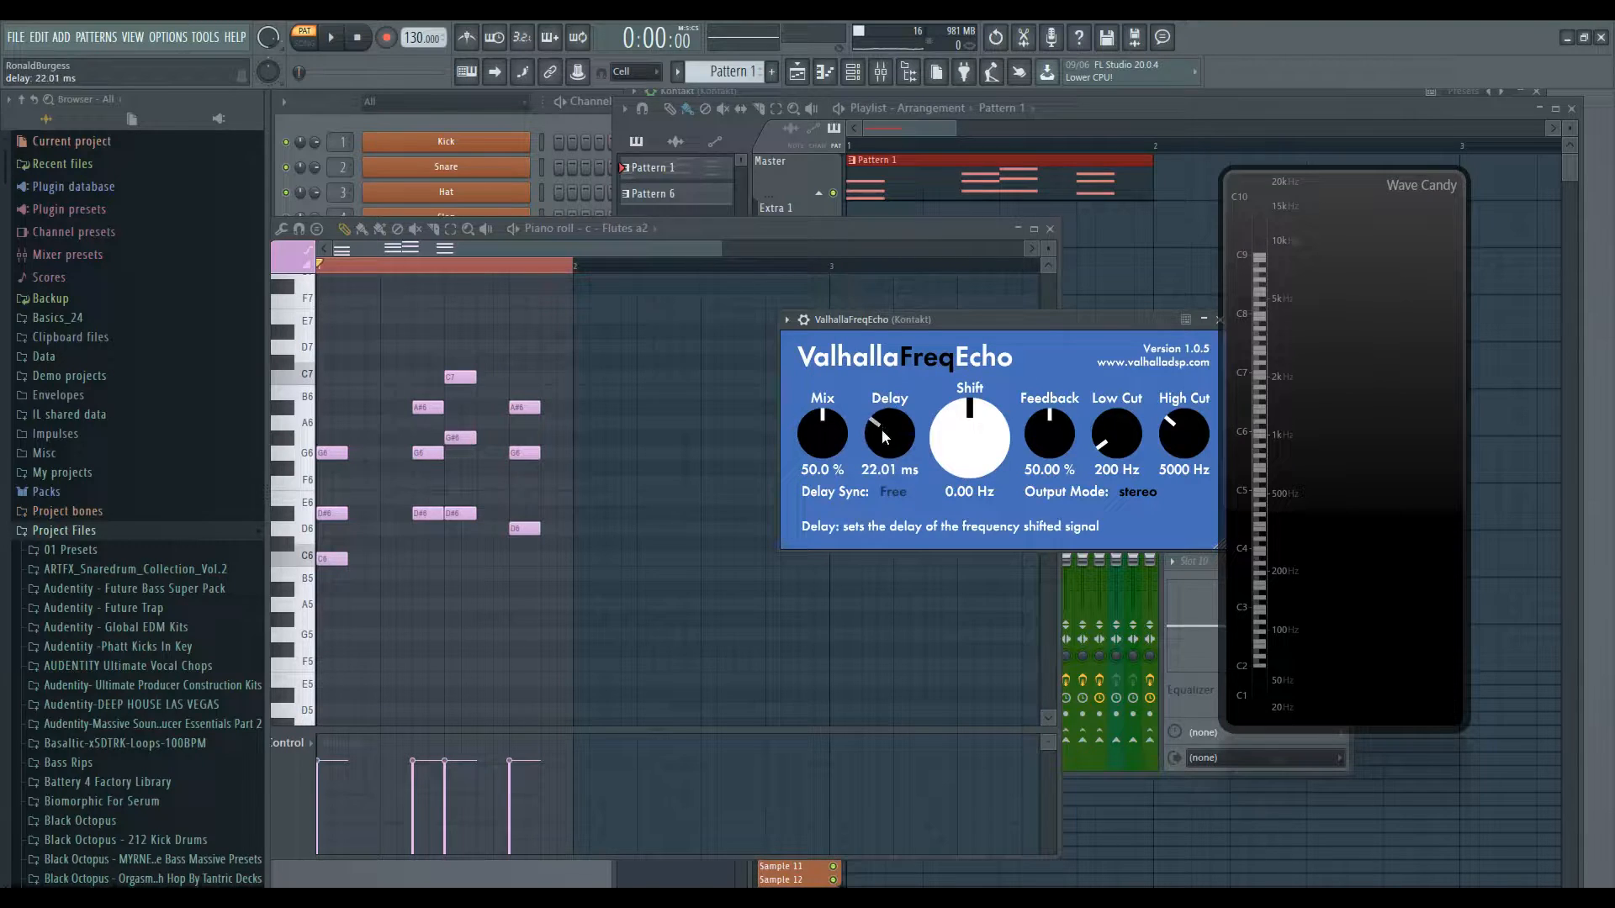
{"action": "key", "text": "space"}
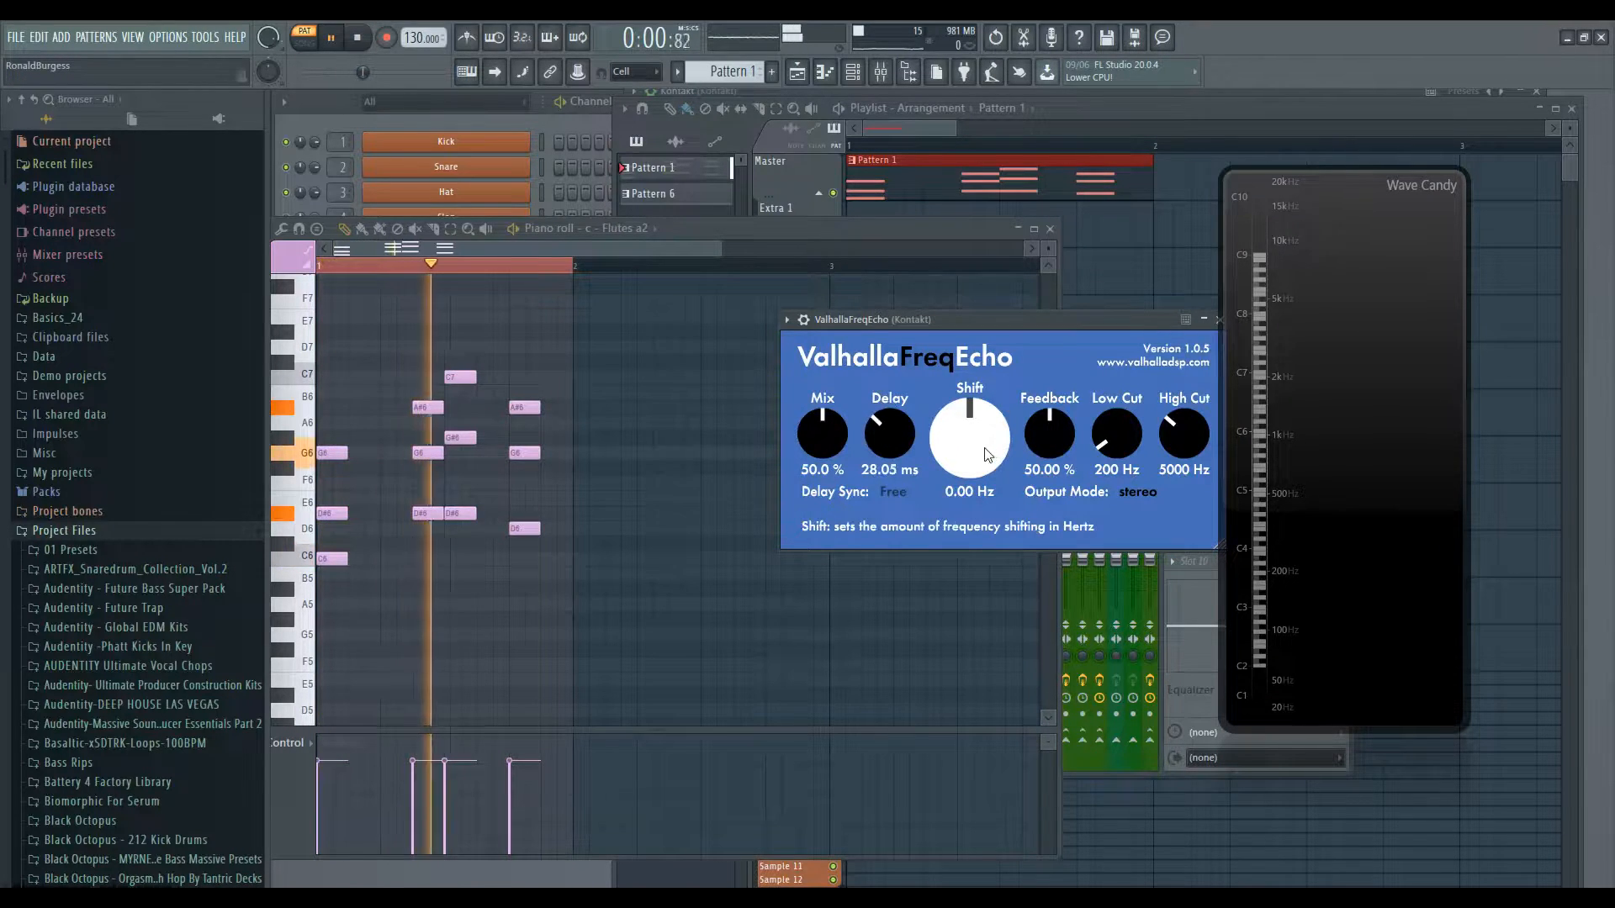
{"action": "left_click_drag", "start_coordinate": [890, 445], "coordinate": [890, 456]}
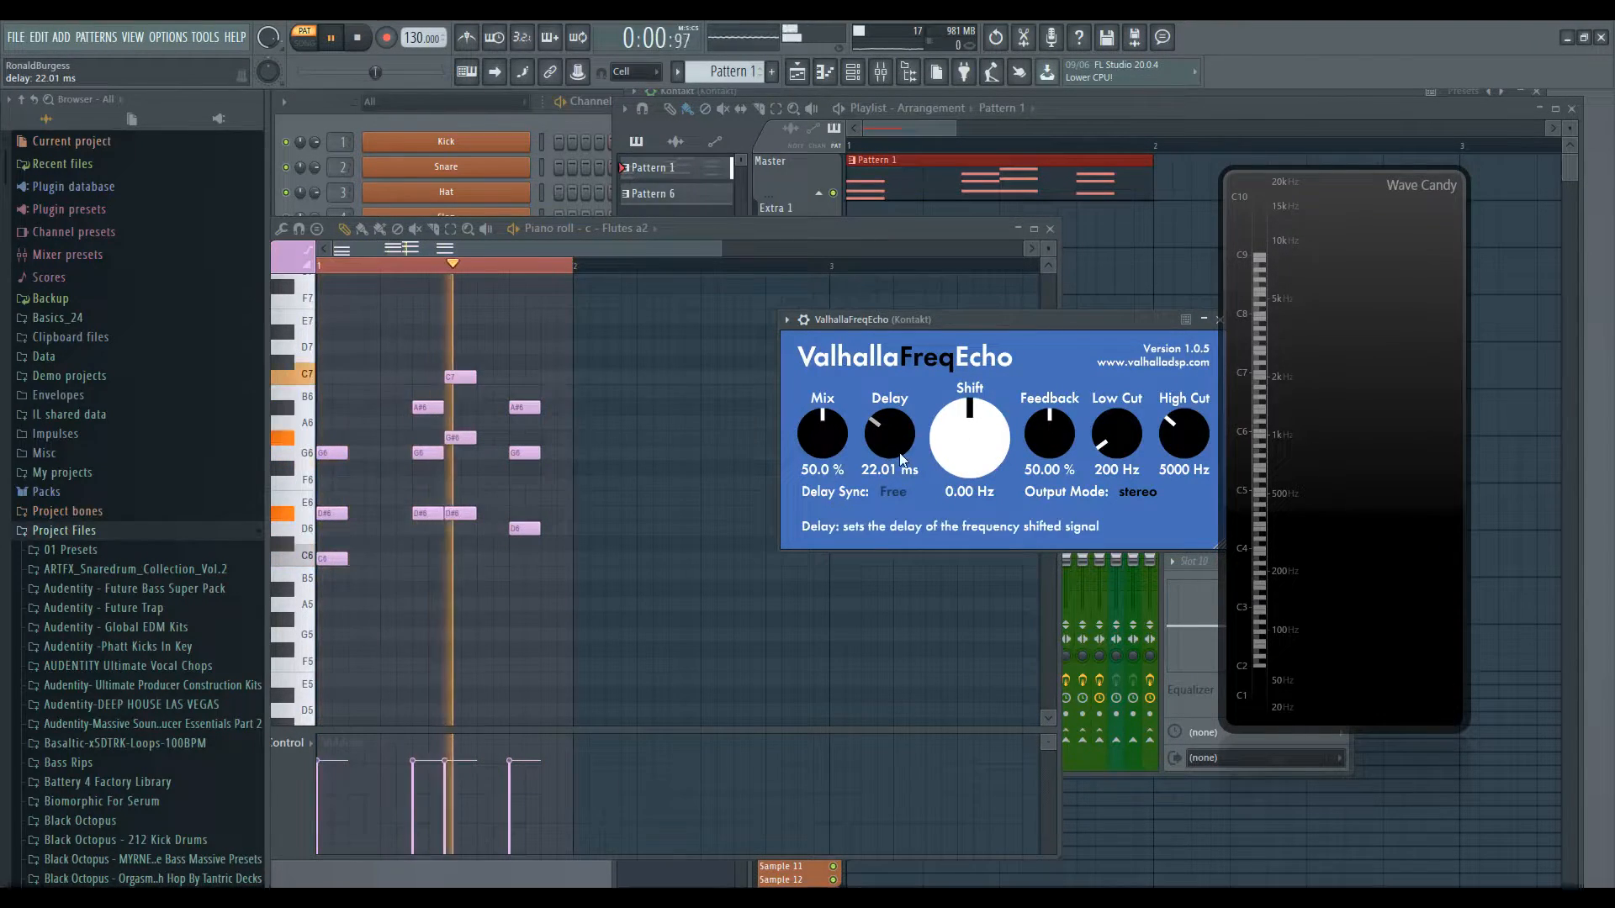
{"action": "mouse_move", "coordinate": [891, 448]}
{"action": "left_mouse_down"}
{"action": "mouse_move", "coordinate": [891, 432]}
{"action": "mouse_move", "coordinate": [894, 452]}
{"action": "left_mouse_up"}
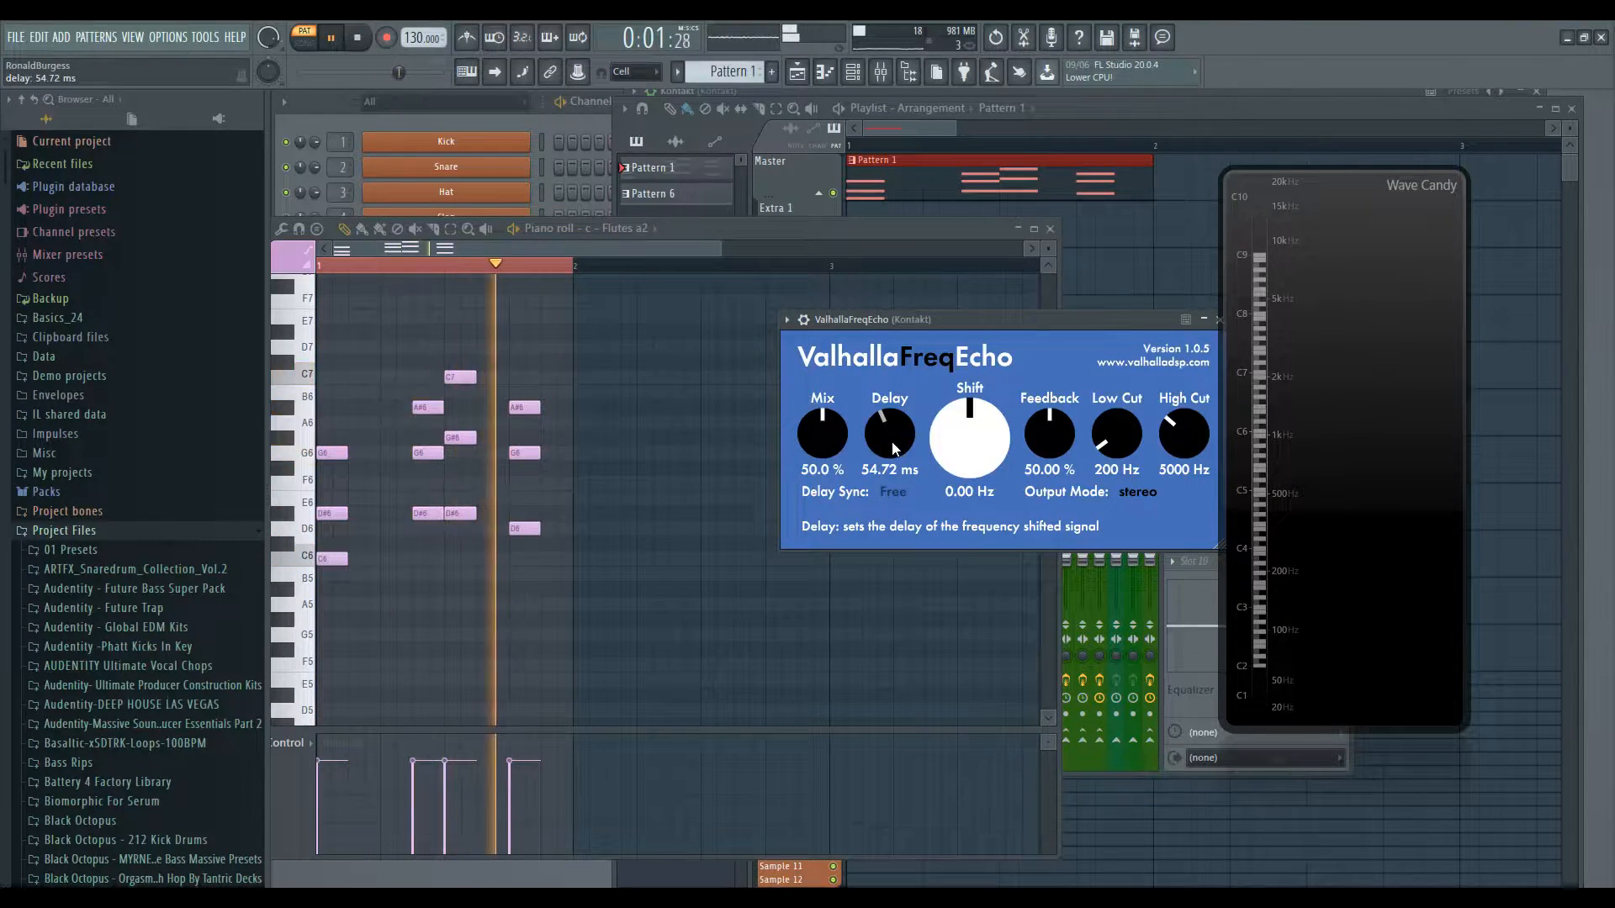
{"action": "left_click_drag", "start_coordinate": [829, 439], "coordinate": [825, 436]}
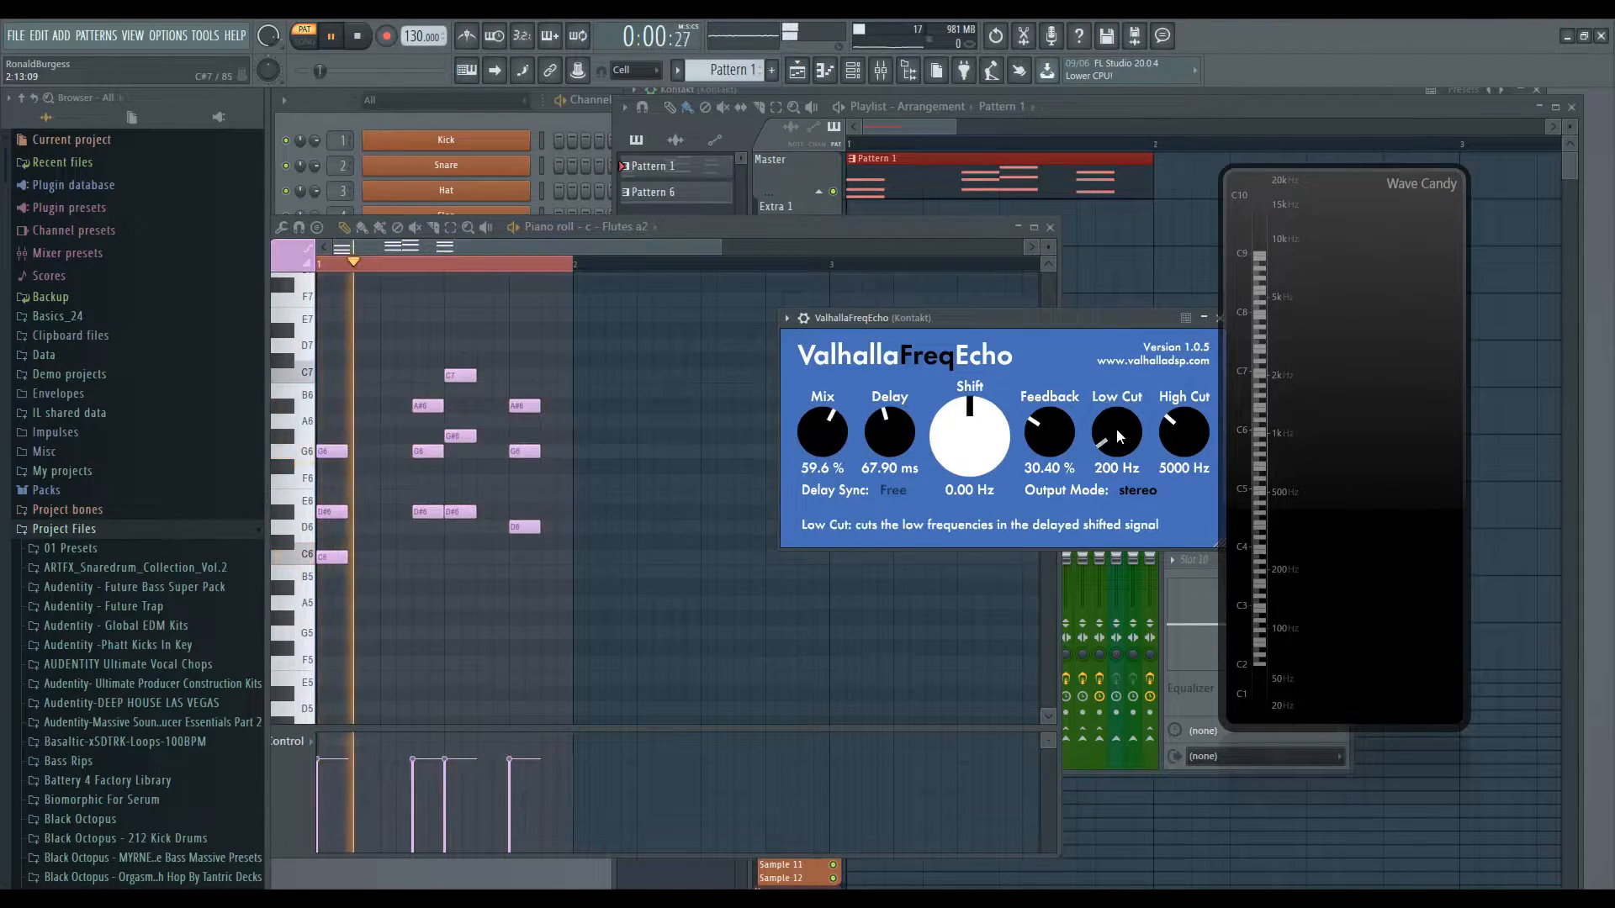
- Set the flute FreqEcho's High Cut to 10380 Hz and Low Cut to 690 Hz, then play
{"action": "left_click_drag", "start_coordinate": [1191, 428], "coordinate": [1188, 345]}
{"action": "left_click_drag", "start_coordinate": [1120, 452], "coordinate": [1115, 409]}
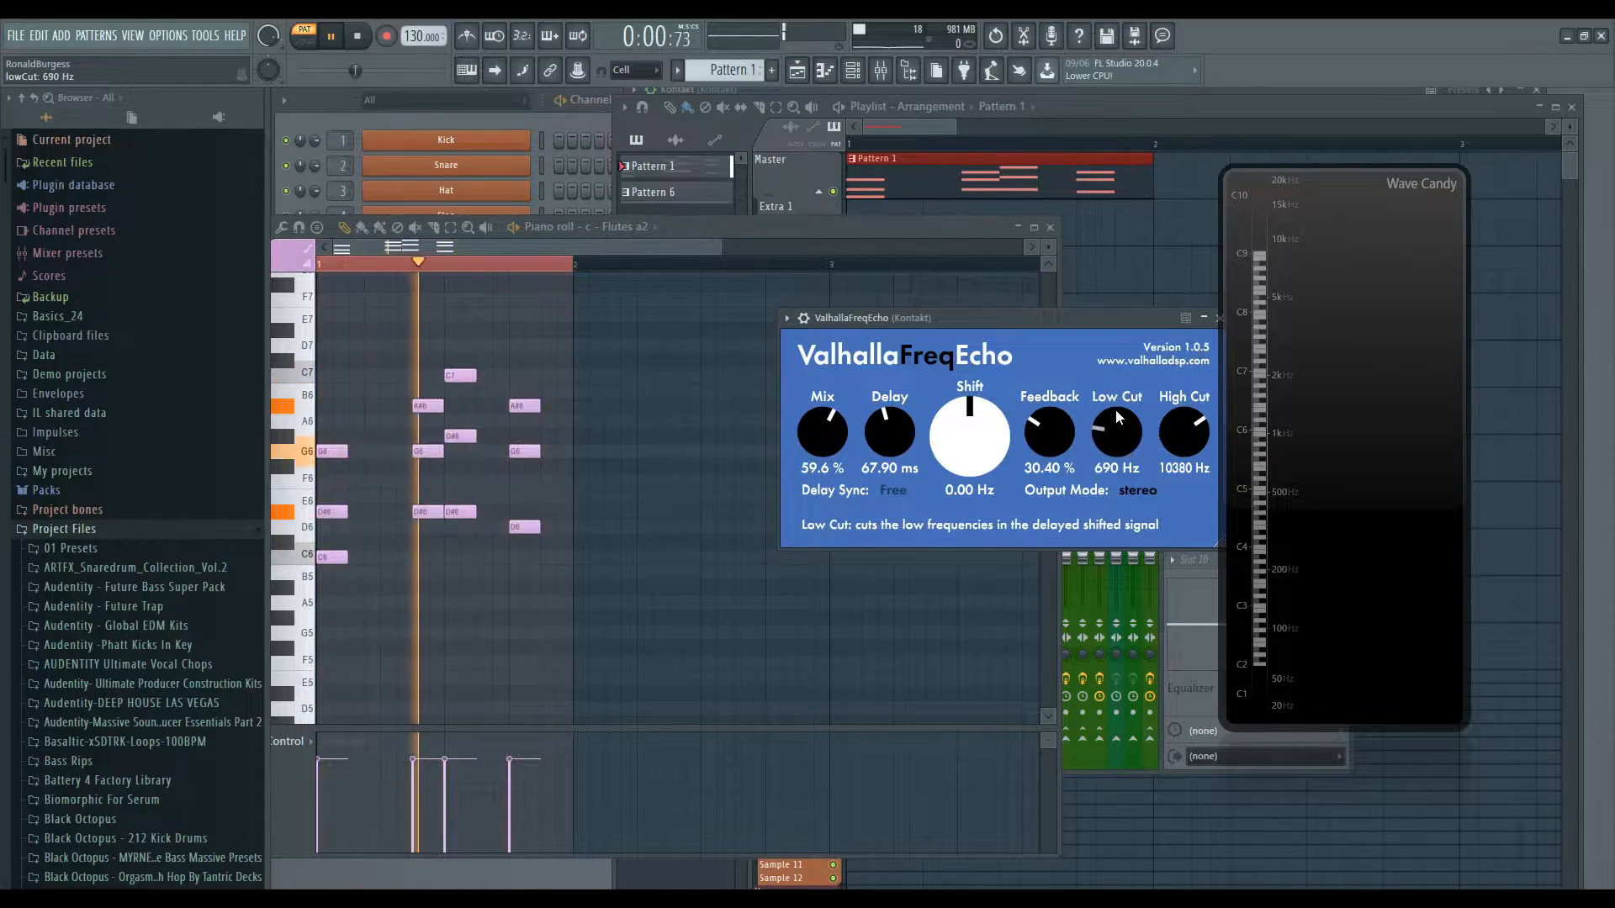
{"action": "left_click_drag", "start_coordinate": [1072, 316], "coordinate": [1053, 305]}
{"action": "key", "text": "space"}
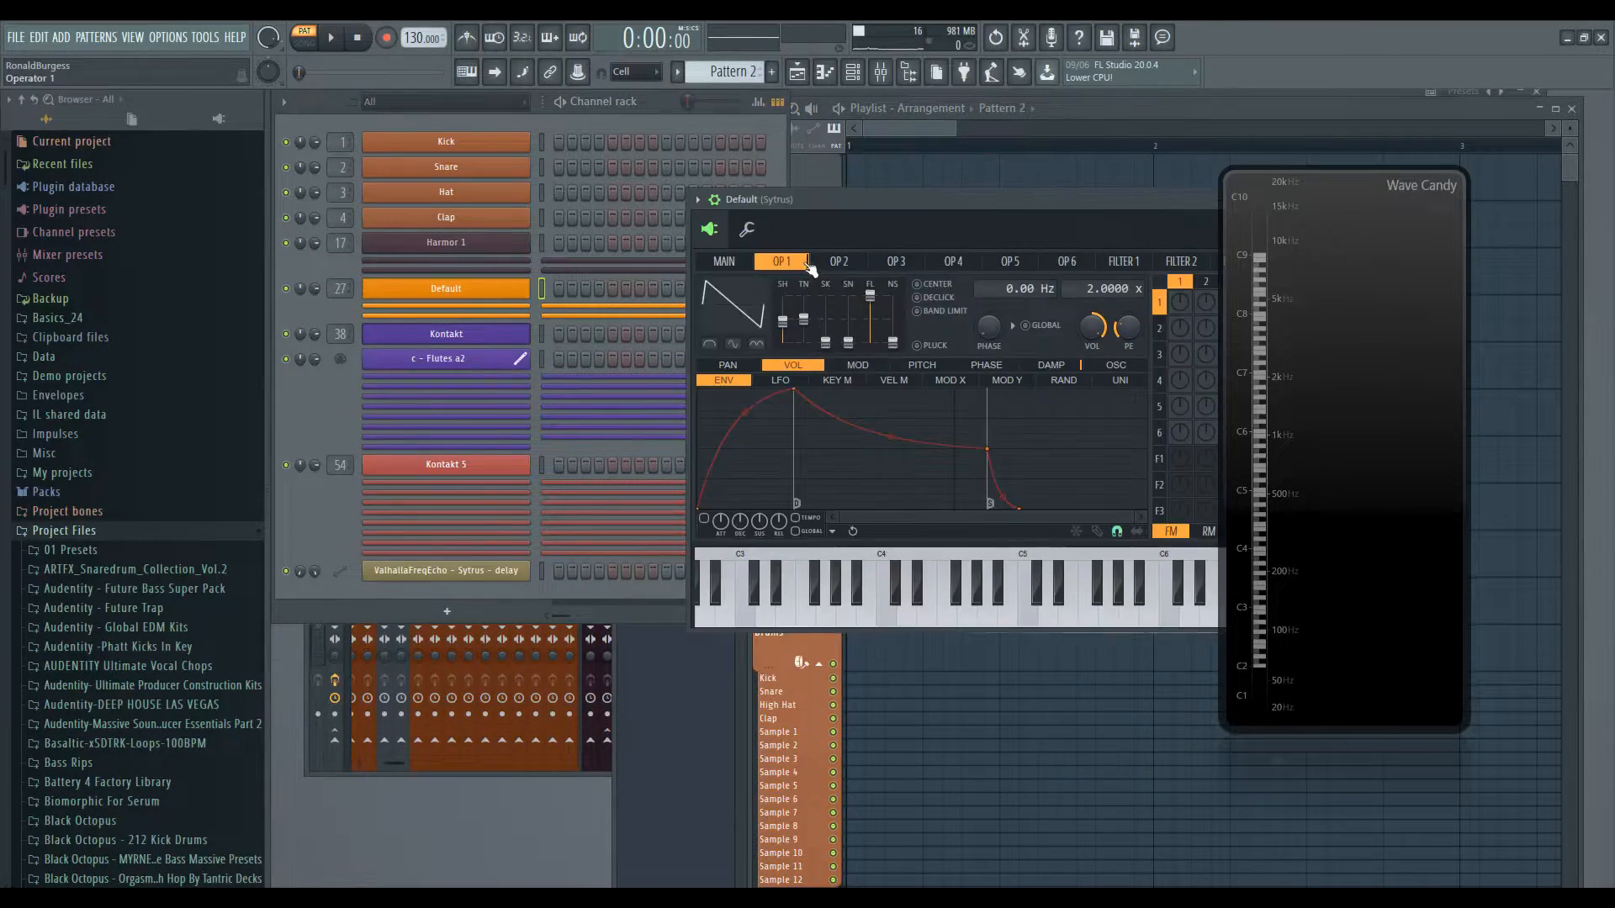
- Switch to Pattern 2 and close the piano roll
{"action": "left_click_drag", "start_coordinate": [893, 196], "coordinate": [672, 184]}
{"action": "left_click", "coordinate": [455, 285]}
{"action": "right_click", "coordinate": [455, 286]}
{"action": "left_click", "coordinate": [577, 286]}
{"action": "left_click", "coordinate": [324, 559]}
{"action": "left_click", "coordinate": [1044, 230]}
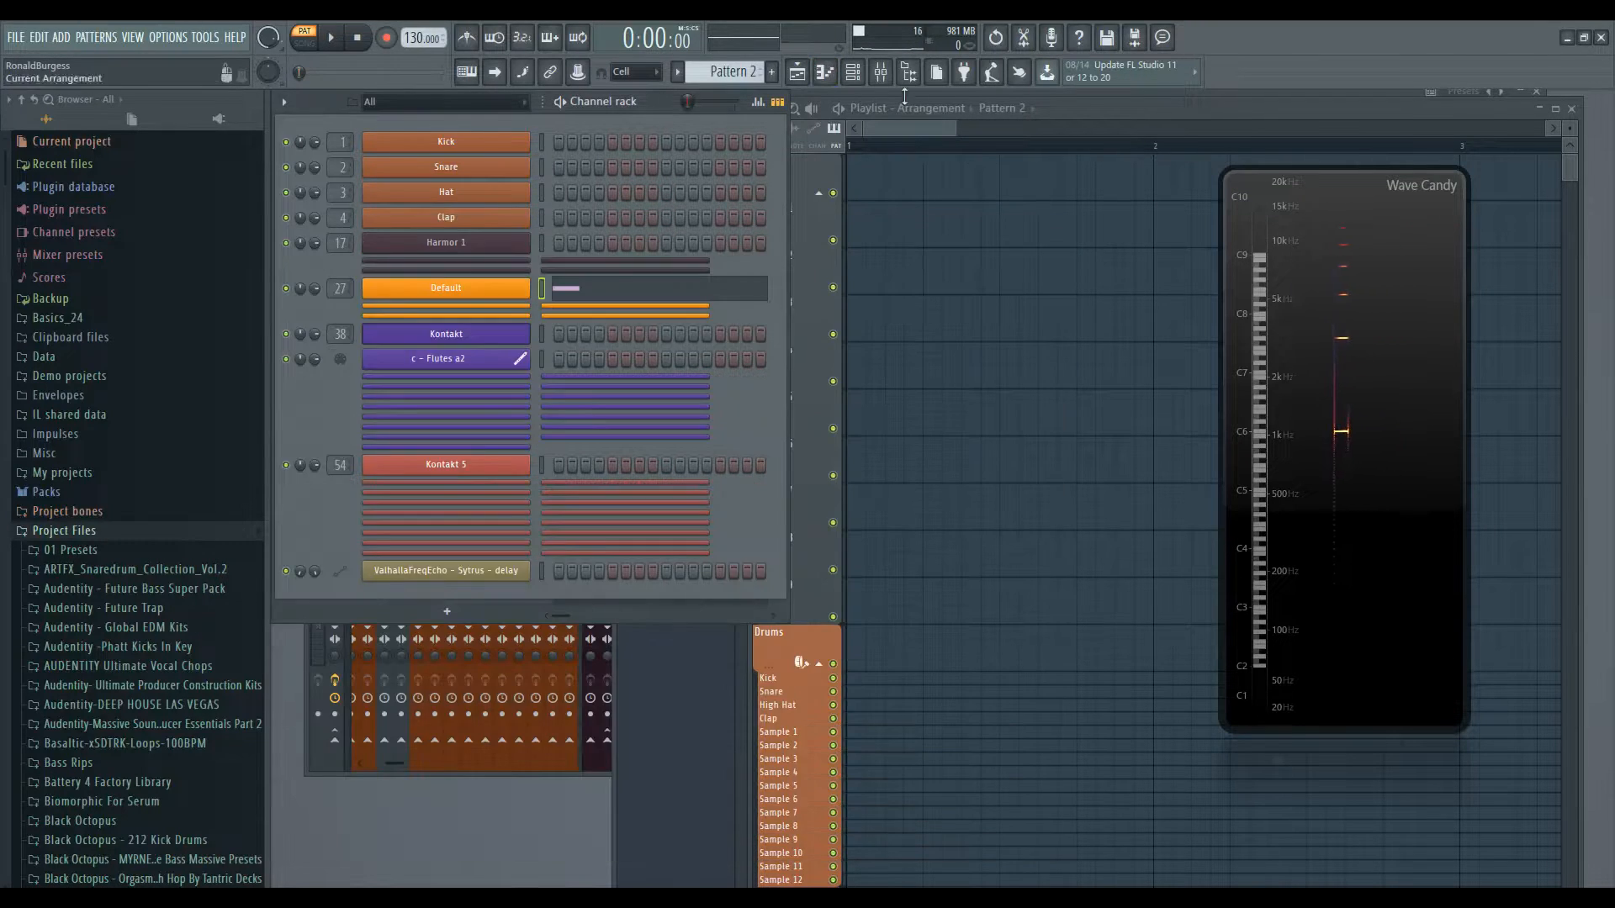
- Open the mixer and bring up the FreqEcho plugin on the Sytrus insert
{"action": "left_click", "coordinate": [880, 72]}
{"action": "left_click", "coordinate": [1198, 419]}
{"action": "left_click_drag", "start_coordinate": [969, 345], "coordinate": [850, 313]}
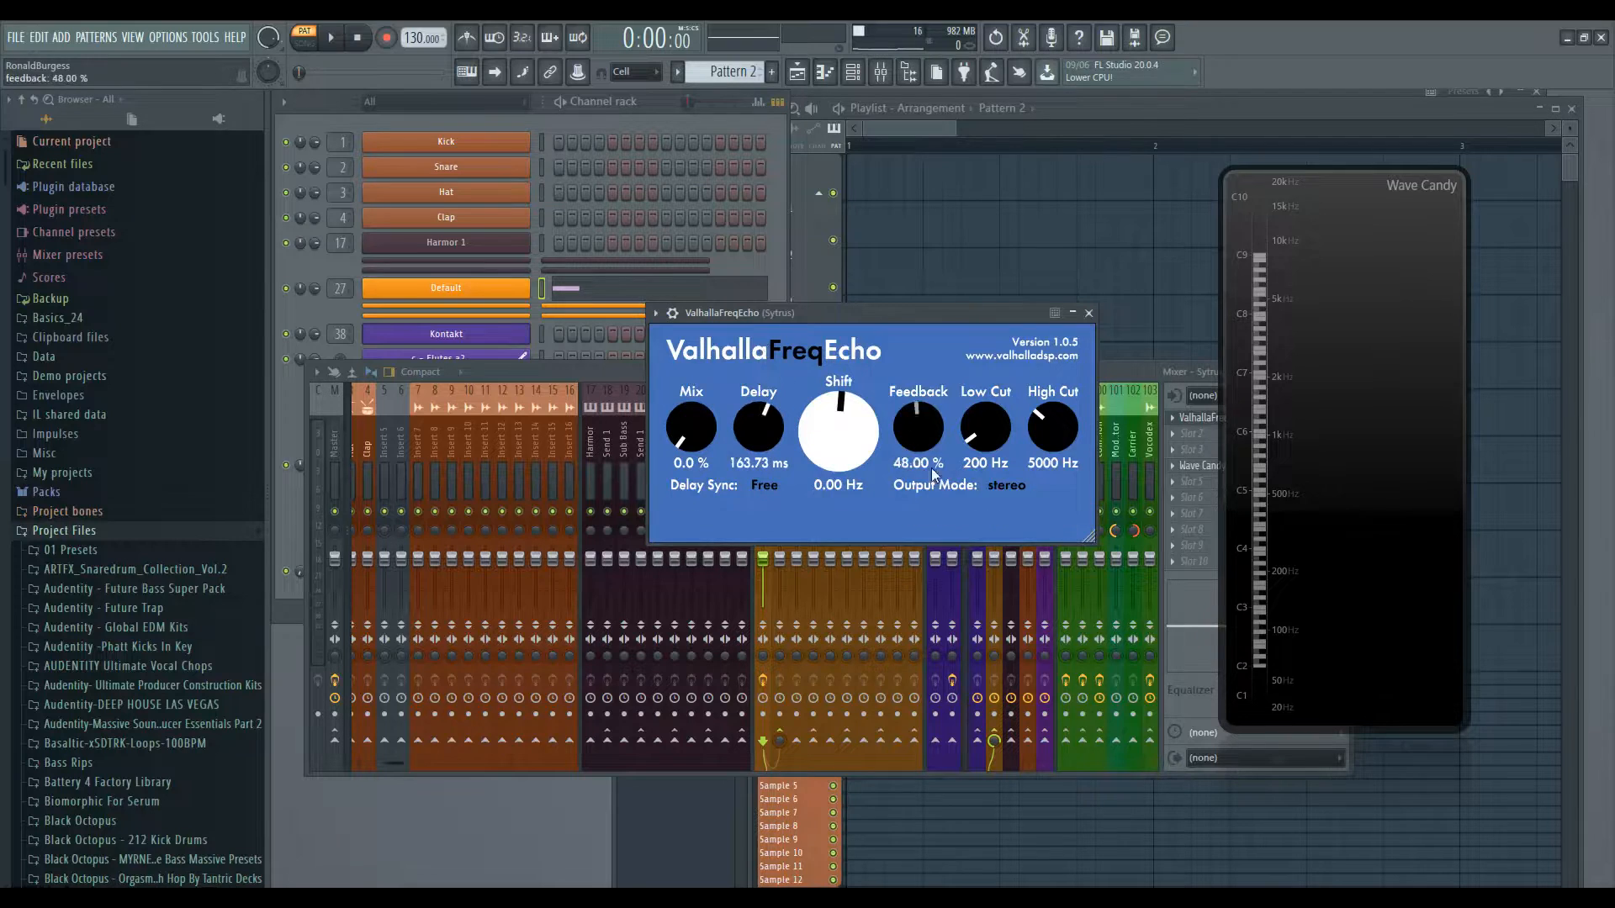
{"action": "left_click_drag", "start_coordinate": [955, 319], "coordinate": [961, 268]}
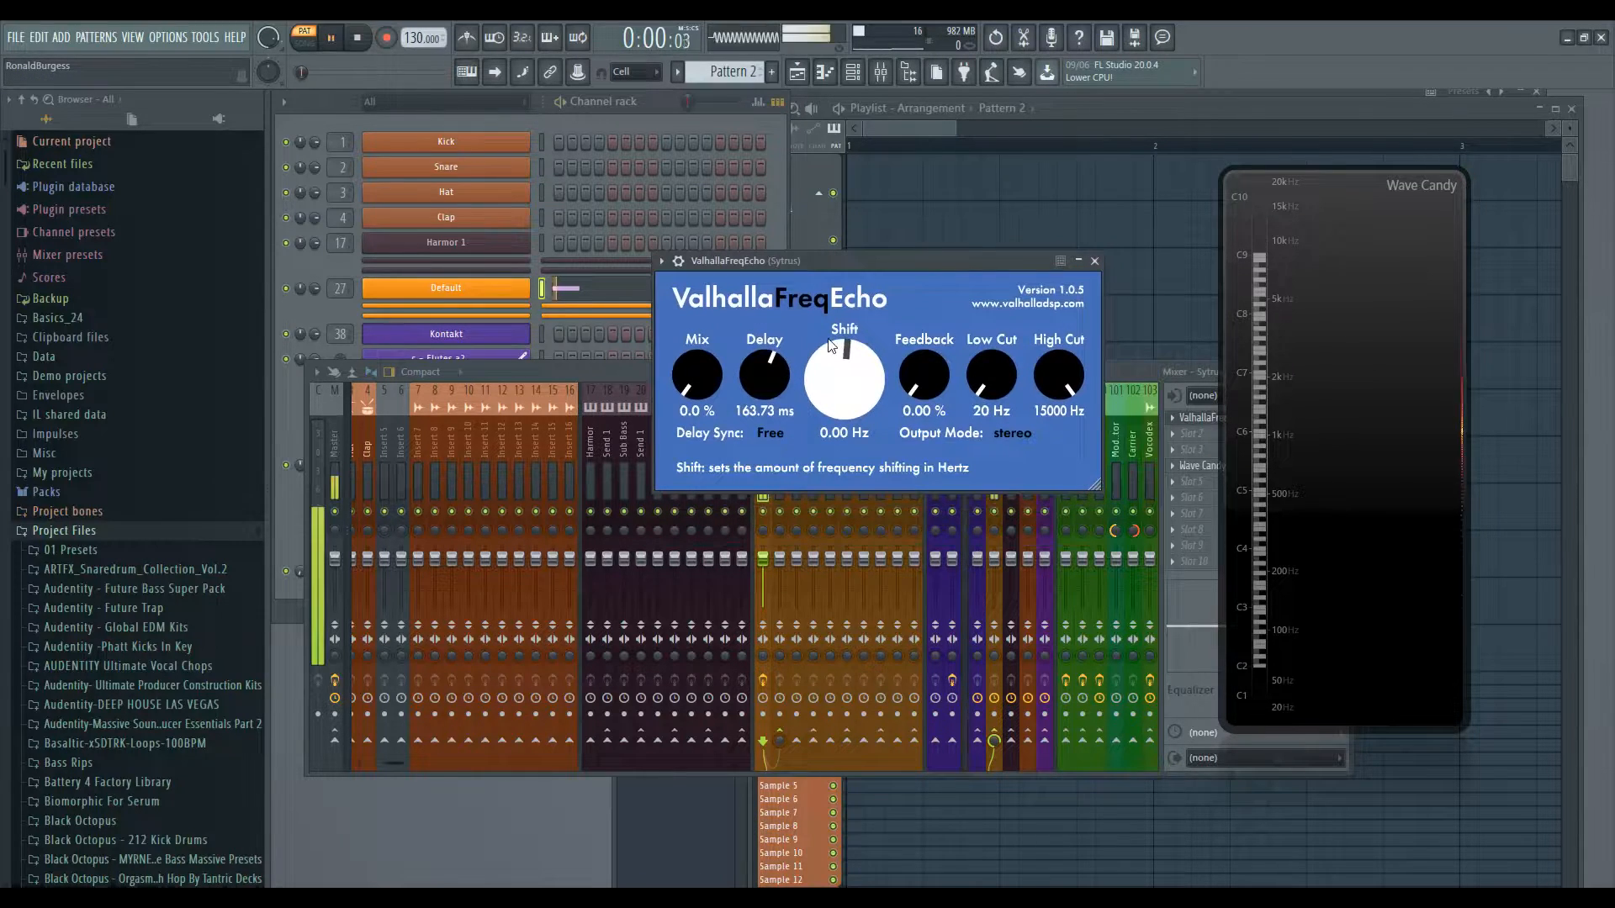
- Play the pattern and raise FreqEcho's Mix to 82%
{"action": "key", "text": "space"}
{"action": "key", "text": "space"}
{"action": "key", "text": "space"}
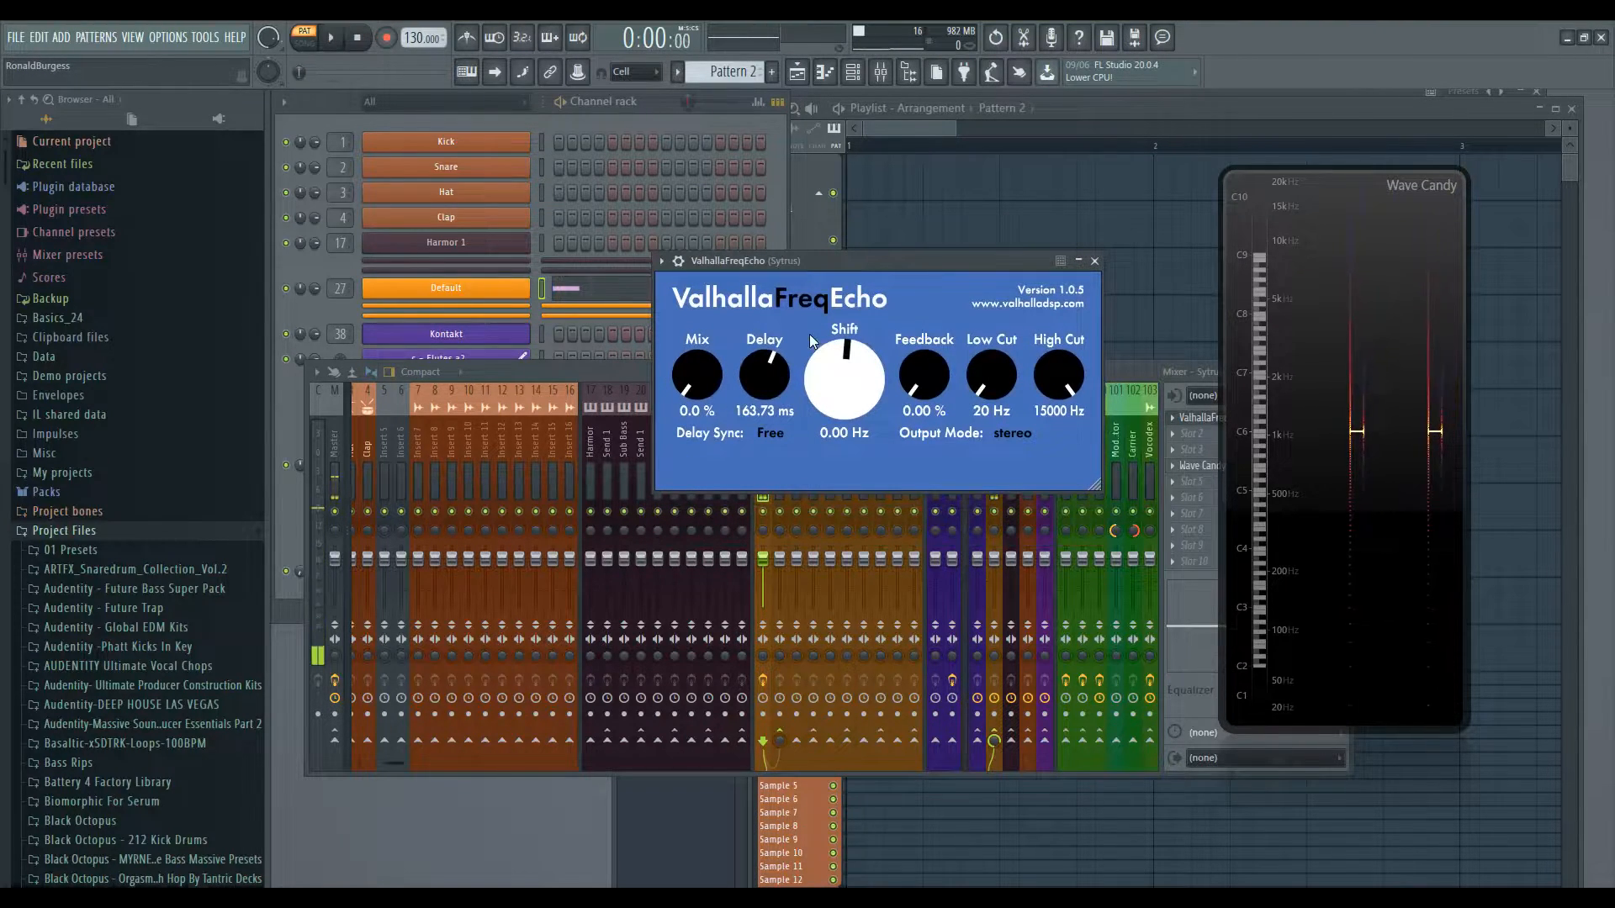
{"action": "key", "text": "space"}
{"action": "left_click_drag", "start_coordinate": [706, 391], "coordinate": [703, 331]}
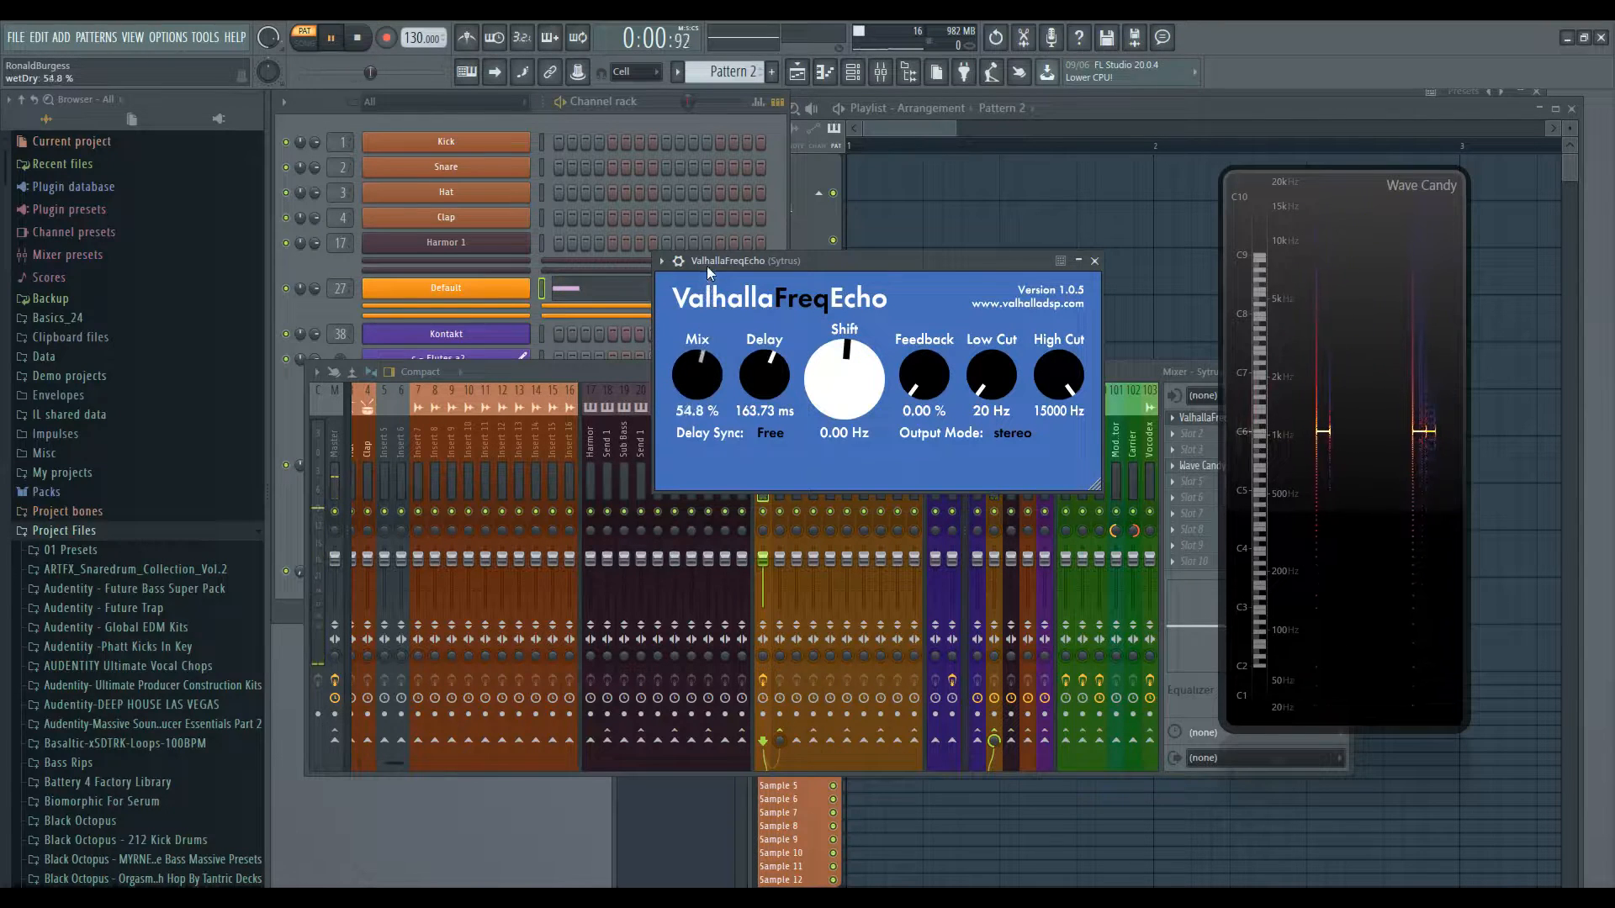
{"action": "key", "text": "space"}
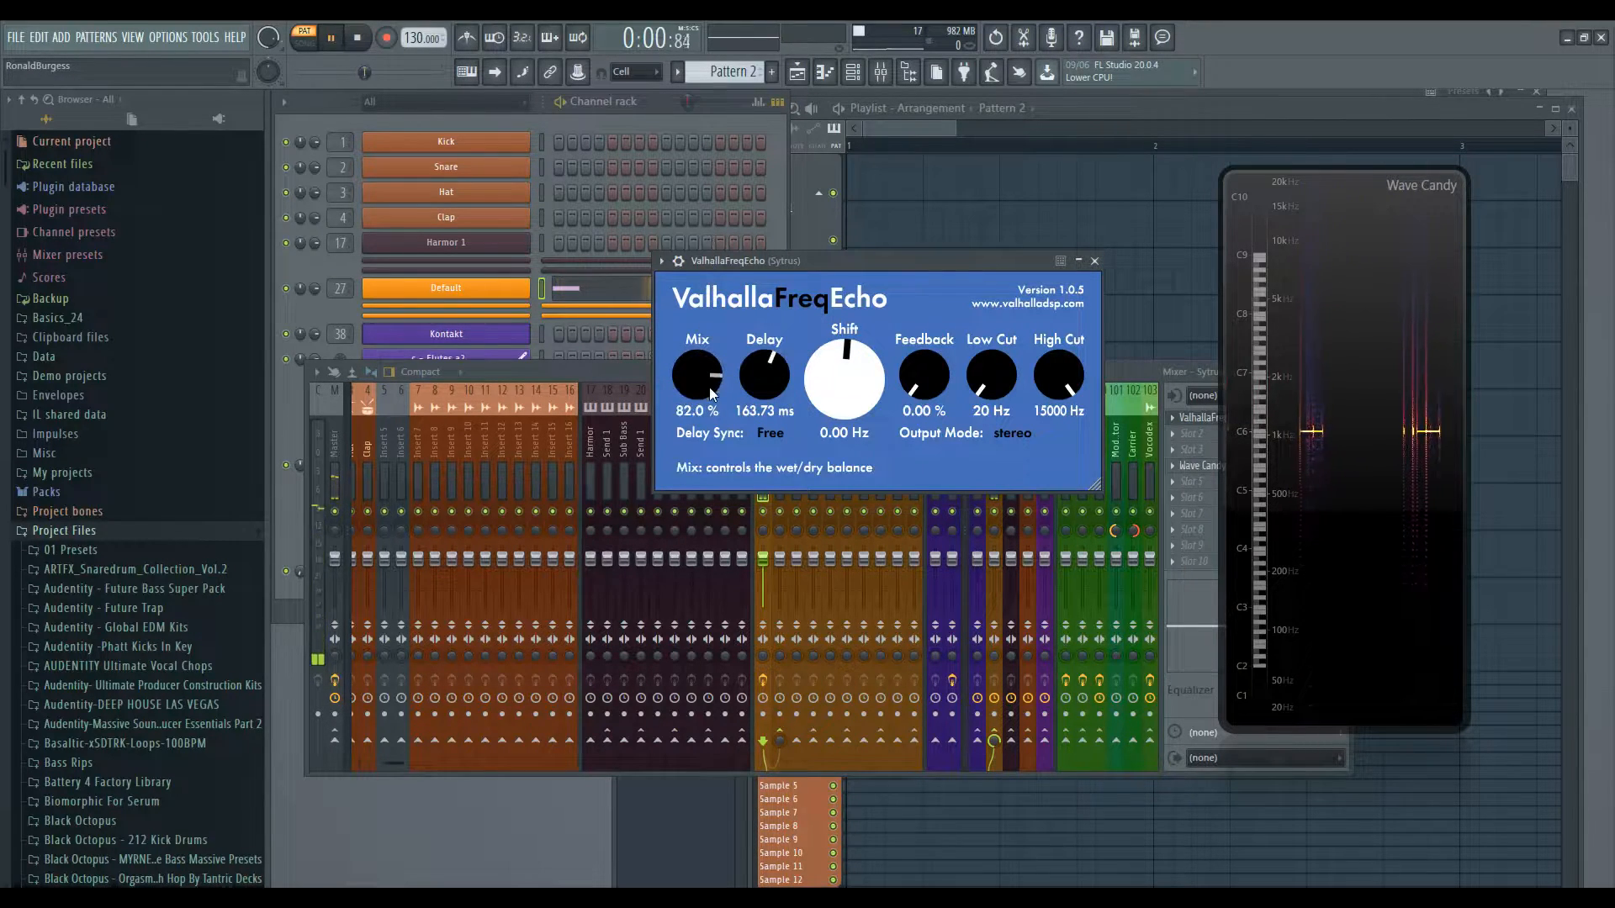
- Turn up Feedback on the Sytrus insert's FreqEcho while the pattern plays, then stop playback
{"action": "left_click_drag", "start_coordinate": [926, 386], "coordinate": [929, 353]}
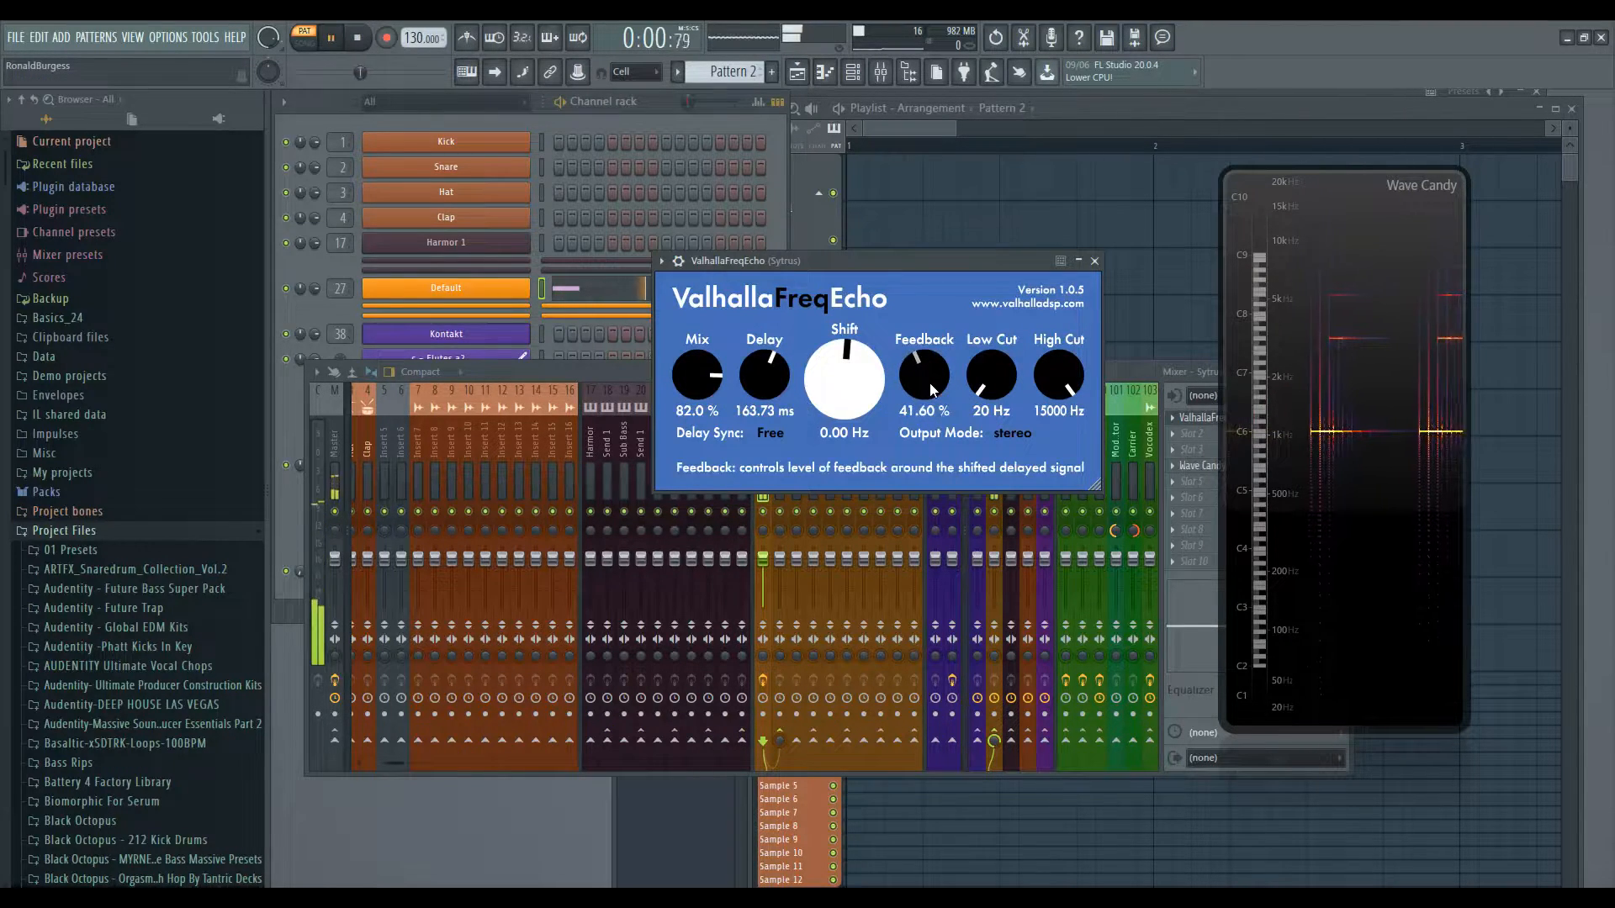
{"action": "scroll", "coordinate": [930, 383], "scroll_direction": "up", "scroll_amount": 6}
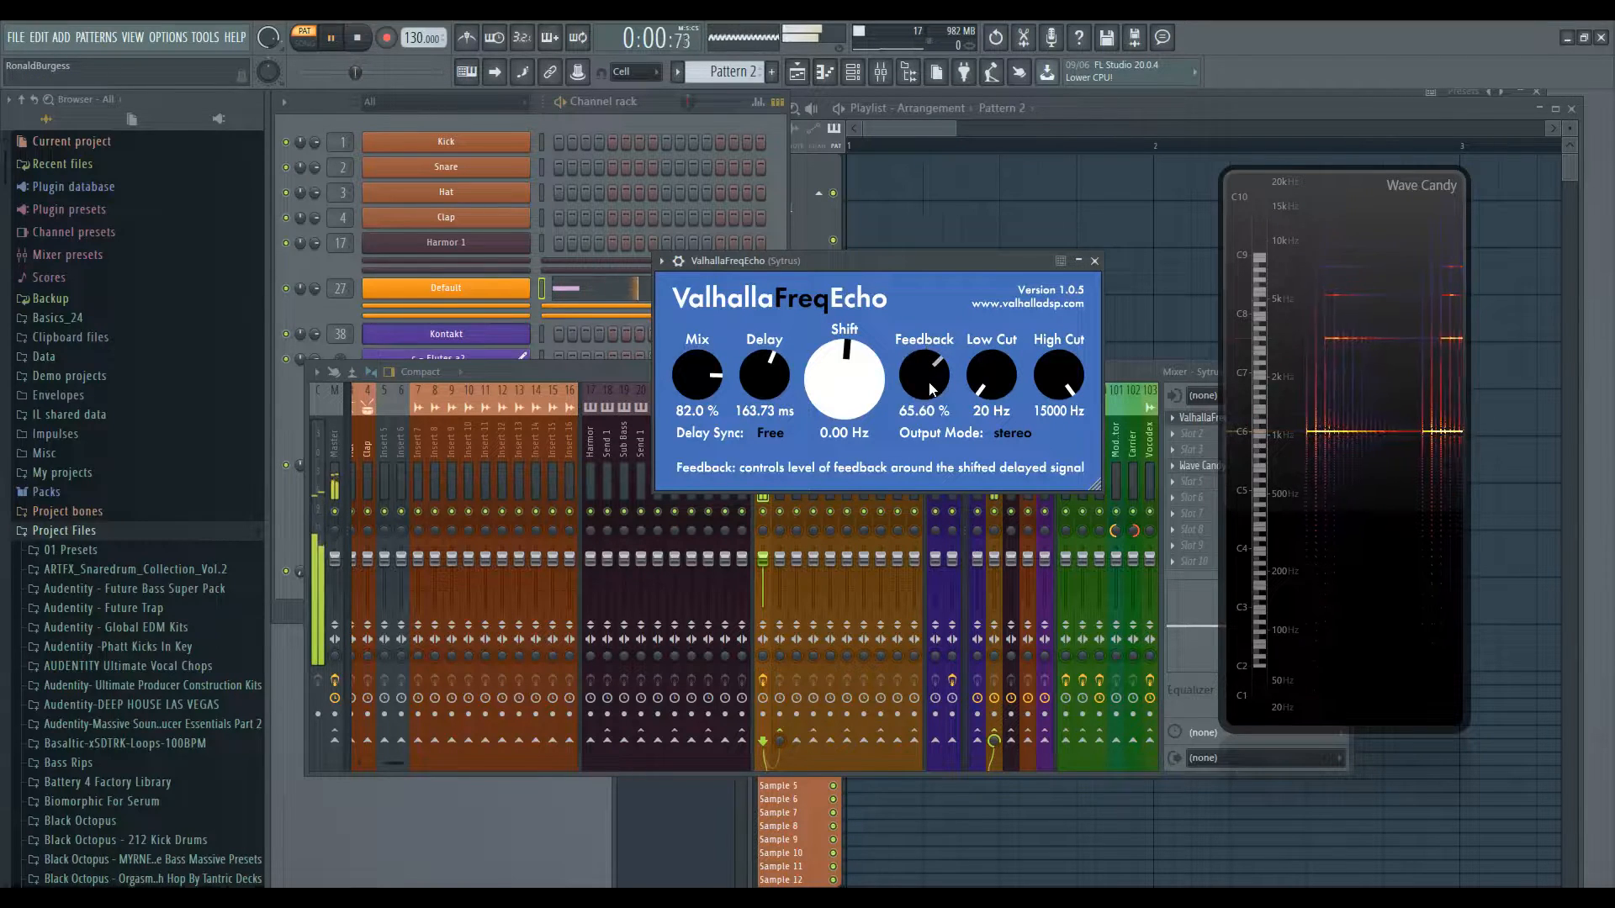
{"action": "left_click_drag", "start_coordinate": [930, 389], "coordinate": [930, 346]}
{"action": "key", "text": "space"}
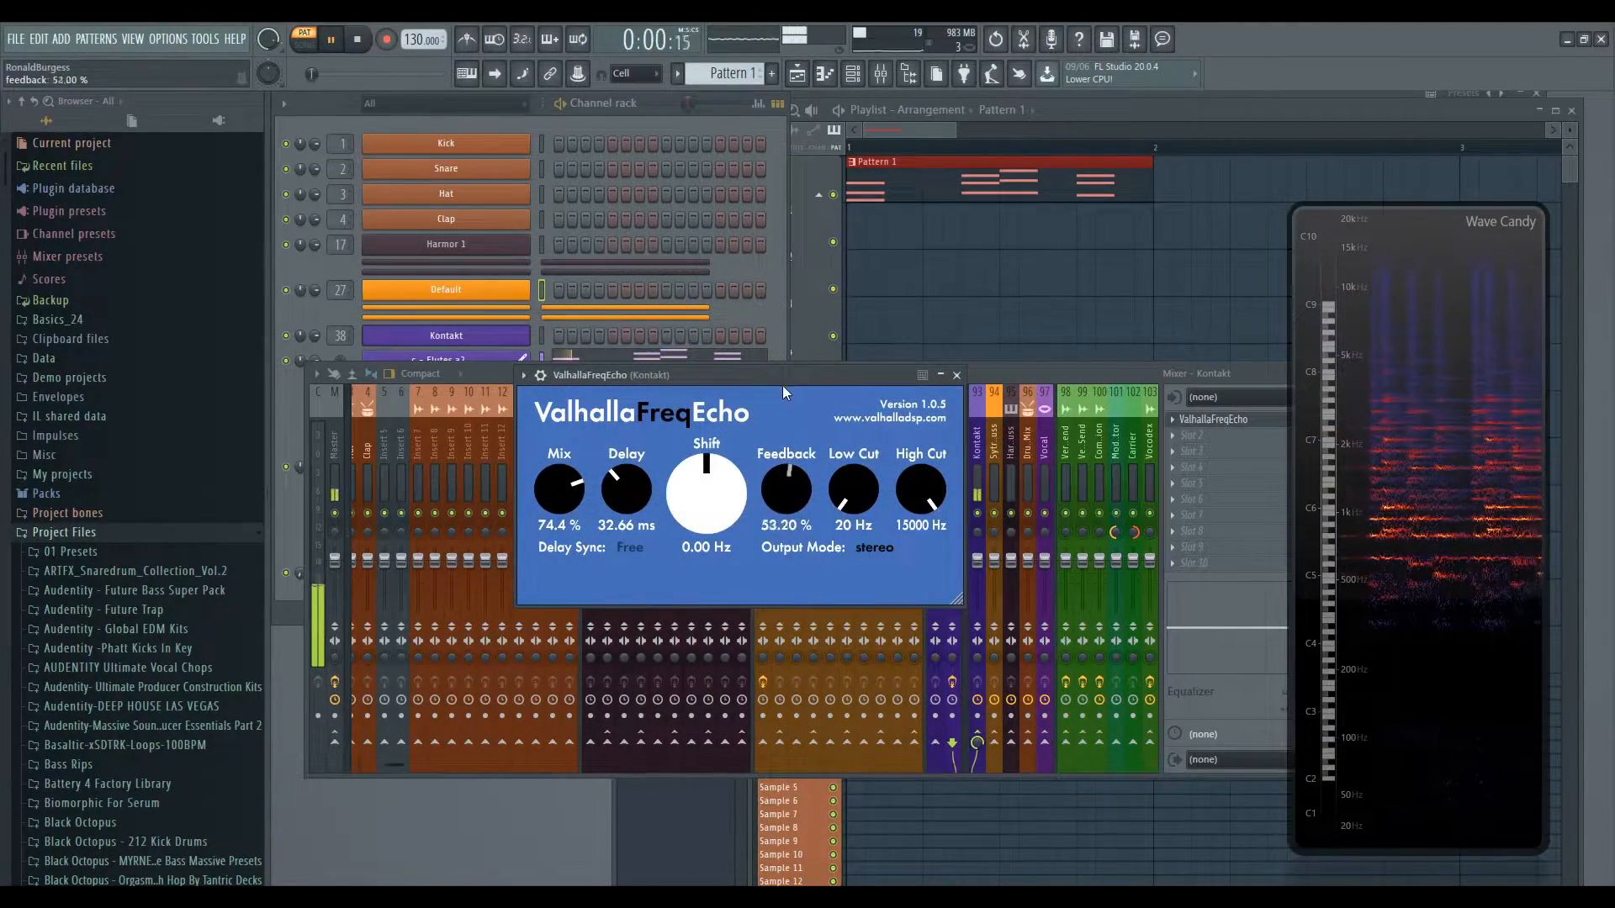
- On the Kontakt insert's FreqEcho, play the pattern and raise Feedback to 92.80%
{"action": "left_click_drag", "start_coordinate": [784, 365], "coordinate": [785, 350]}
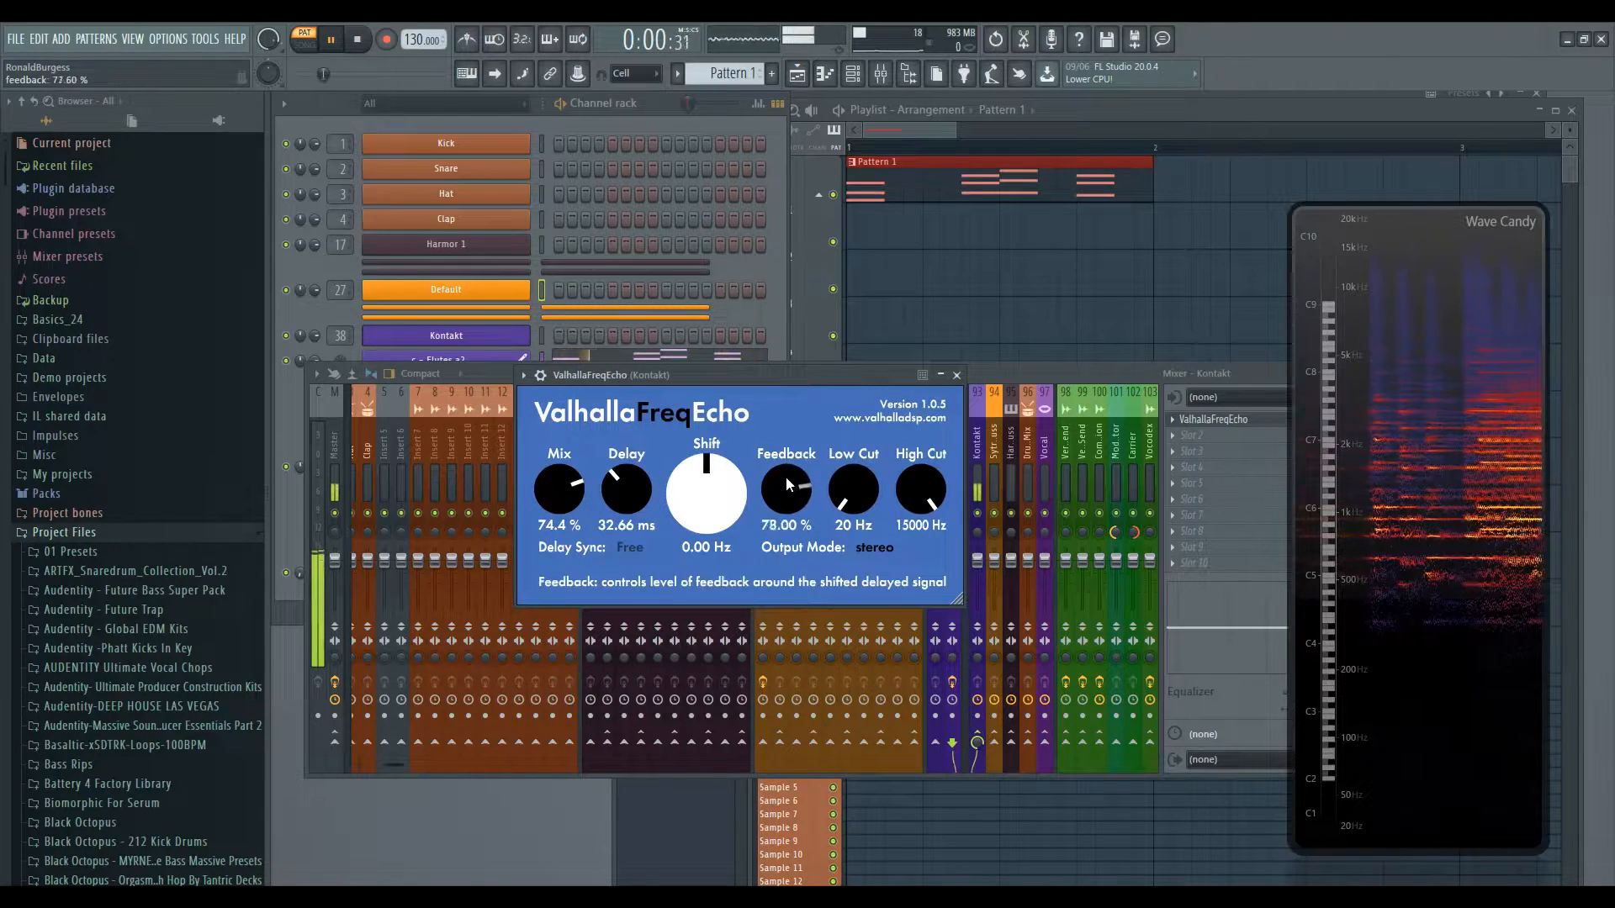
{"action": "left_click_drag", "start_coordinate": [785, 477], "coordinate": [785, 471]}
{"action": "key", "text": "space"}
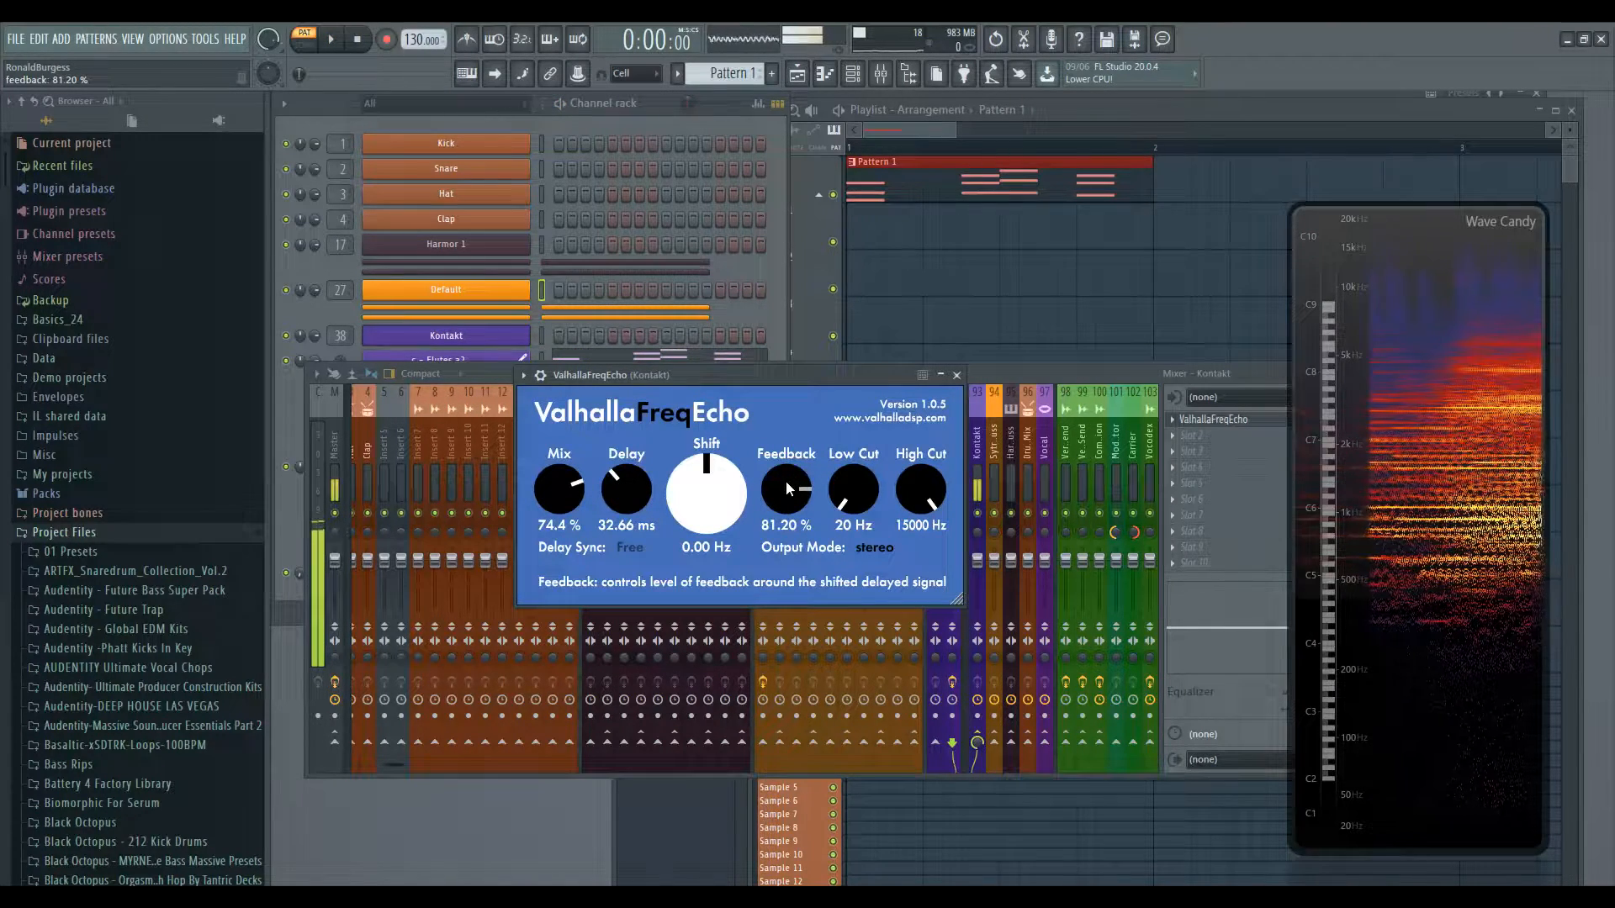
{"action": "left_click_drag", "start_coordinate": [794, 503], "coordinate": [795, 499]}
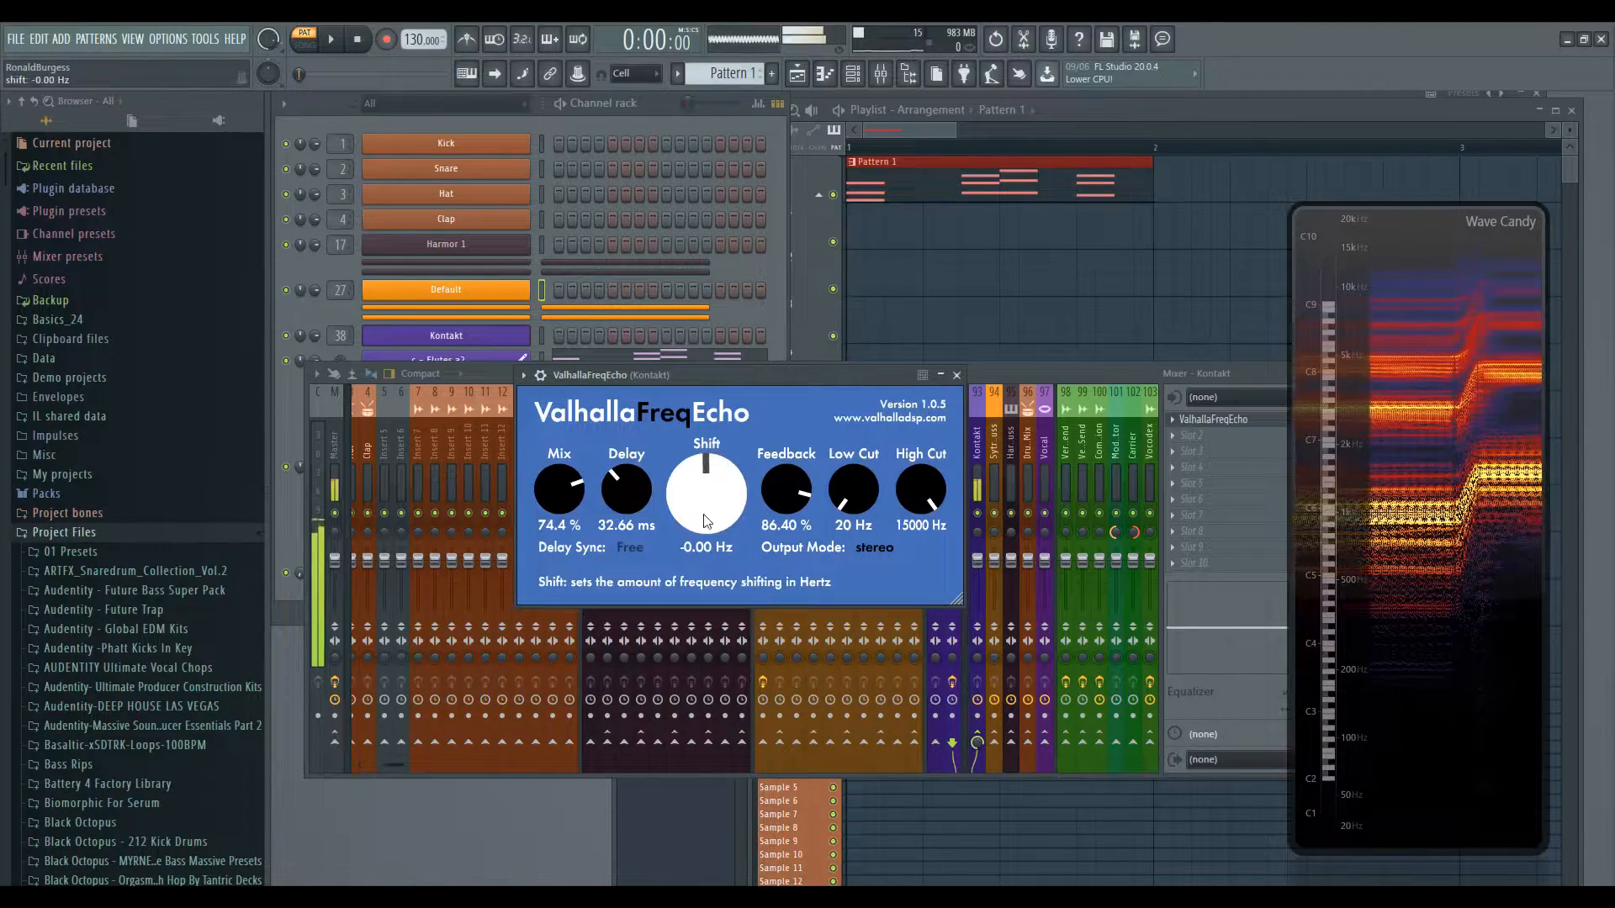
{"action": "mouse_move", "coordinate": [783, 492]}
{"action": "left_mouse_down"}
{"action": "mouse_move", "coordinate": [783, 528]}
{"action": "mouse_move", "coordinate": [781, 504]}
{"action": "left_mouse_up"}
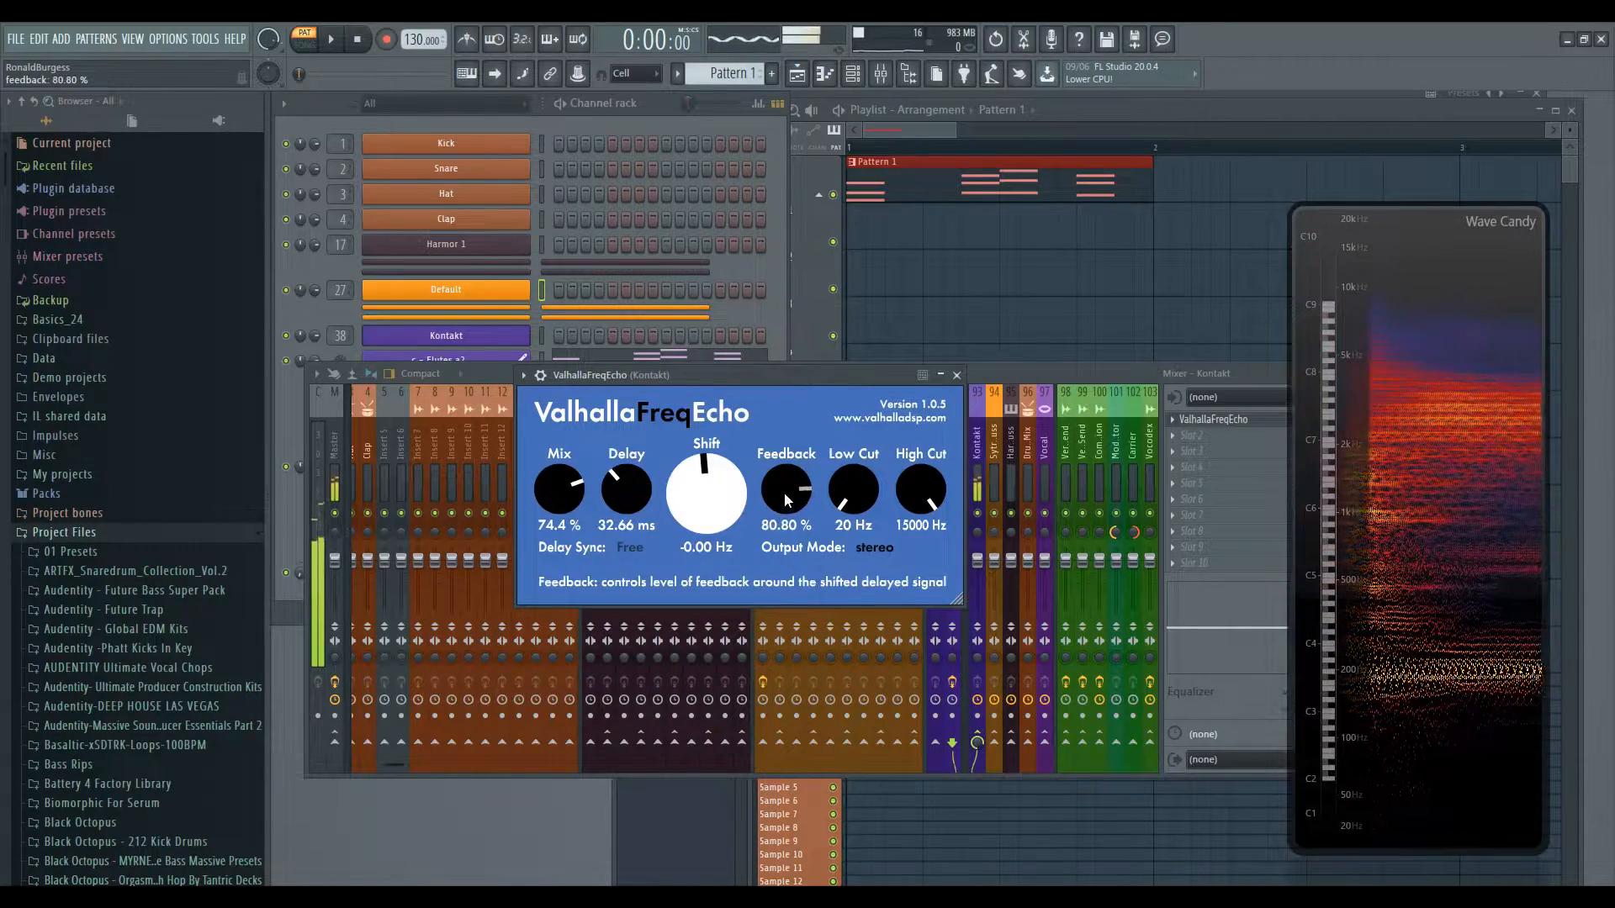
{"action": "left_click_drag", "start_coordinate": [786, 500], "coordinate": [714, 501]}
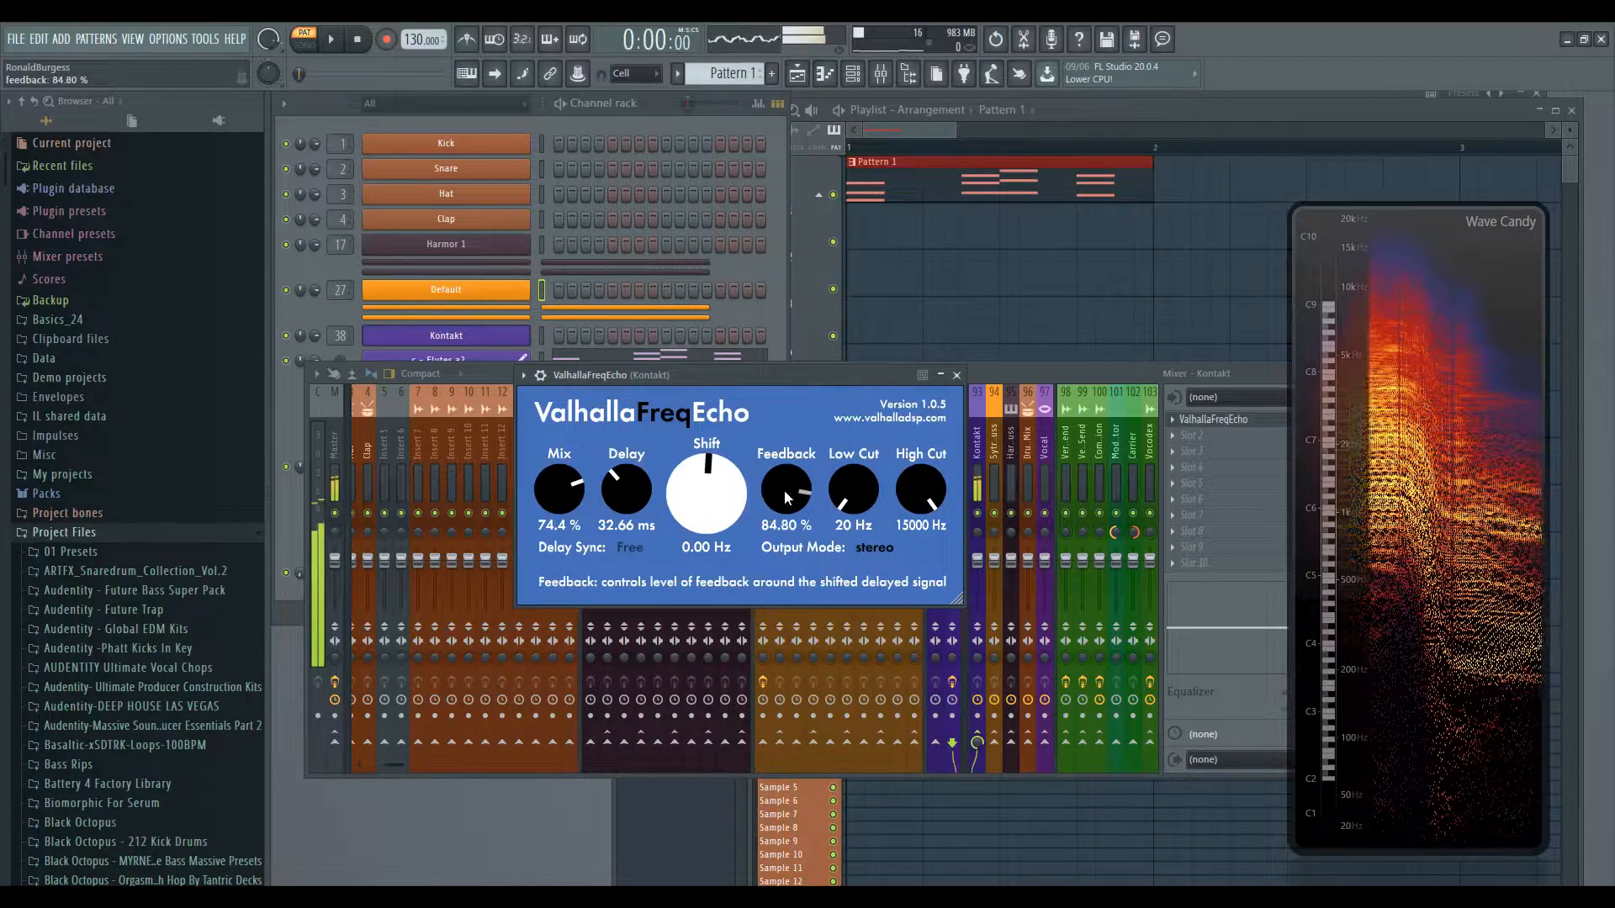
{"action": "scroll", "coordinate": [787, 501], "scroll_direction": "up", "scroll_amount": 3}
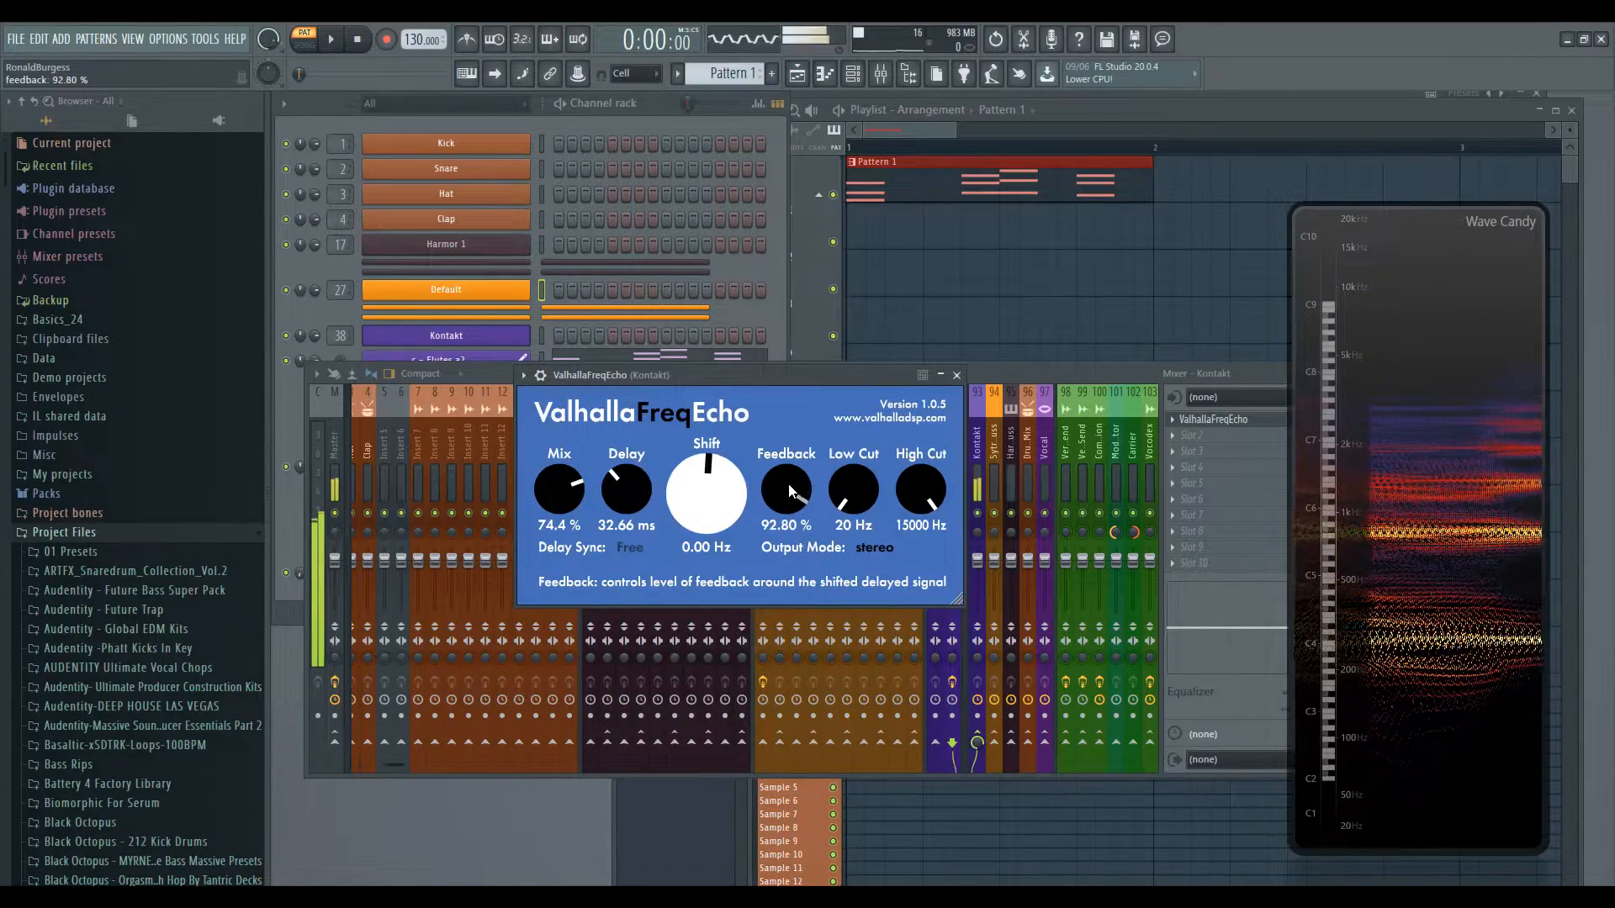
- Sweep the Kontakt FreqEcho's Feedback between low and high settings, ending at 100%
{"action": "left_click_drag", "start_coordinate": [786, 506], "coordinate": [779, 607]}
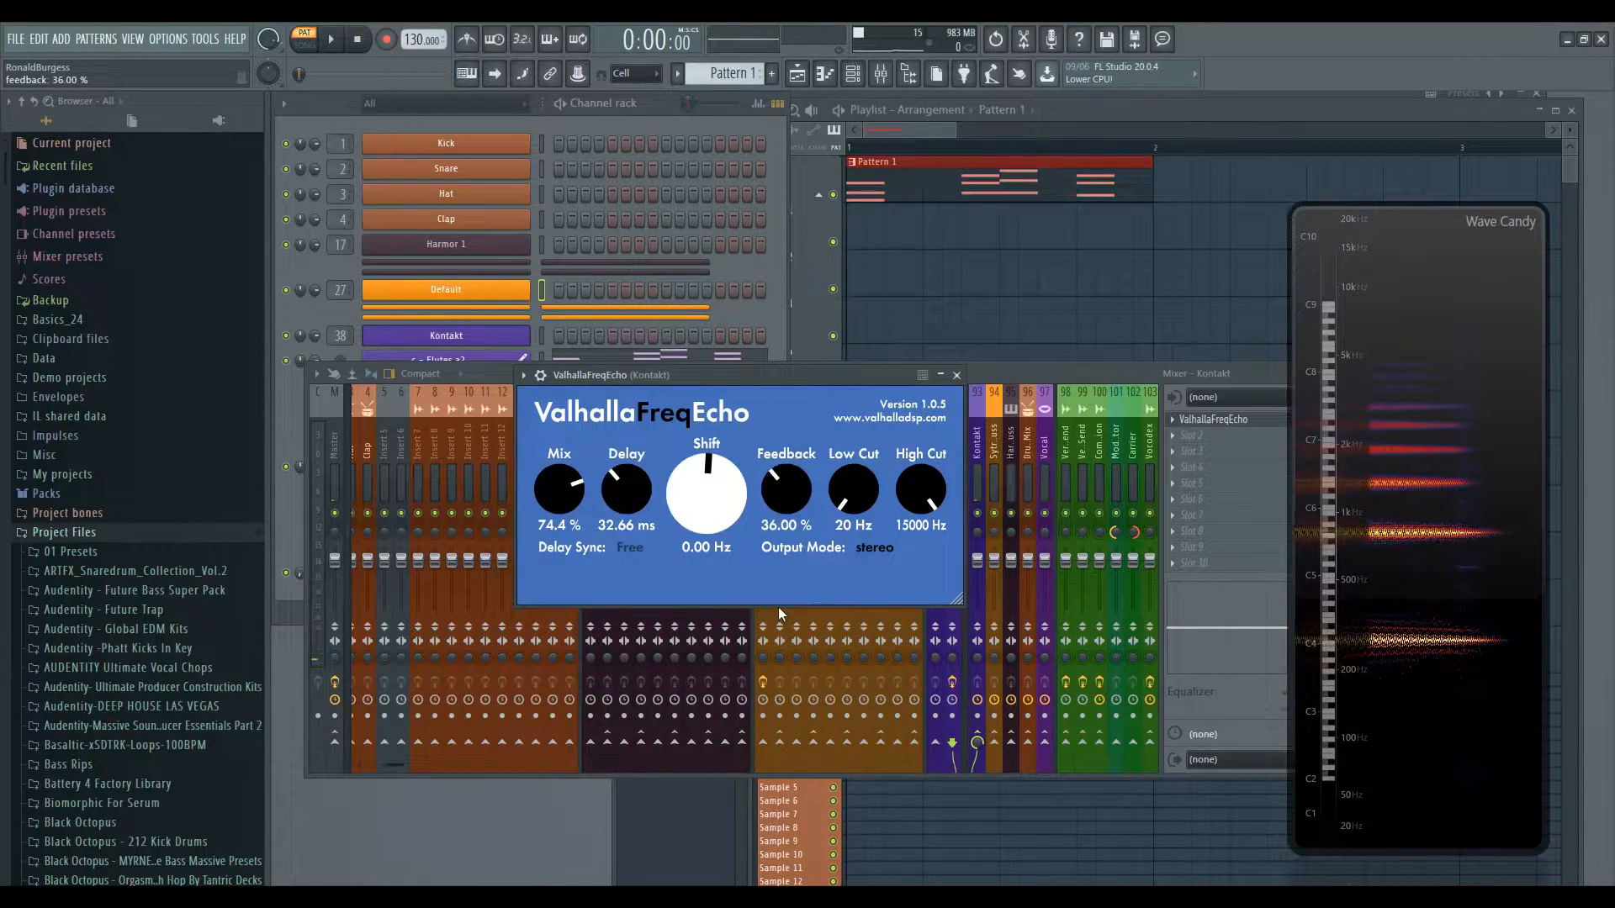
{"action": "mouse_move", "coordinate": [781, 495]}
{"action": "left_mouse_down"}
{"action": "mouse_move", "coordinate": [781, 521]}
{"action": "mouse_move", "coordinate": [784, 471]}
{"action": "left_mouse_up"}
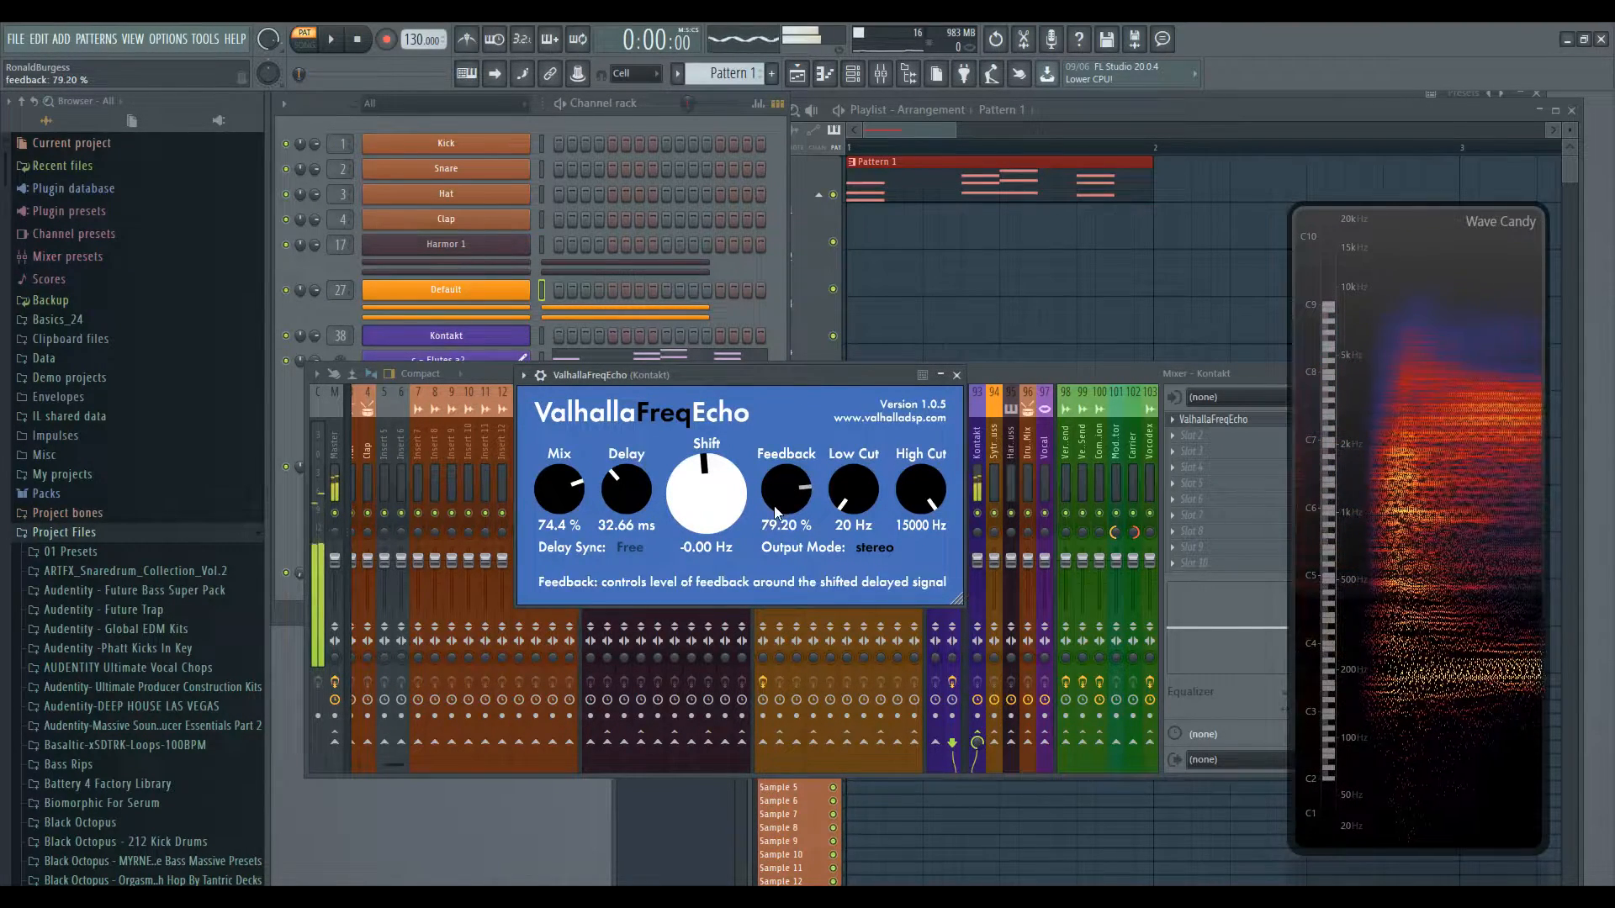
{"action": "mouse_move", "coordinate": [775, 503]}
{"action": "left_mouse_down"}
{"action": "mouse_move", "coordinate": [770, 623]}
{"action": "mouse_move", "coordinate": [780, 503]}
{"action": "mouse_move", "coordinate": [718, 492]}
{"action": "mouse_move", "coordinate": [717, 548]}
{"action": "mouse_move", "coordinate": [725, 497]}
{"action": "mouse_move", "coordinate": [788, 509]}
{"action": "left_mouse_up"}
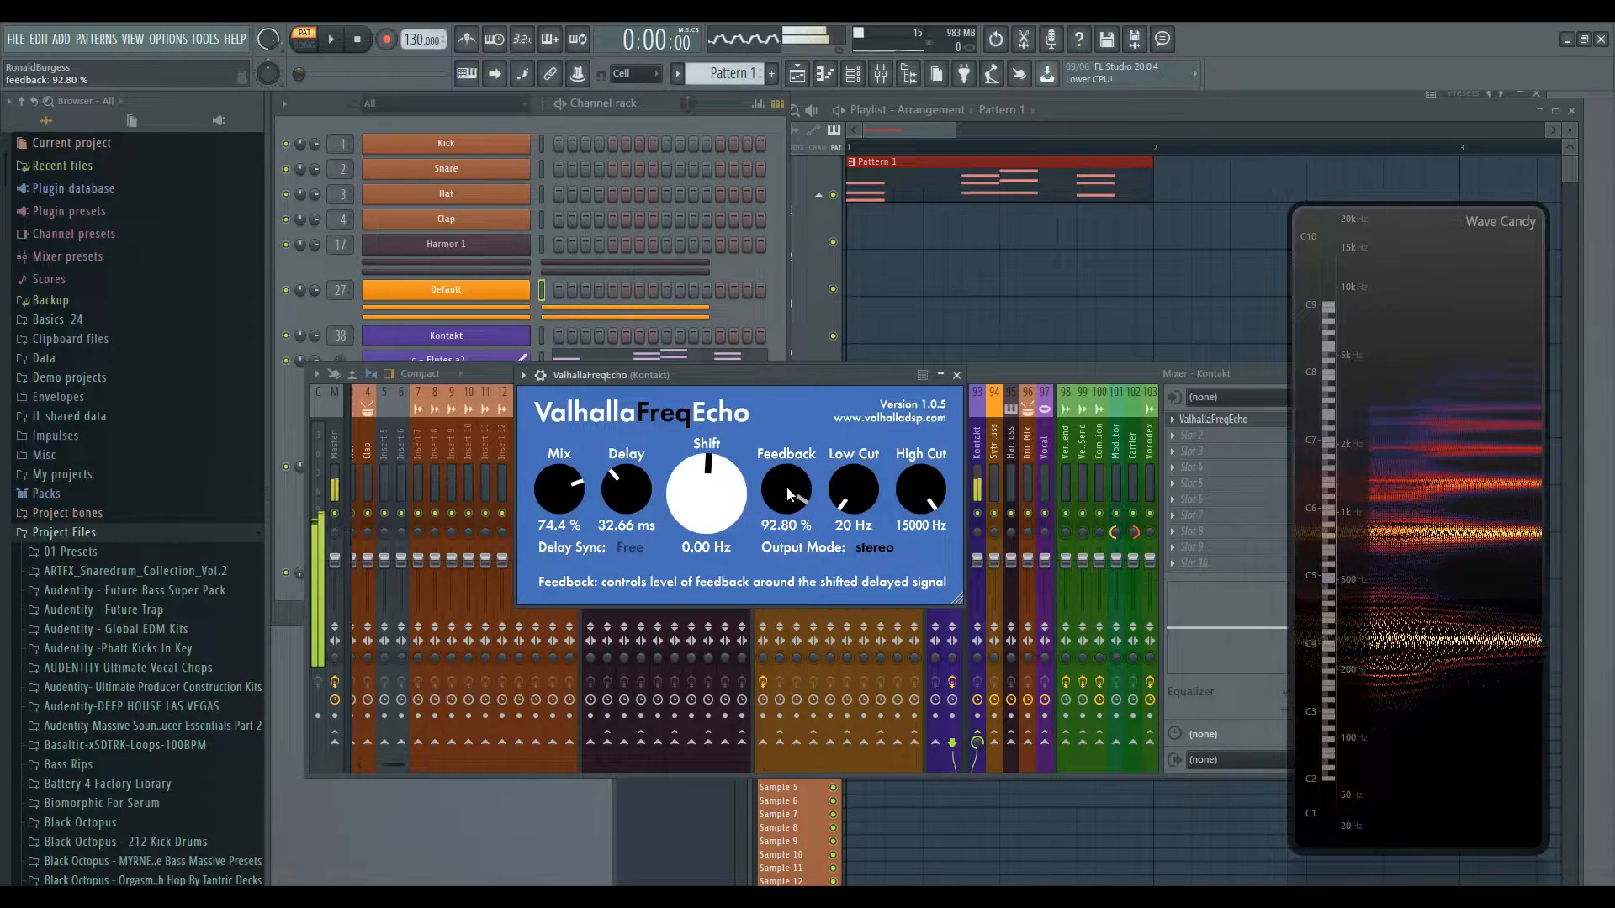
{"action": "left_click_drag", "start_coordinate": [786, 507], "coordinate": [779, 607]}
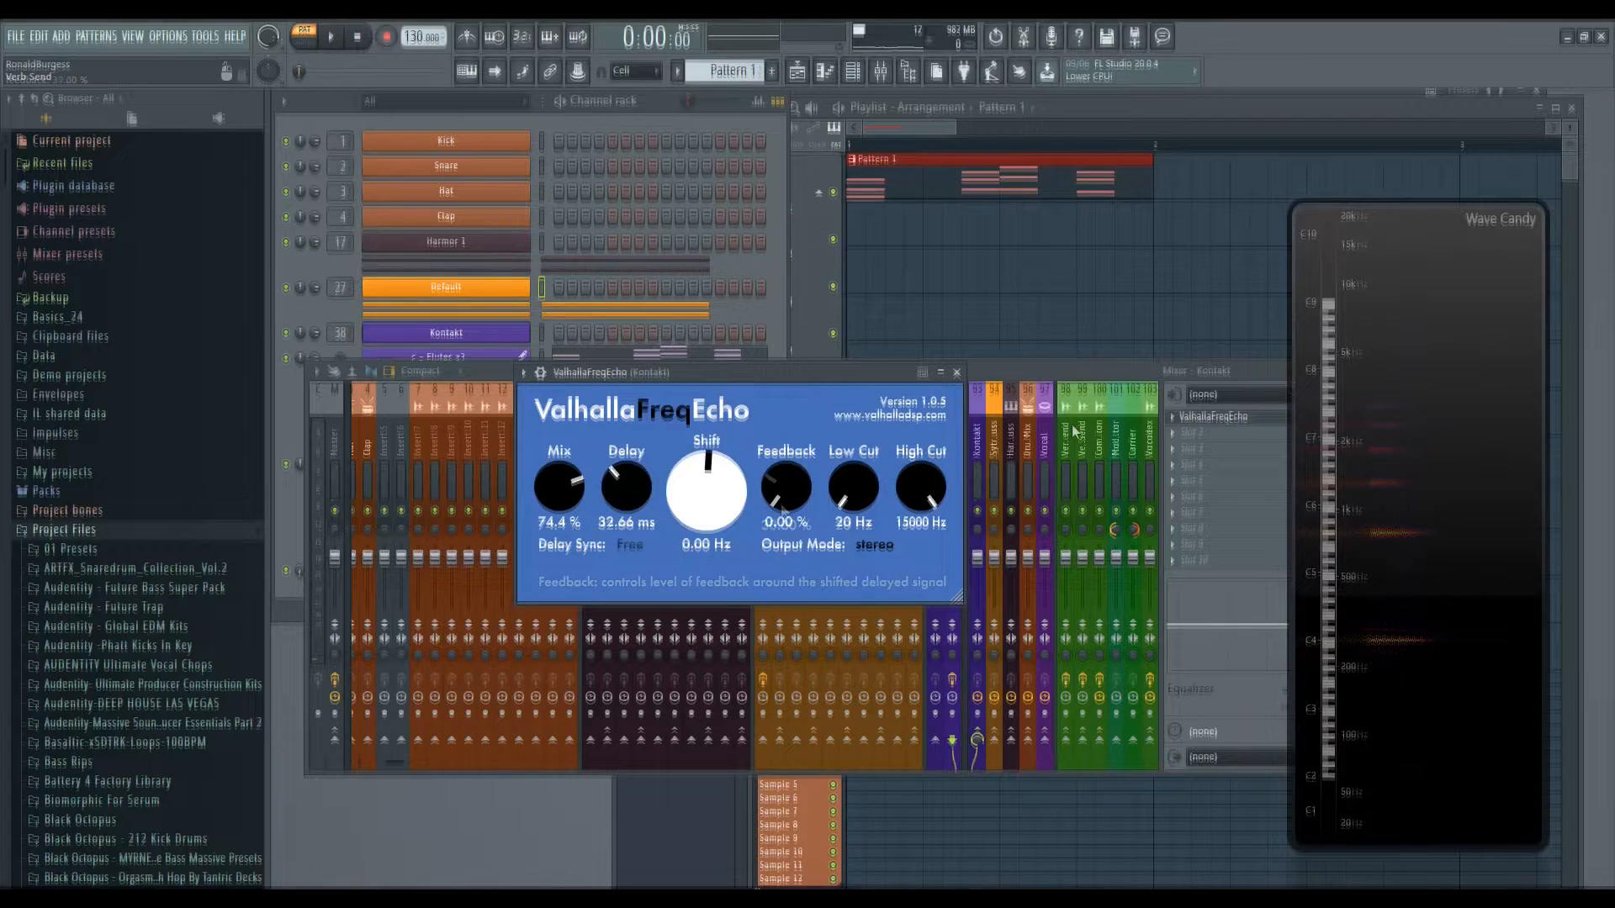
{"action": "left_click_drag", "start_coordinate": [788, 505], "coordinate": [788, 417]}
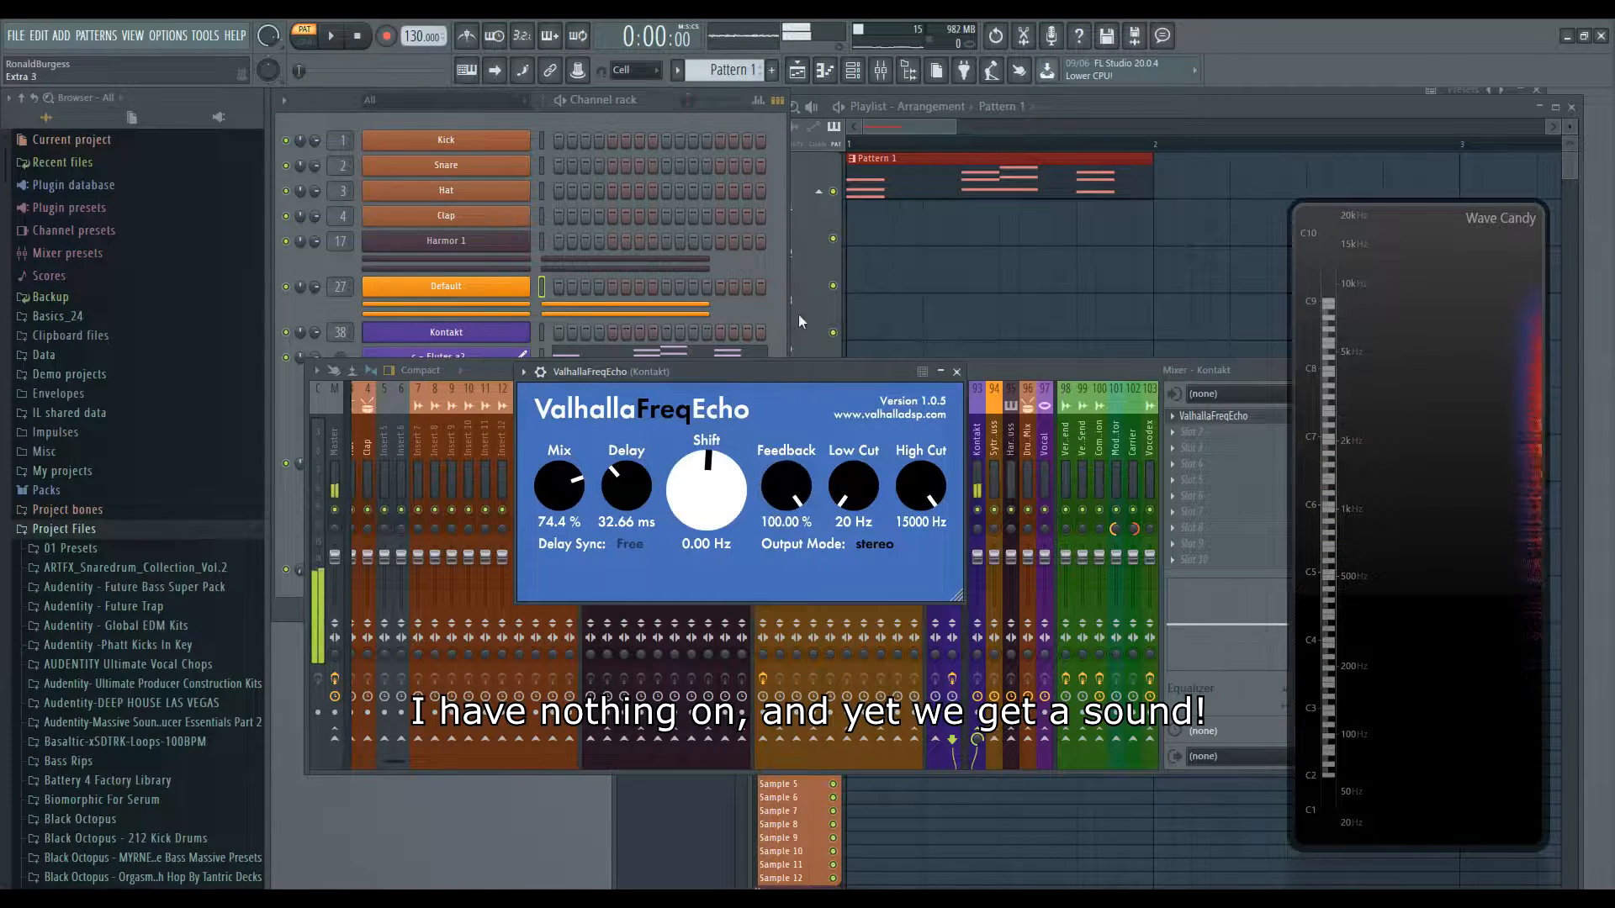
{"action": "left_click_drag", "start_coordinate": [787, 486], "coordinate": [790, 565]}
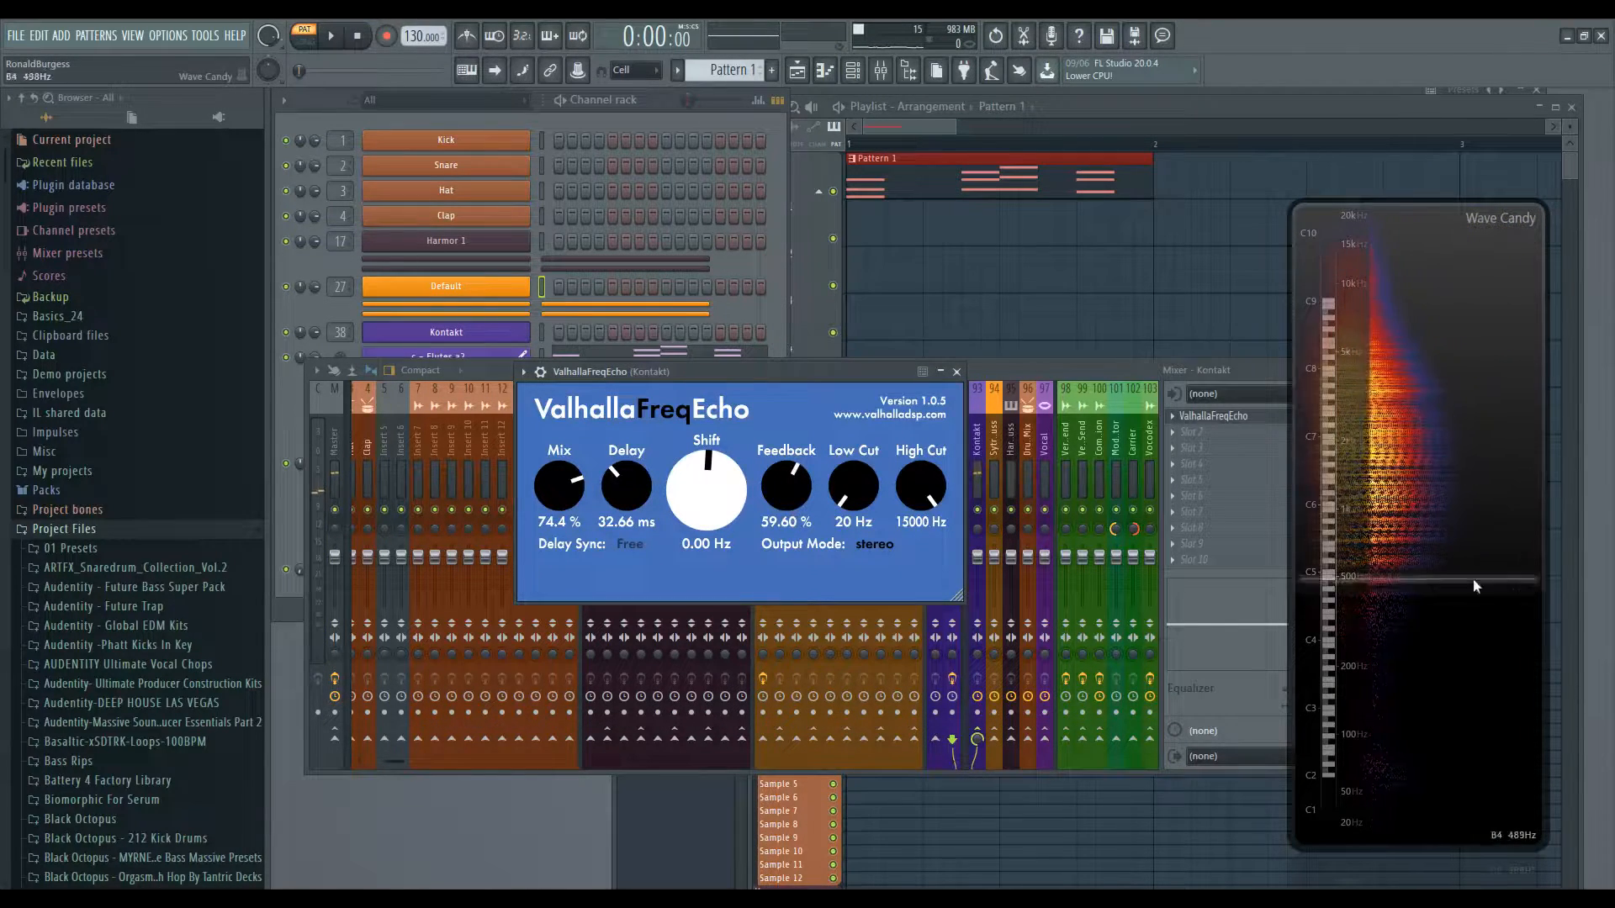
{"action": "left_click_drag", "start_coordinate": [794, 493], "coordinate": [794, 400]}
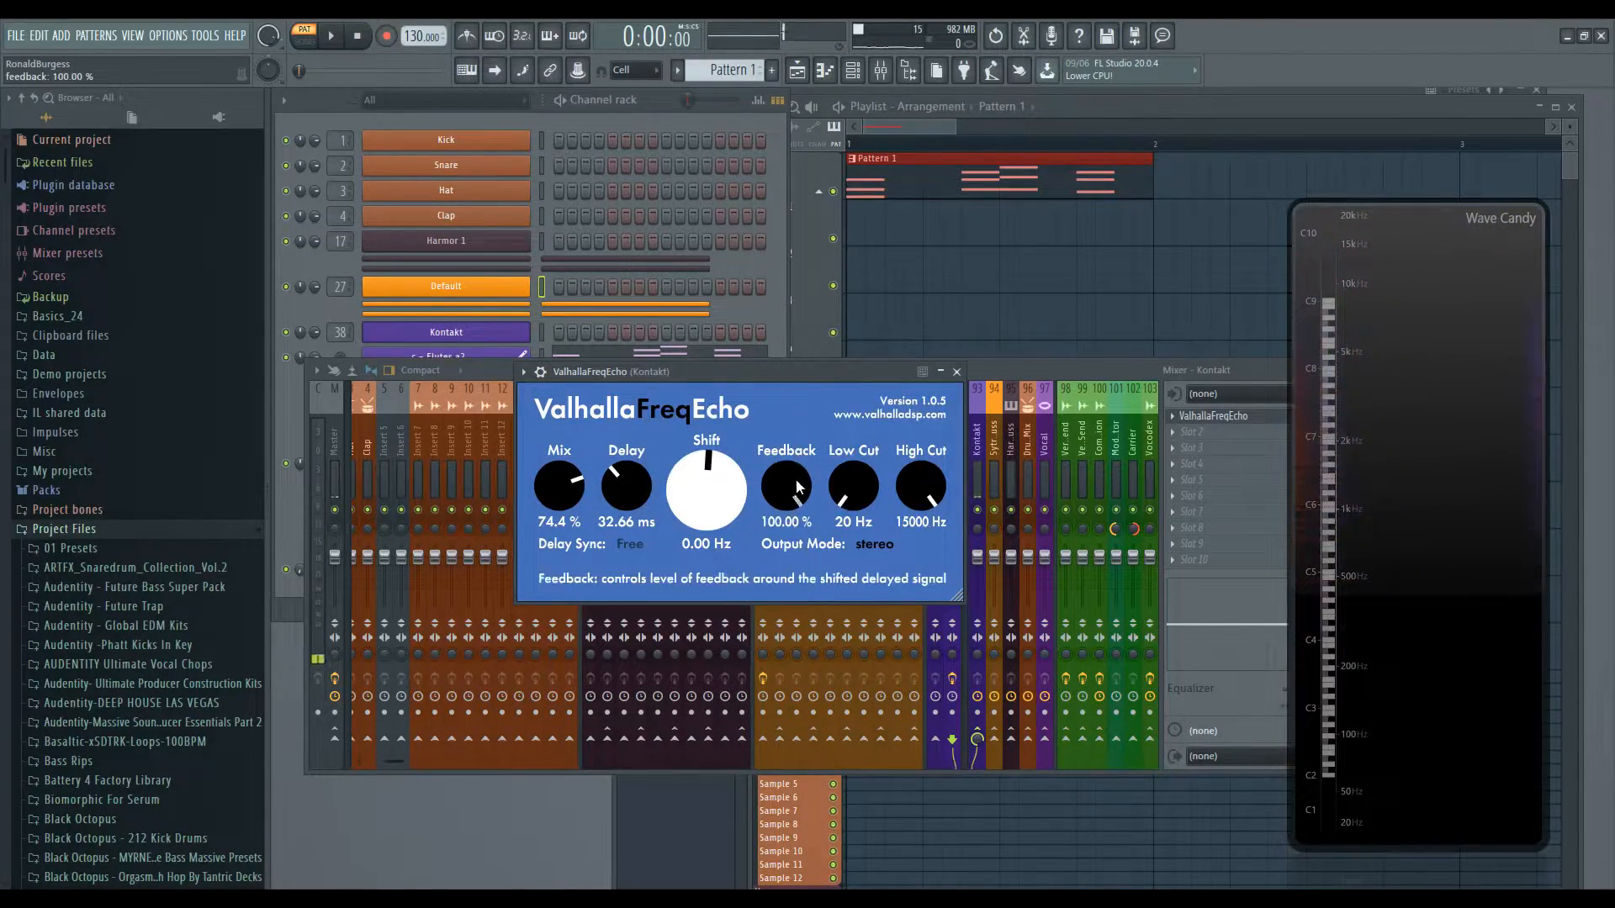
- Set the FreqEcho's Mix to 47.6%, Delay to 382.85 ms and Feedback to 100%
{"action": "left_click_drag", "start_coordinate": [792, 486], "coordinate": [833, 799]}
{"action": "left_click_drag", "start_coordinate": [577, 486], "coordinate": [633, 546]}
{"action": "left_click_drag", "start_coordinate": [795, 496], "coordinate": [790, 410]}
{"action": "left_click_drag", "start_coordinate": [629, 496], "coordinate": [631, 354]}
{"action": "left_click_drag", "start_coordinate": [816, 484], "coordinate": [800, 435]}
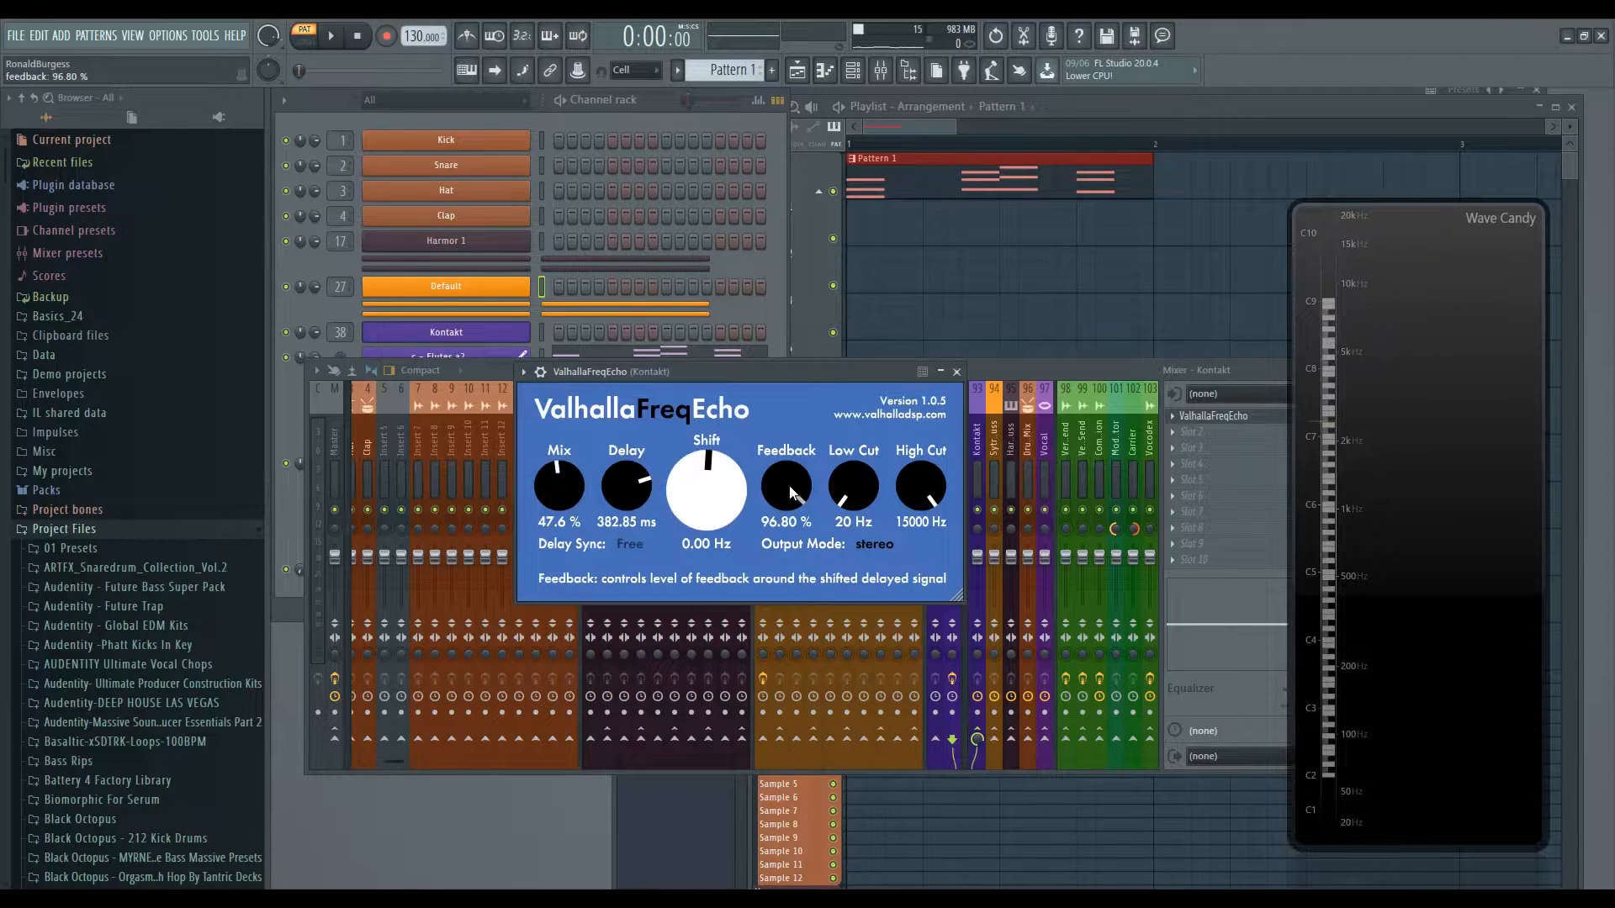
{"action": "left_click_drag", "start_coordinate": [791, 493], "coordinate": [795, 470]}
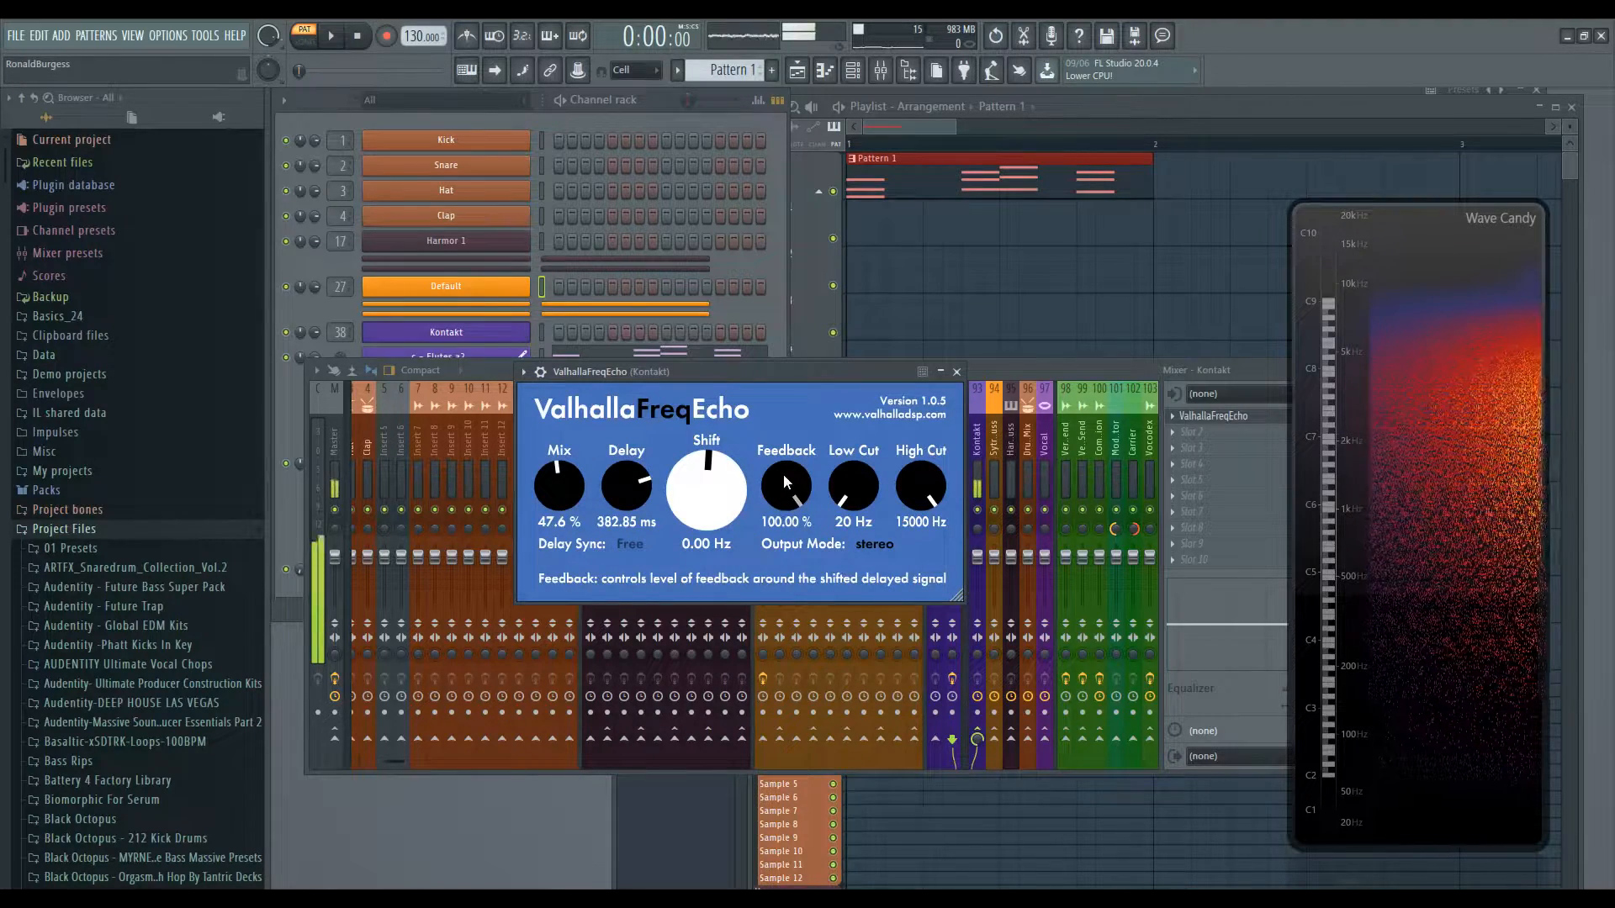
- Drop Feedback to 0% and bring it back up while playing, settling at 59.20%
{"action": "left_click_drag", "start_coordinate": [784, 474], "coordinate": [778, 620]}
{"action": "left_click_drag", "start_coordinate": [786, 486], "coordinate": [789, 538]}
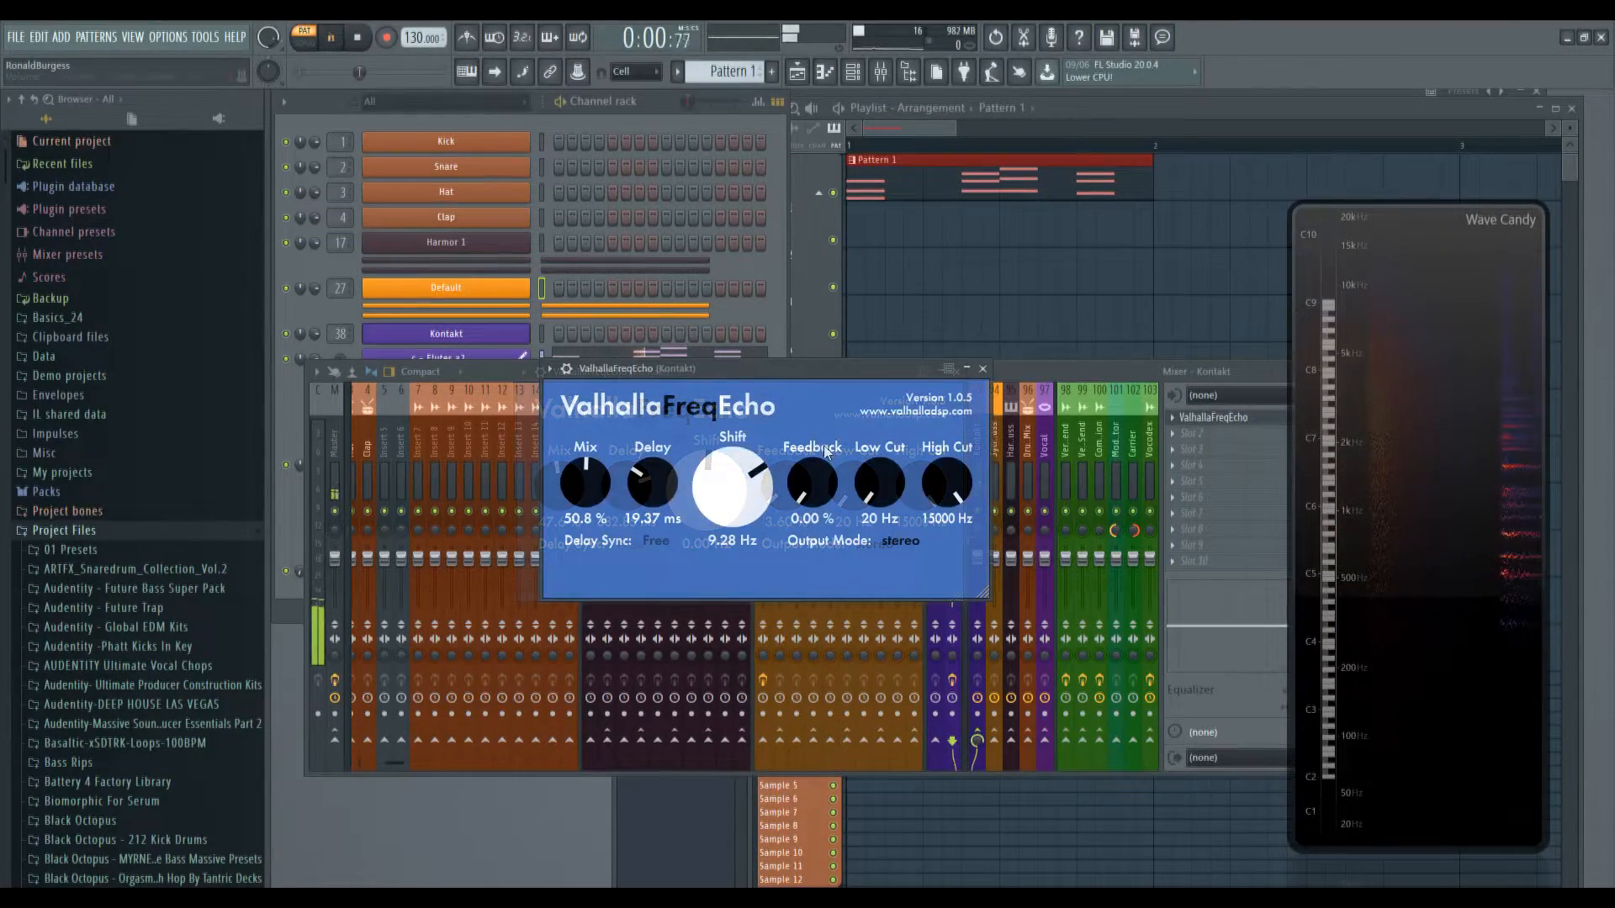
{"action": "left_click_drag", "start_coordinate": [813, 486], "coordinate": [813, 442]}
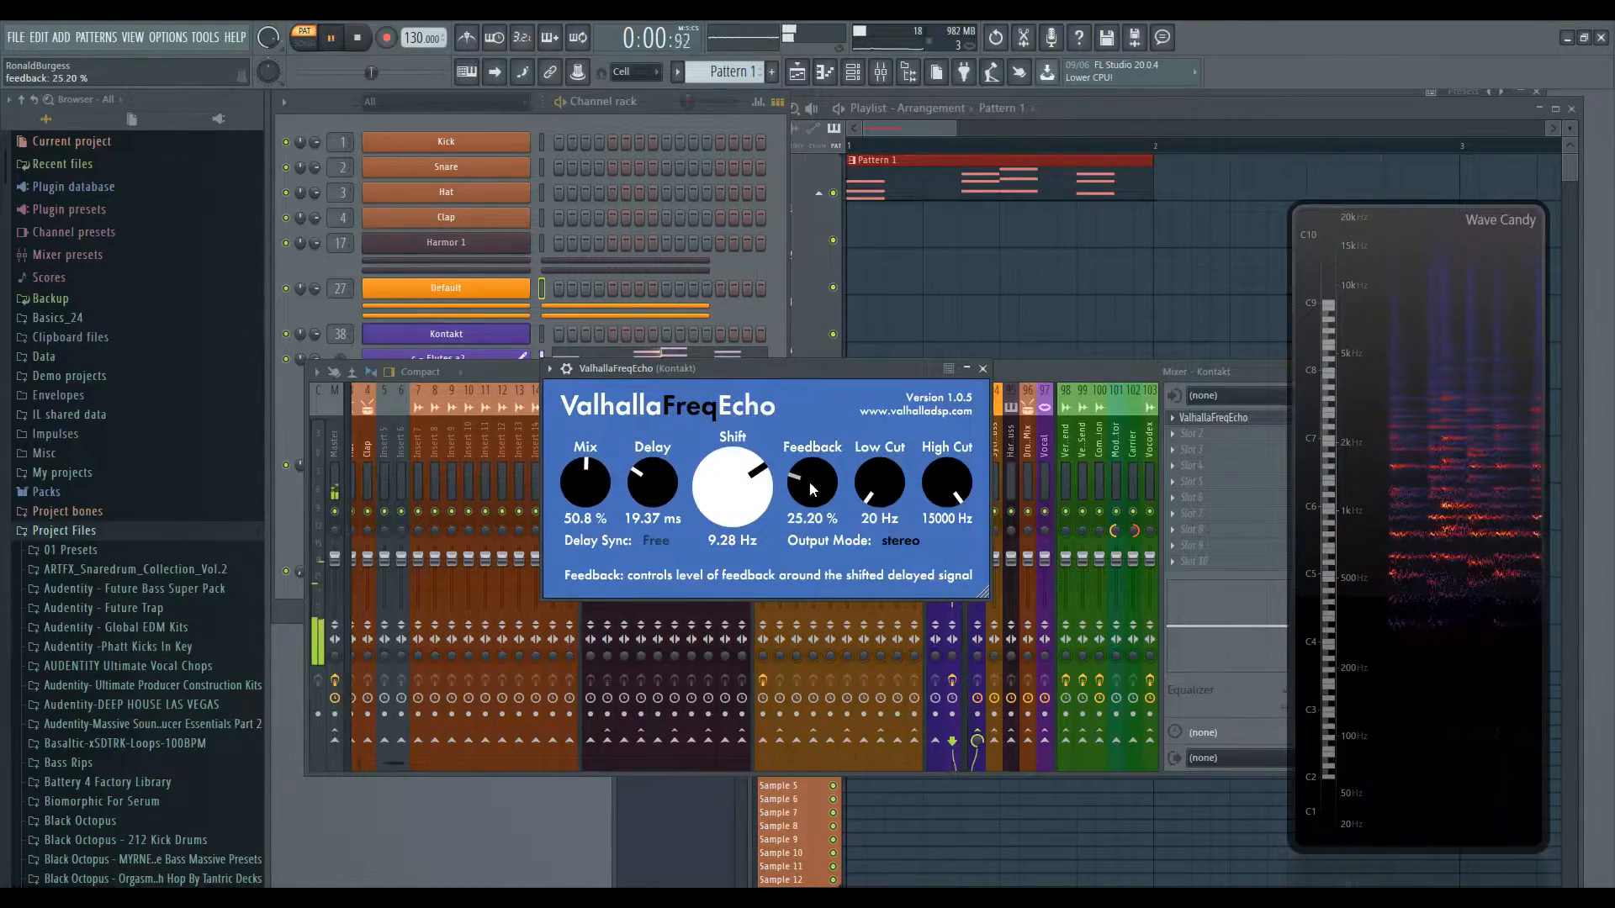
{"action": "key", "text": "space"}
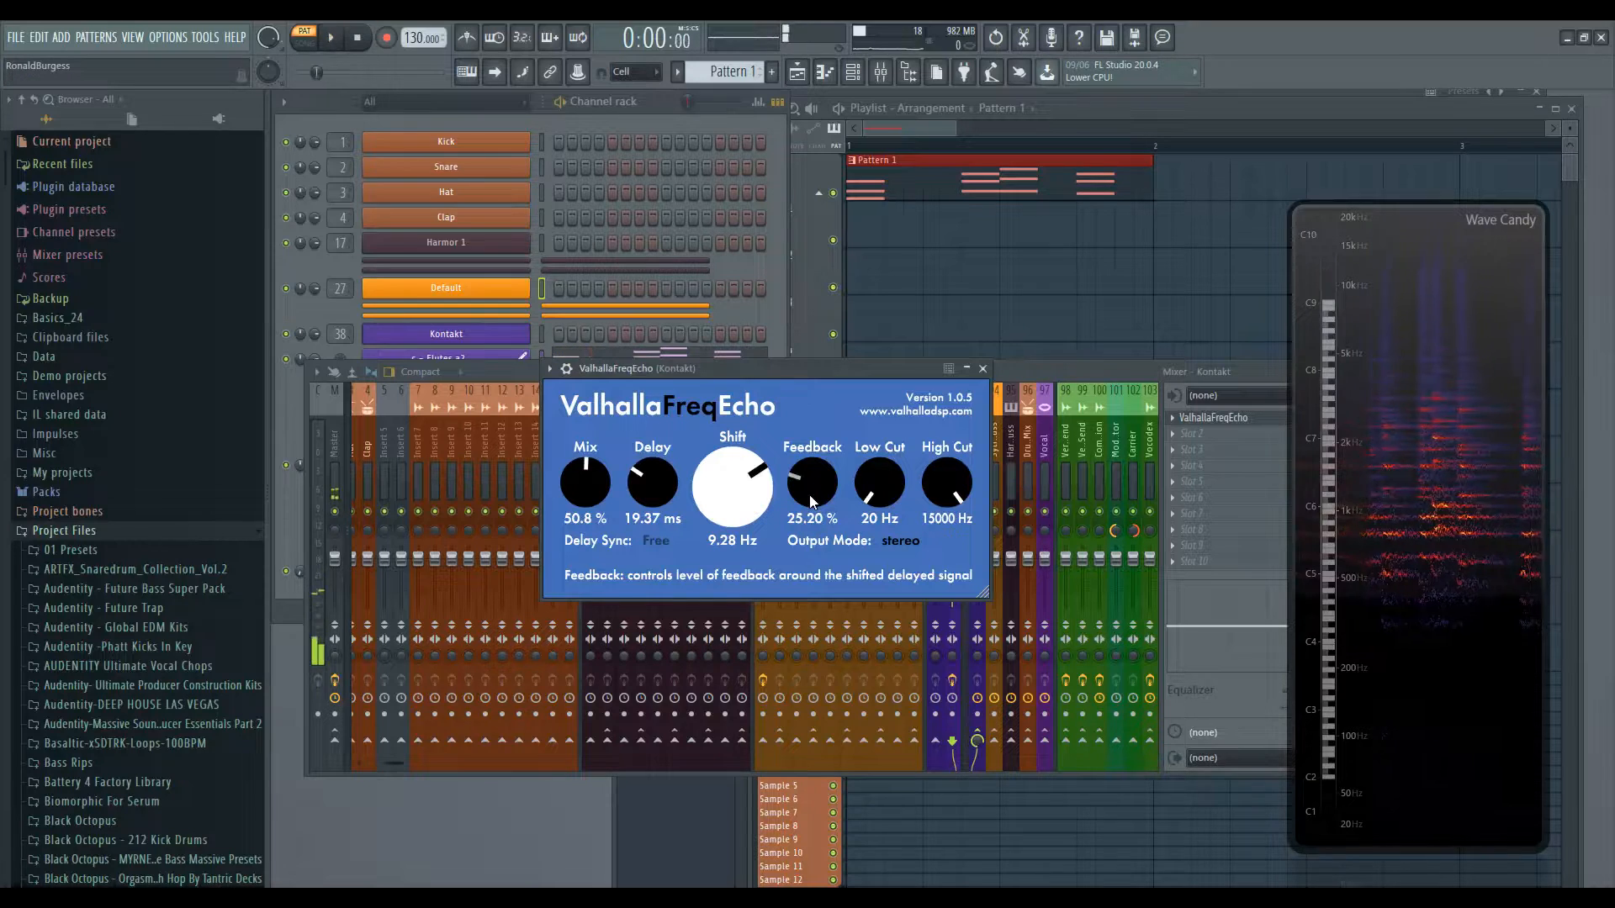
{"action": "left_click_drag", "start_coordinate": [809, 496], "coordinate": [815, 415]}
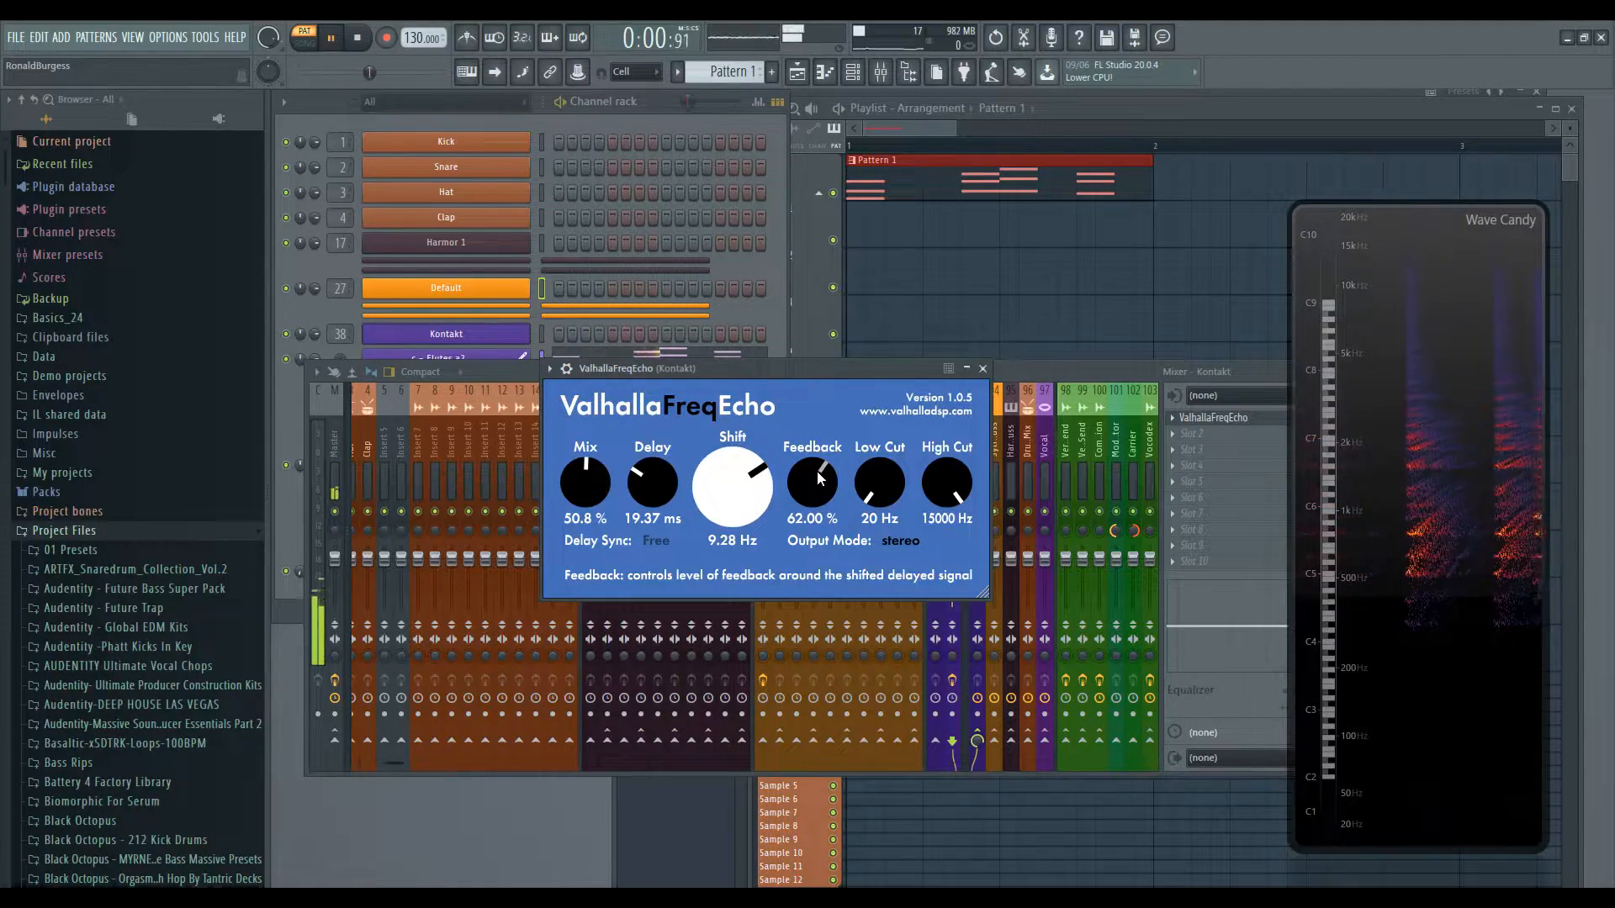
{"action": "left_click_drag", "start_coordinate": [817, 471], "coordinate": [818, 433]}
{"action": "left_click_drag", "start_coordinate": [823, 516], "coordinate": [814, 545]}
{"action": "key", "text": "space"}
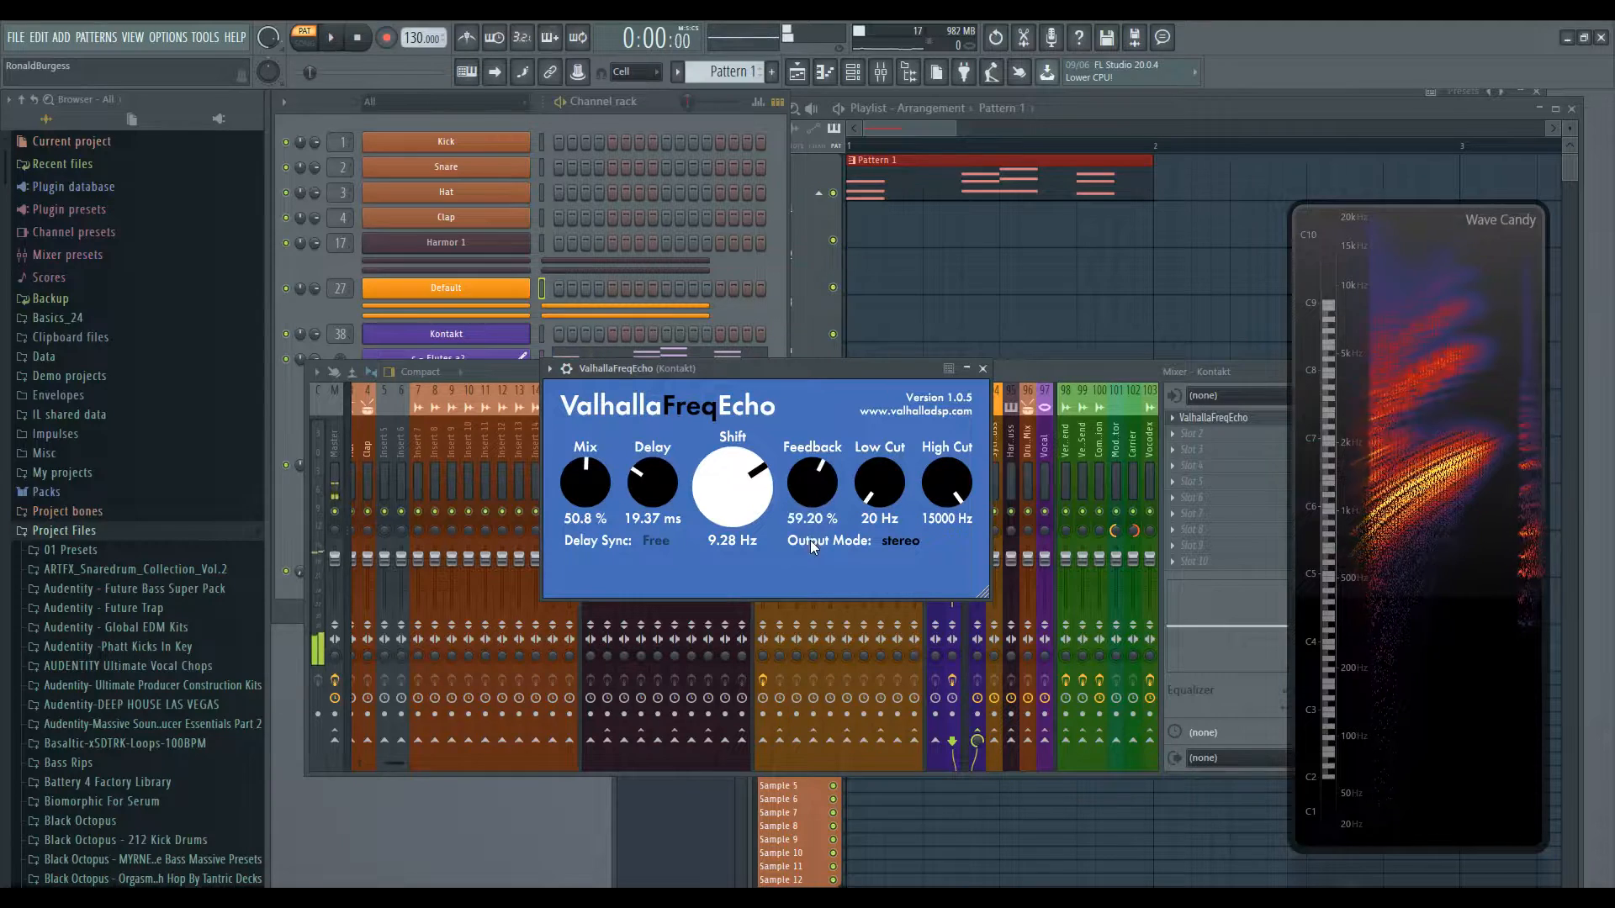
- Reset Shift to 0.00 Hz and set Delay Sync to 1/4
{"action": "left_click_drag", "start_coordinate": [739, 492], "coordinate": [740, 524]}
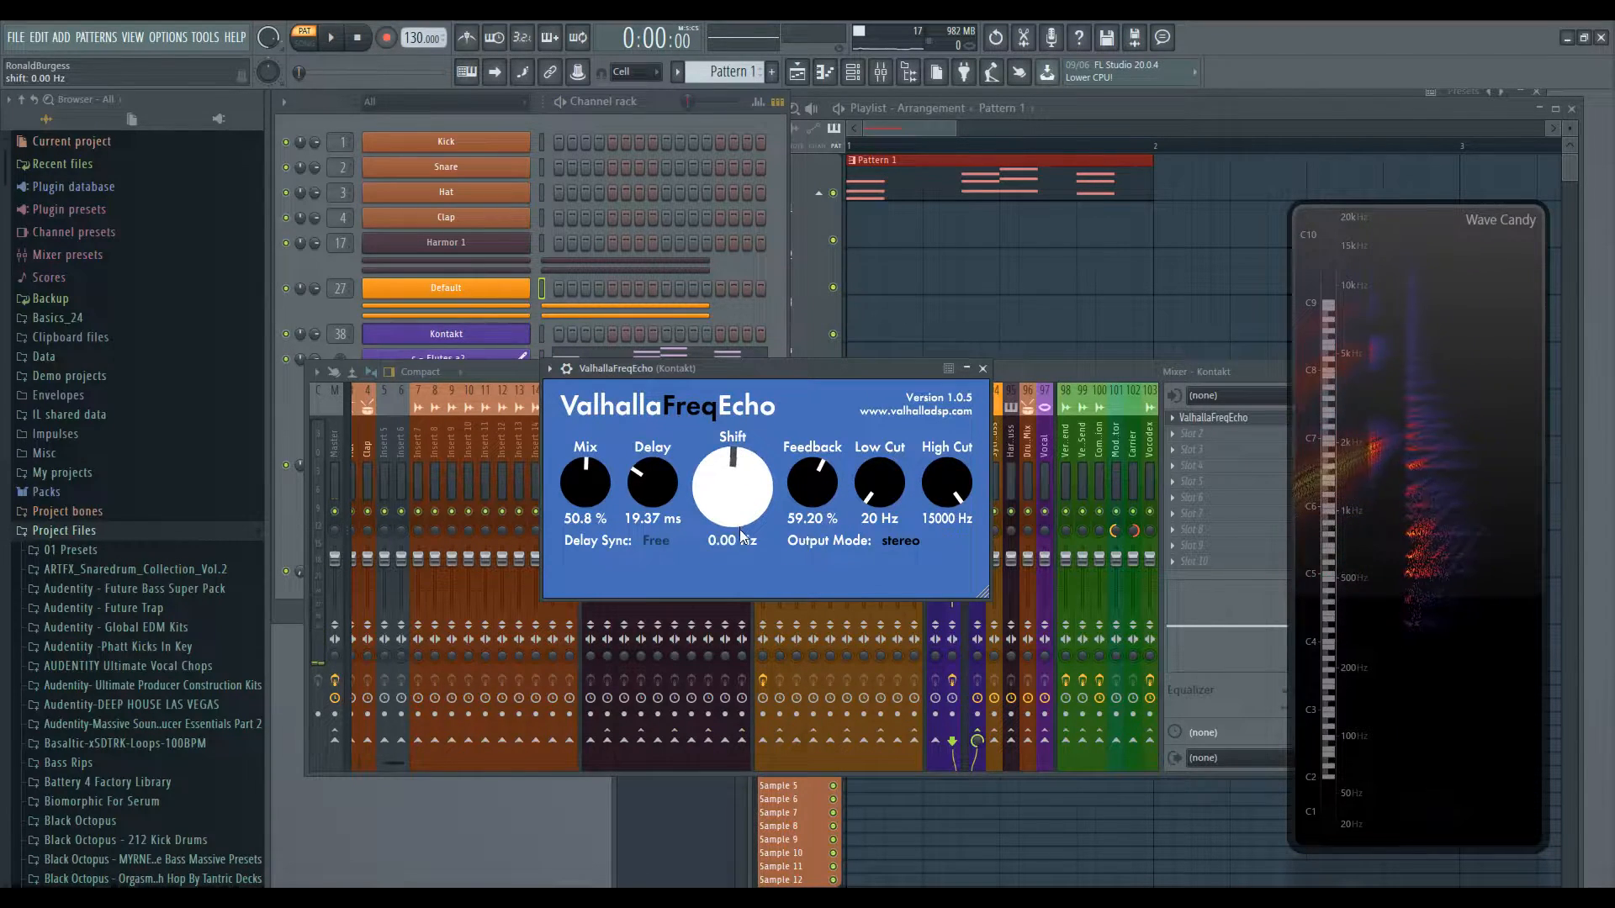
{"action": "left_click", "coordinate": [657, 541]}
{"action": "left_click", "coordinate": [671, 205]}
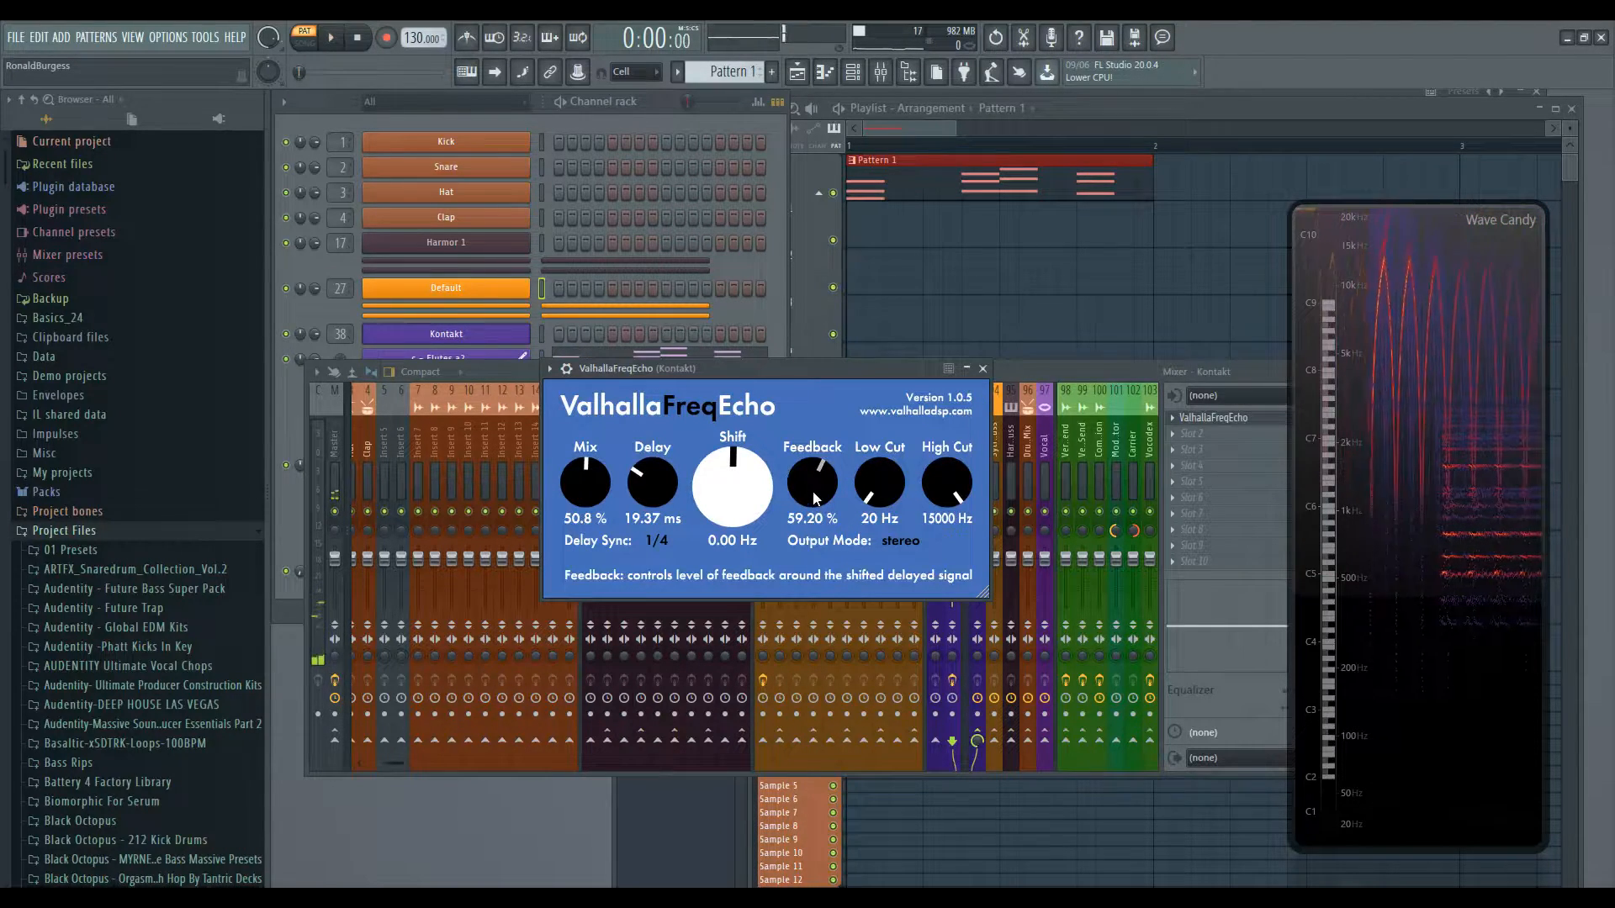
- Play the pattern while sweeping Feedback between 10% and 70.40%, ending at 33.60%
{"action": "mouse_move", "coordinate": [814, 498]}
{"action": "left_mouse_down"}
{"action": "mouse_move", "coordinate": [814, 562]}
{"action": "mouse_move", "coordinate": [816, 528]}
{"action": "left_mouse_up"}
{"action": "key", "text": "space"}
{"action": "key", "text": "space"}
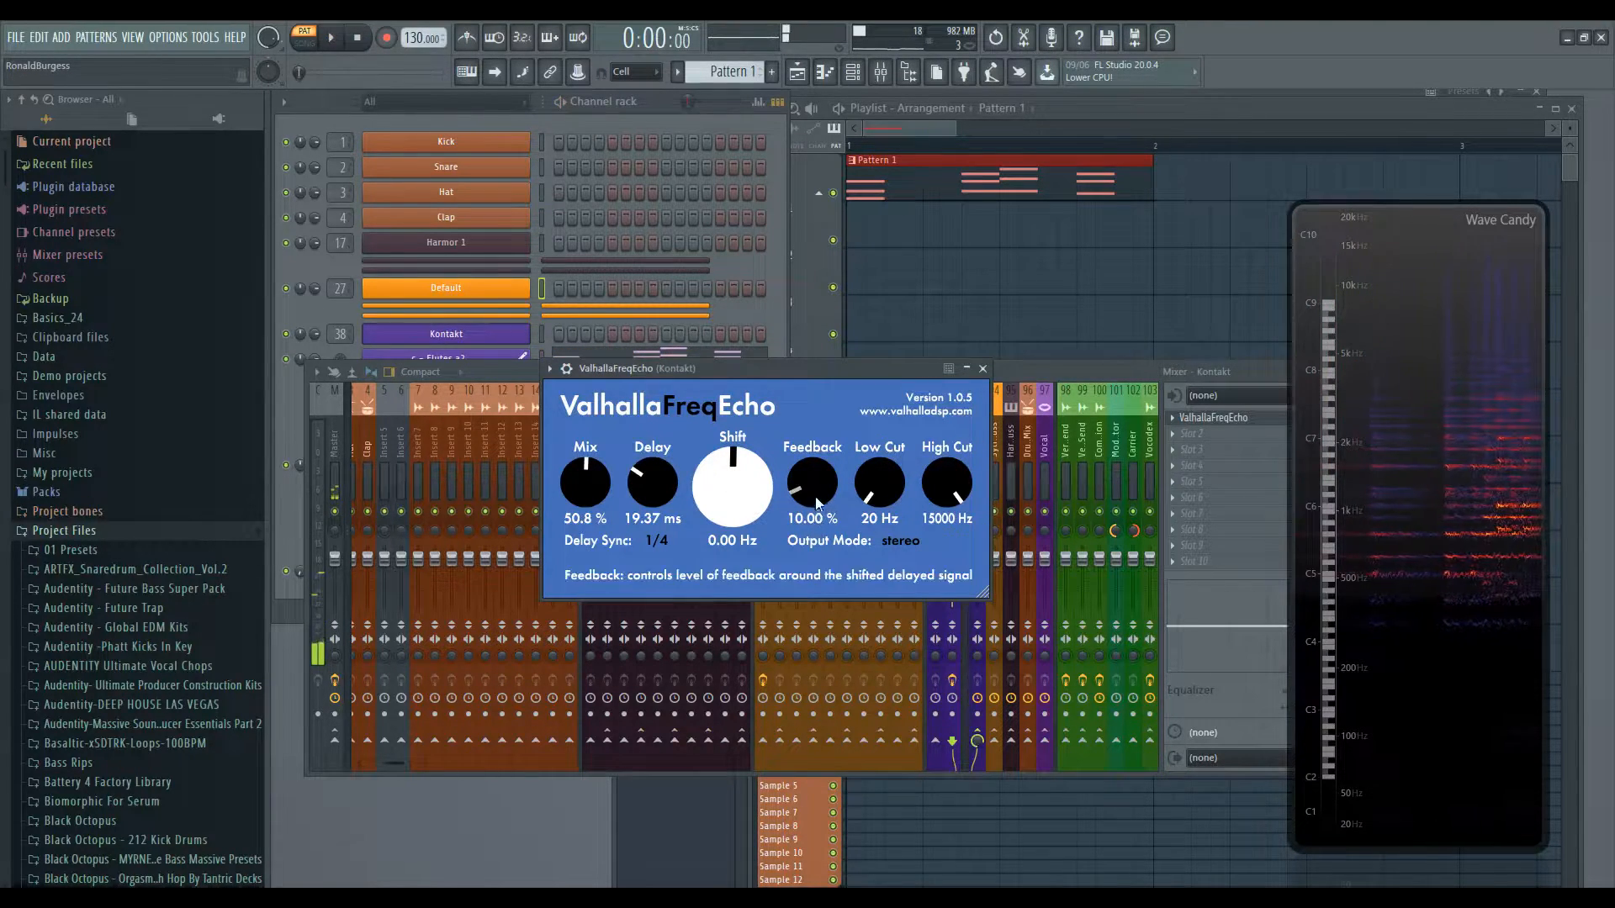
{"action": "left_click_drag", "start_coordinate": [817, 498], "coordinate": [824, 486]}
{"action": "key", "text": "space"}
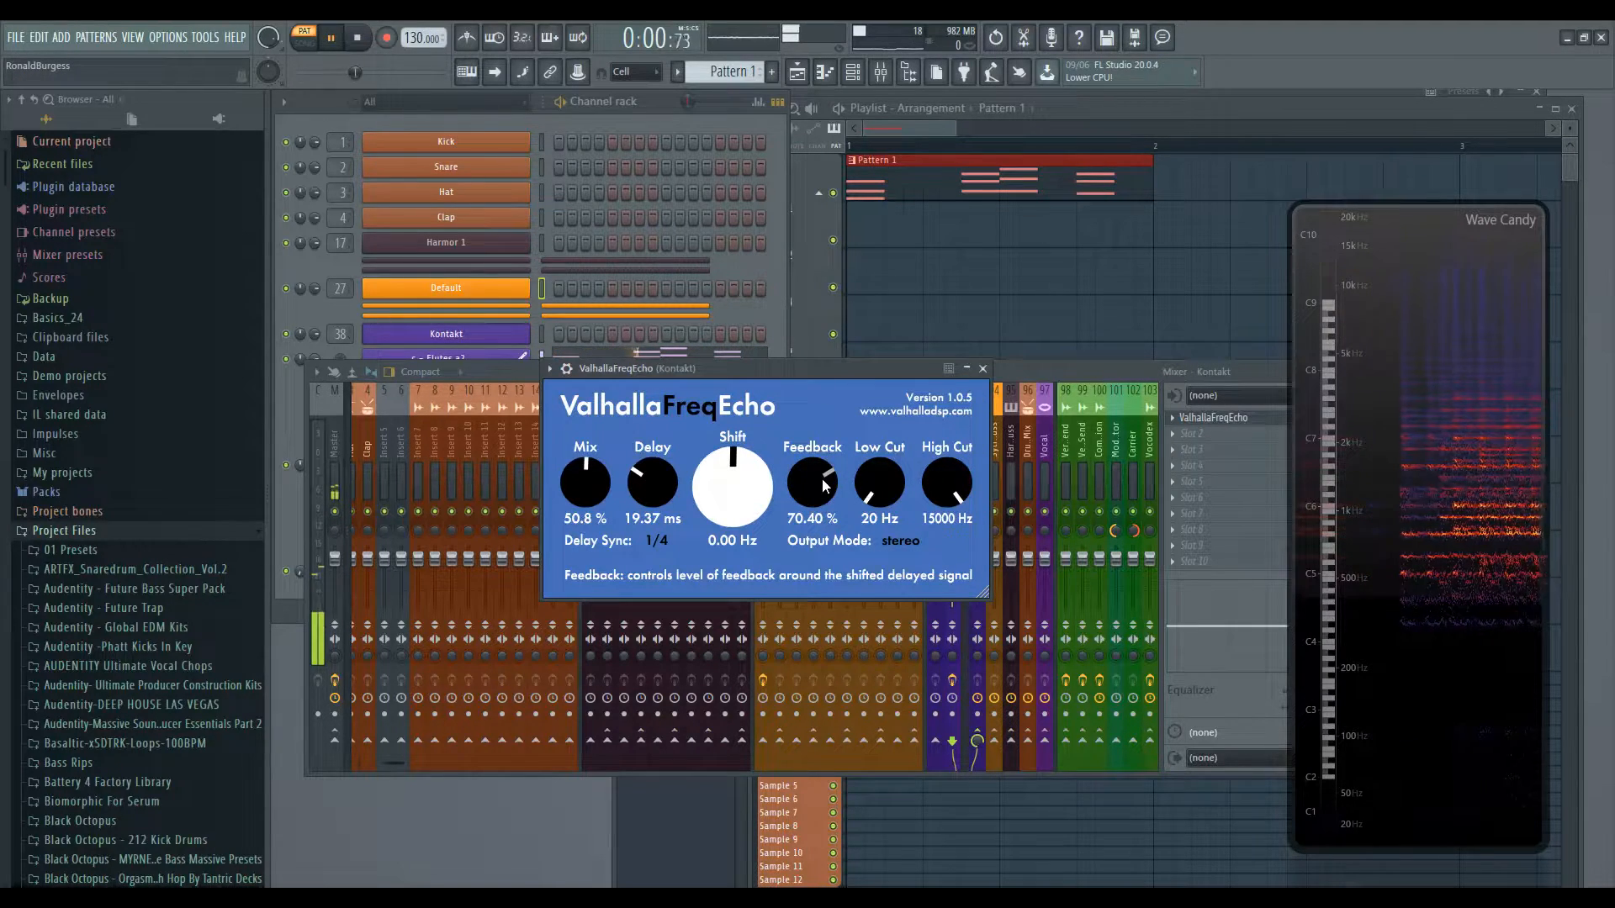
{"action": "left_click_drag", "start_coordinate": [822, 488], "coordinate": [811, 654]}
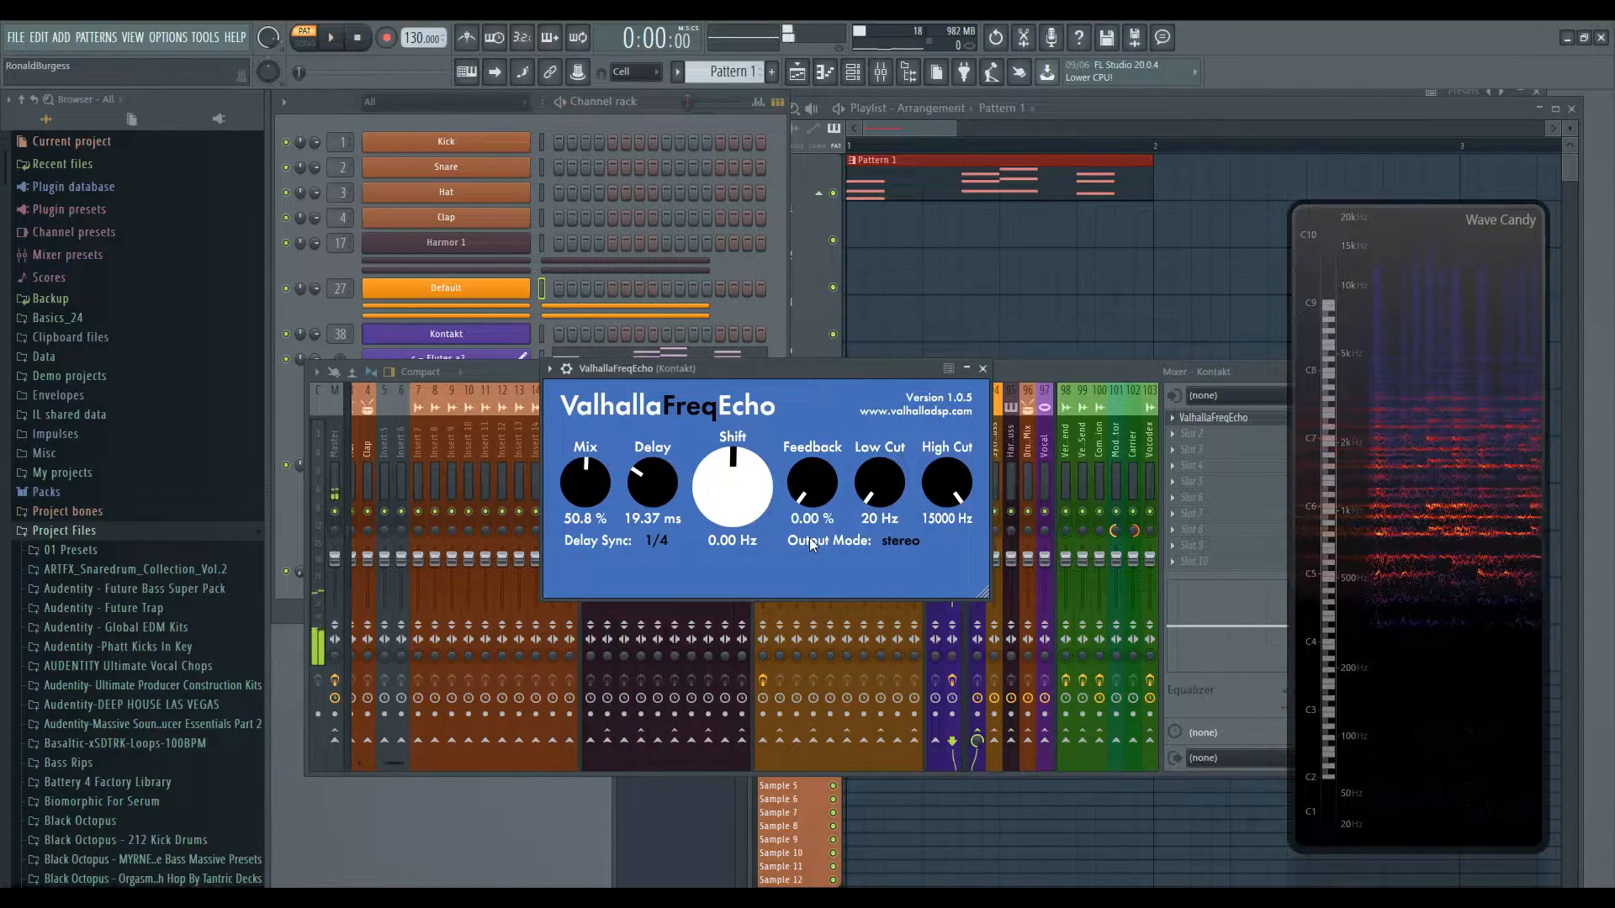
{"action": "key", "text": "space"}
{"action": "left_click_drag", "start_coordinate": [809, 495], "coordinate": [814, 422]}
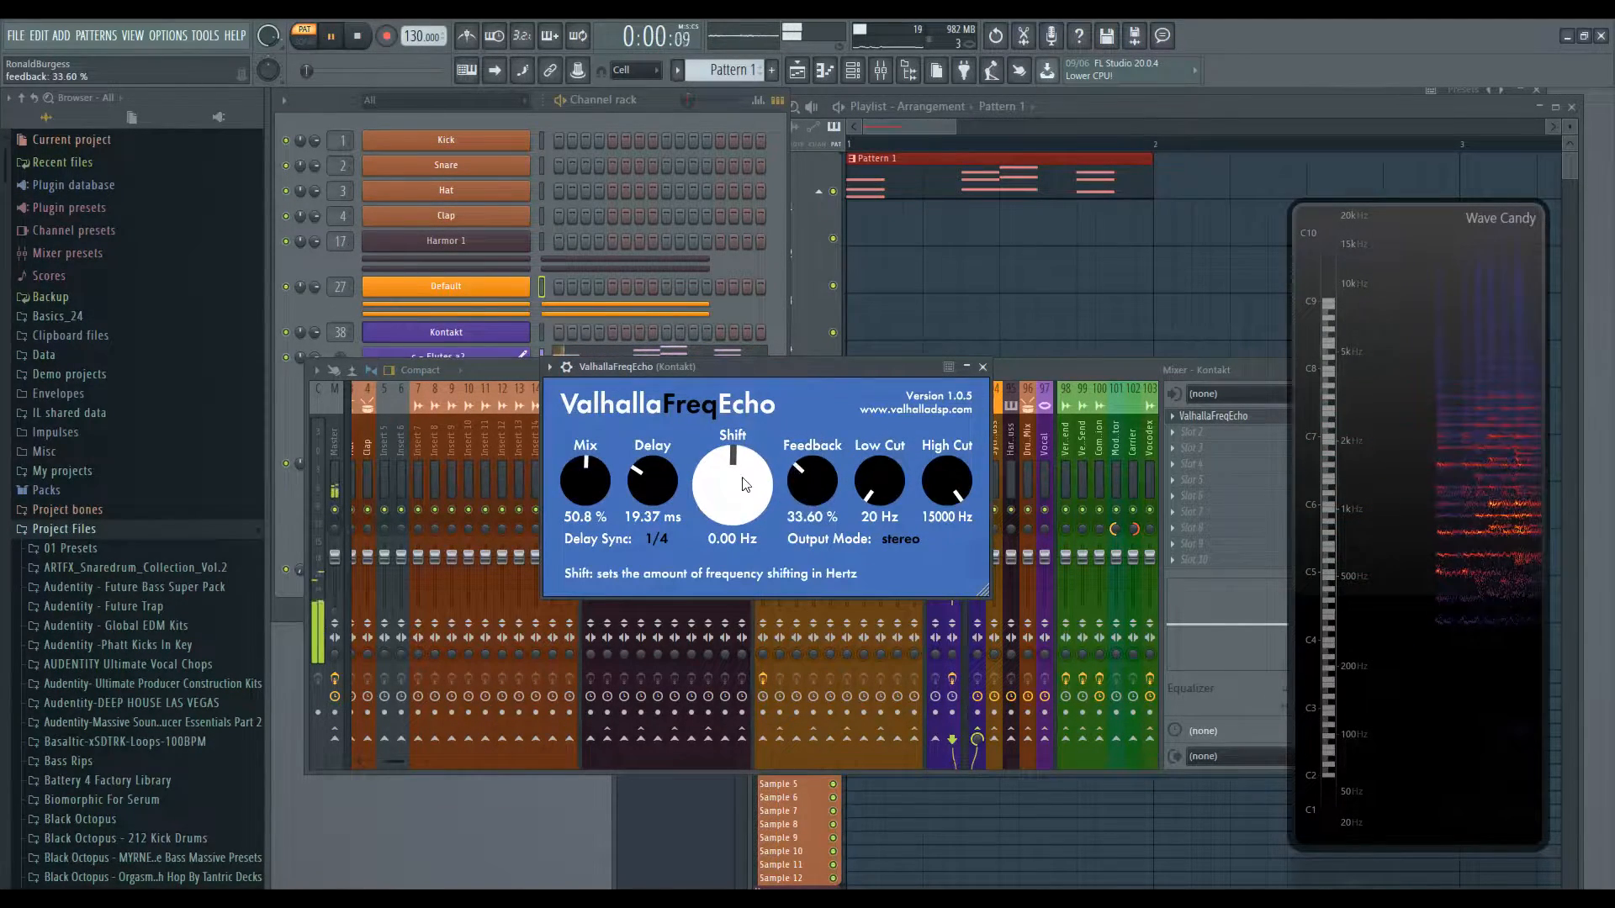
- Set Delay Sync back to Free and sweep the Delay time, ending at 28.05 ms
{"action": "left_click", "coordinate": [654, 539]}
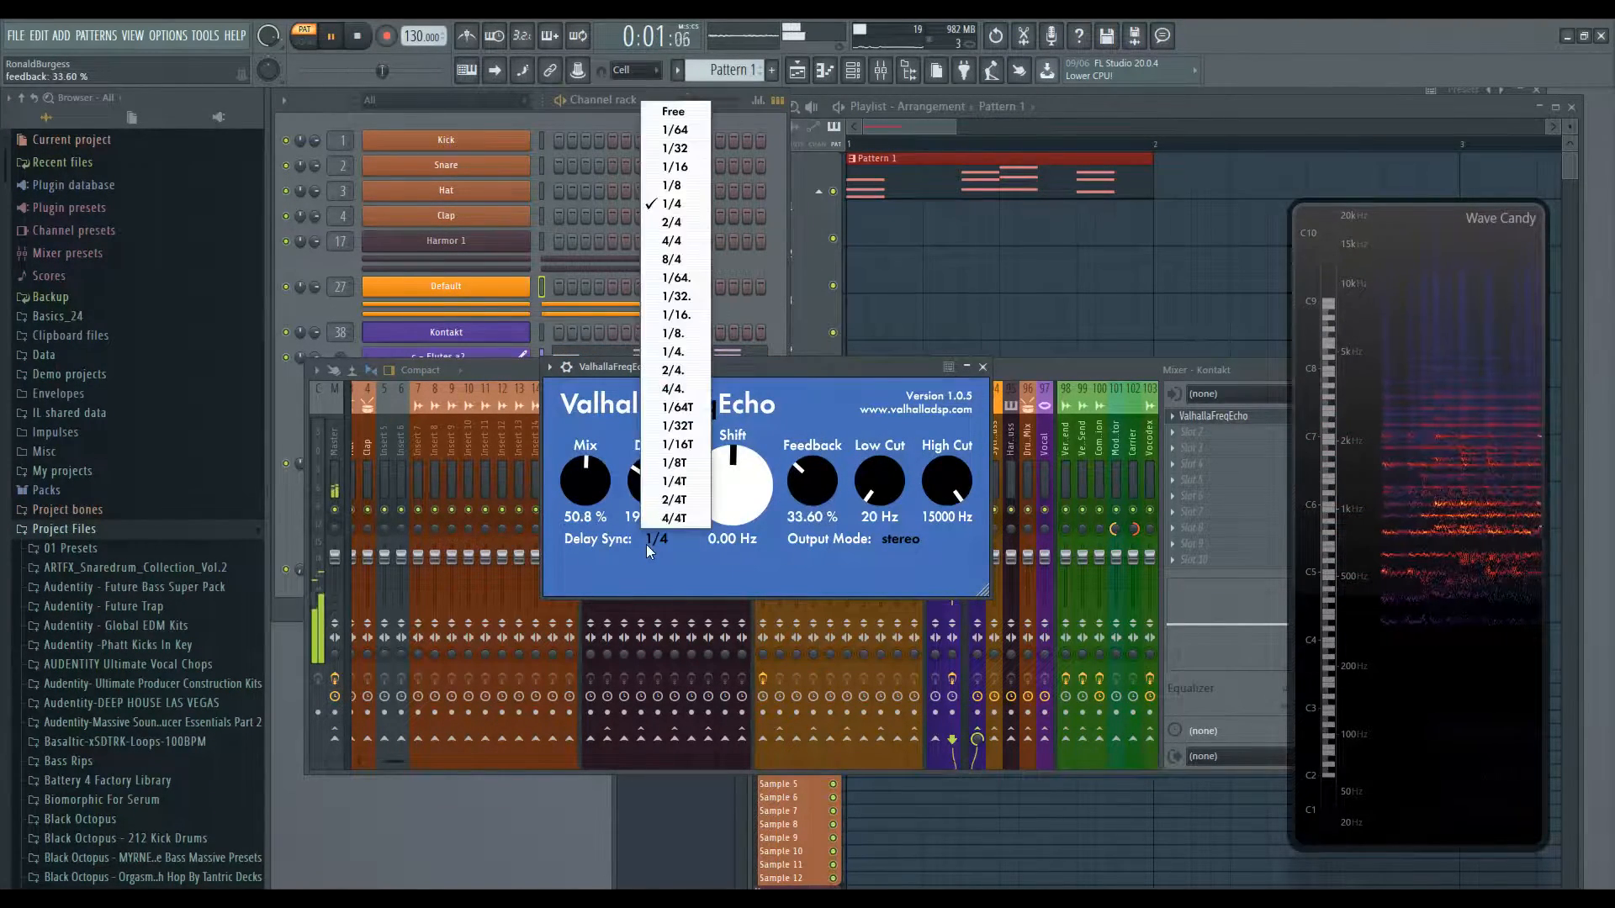
{"action": "left_click", "coordinate": [673, 112]}
{"action": "left_click_drag", "start_coordinate": [642, 492], "coordinate": [639, 420]}
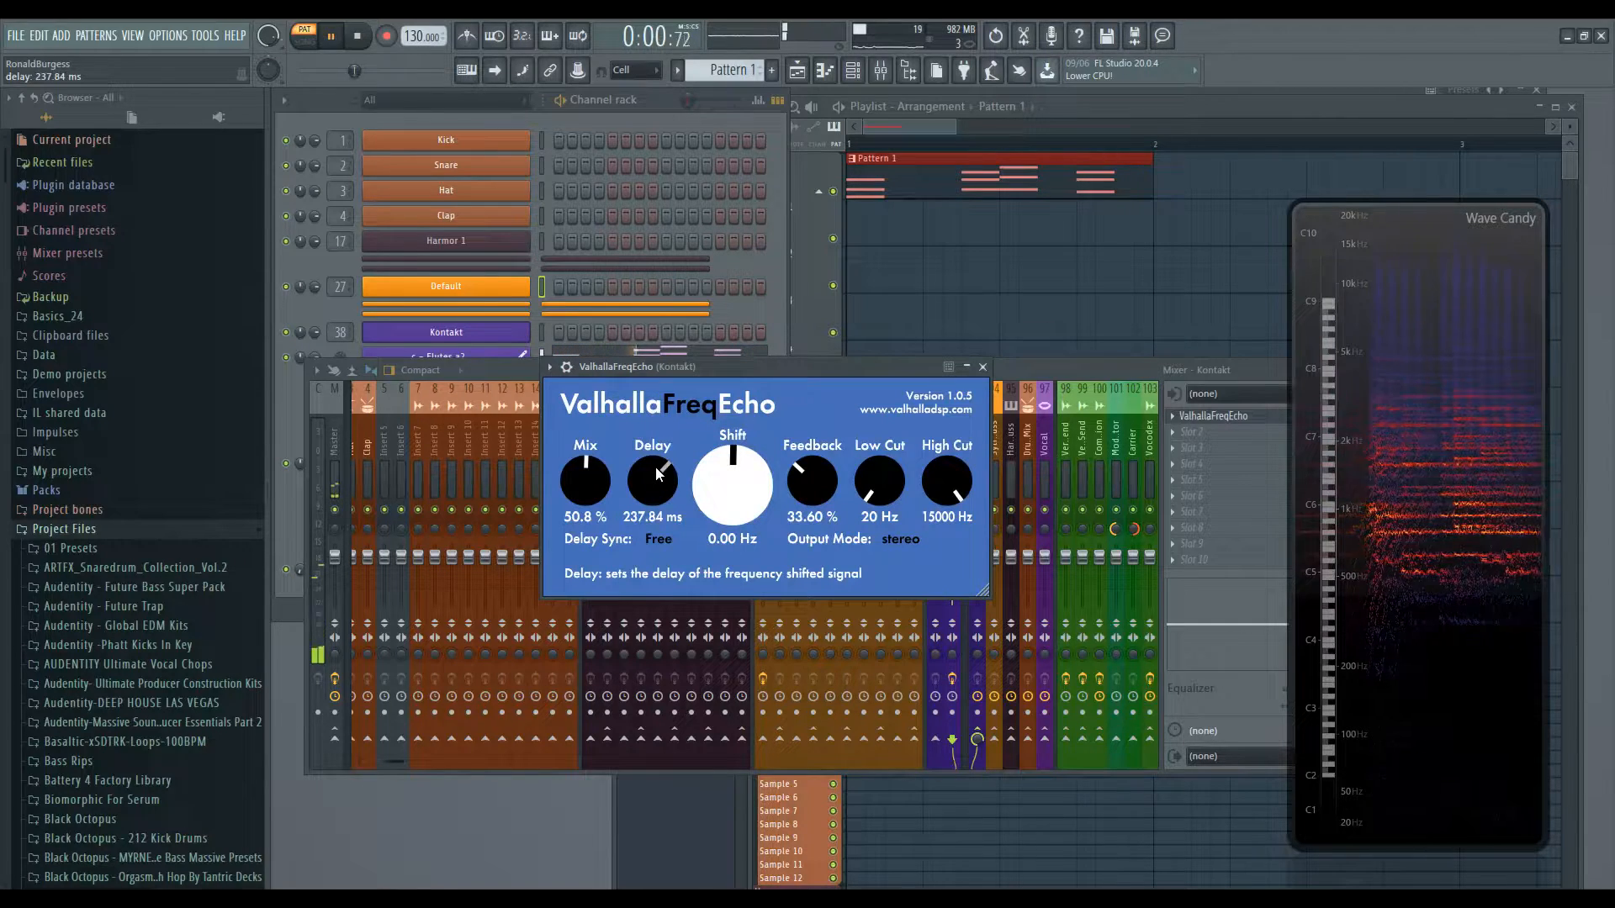
{"action": "left_click_drag", "start_coordinate": [655, 467], "coordinate": [658, 496]}
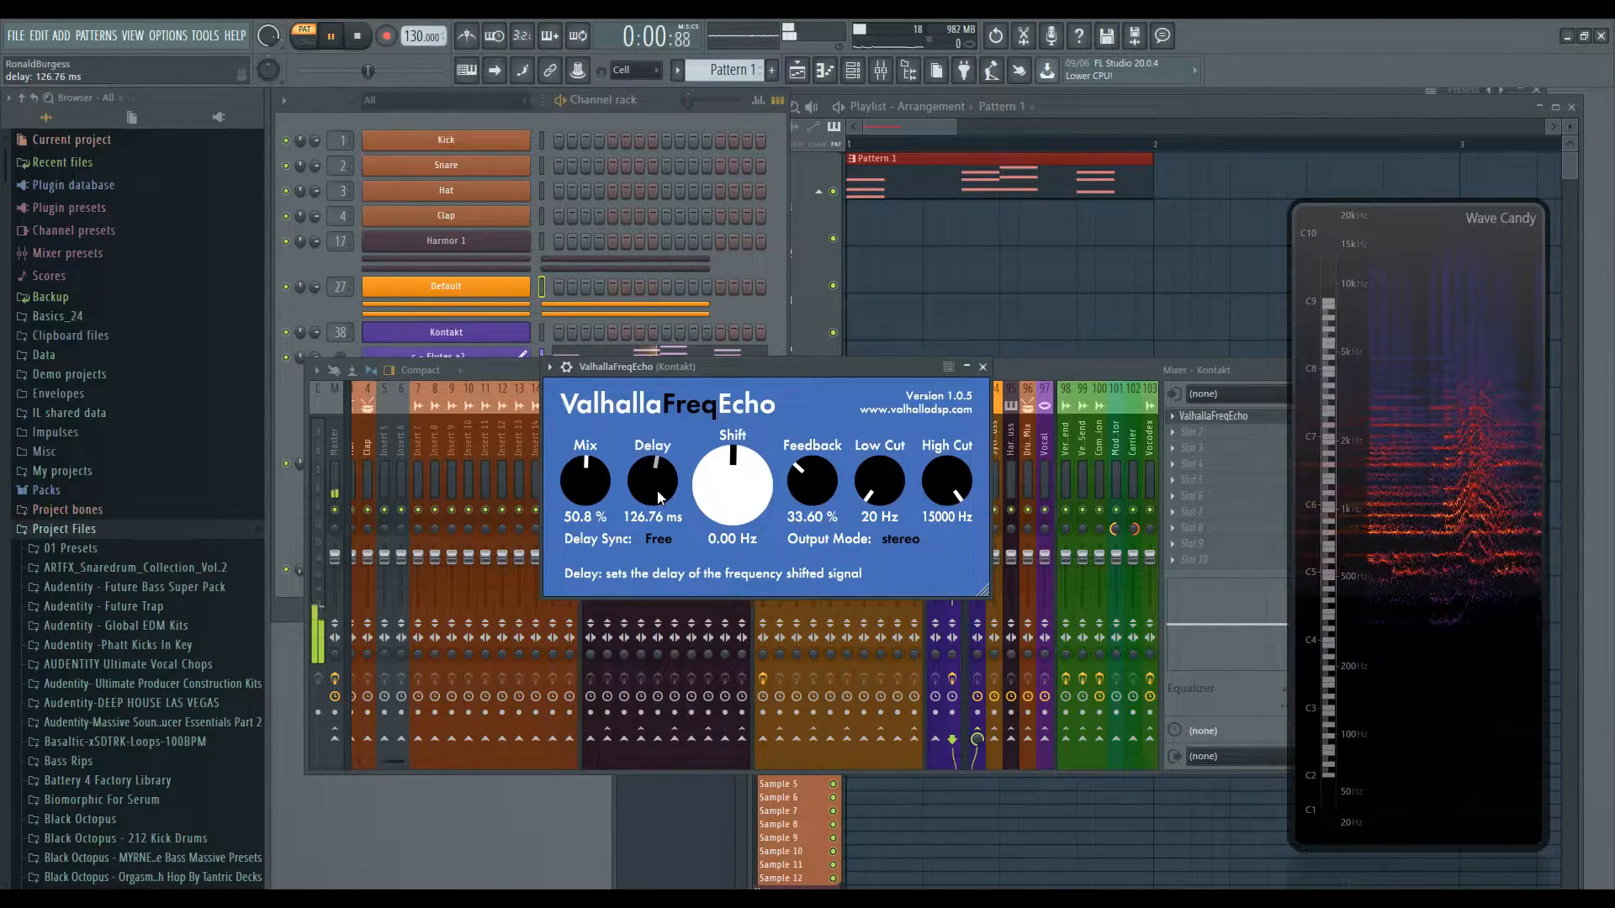
{"action": "left_click_drag", "start_coordinate": [647, 471], "coordinate": [663, 416]}
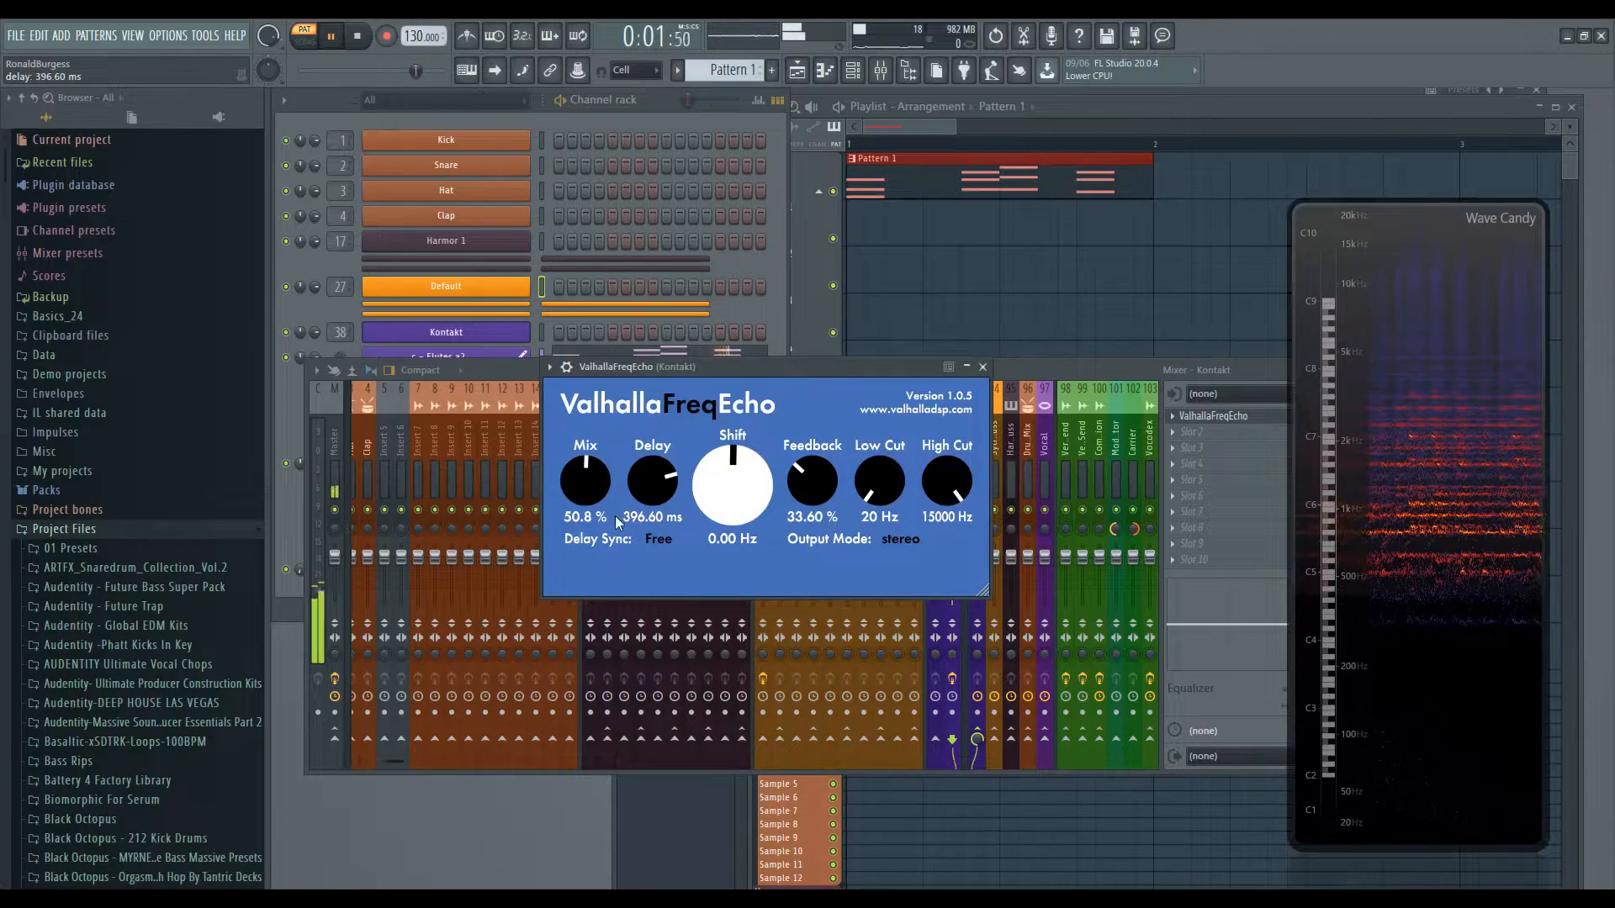
{"action": "left_click_drag", "start_coordinate": [644, 482], "coordinate": [644, 615]}
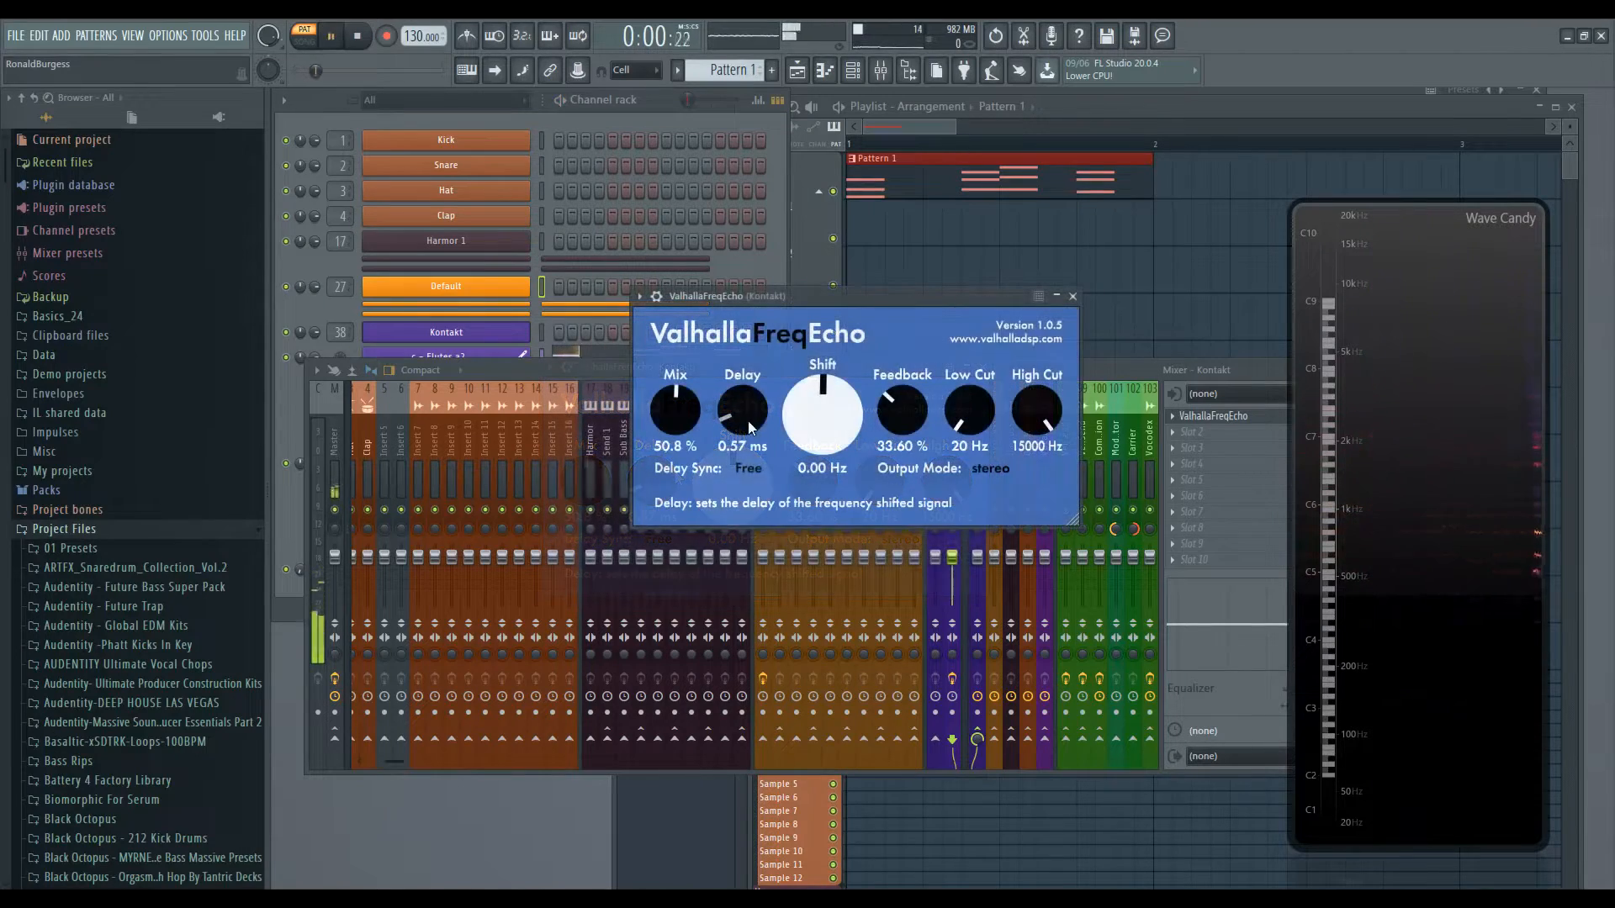
{"action": "left_click_drag", "start_coordinate": [746, 411], "coordinate": [746, 382]}
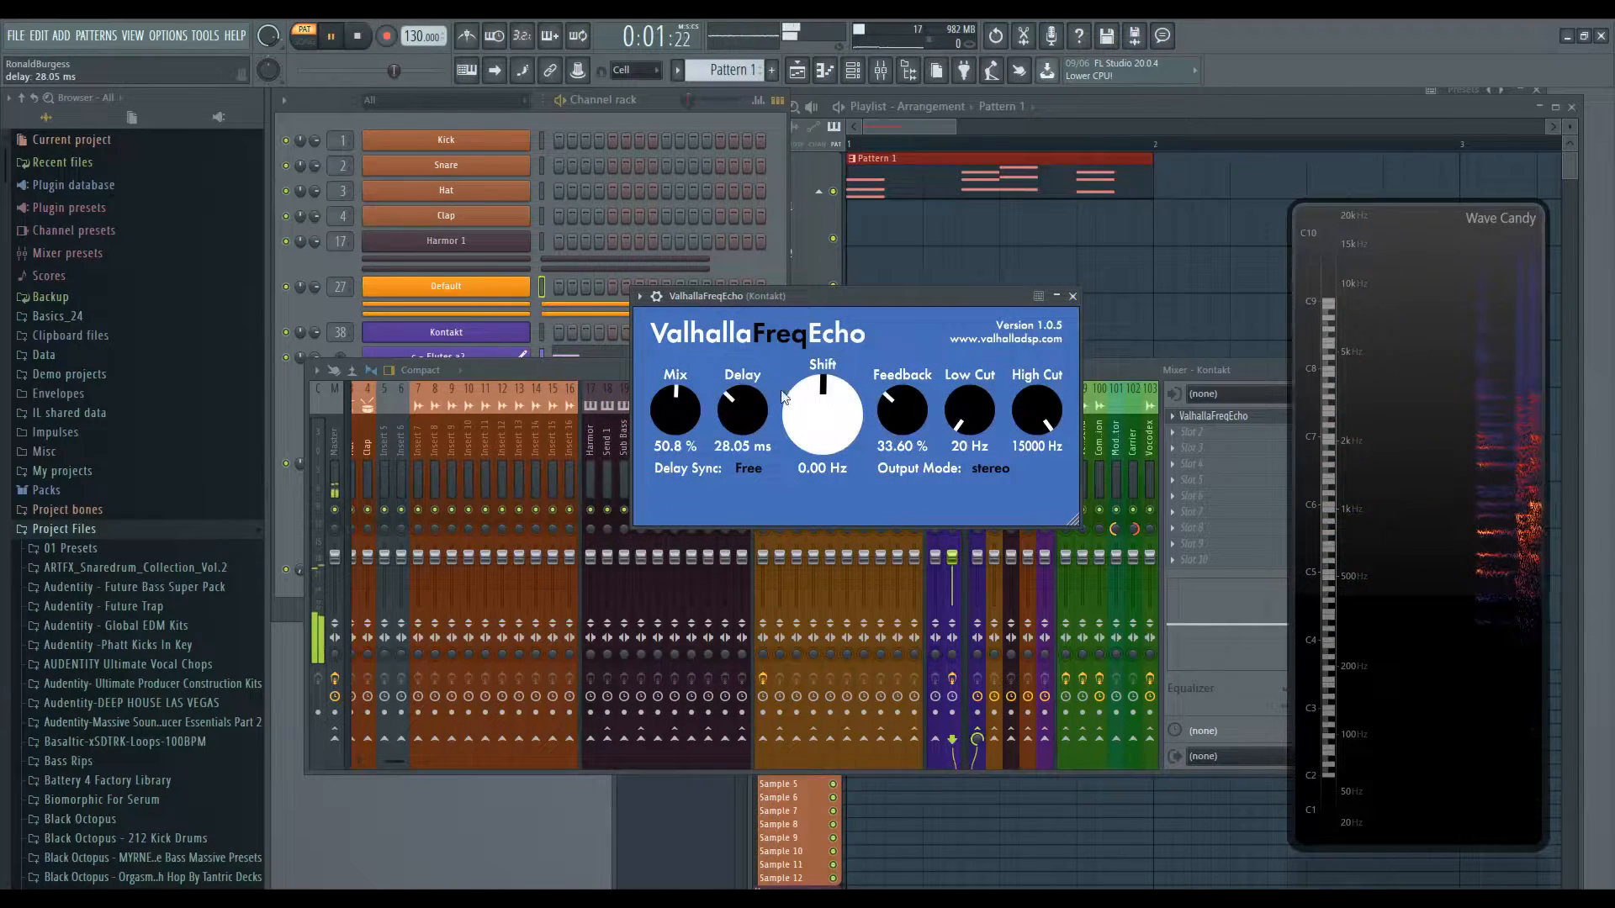
- Adjust Delay to 85.52 ms, Shift to 16.53 Hz and Feedback to 54.40% while the pattern plays
{"action": "left_click_drag", "start_coordinate": [828, 414], "coordinate": [760, 399]}
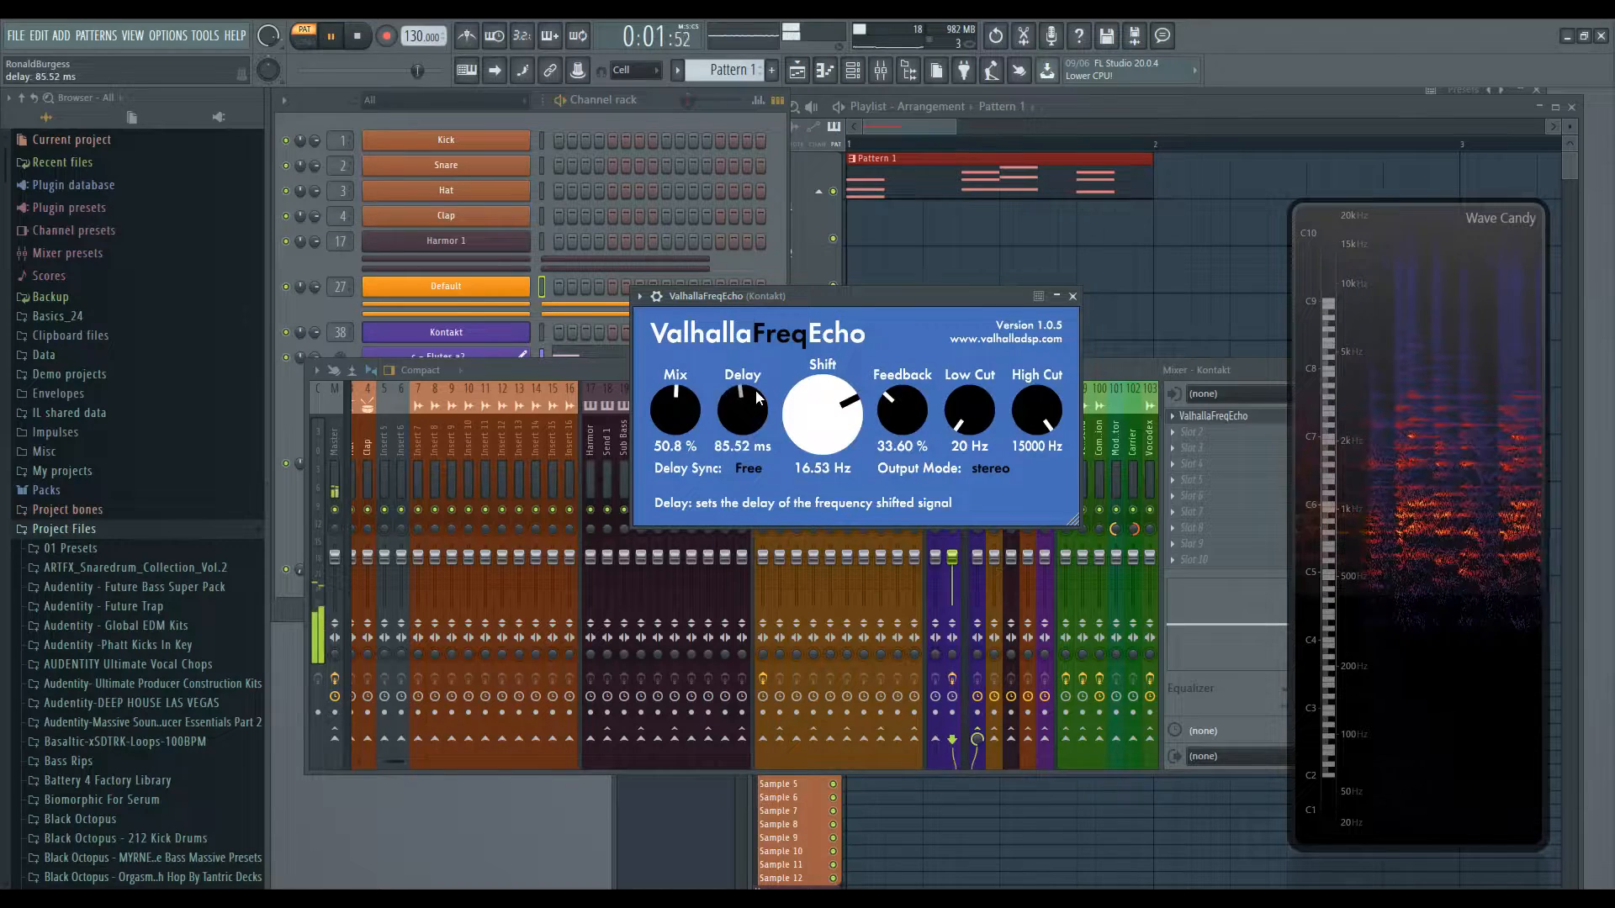
{"action": "left_click_drag", "start_coordinate": [904, 407], "coordinate": [919, 357]}
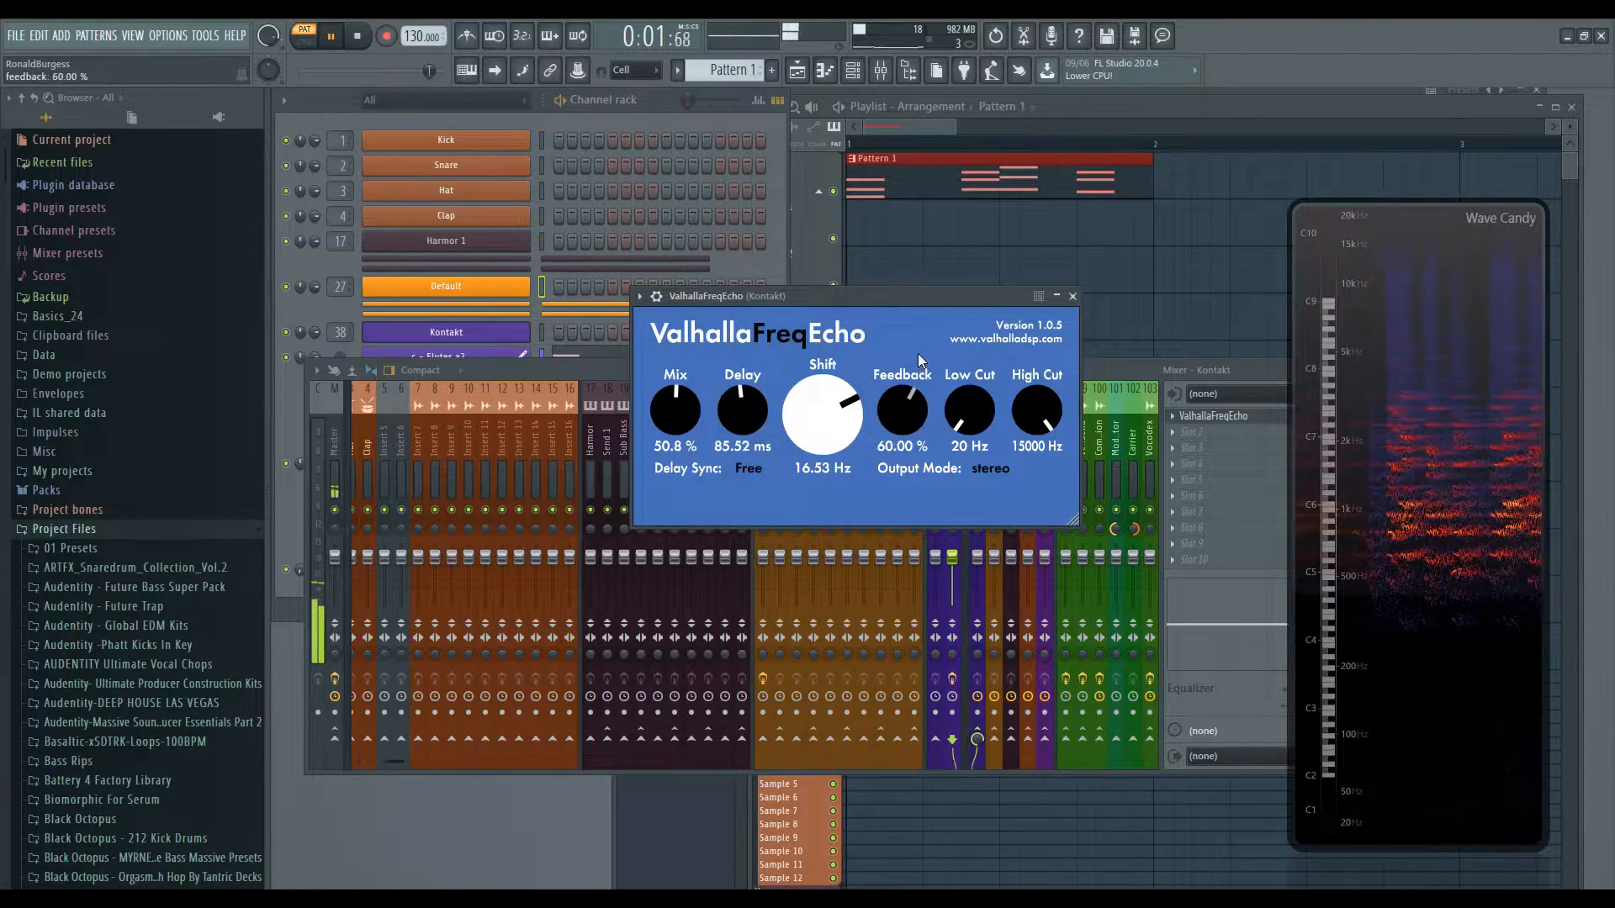
{"action": "scroll", "coordinate": [901, 429], "scroll_direction": "down", "scroll_amount": 1}
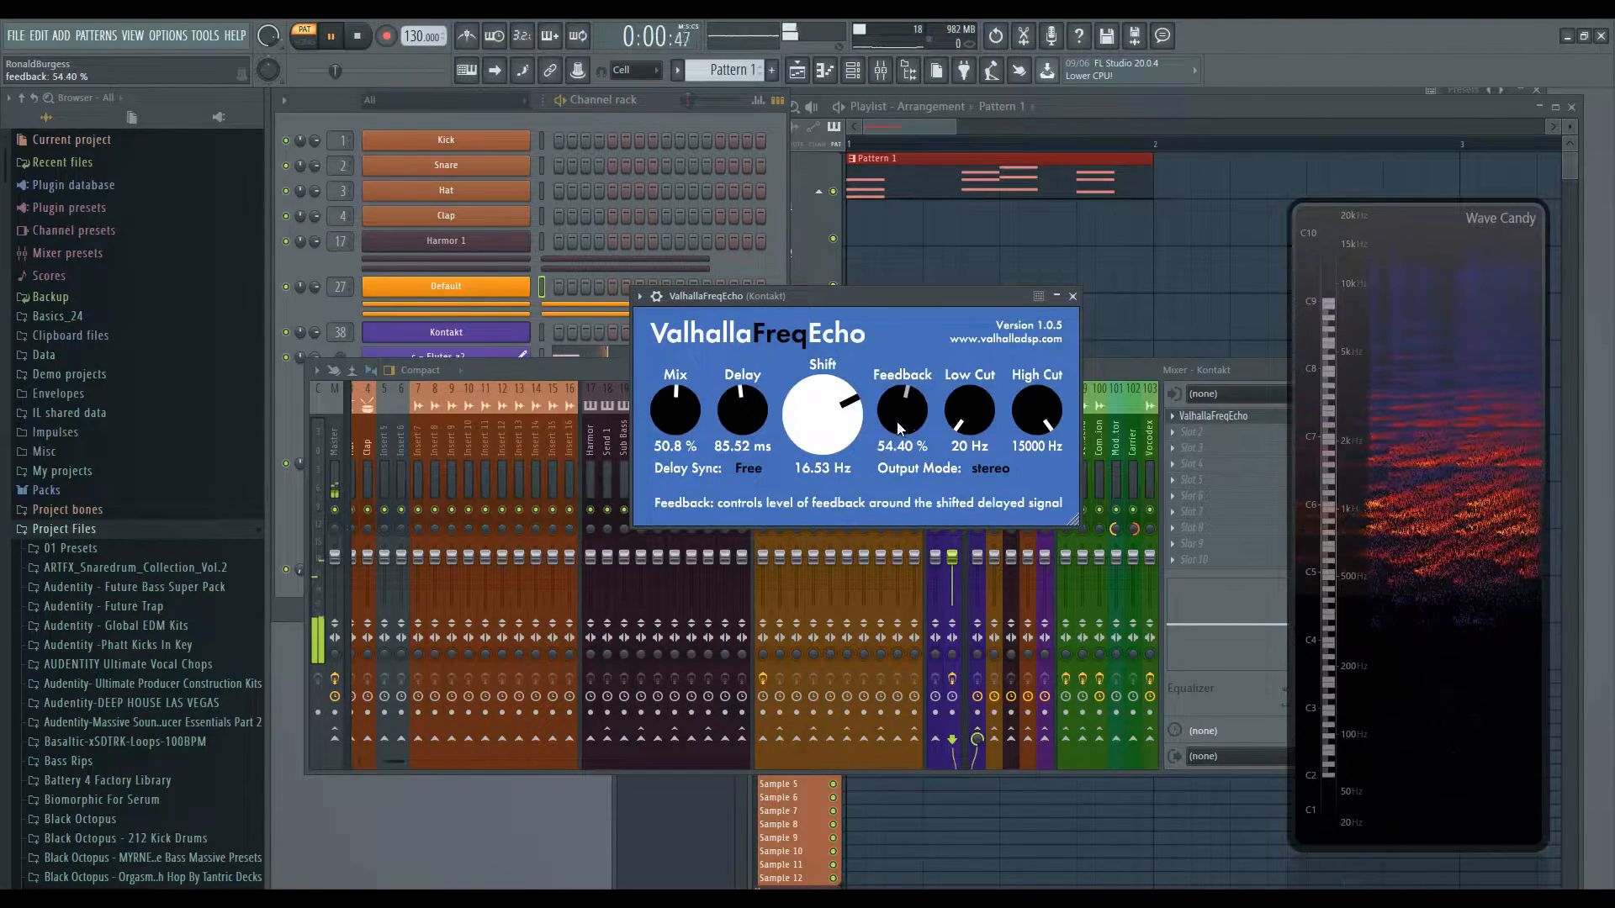
- Set Delay Sync to 1/4 and raise Shift to 228.27 Hz
{"action": "left_click", "coordinate": [750, 469]}
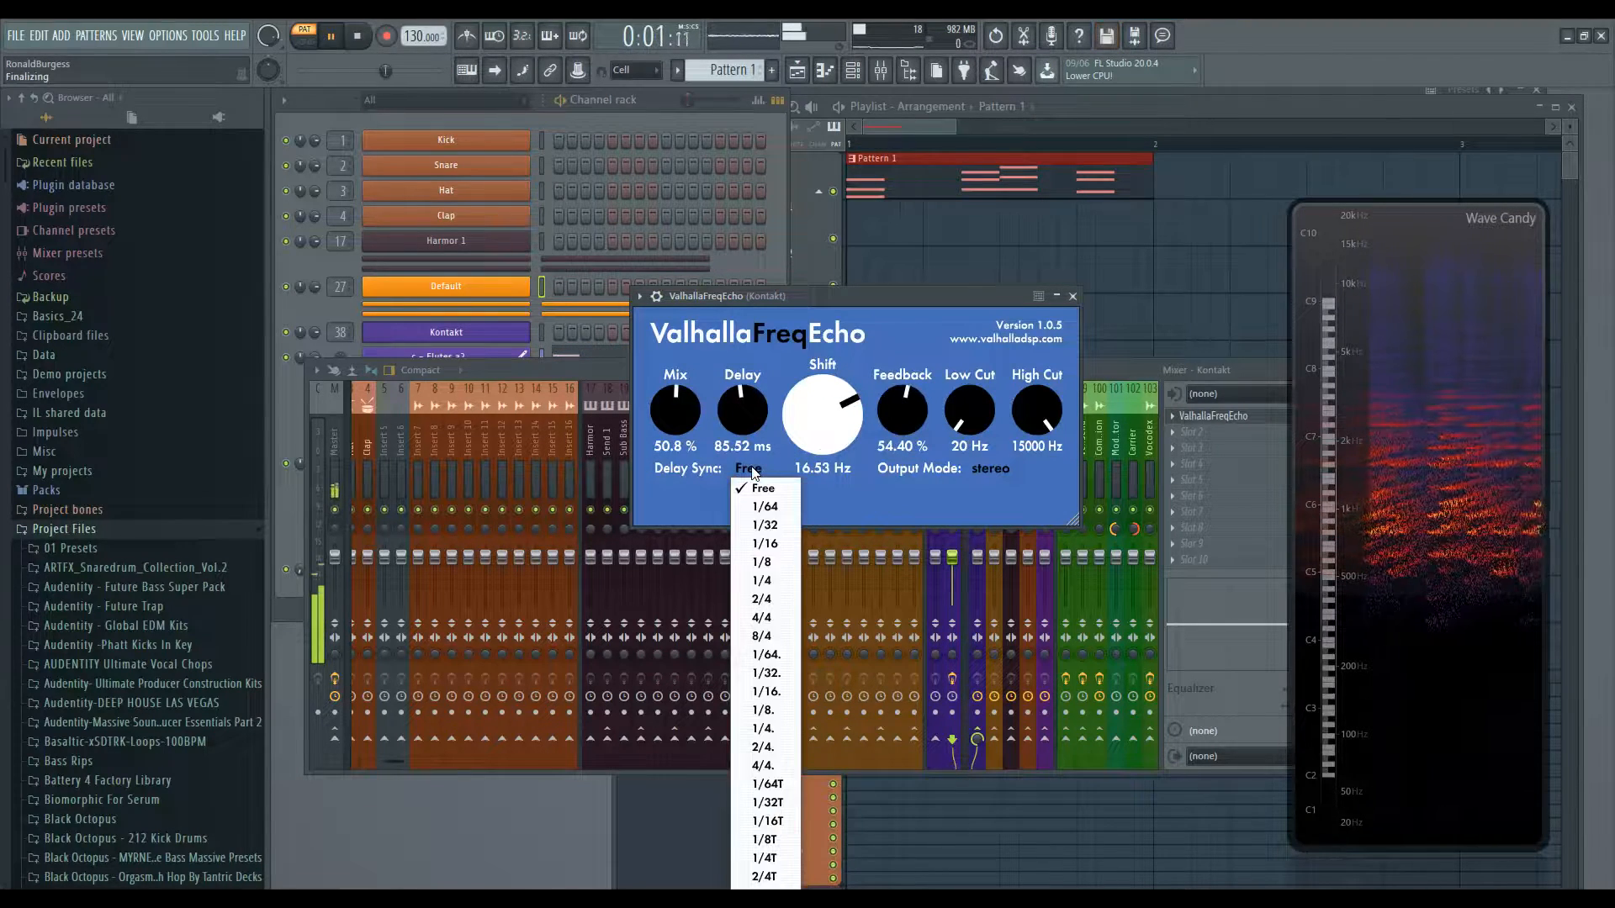
{"action": "left_click", "coordinate": [762, 580]}
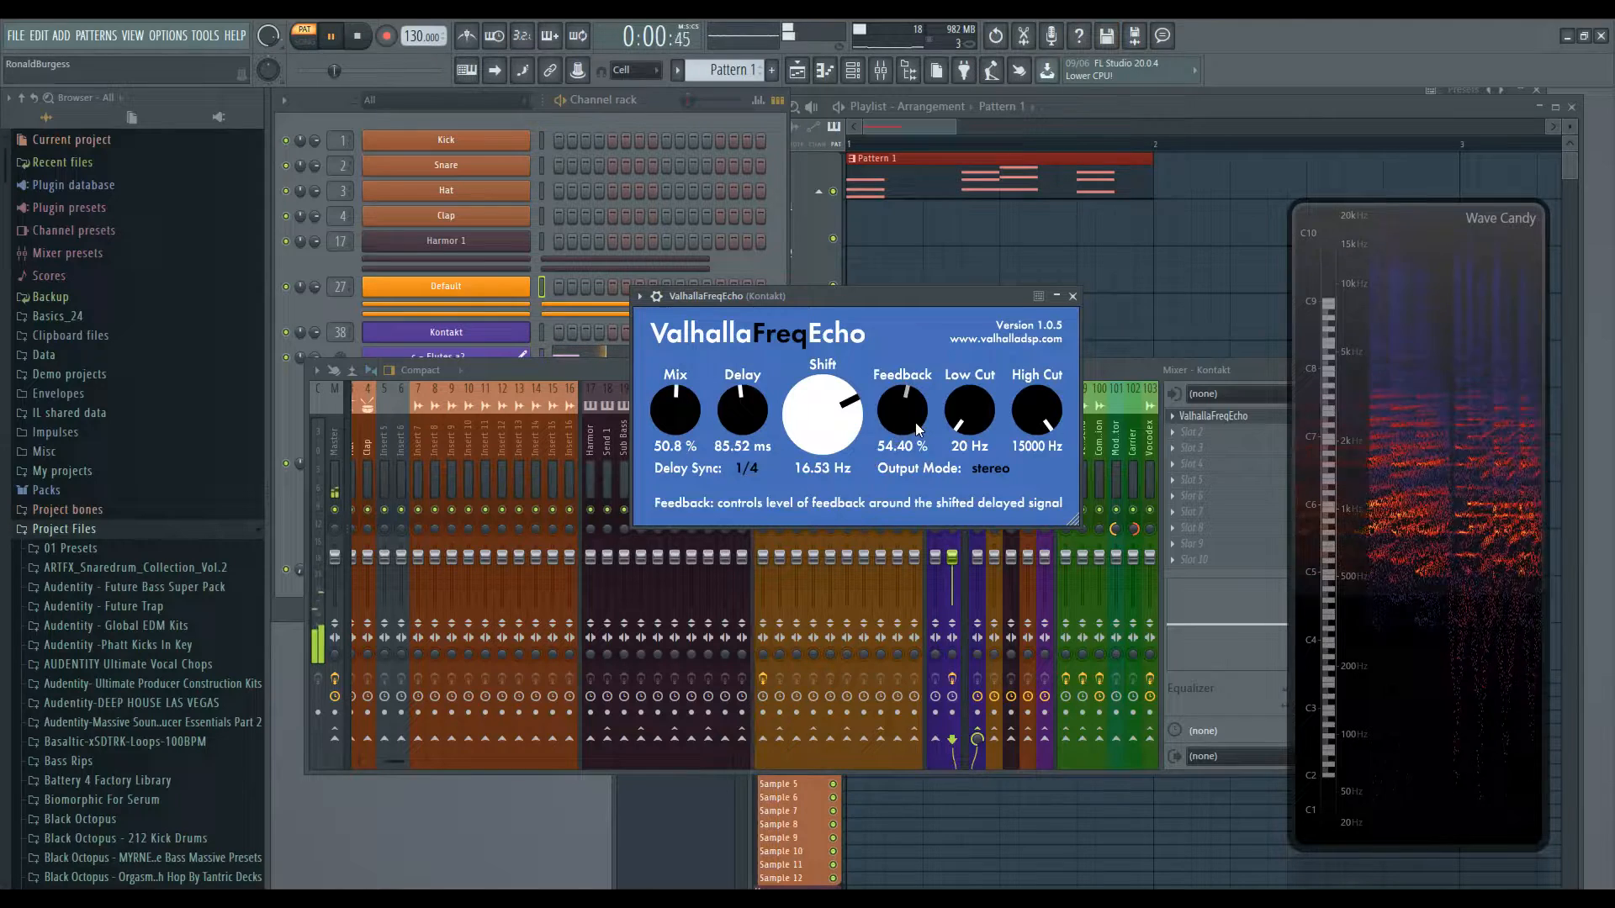
{"action": "scroll", "coordinate": [918, 427], "scroll_direction": "up", "scroll_amount": 4}
{"action": "scroll", "coordinate": [831, 399], "scroll_direction": "up", "scroll_amount": 6}
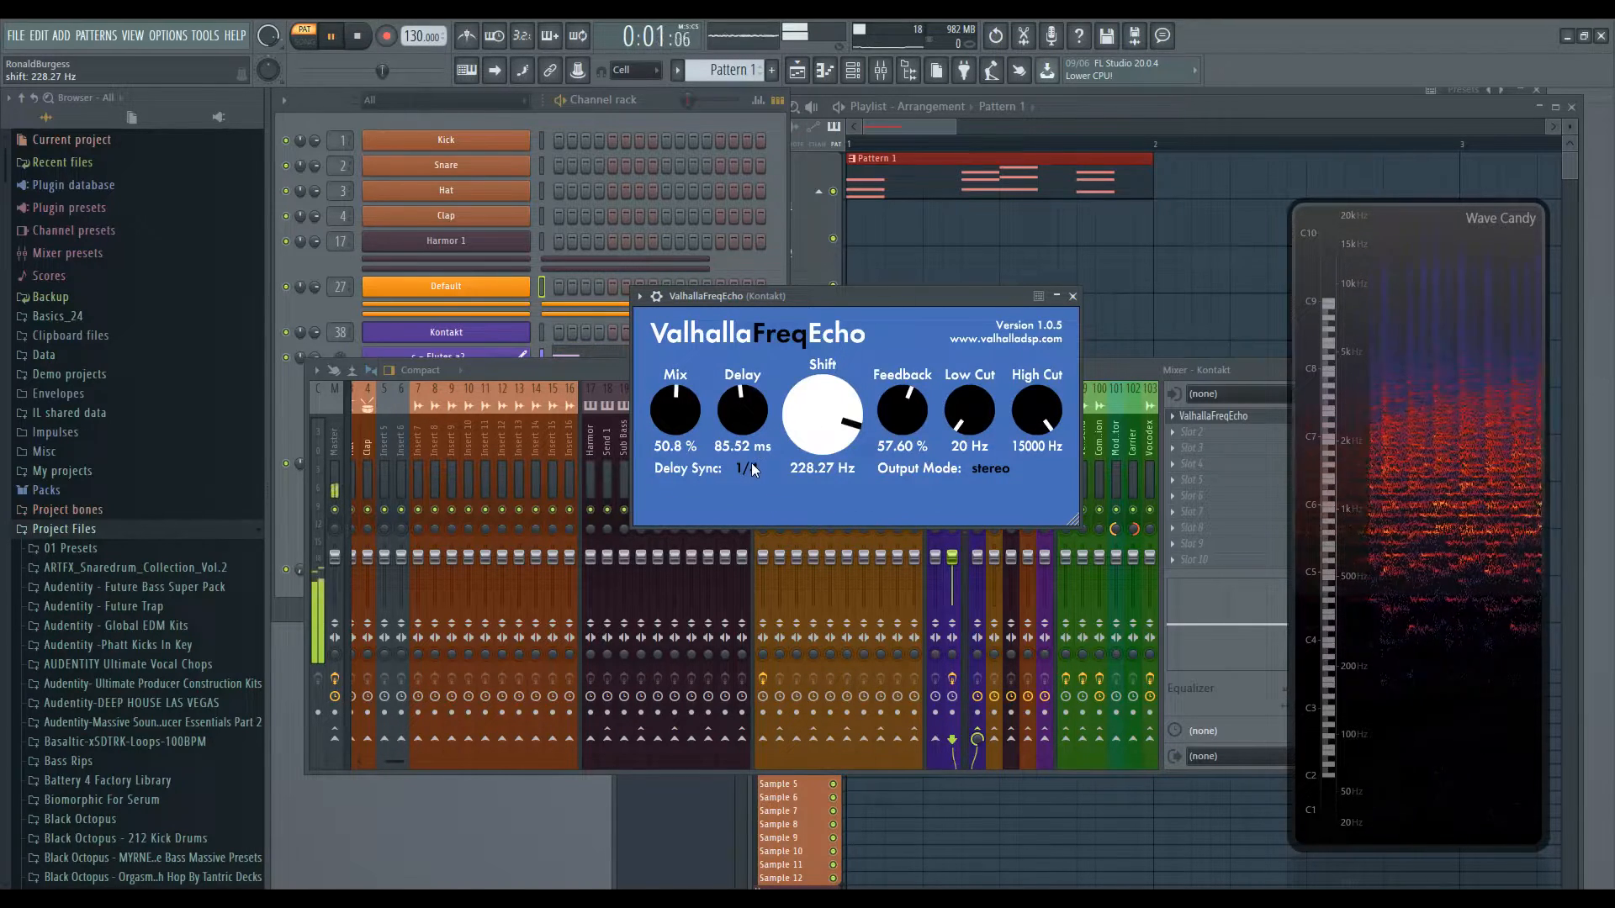
- Set the Delay time to 25.92 ms, then switch Delay Sync to Free and back to 1/4
{"action": "left_click_drag", "start_coordinate": [749, 420], "coordinate": [752, 473]}
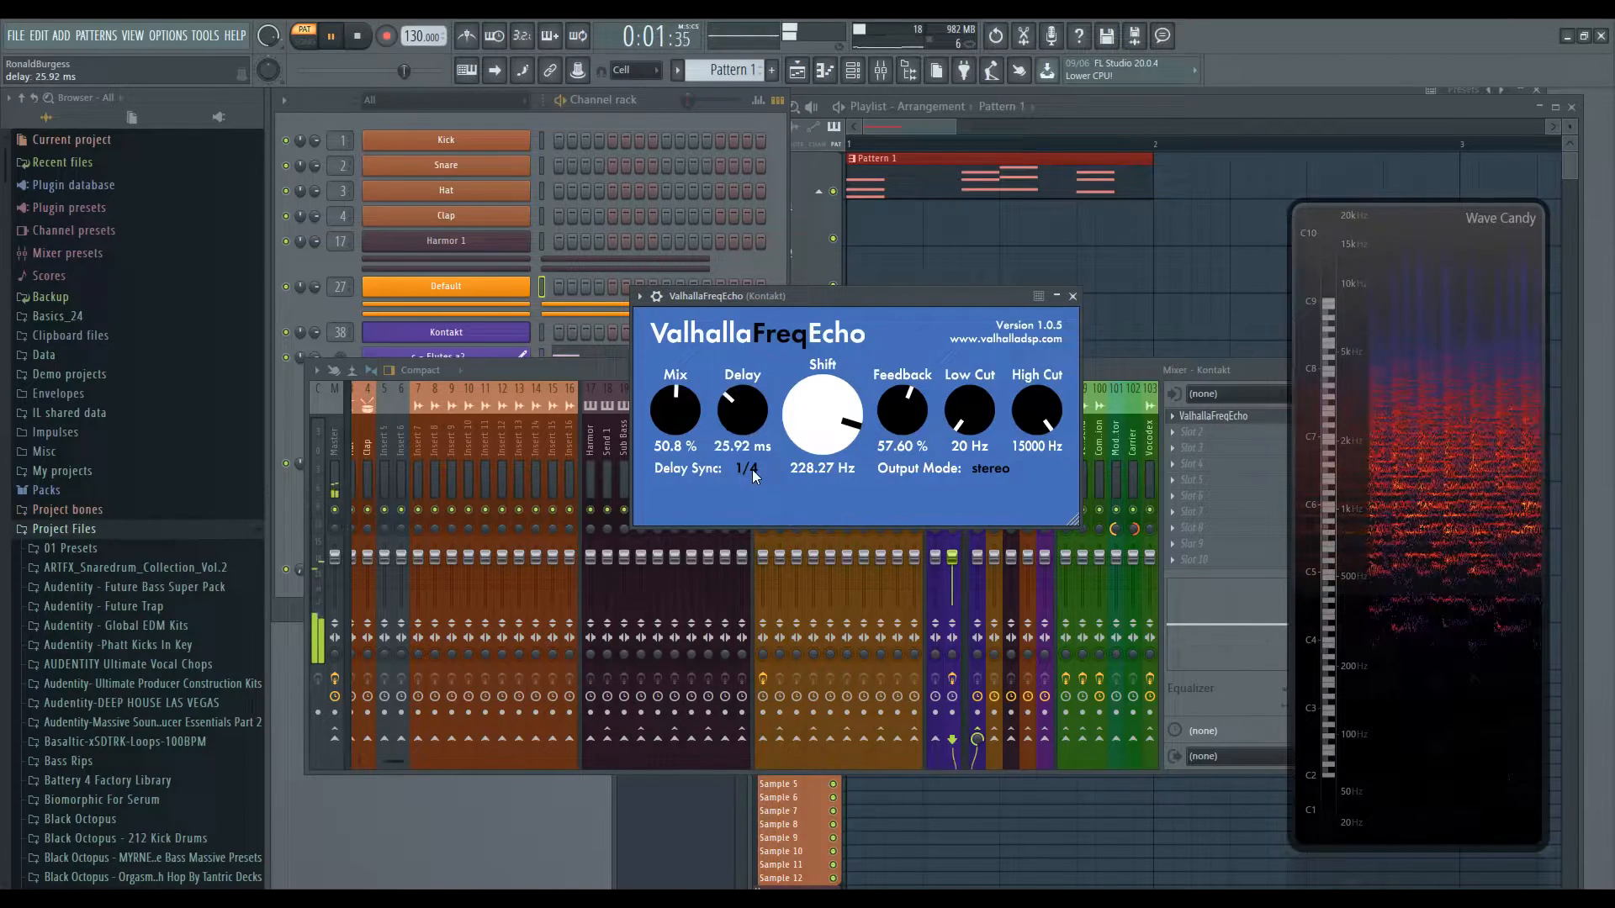
{"action": "left_click", "coordinate": [752, 469]}
{"action": "left_click", "coordinate": [764, 489]}
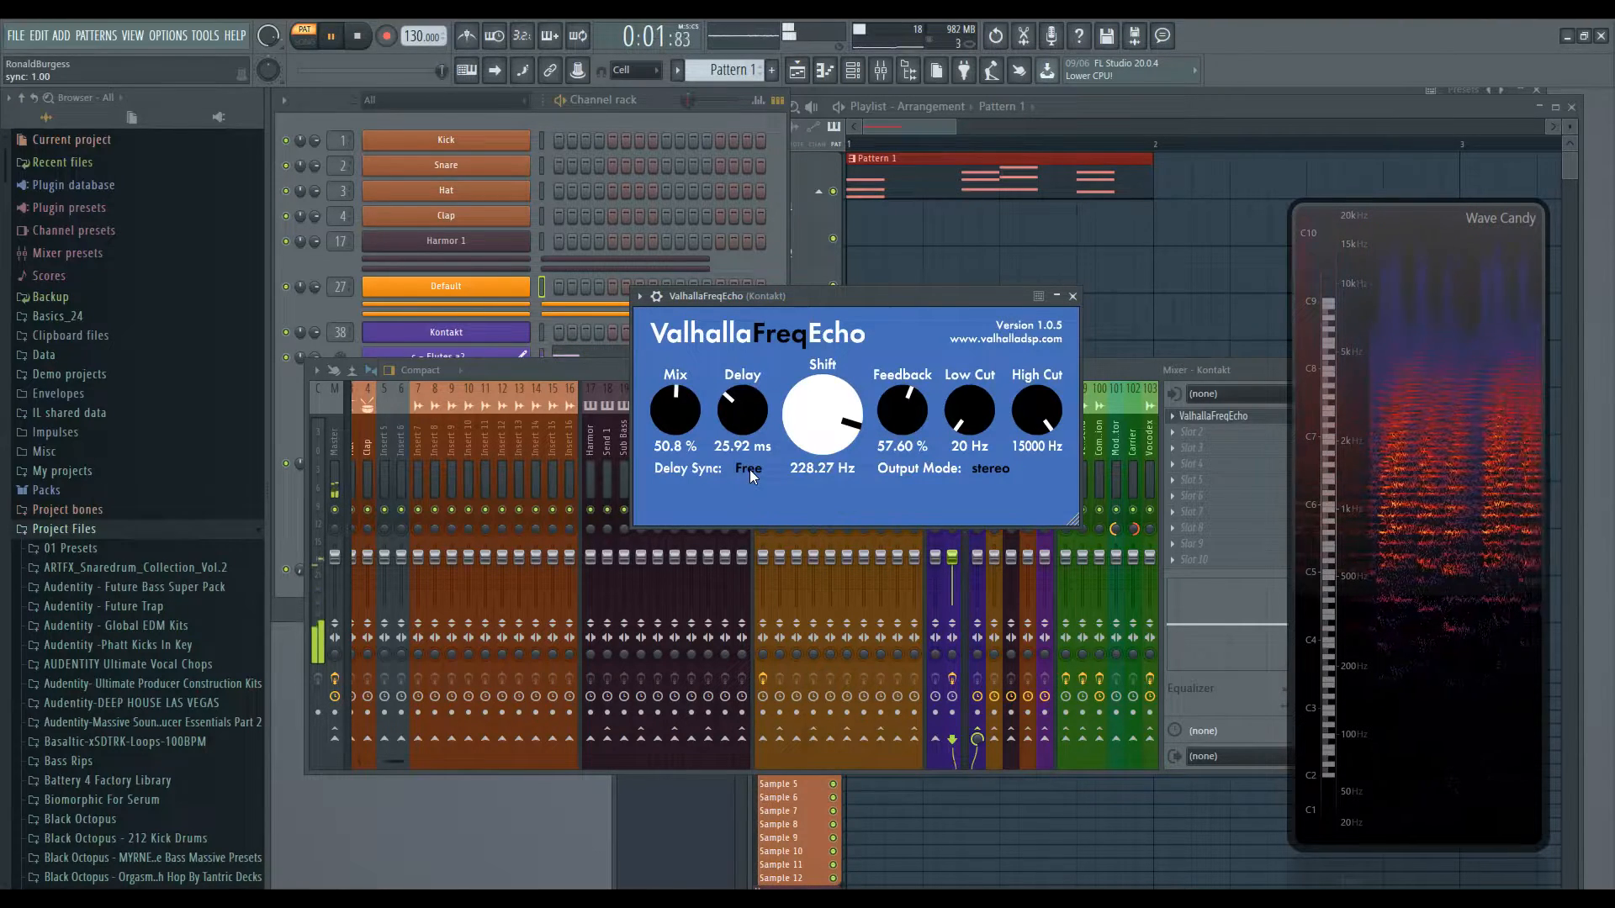
{"action": "left_click", "coordinate": [749, 469]}
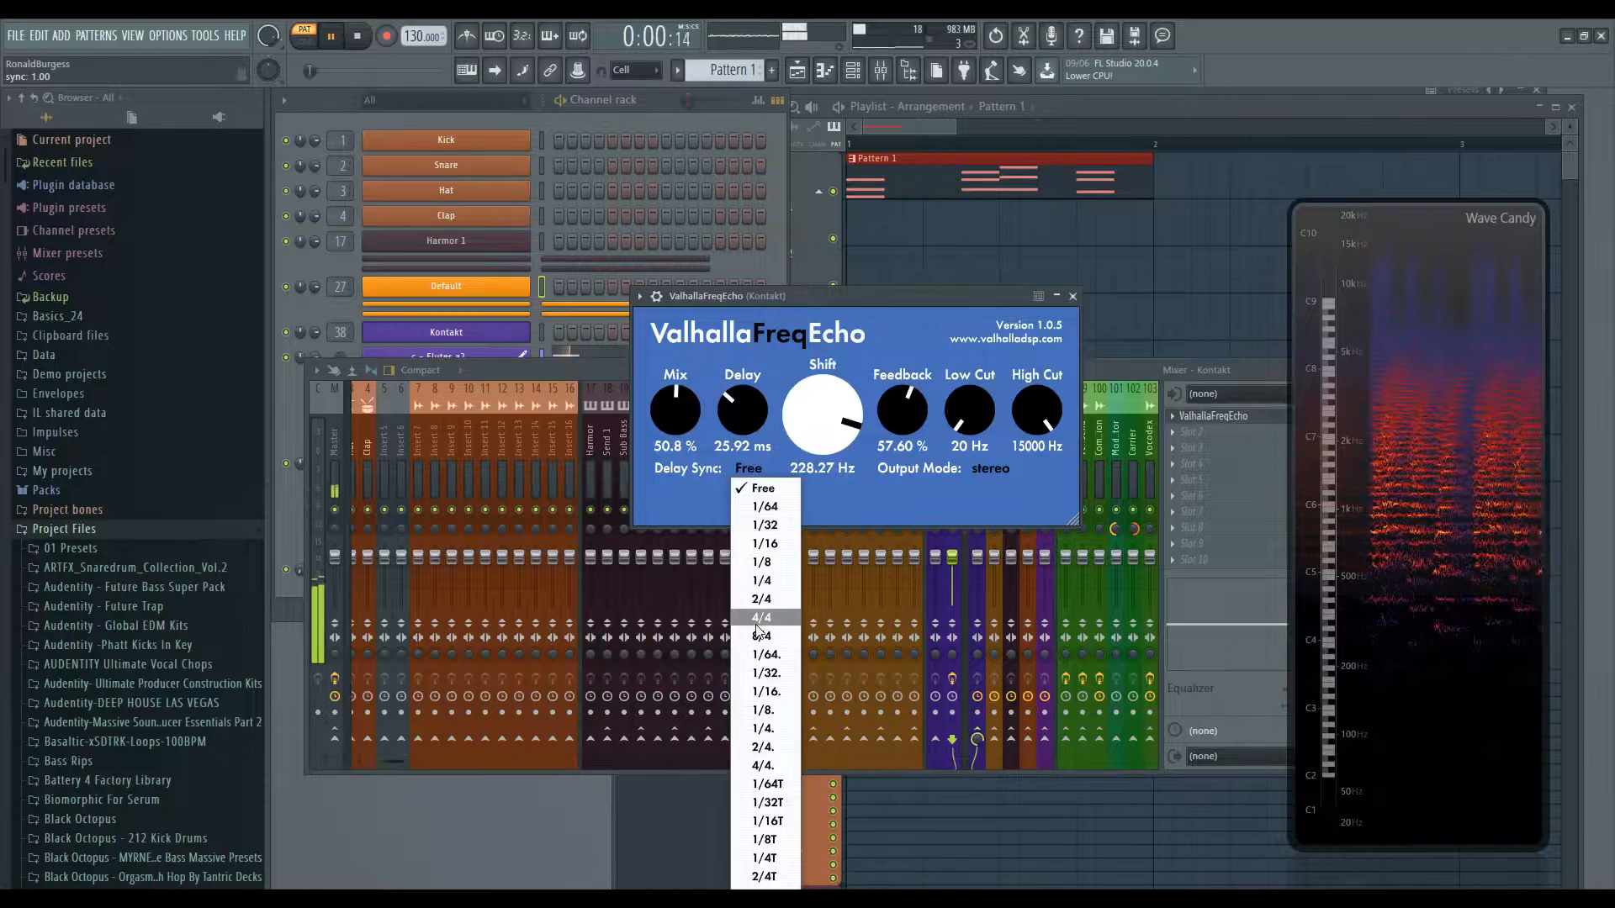
{"action": "left_click", "coordinate": [761, 581]}
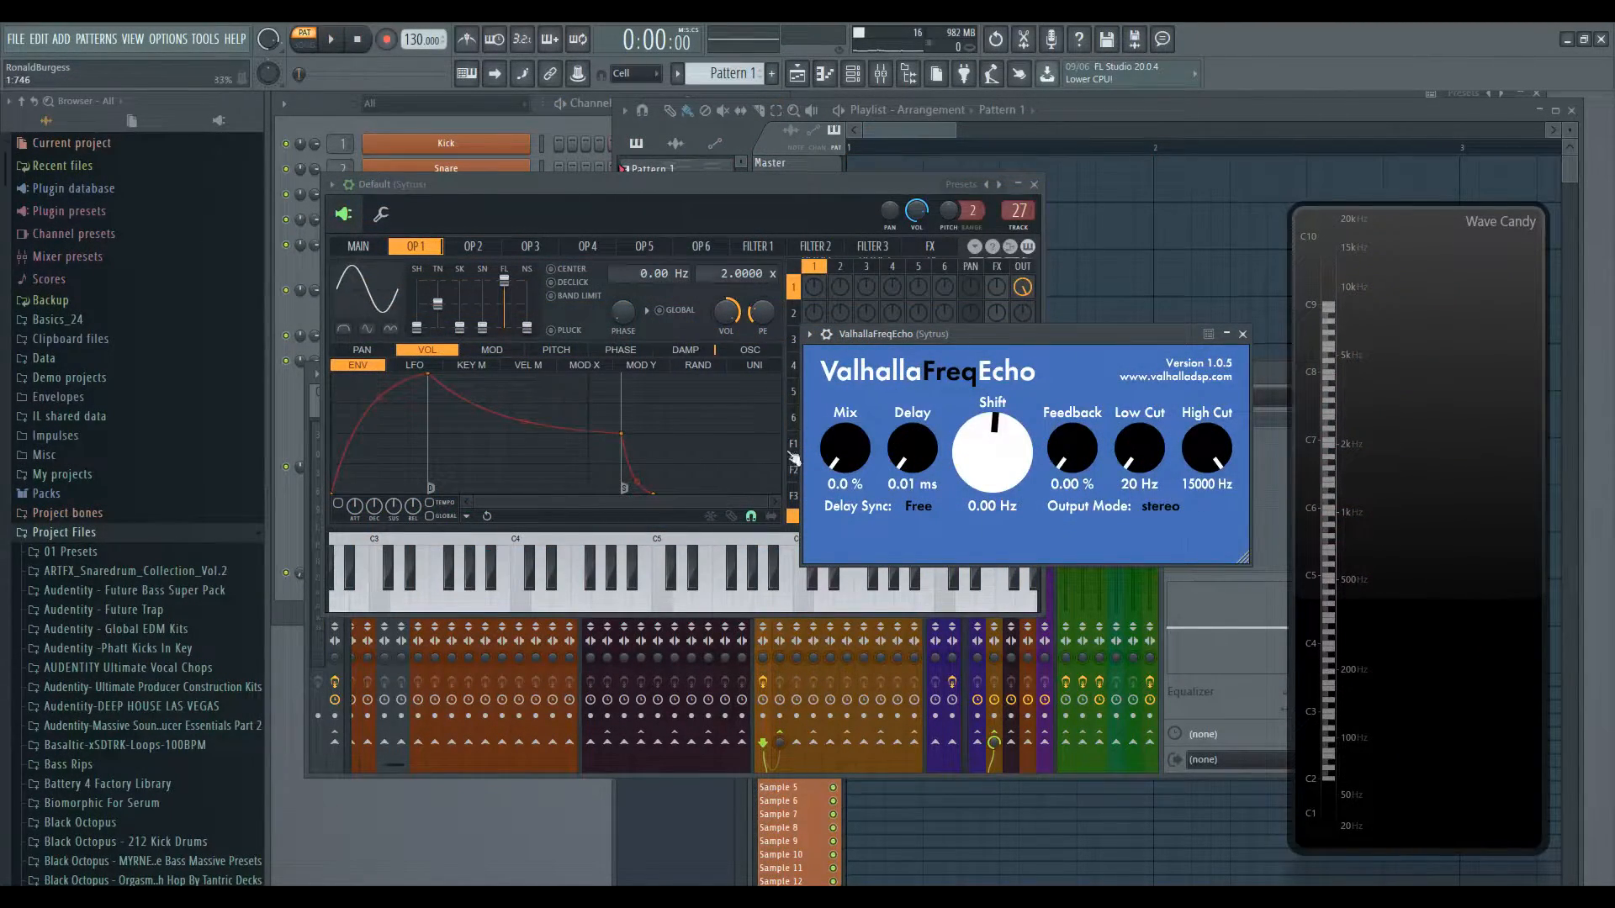
- On the Sytrus instance of the plugin, raise Mix to 56.8% and Delay to 113.91 ms
{"action": "left_click_drag", "start_coordinate": [839, 454], "coordinate": [835, 383]}
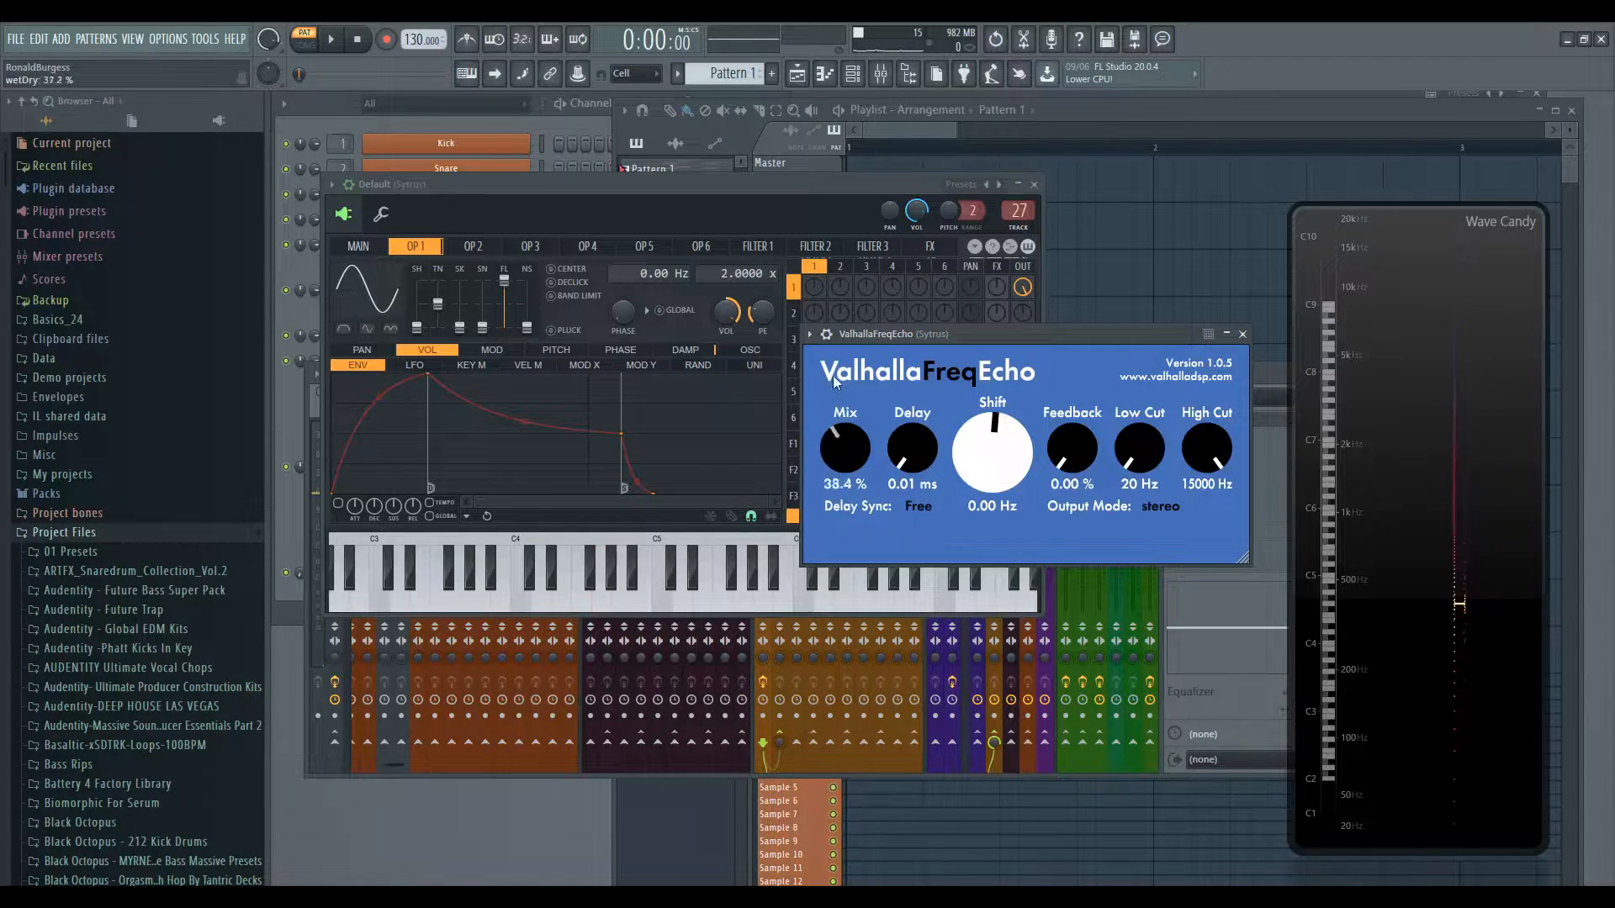
{"action": "left_click_drag", "start_coordinate": [836, 294], "coordinate": [837, 290]}
{"action": "left_click_drag", "start_coordinate": [912, 448], "coordinate": [915, 360]}
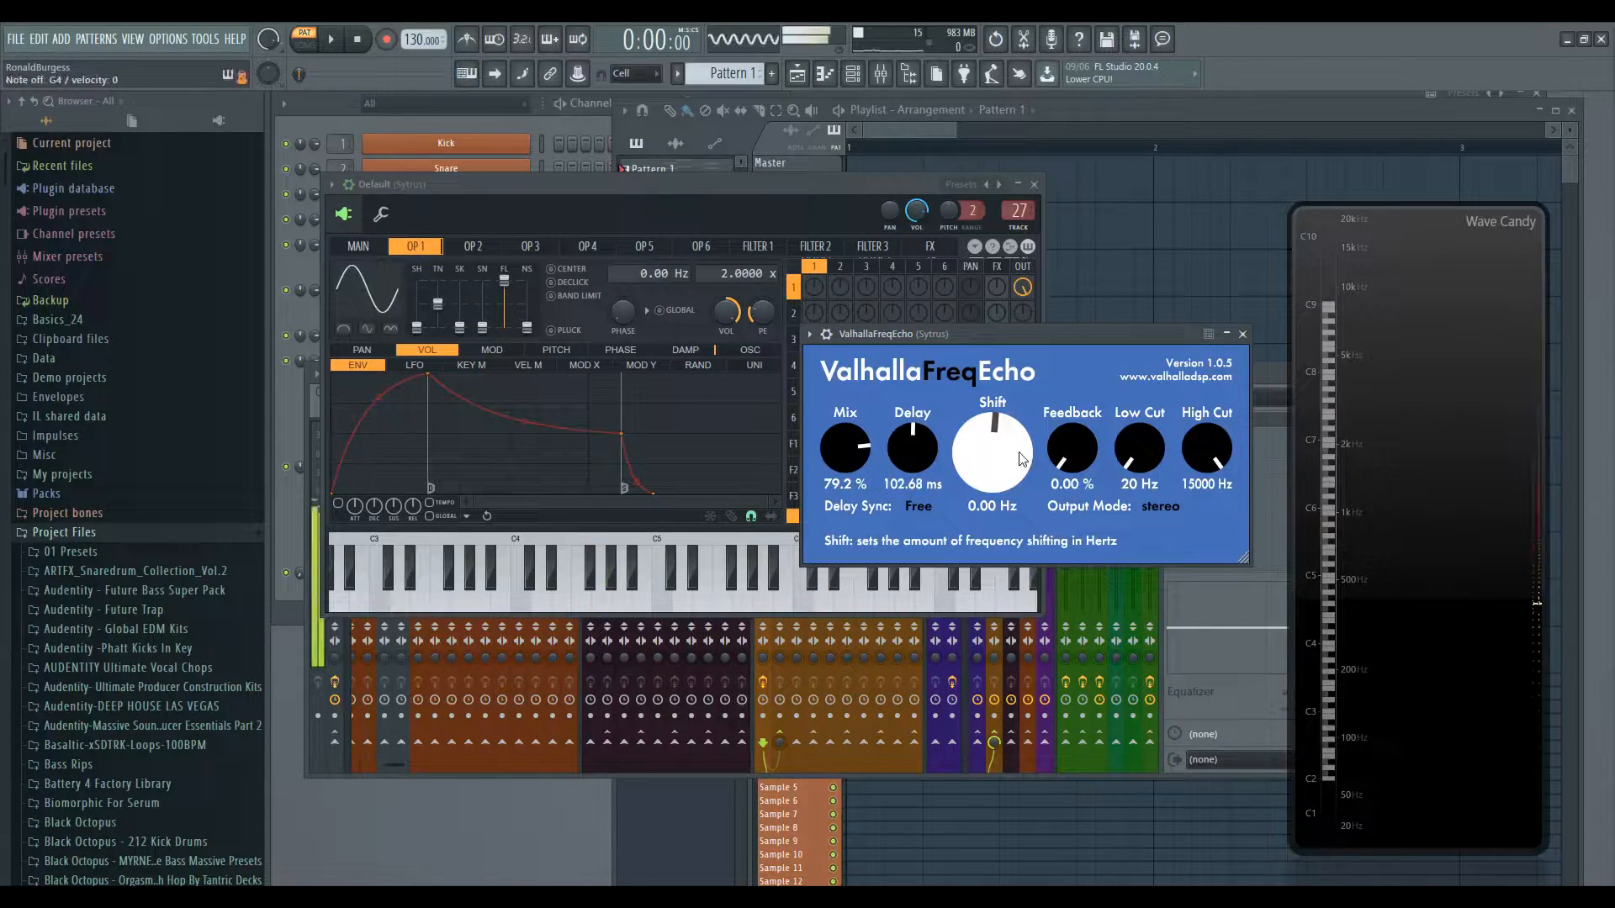
{"action": "left_click_drag", "start_coordinate": [1001, 471], "coordinate": [1001, 474]}
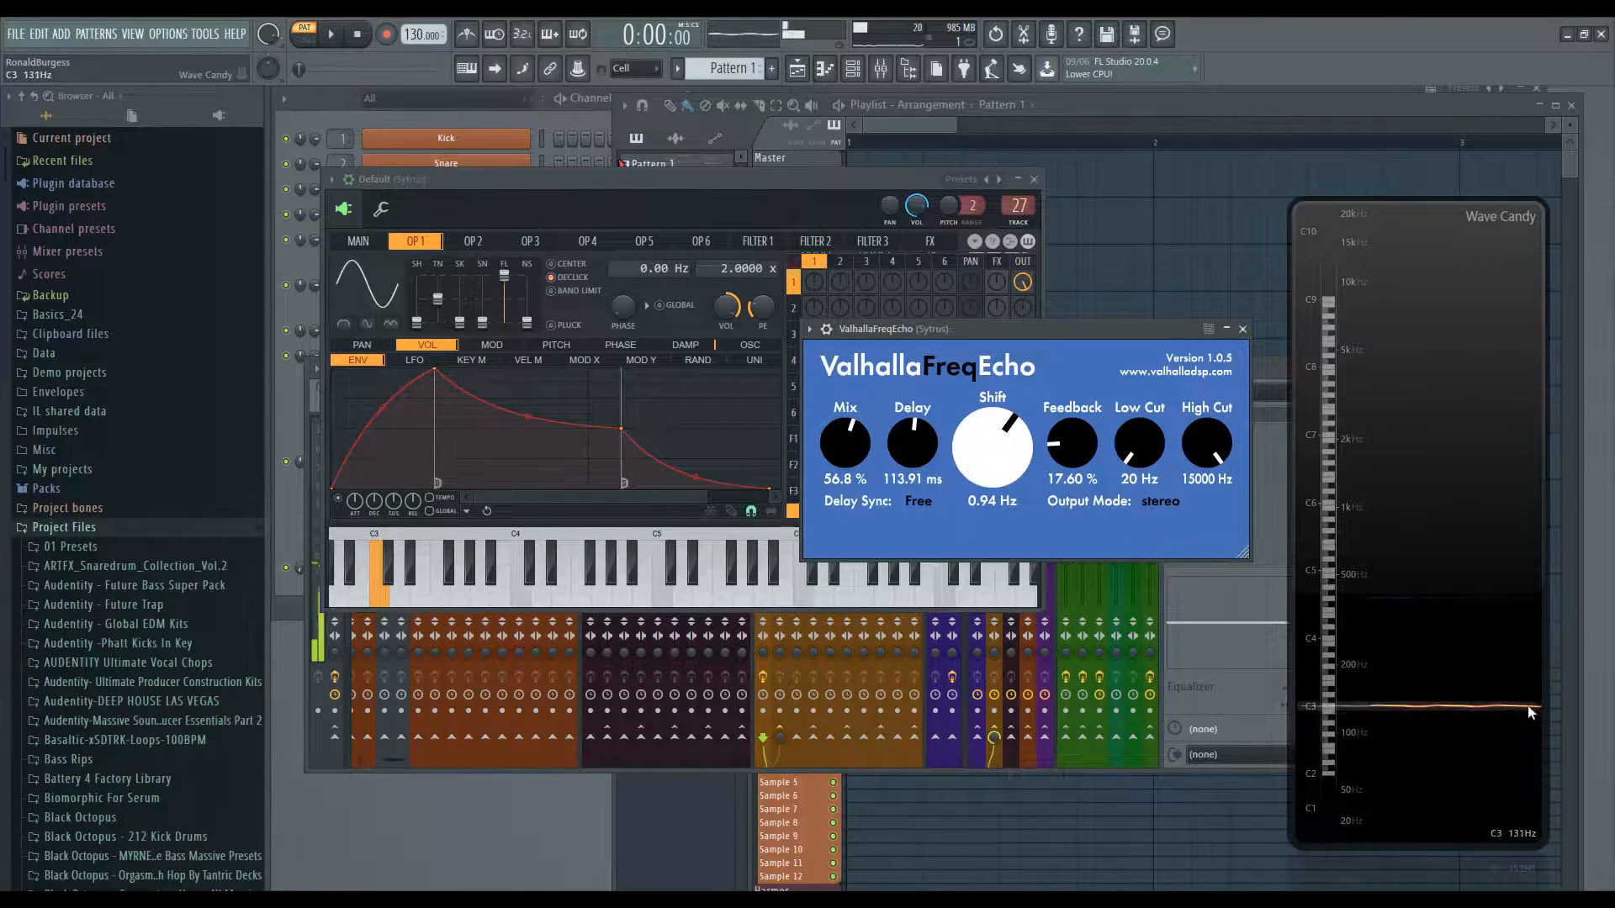
- Fine-tune Shift between 2.60 and 0.94 Hz and set Feedback to 44.00%
{"action": "left_click_drag", "start_coordinate": [1005, 466], "coordinate": [1005, 460]}
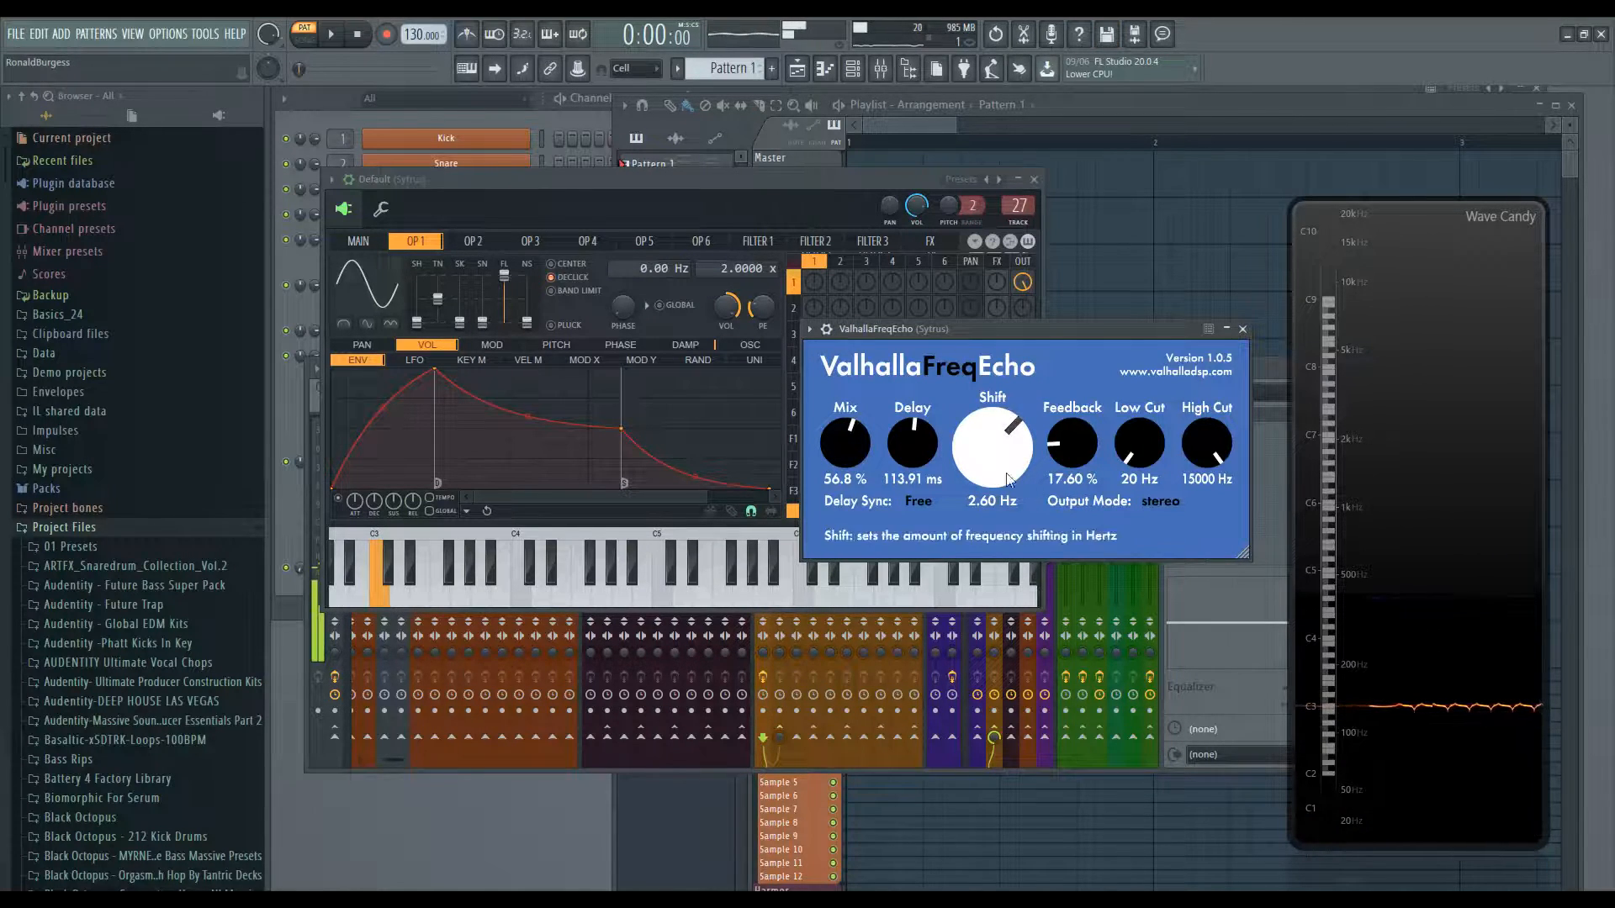
{"action": "left_click_drag", "start_coordinate": [988, 468], "coordinate": [994, 476]}
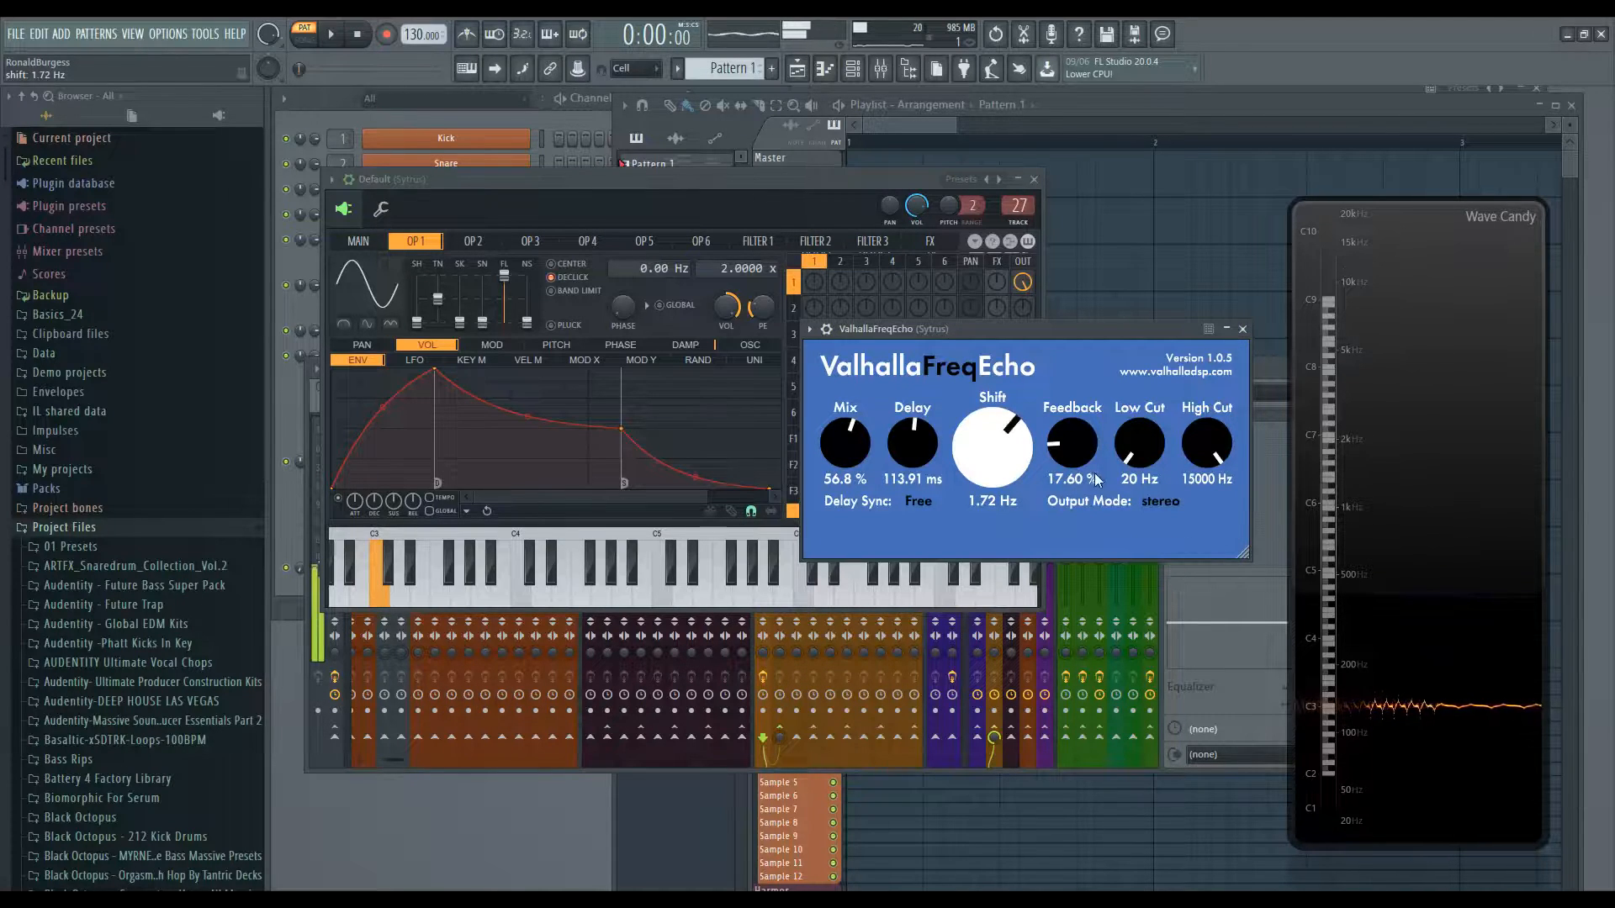
{"action": "left_click_drag", "start_coordinate": [1079, 446], "coordinate": [1083, 404]}
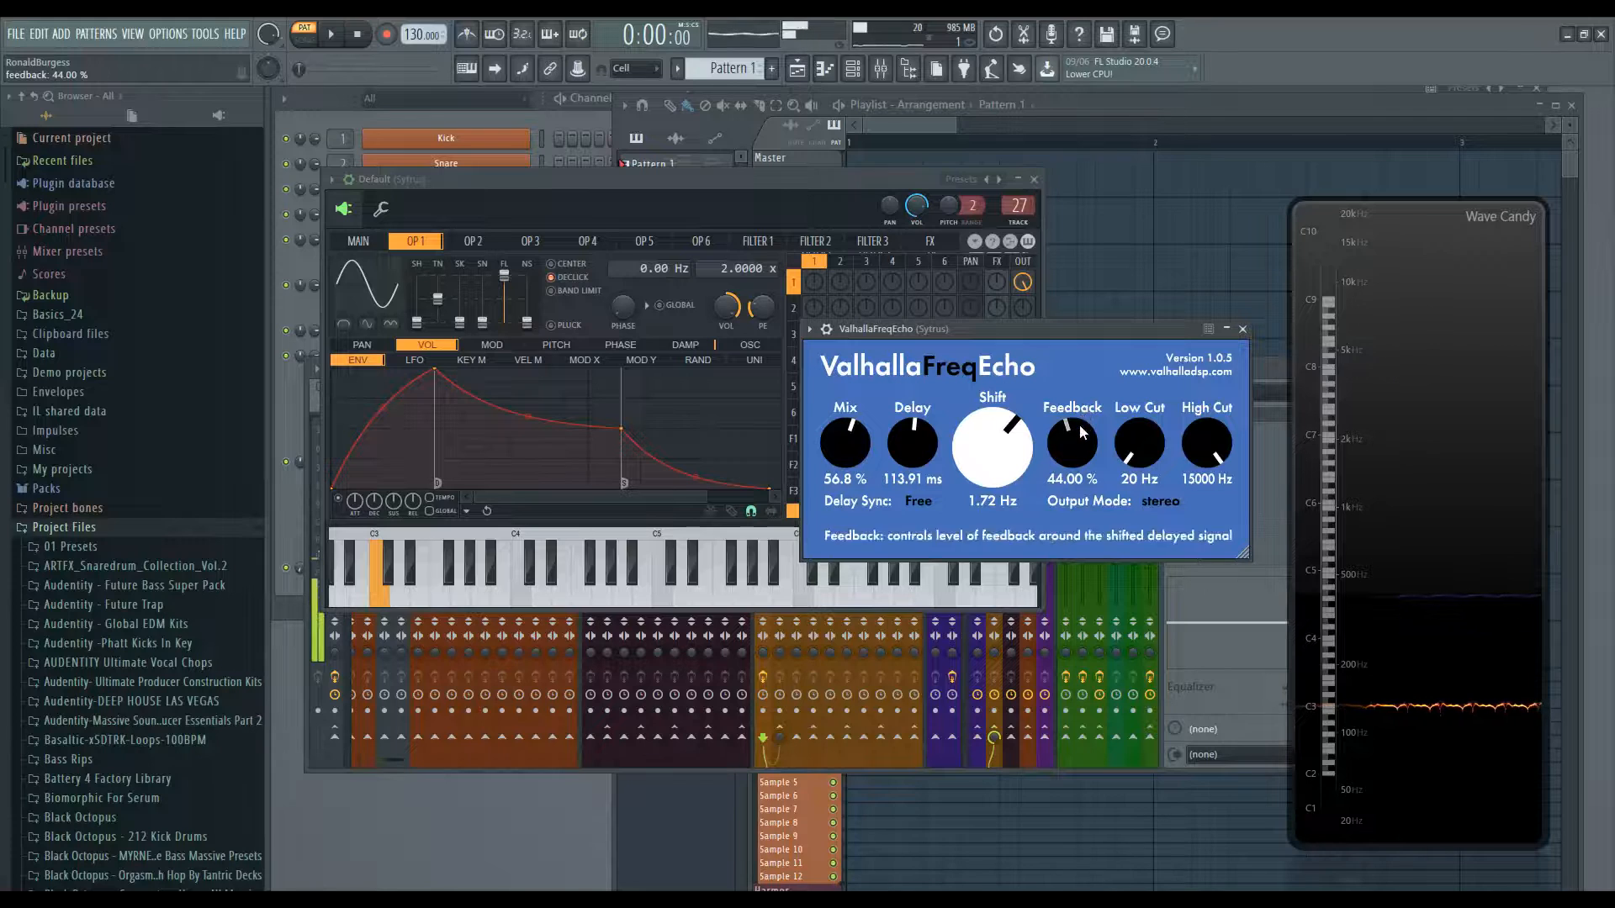
{"action": "left_click_drag", "start_coordinate": [995, 482], "coordinate": [1000, 471]}
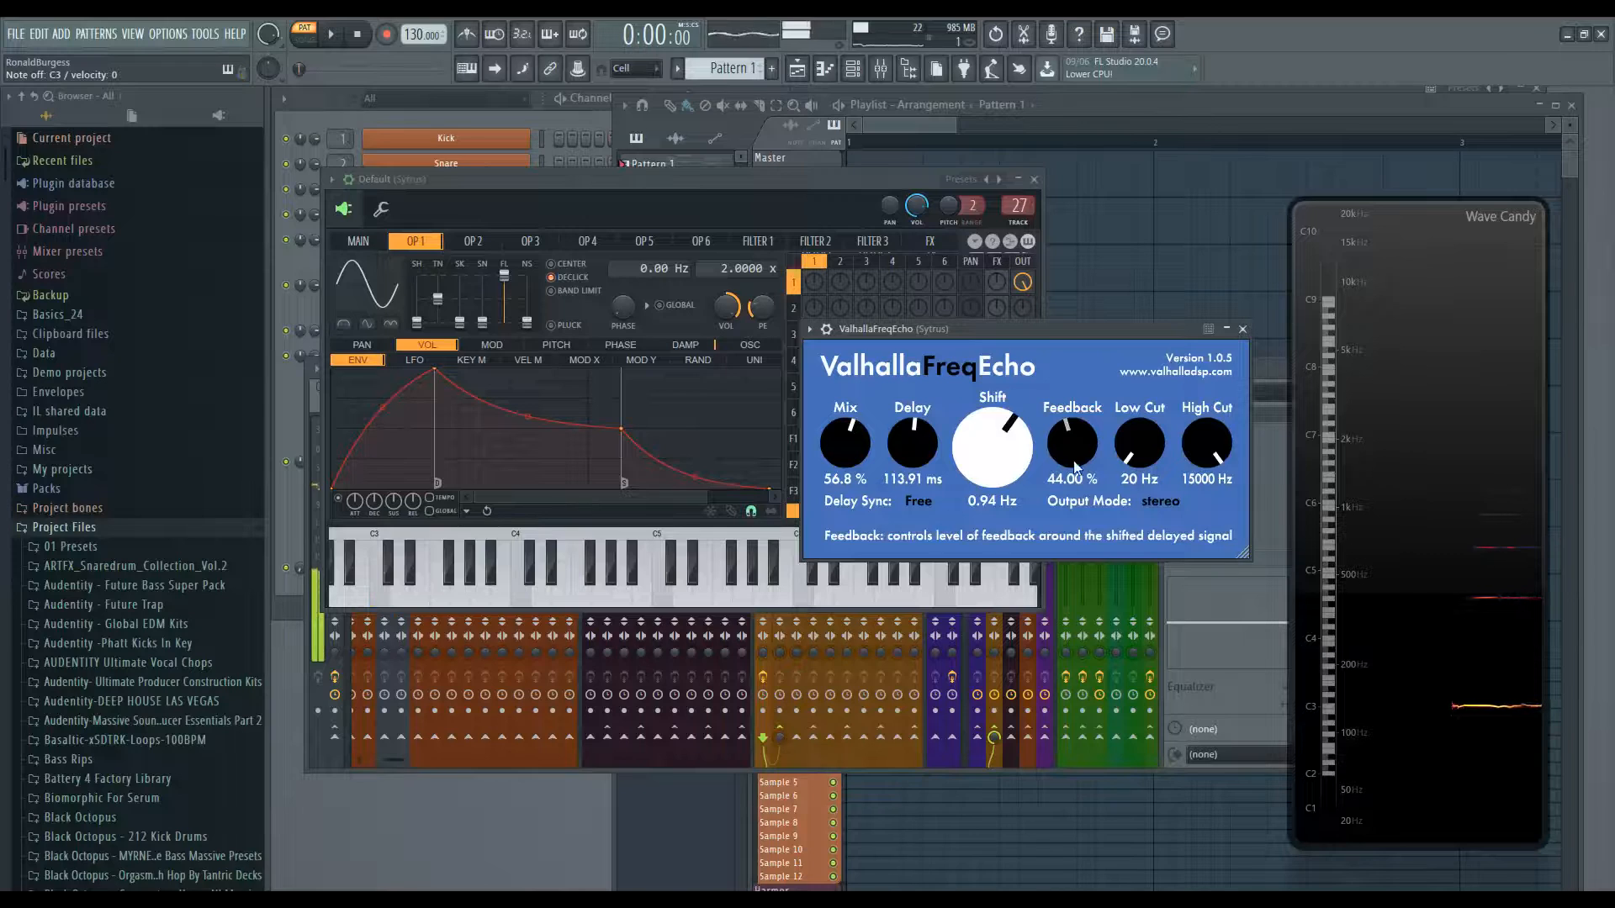
- Sweep Feedback between 25.20% and 80.40%, settling at 27.20%
{"action": "left_click_drag", "start_coordinate": [1072, 443], "coordinate": [1067, 481]}
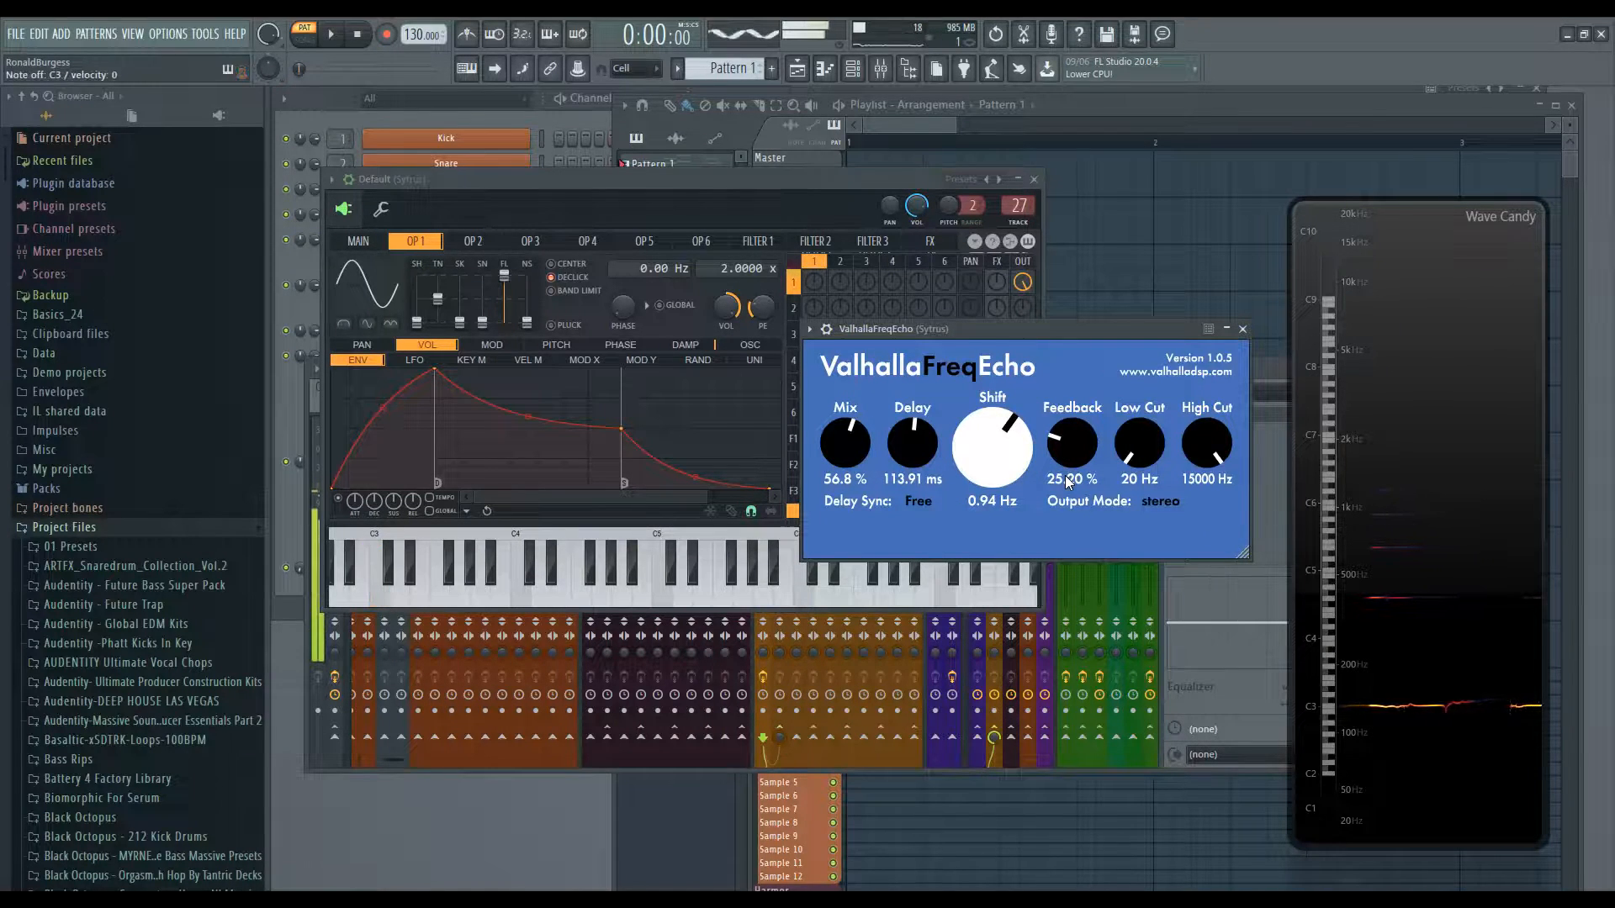
{"action": "left_click_drag", "start_coordinate": [1066, 441], "coordinate": [1077, 344]}
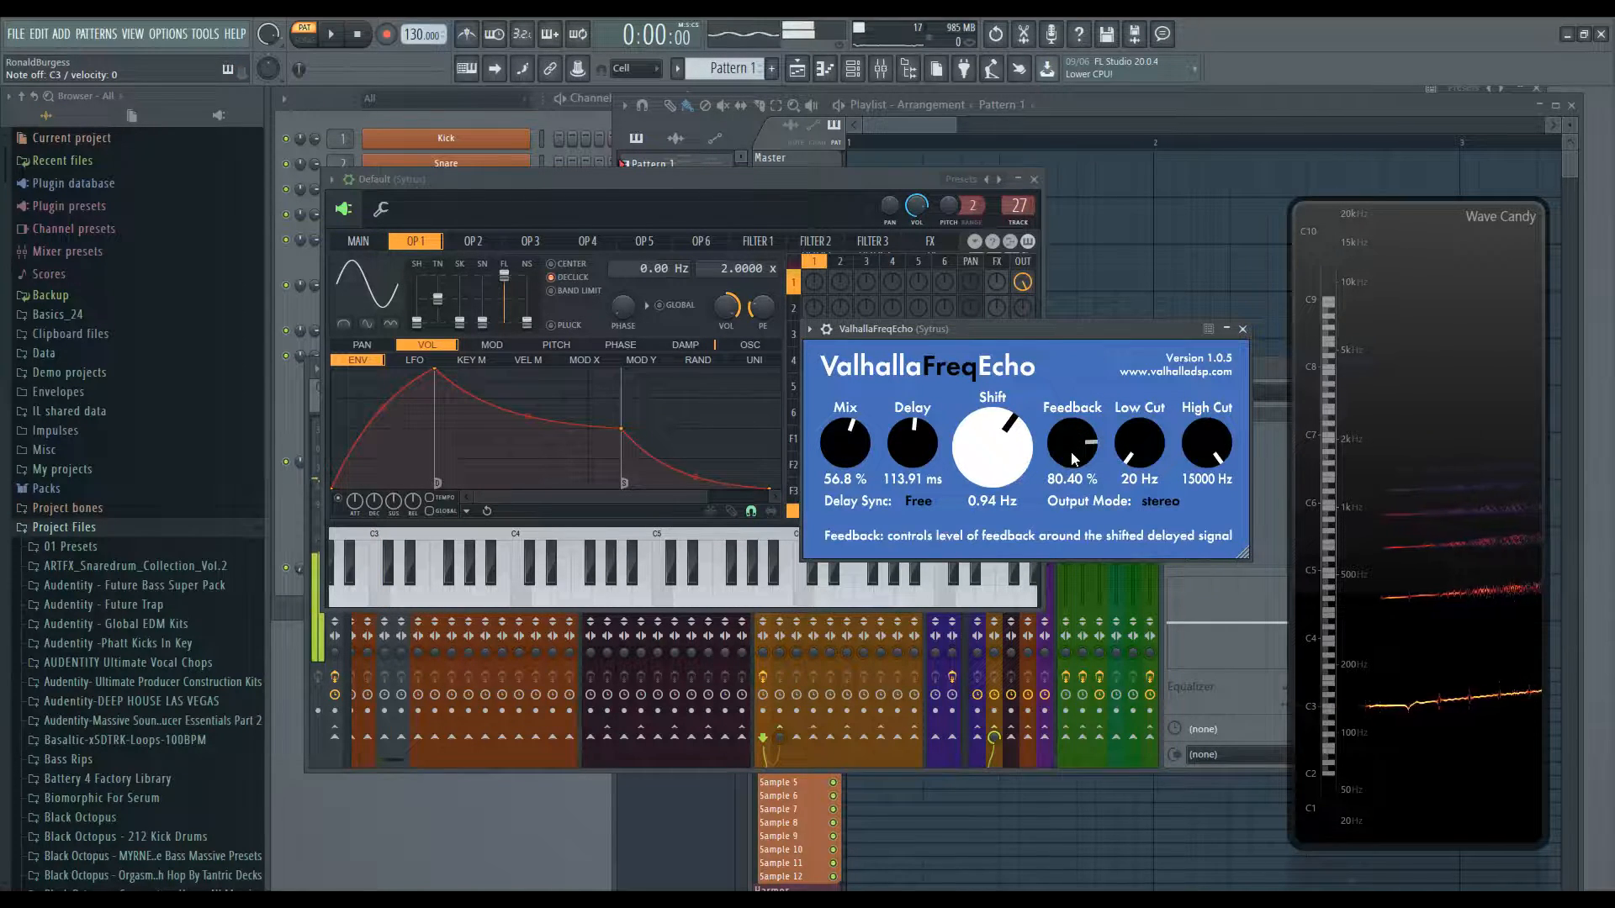
{"action": "left_click_drag", "start_coordinate": [1071, 434], "coordinate": [1072, 445]}
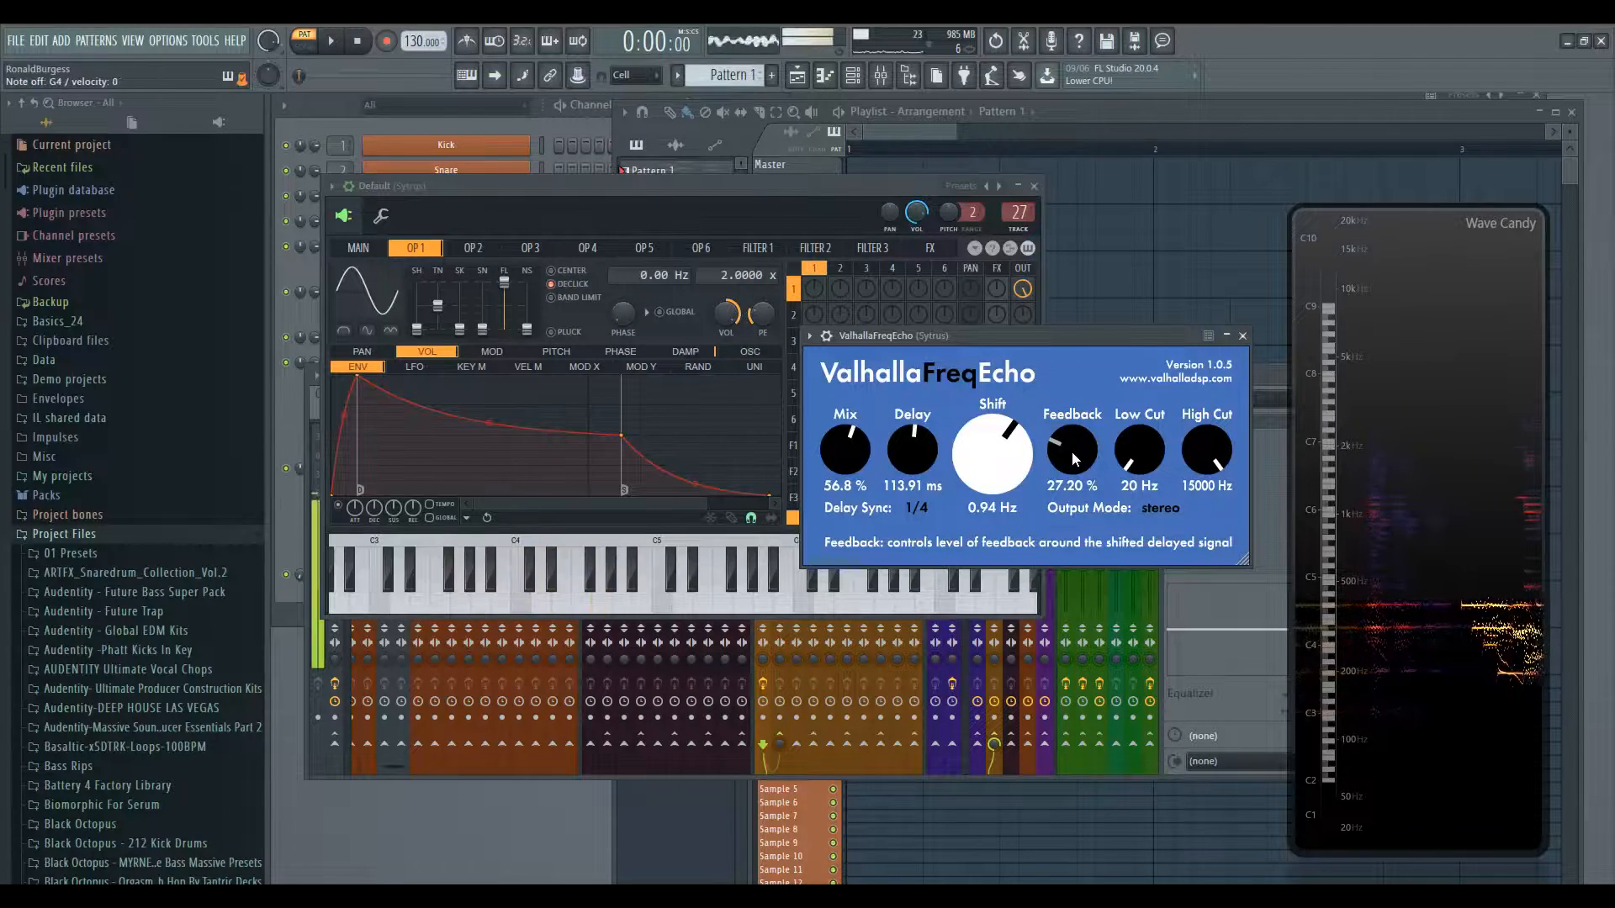
- Toggle Delay Sync between Free and 1/4, ending on Free
{"action": "left_click", "coordinate": [918, 509]}
{"action": "left_click", "coordinate": [929, 70]}
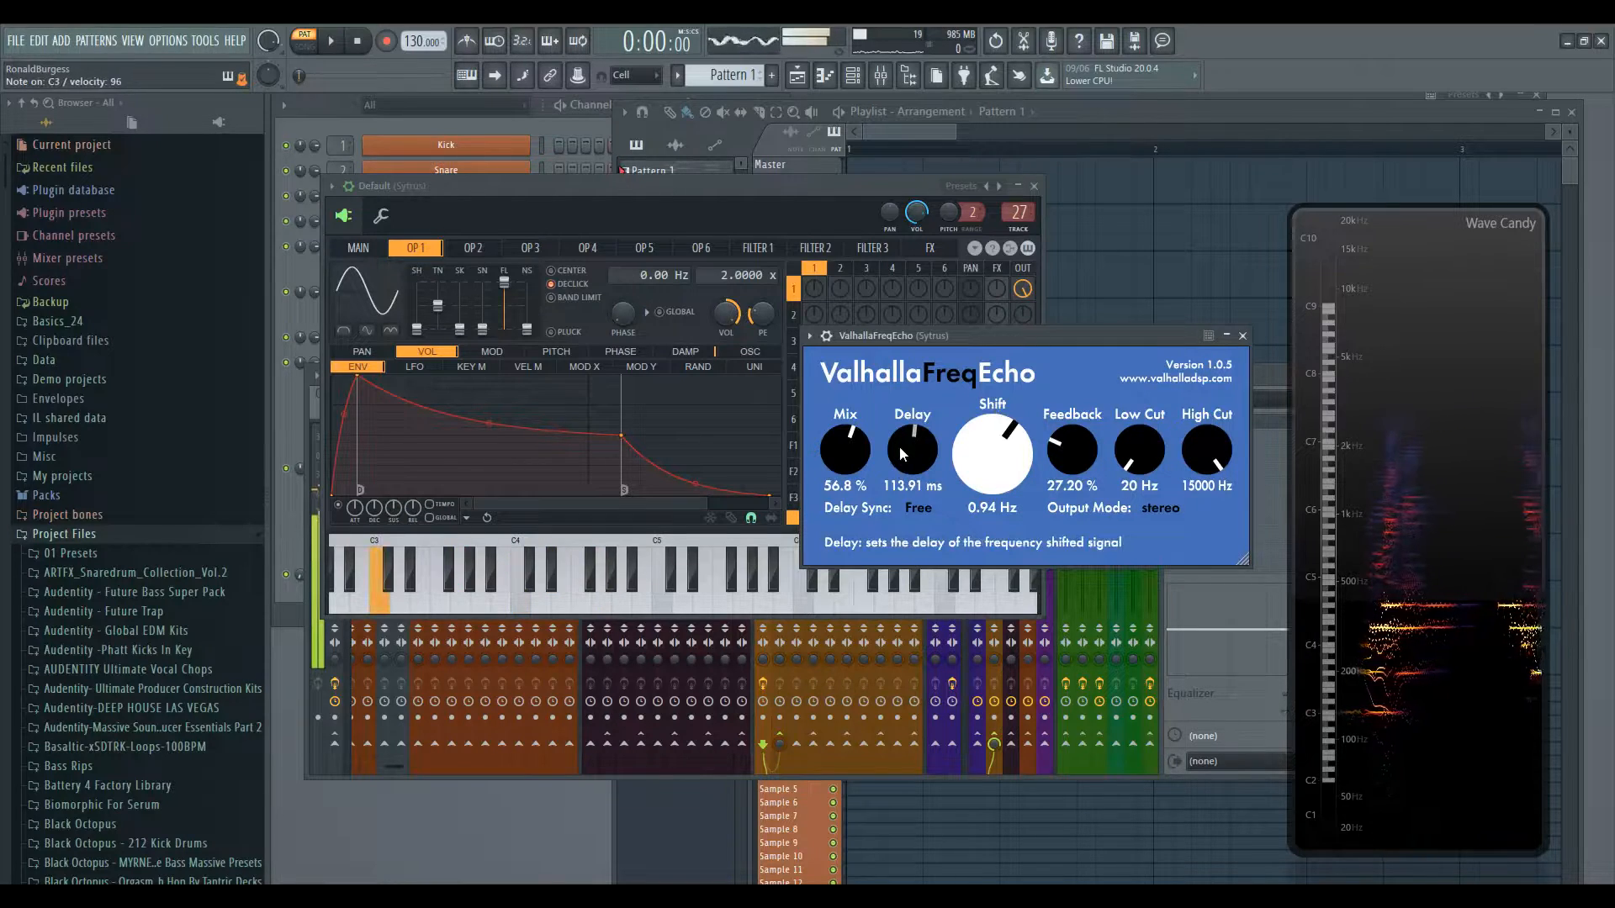
{"action": "left_click", "coordinate": [930, 514]}
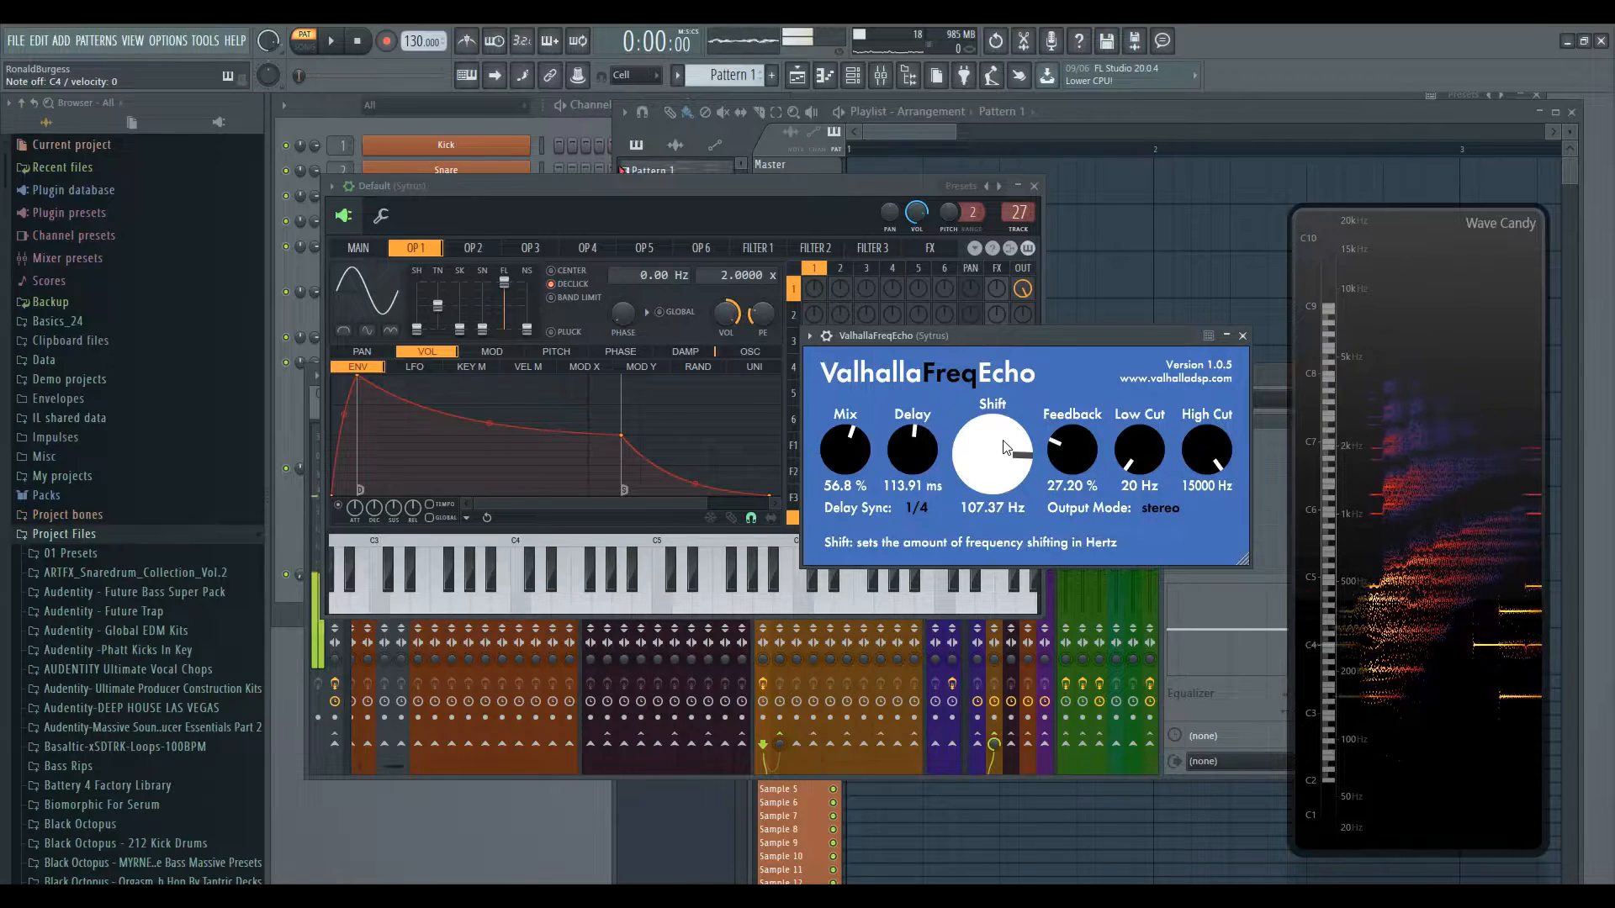
{"action": "left_click", "coordinate": [925, 508]}
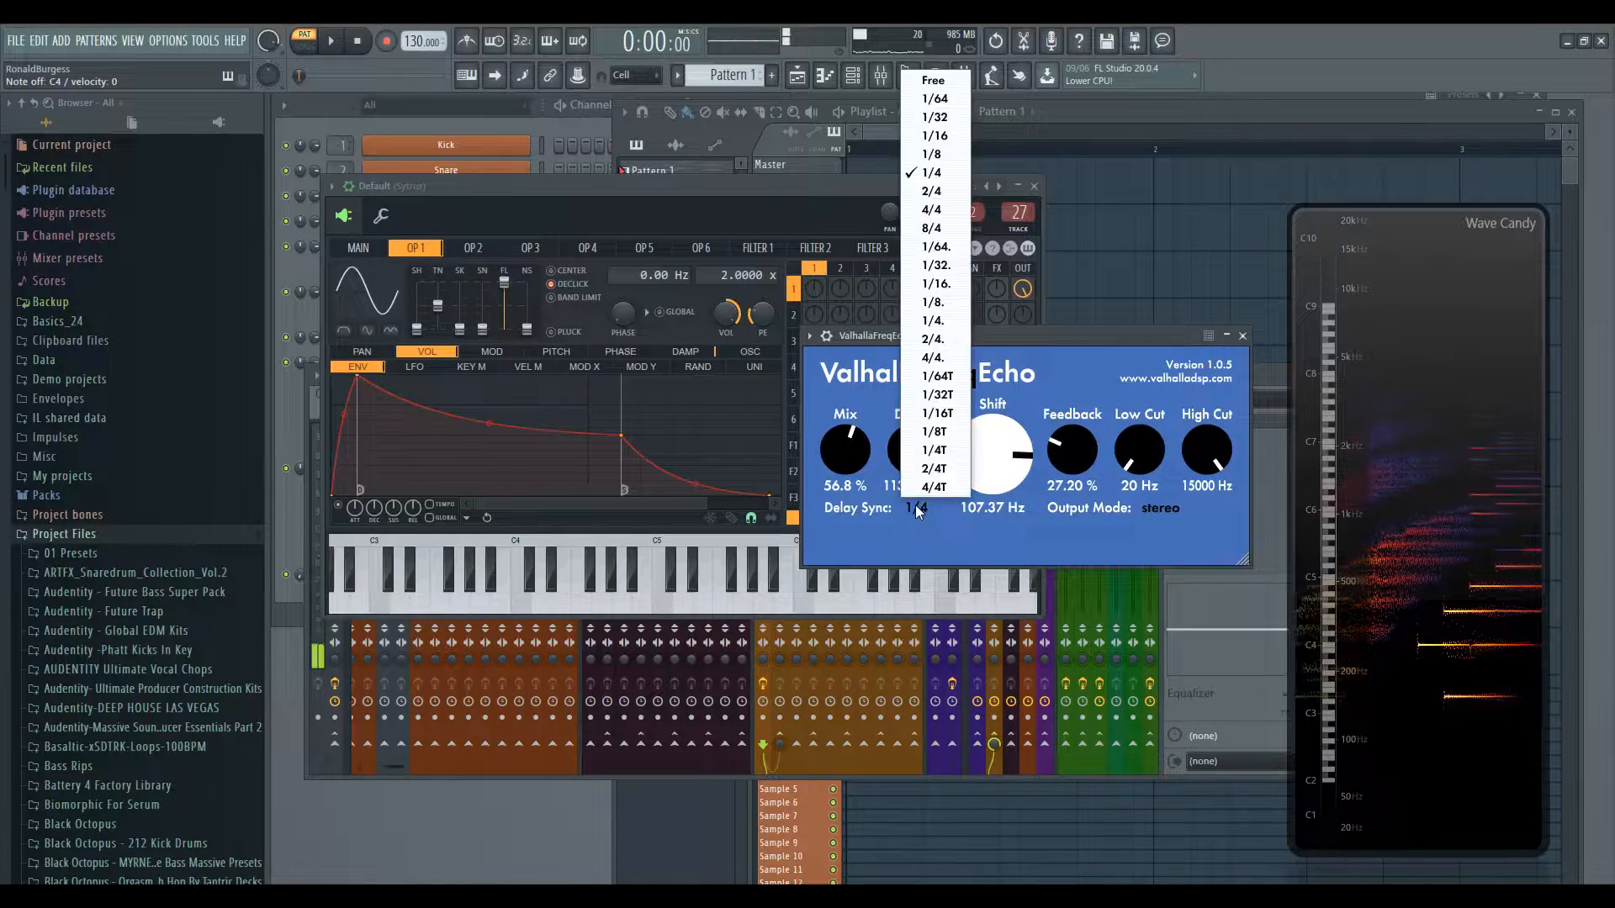
{"action": "left_click", "coordinate": [929, 80]}
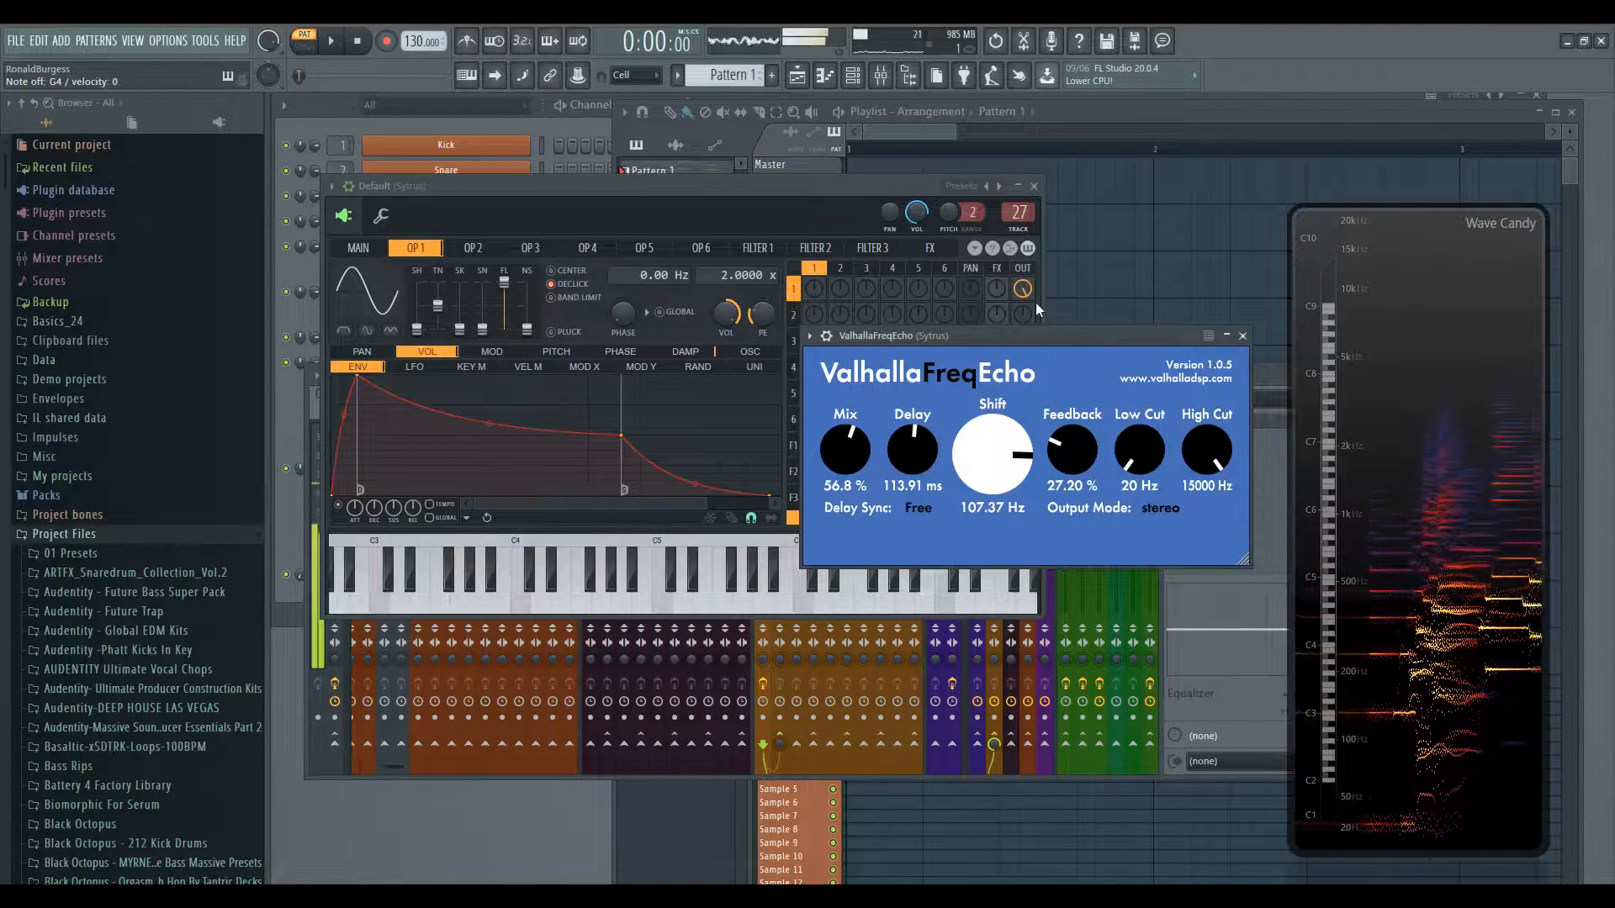
- Set Shift to -0.56 Hz, Feedback to 41.60% and Delay Sync to 1/4
{"action": "left_click_drag", "start_coordinate": [990, 465], "coordinate": [1001, 432]}
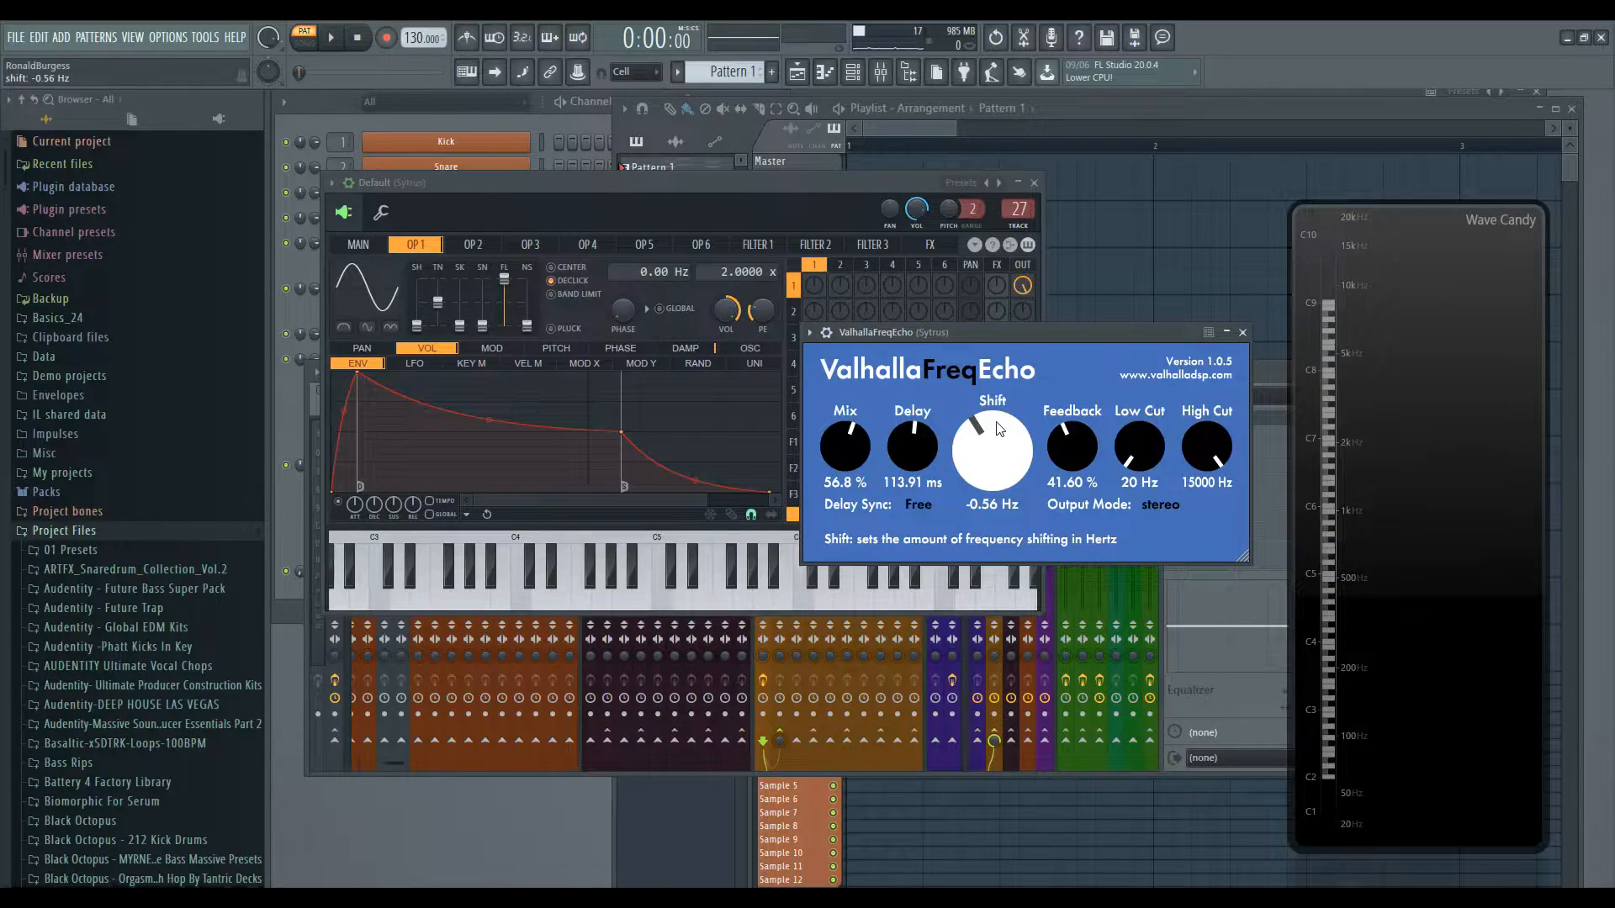
{"action": "left_click", "coordinate": [918, 505]}
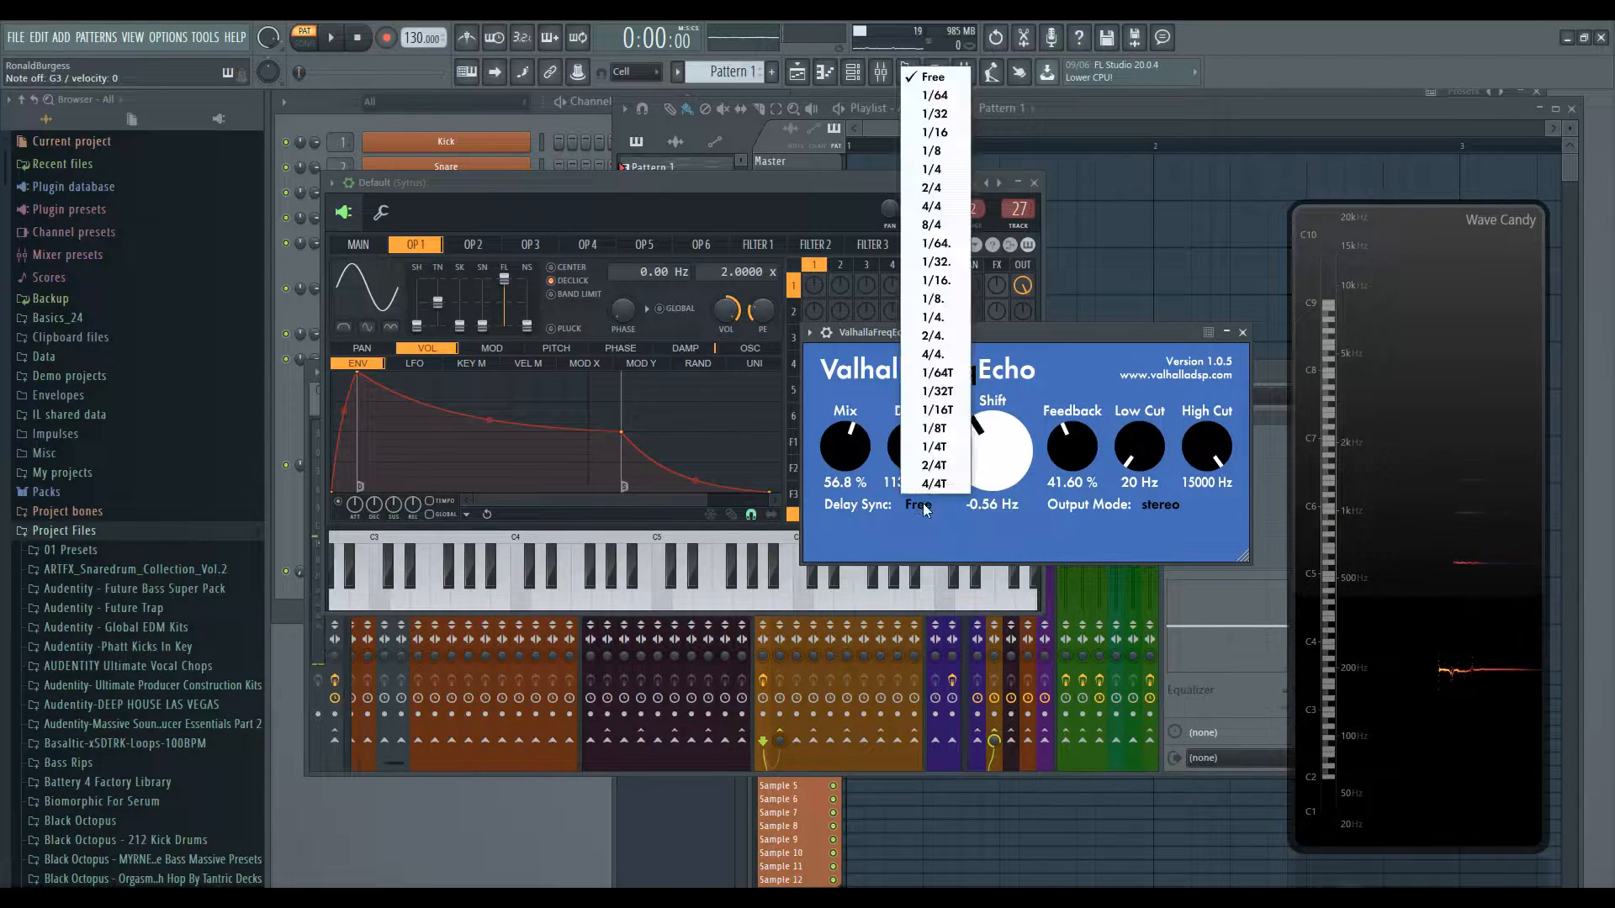
{"action": "left_click", "coordinate": [947, 169]}
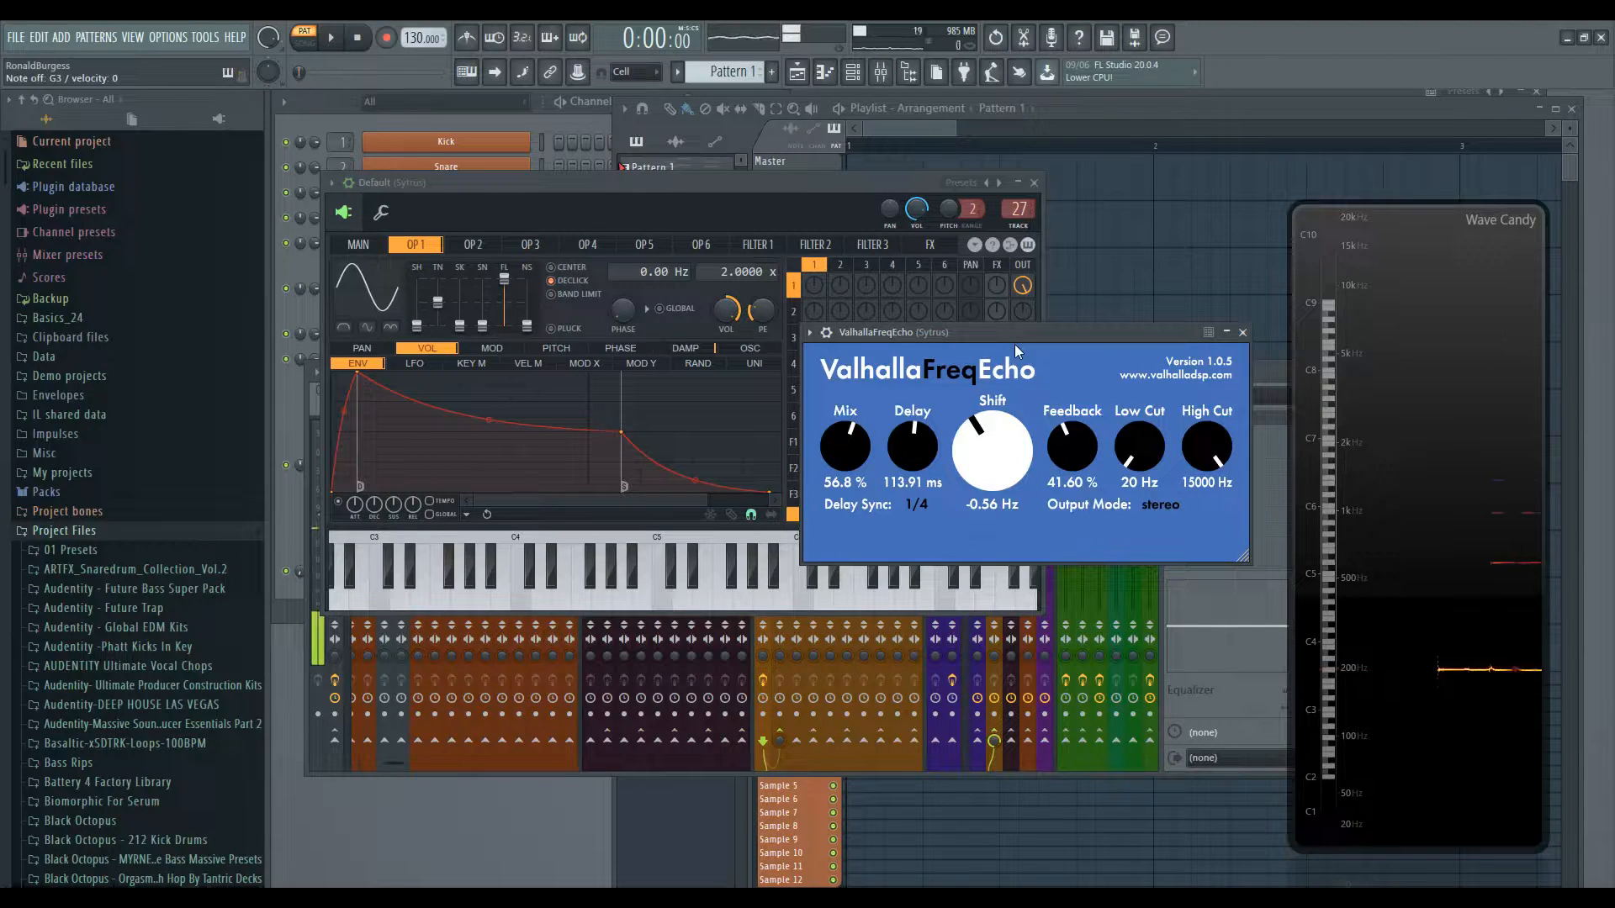
- Sweep Shift from negative to positive values while playing, ending at 527.73 Hz
{"action": "scroll", "coordinate": [990, 446], "scroll_direction": "down", "scroll_amount": 2}
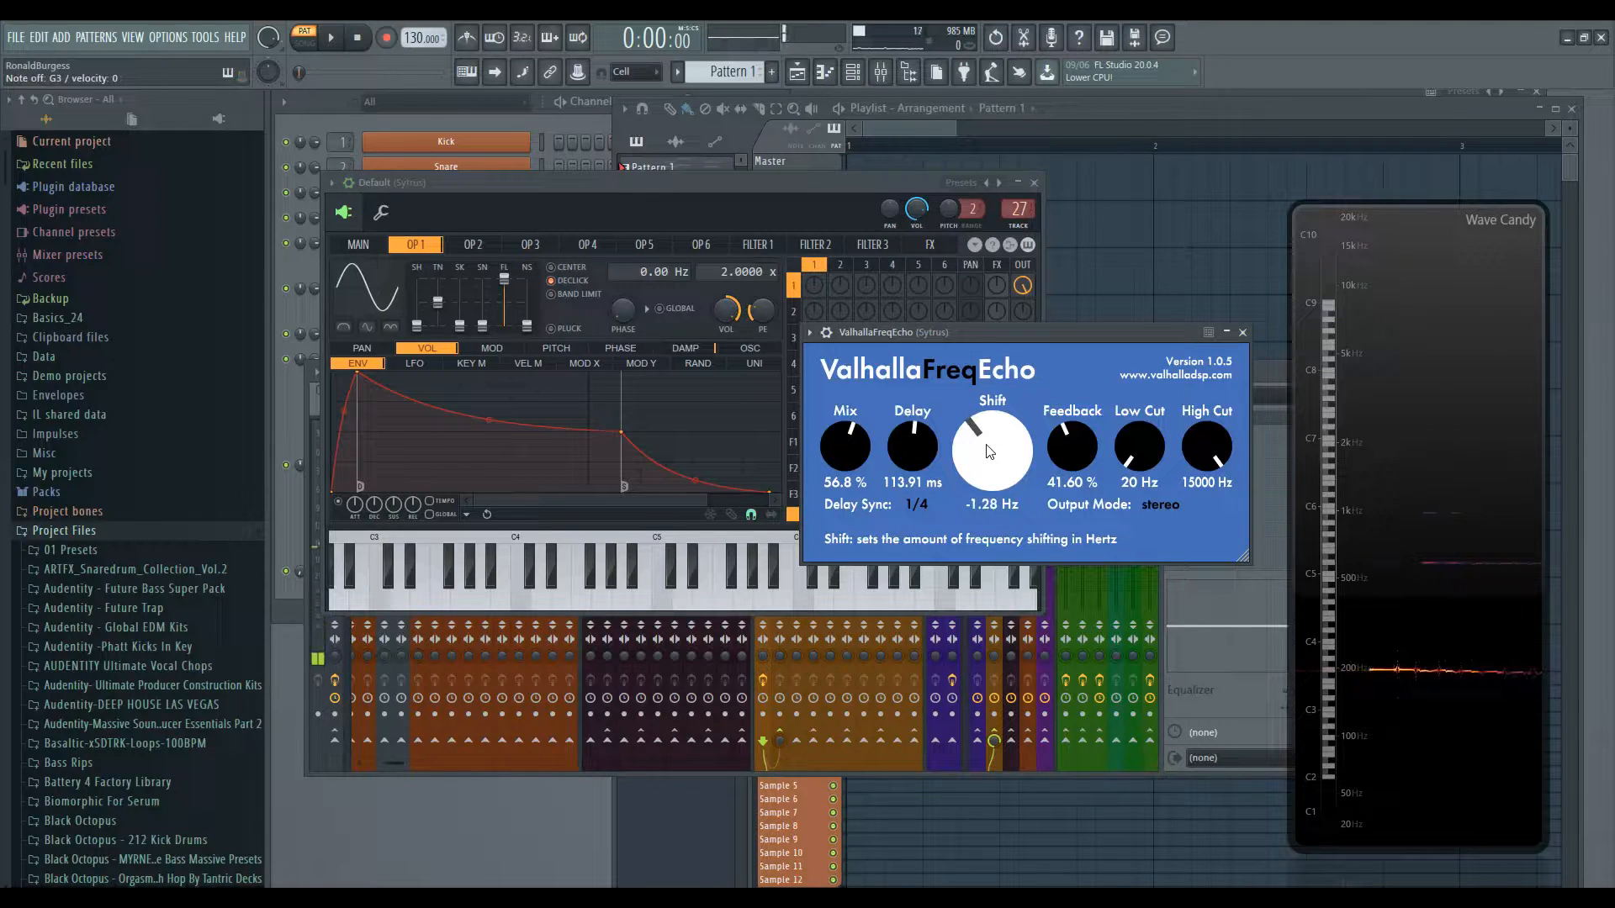
{"action": "left_click_drag", "start_coordinate": [980, 476], "coordinate": [981, 506]}
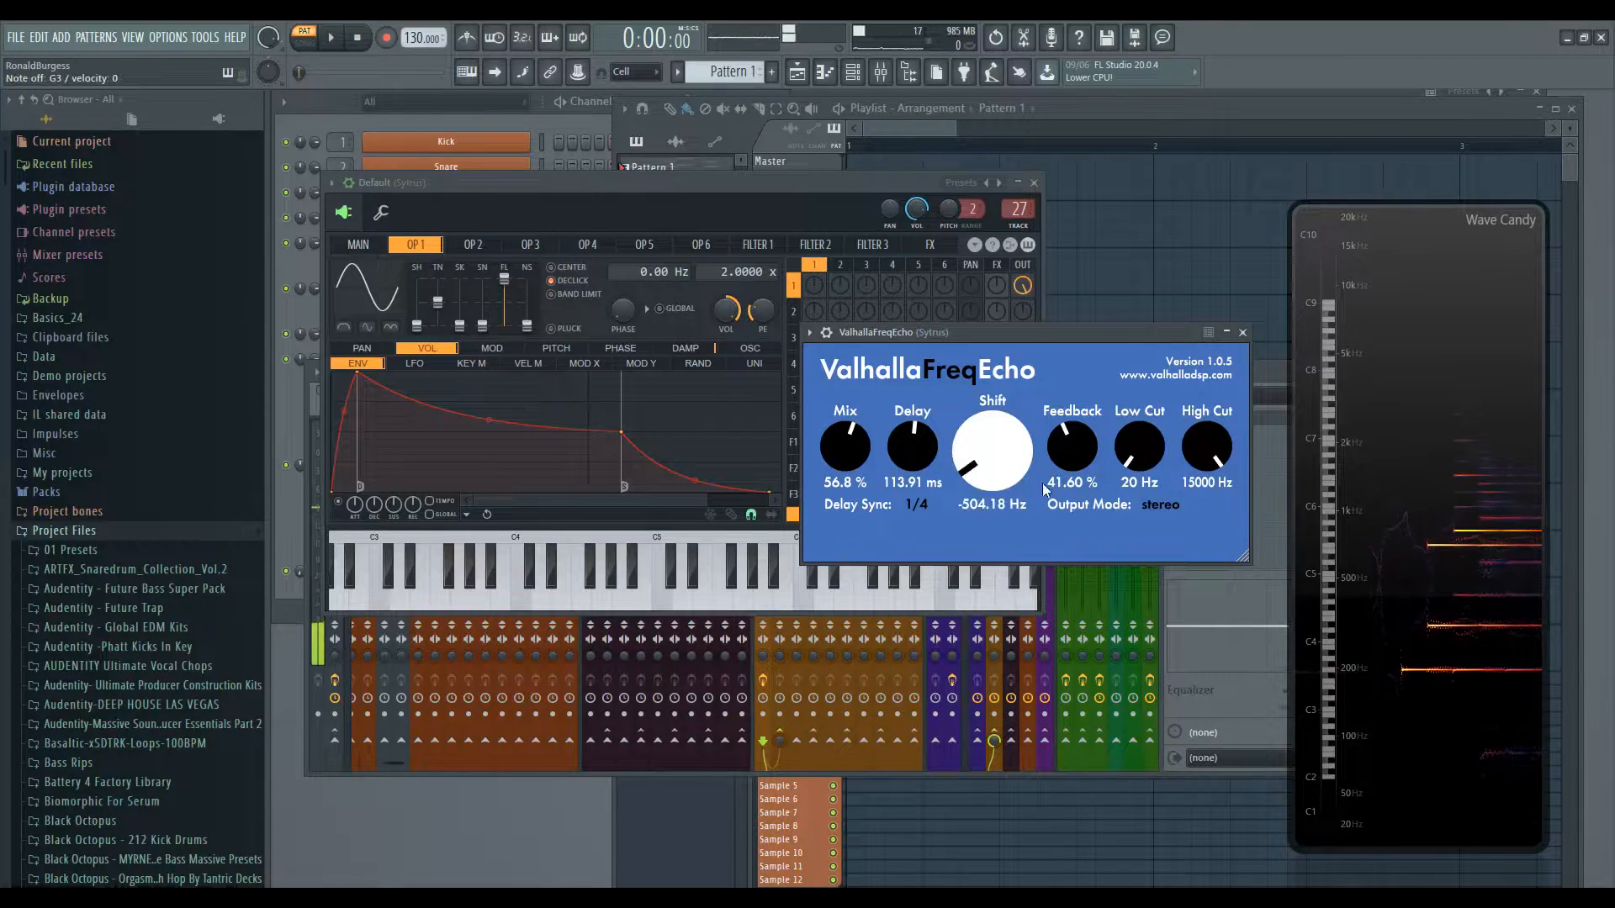
{"action": "left_click_drag", "start_coordinate": [992, 475], "coordinate": [1020, 347]}
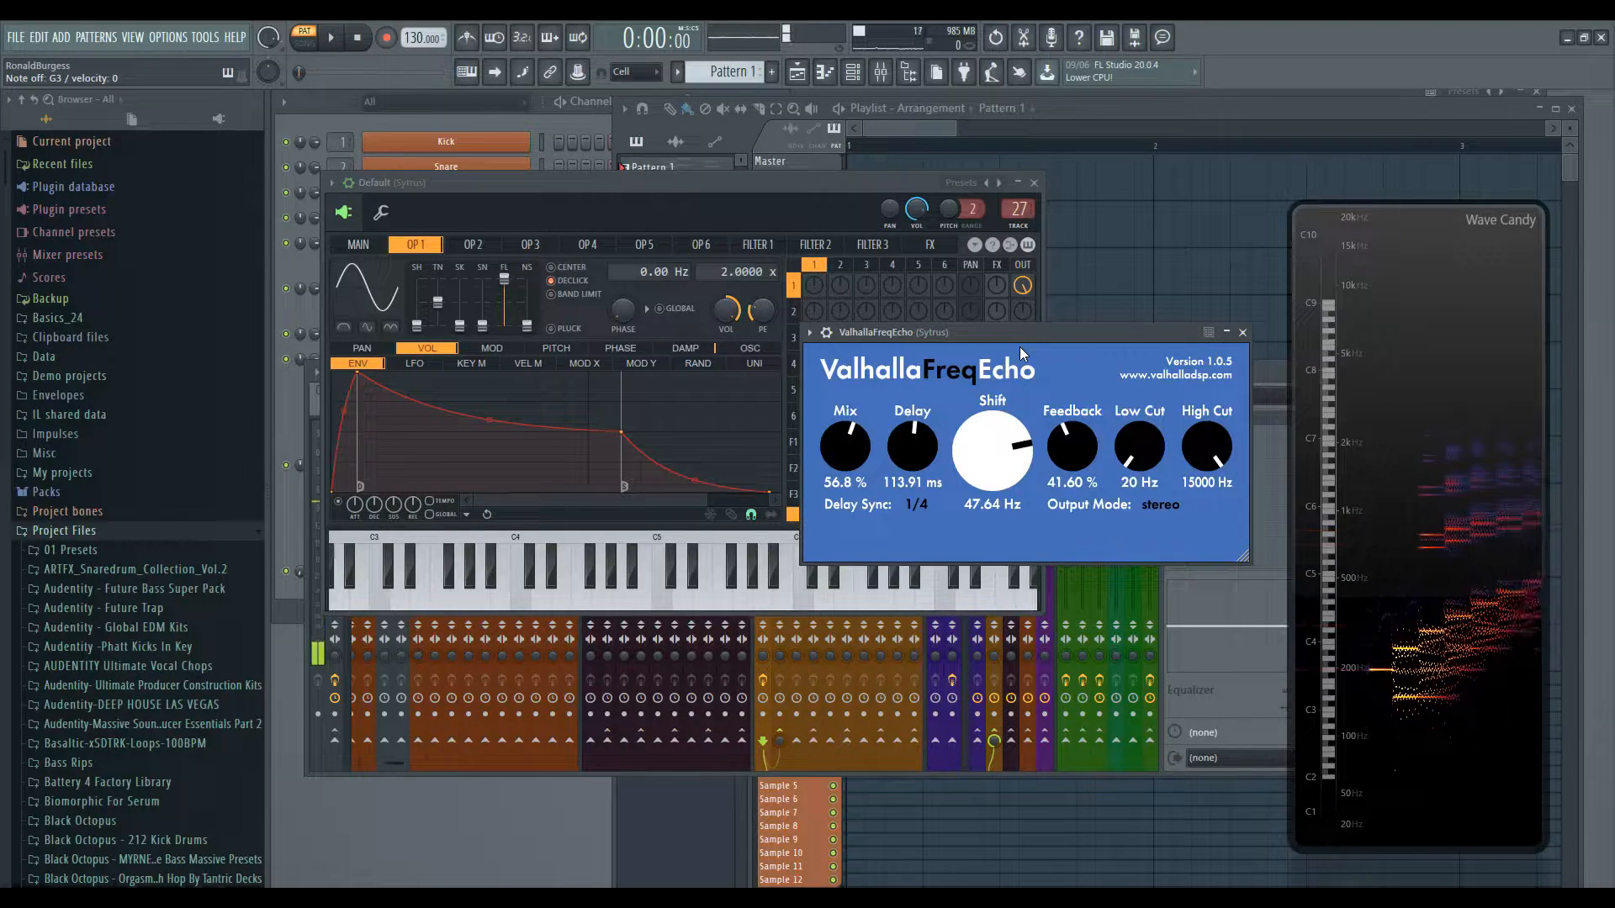
{"action": "mouse_move", "coordinate": [996, 458]}
{"action": "left_mouse_down"}
{"action": "mouse_move", "coordinate": [1003, 507]}
{"action": "mouse_move", "coordinate": [996, 477]}
{"action": "left_mouse_up"}
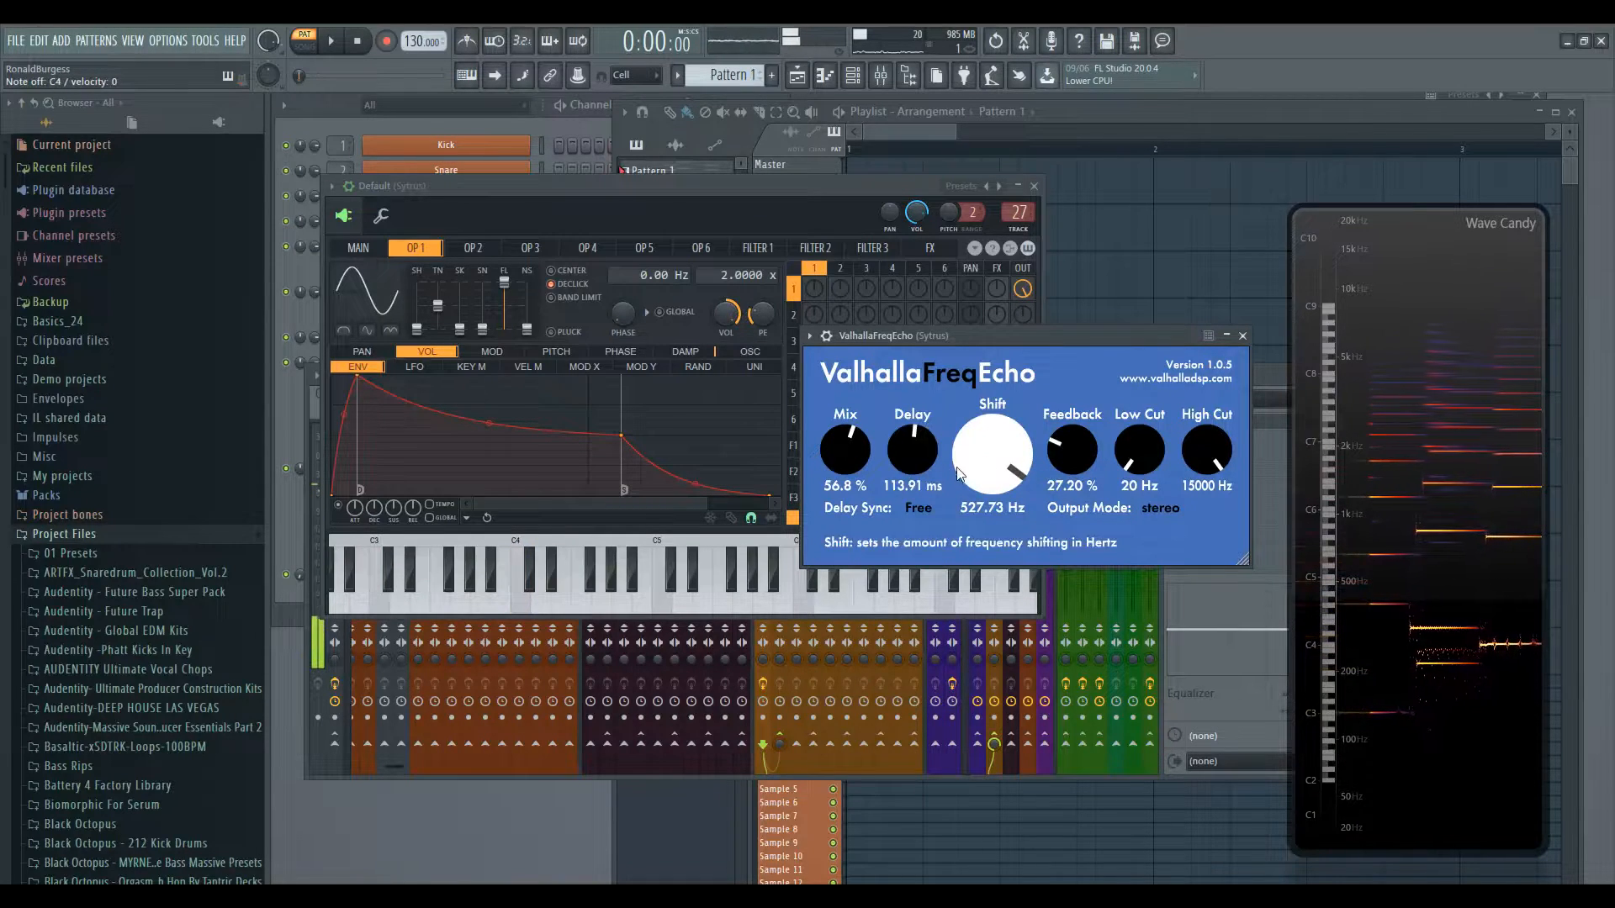
- Set Delay Sync to 1/4, then adjust Feedback to 41.60% and Shift to -88.70 Hz
{"action": "left_click", "coordinate": [926, 508]}
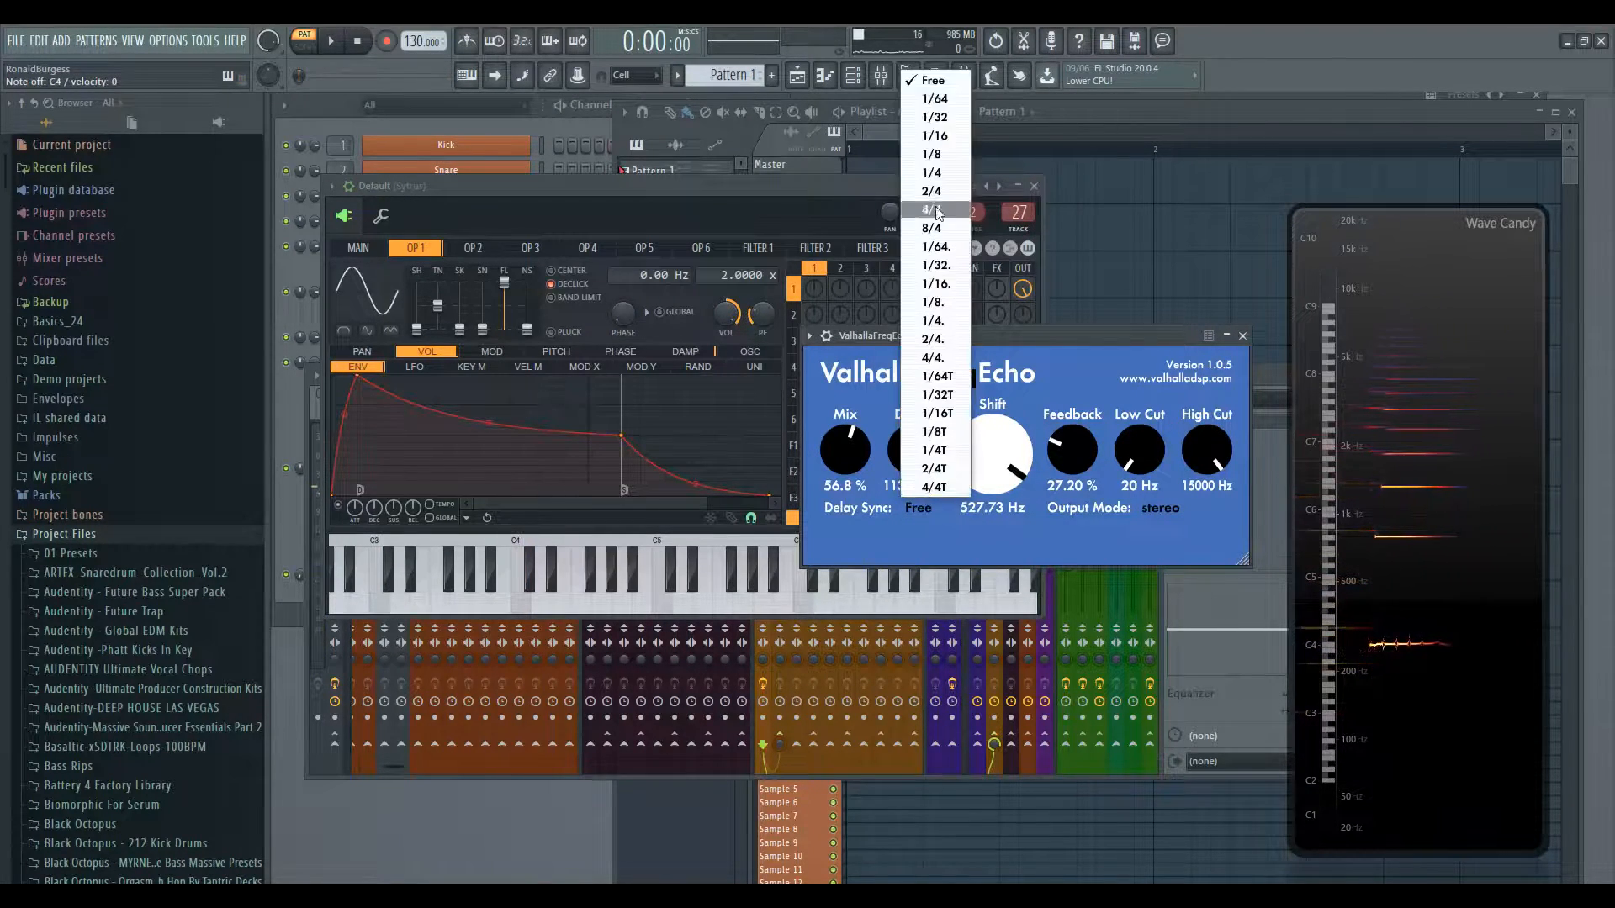
{"action": "left_click", "coordinate": [961, 248]}
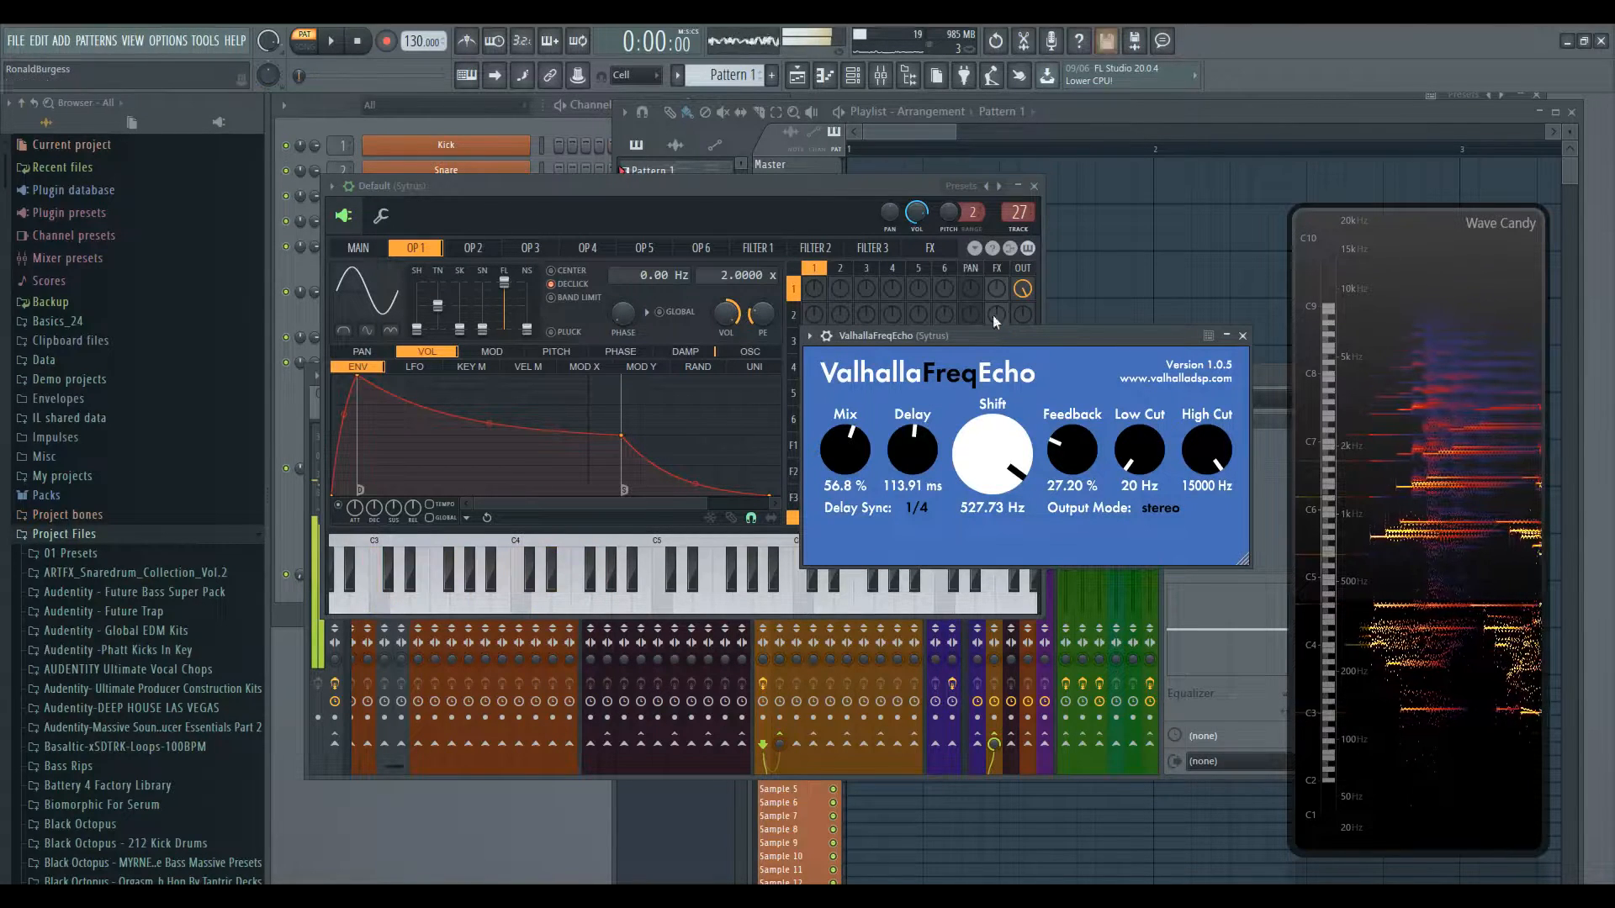
{"action": "left_click_drag", "start_coordinate": [1067, 429], "coordinate": [1066, 424]}
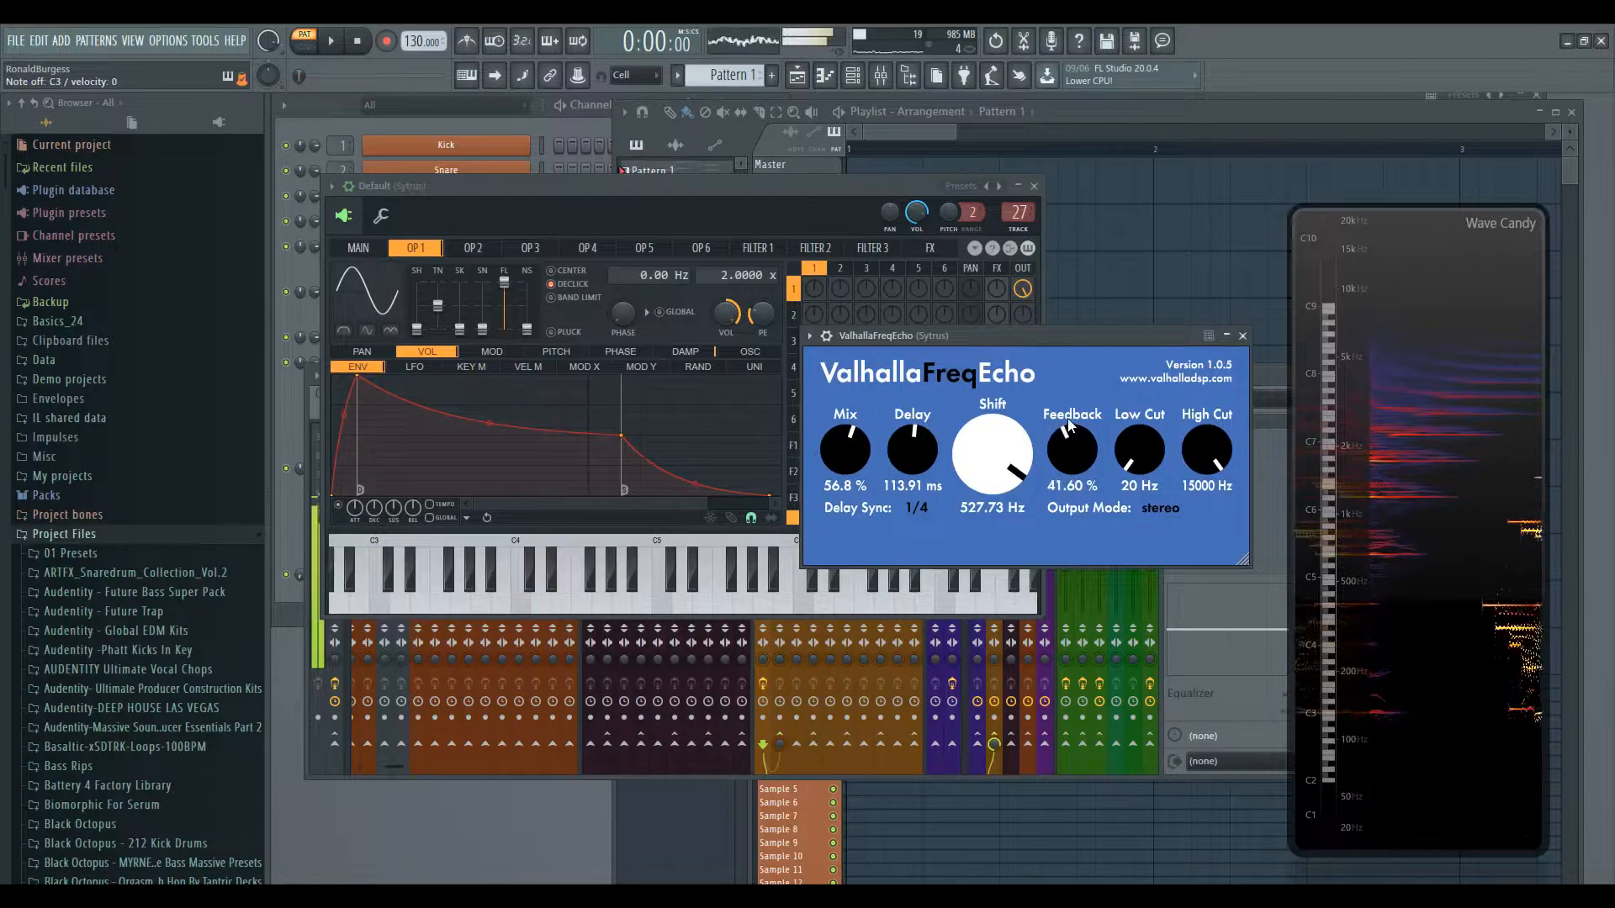
{"action": "left_click_drag", "start_coordinate": [992, 454], "coordinate": [1003, 613]}
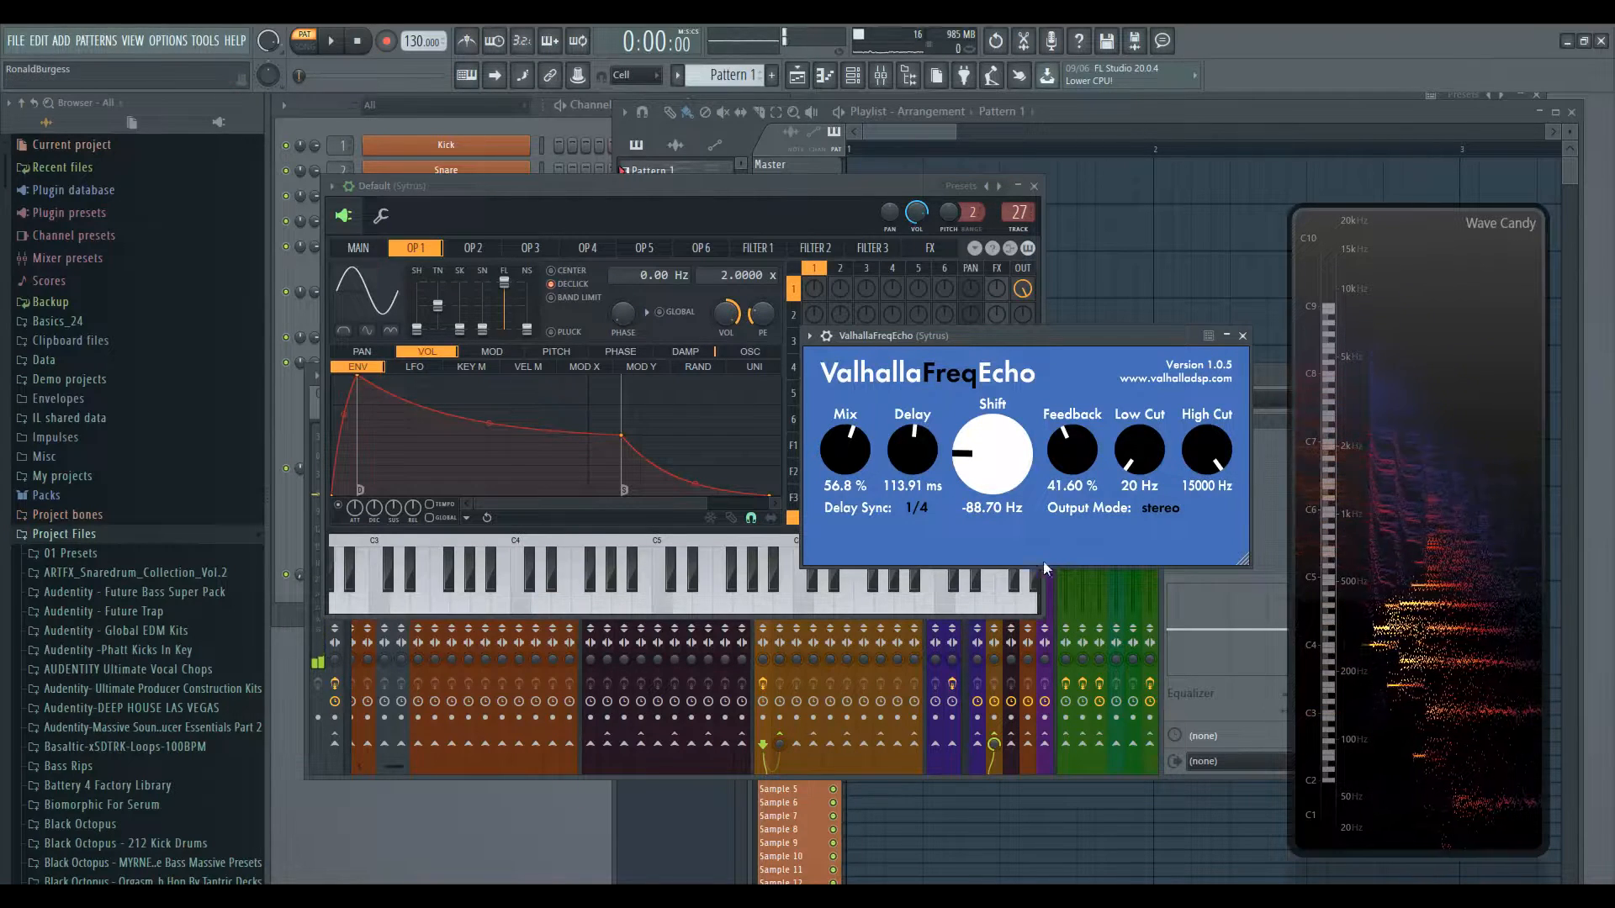
- Switch to Pattern 3 and set the subtractive Sytrus FreqEcho's Mix to 62.8% and Delay Sync to 1/4
{"action": "left_click", "coordinate": [917, 508]}
{"action": "left_click", "coordinate": [925, 81]}
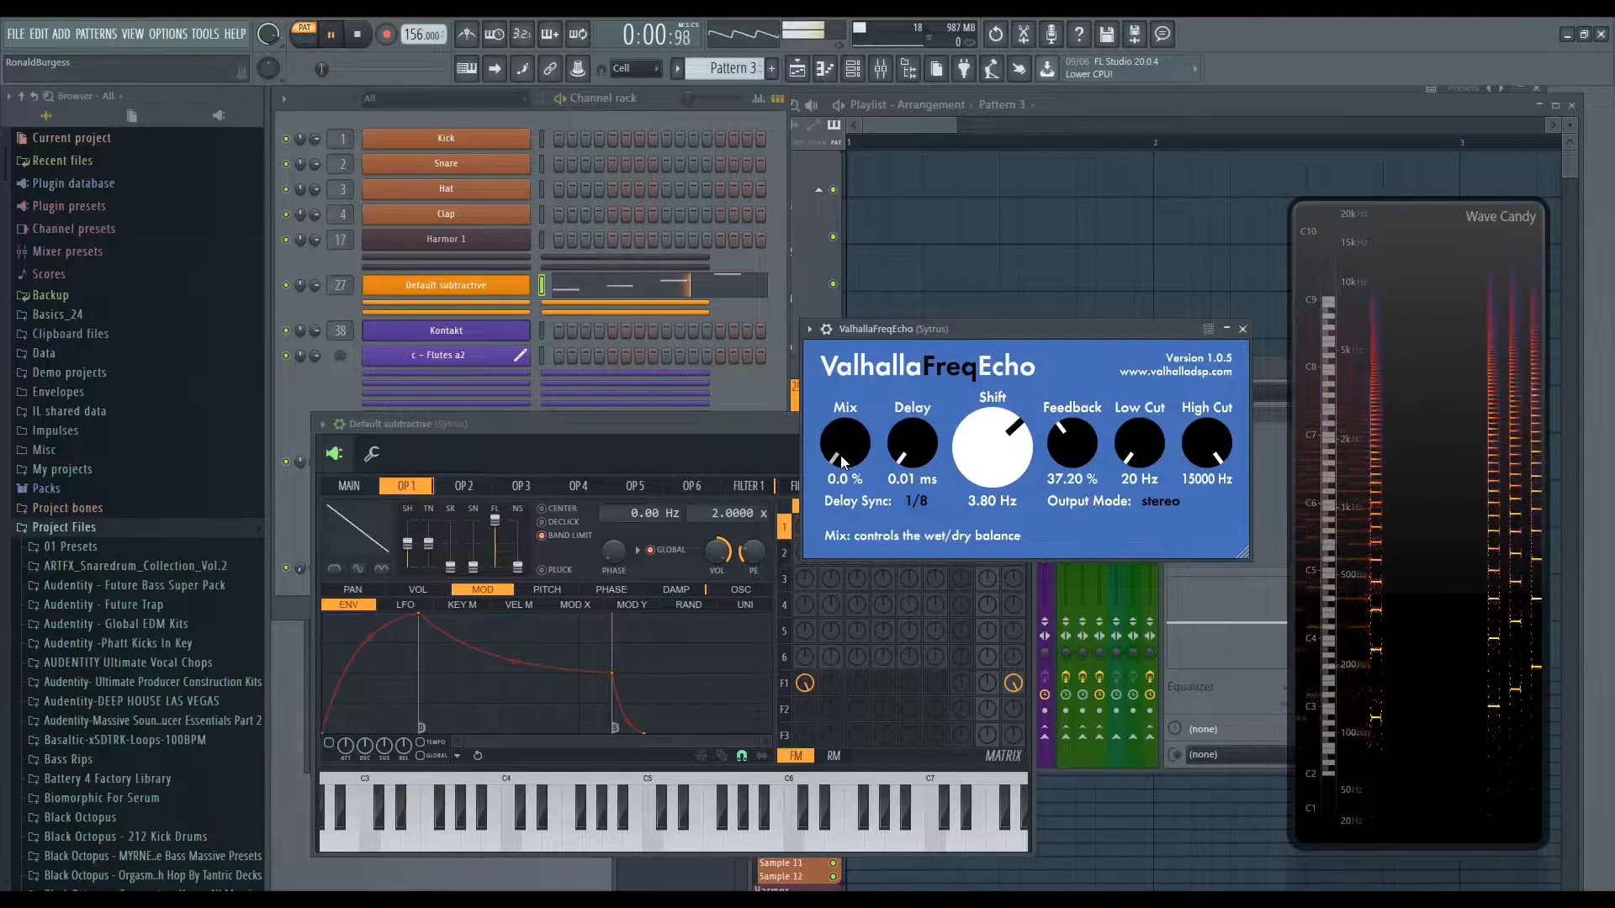
{"action": "left_click_drag", "start_coordinate": [850, 465], "coordinate": [824, 378]}
{"action": "scroll", "coordinate": [845, 454], "scroll_direction": "down", "scroll_amount": 1}
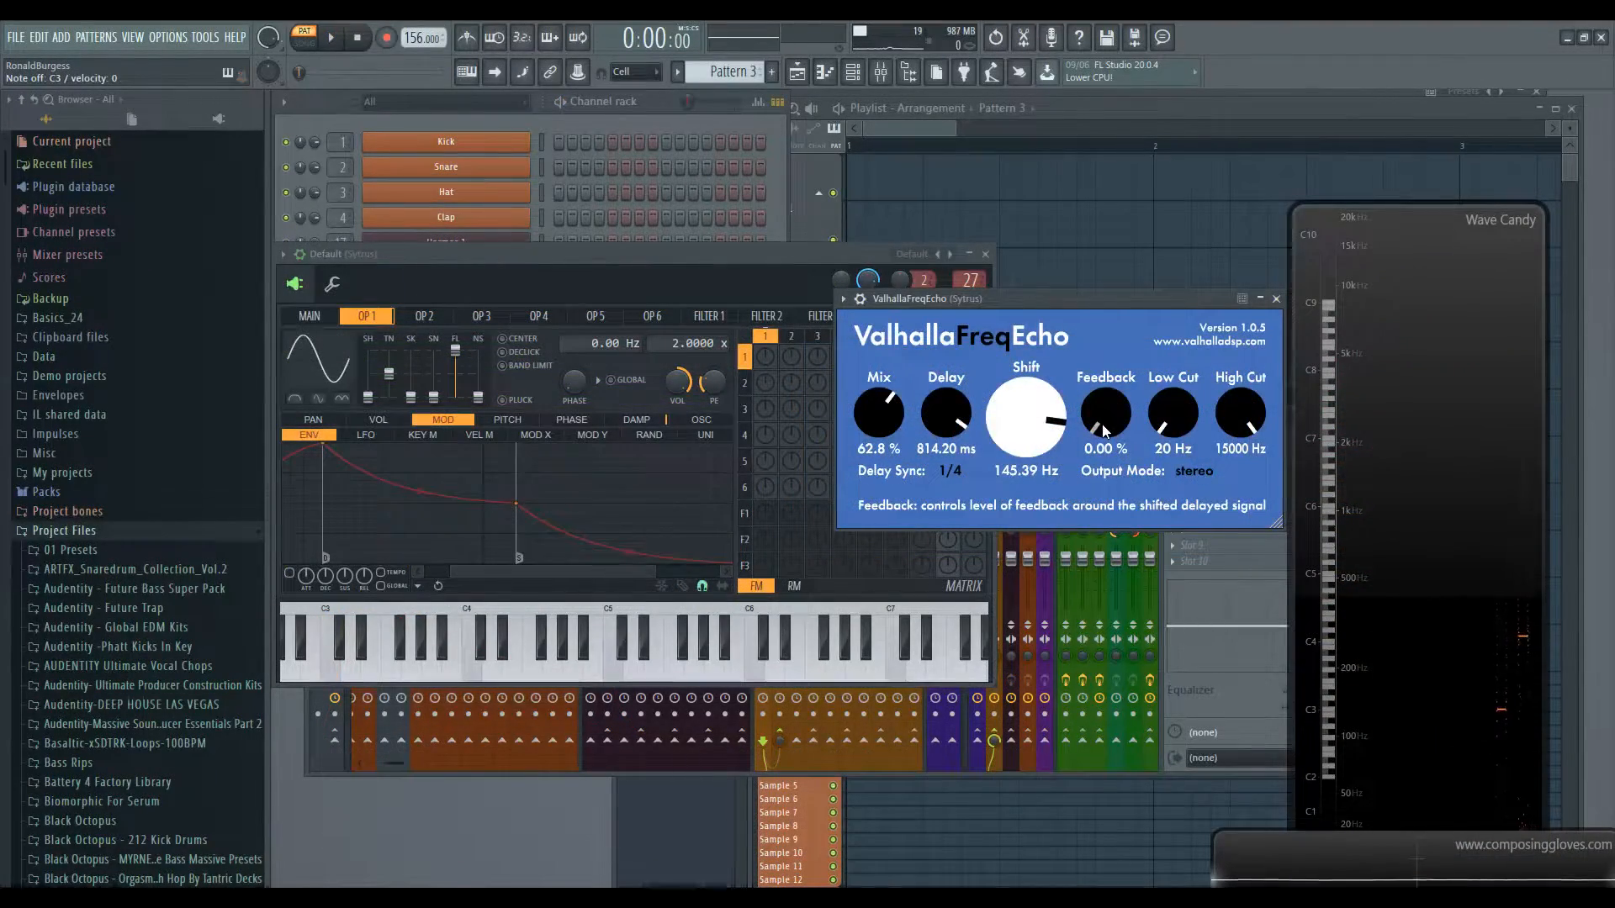
- Set Feedback to 62.00% and sweep High Cut down and up, ending at 8840 Hz
{"action": "left_click_drag", "start_coordinate": [1103, 430], "coordinate": [1117, 292]}
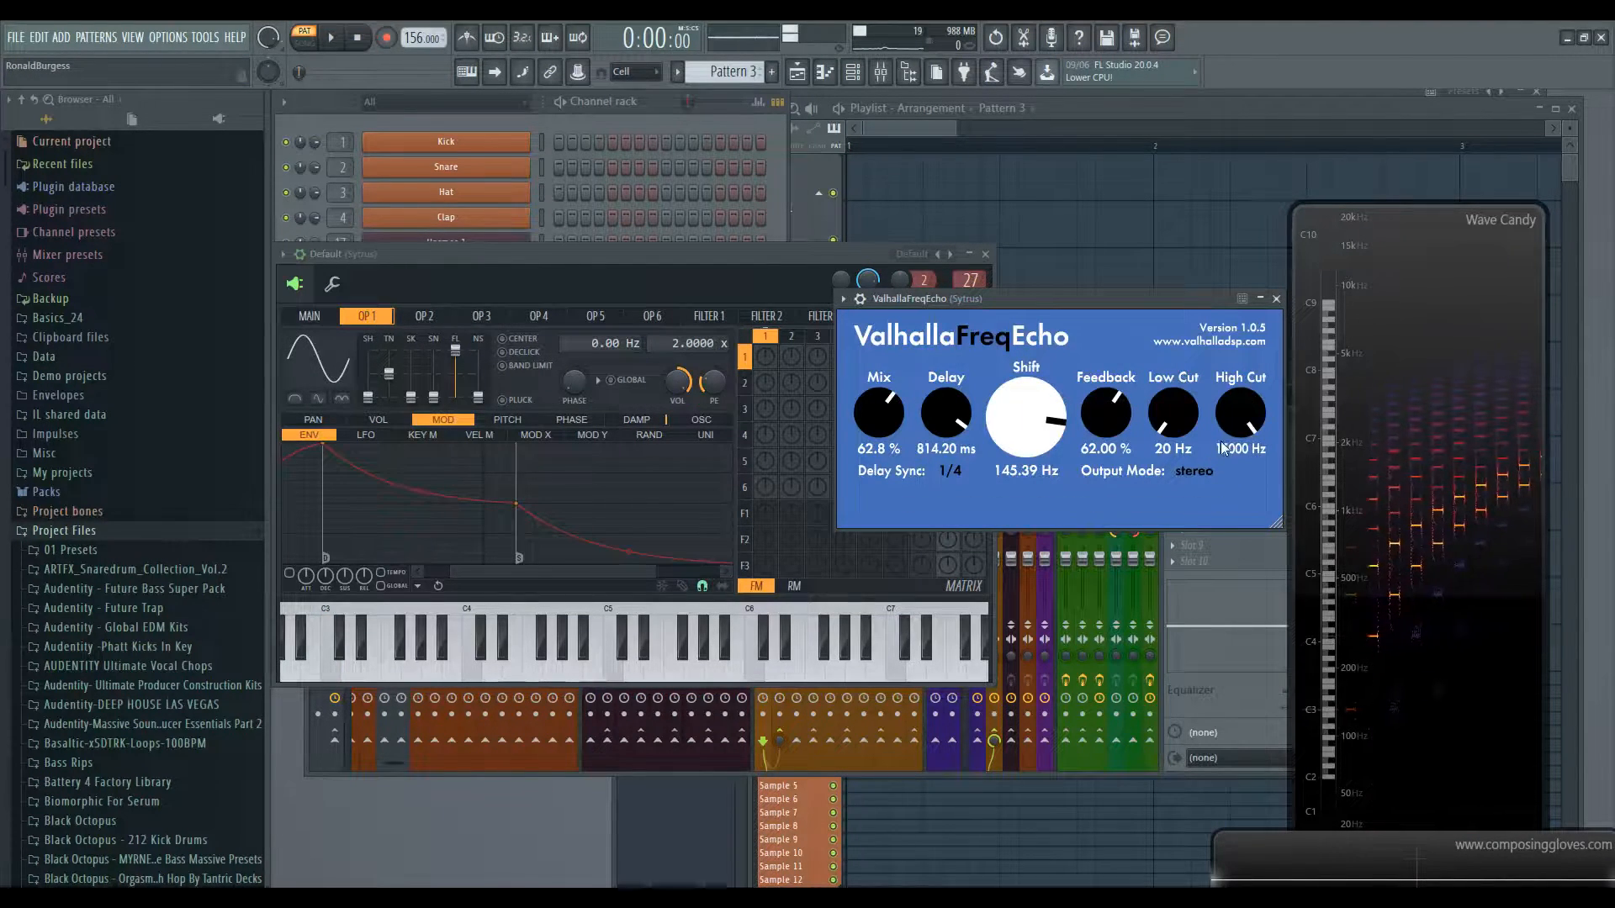
{"action": "left_click_drag", "start_coordinate": [1228, 450], "coordinate": [1238, 594]}
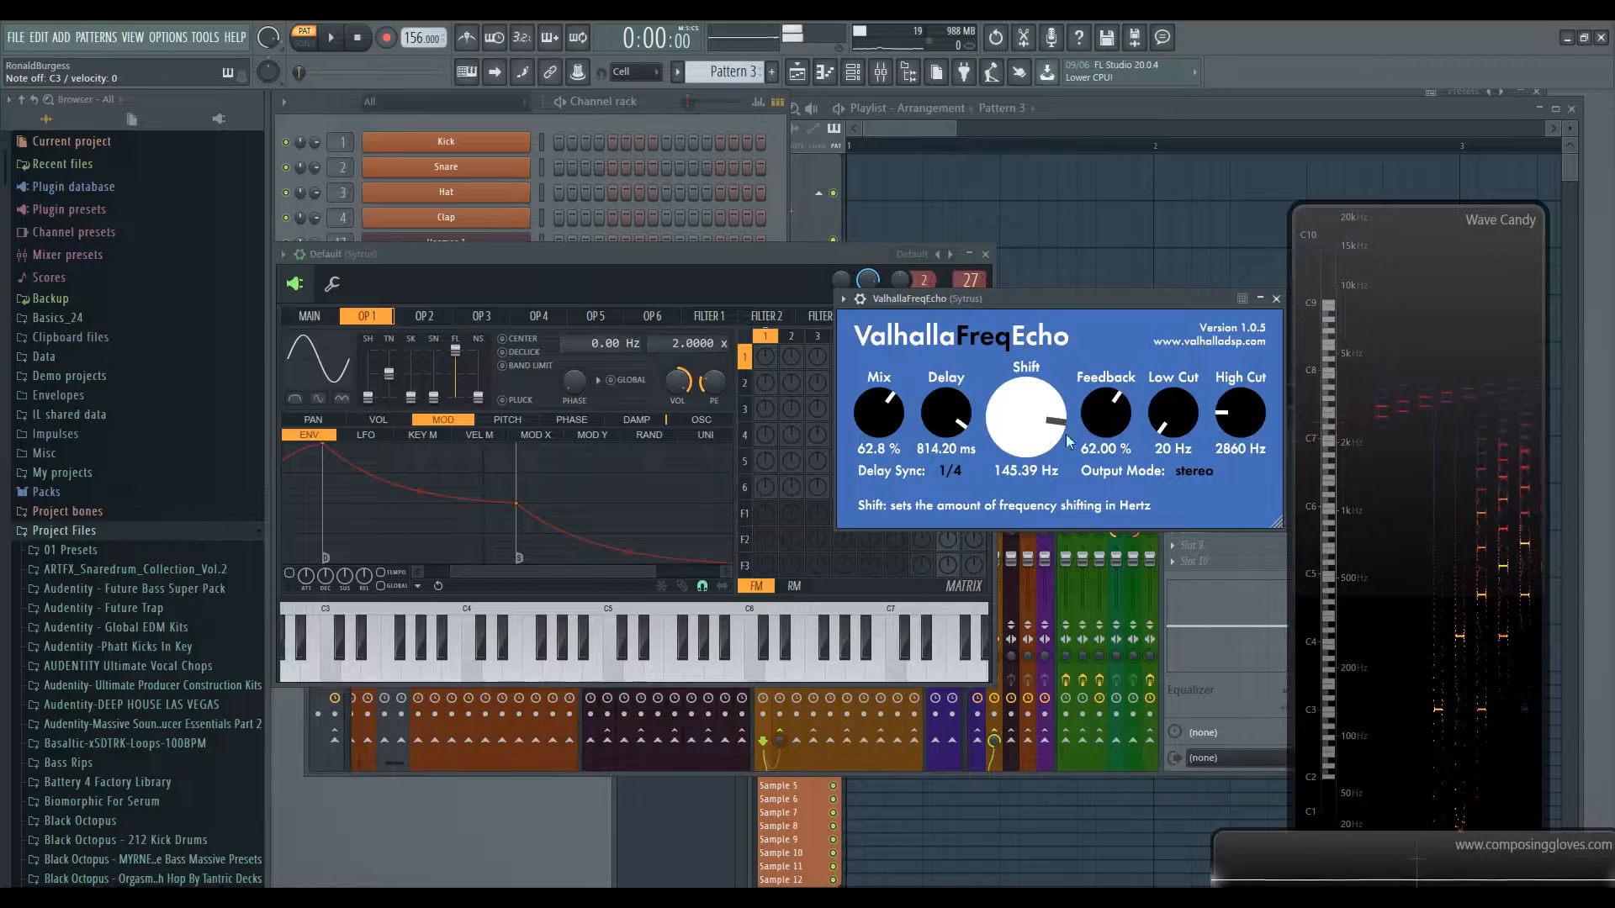
{"action": "left_click_drag", "start_coordinate": [1233, 417], "coordinate": [1241, 488]}
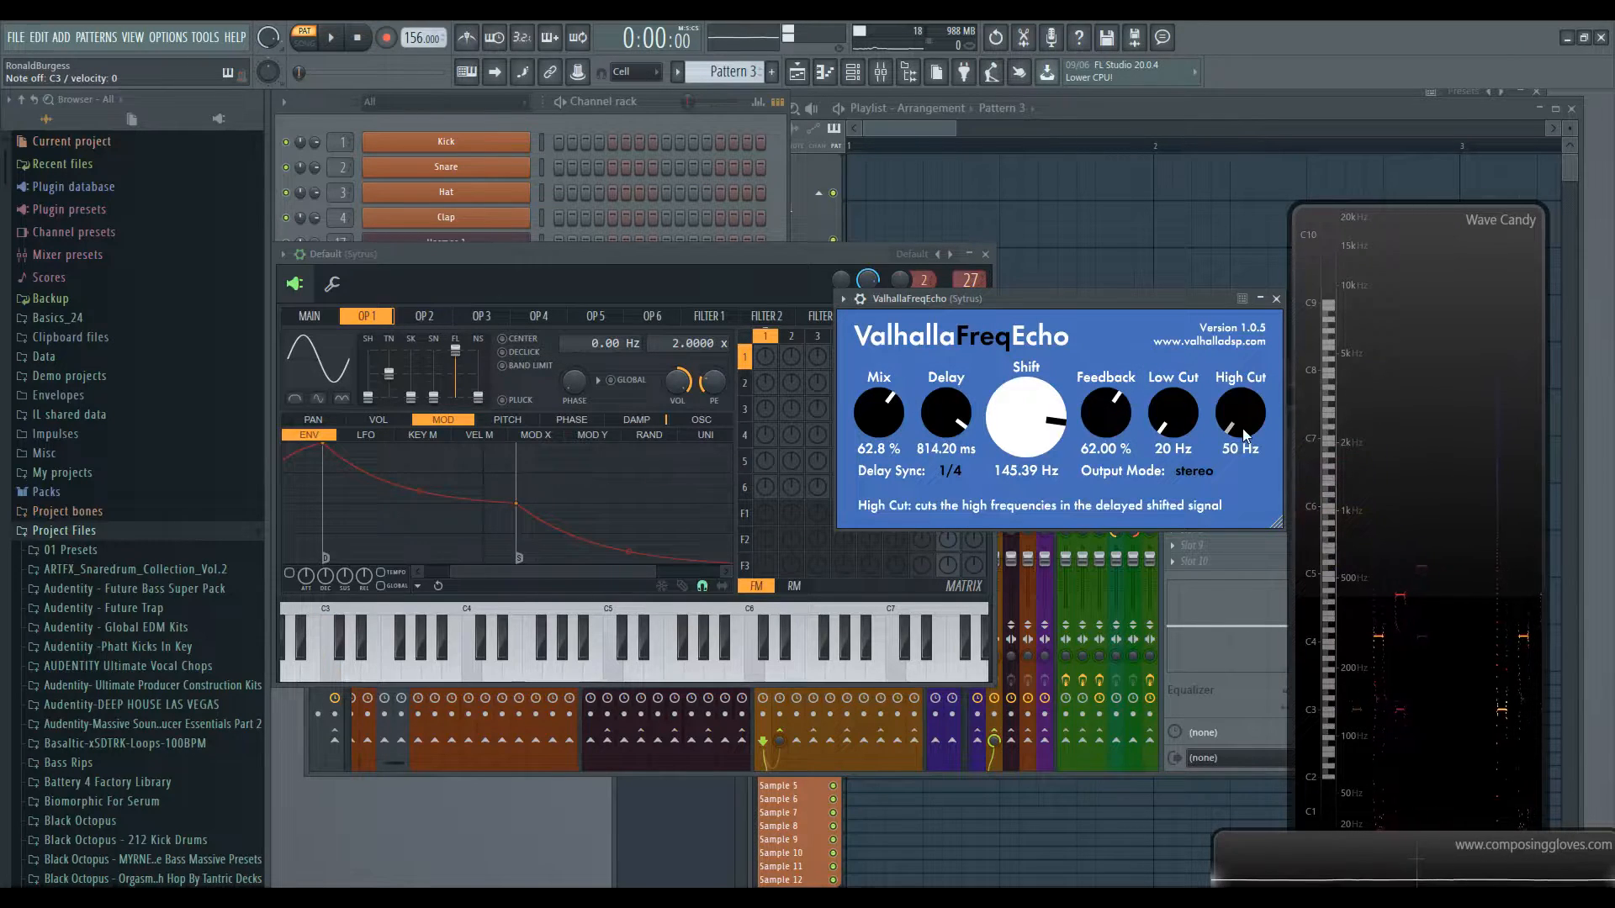
{"action": "left_click_drag", "start_coordinate": [1245, 429], "coordinate": [1248, 357]}
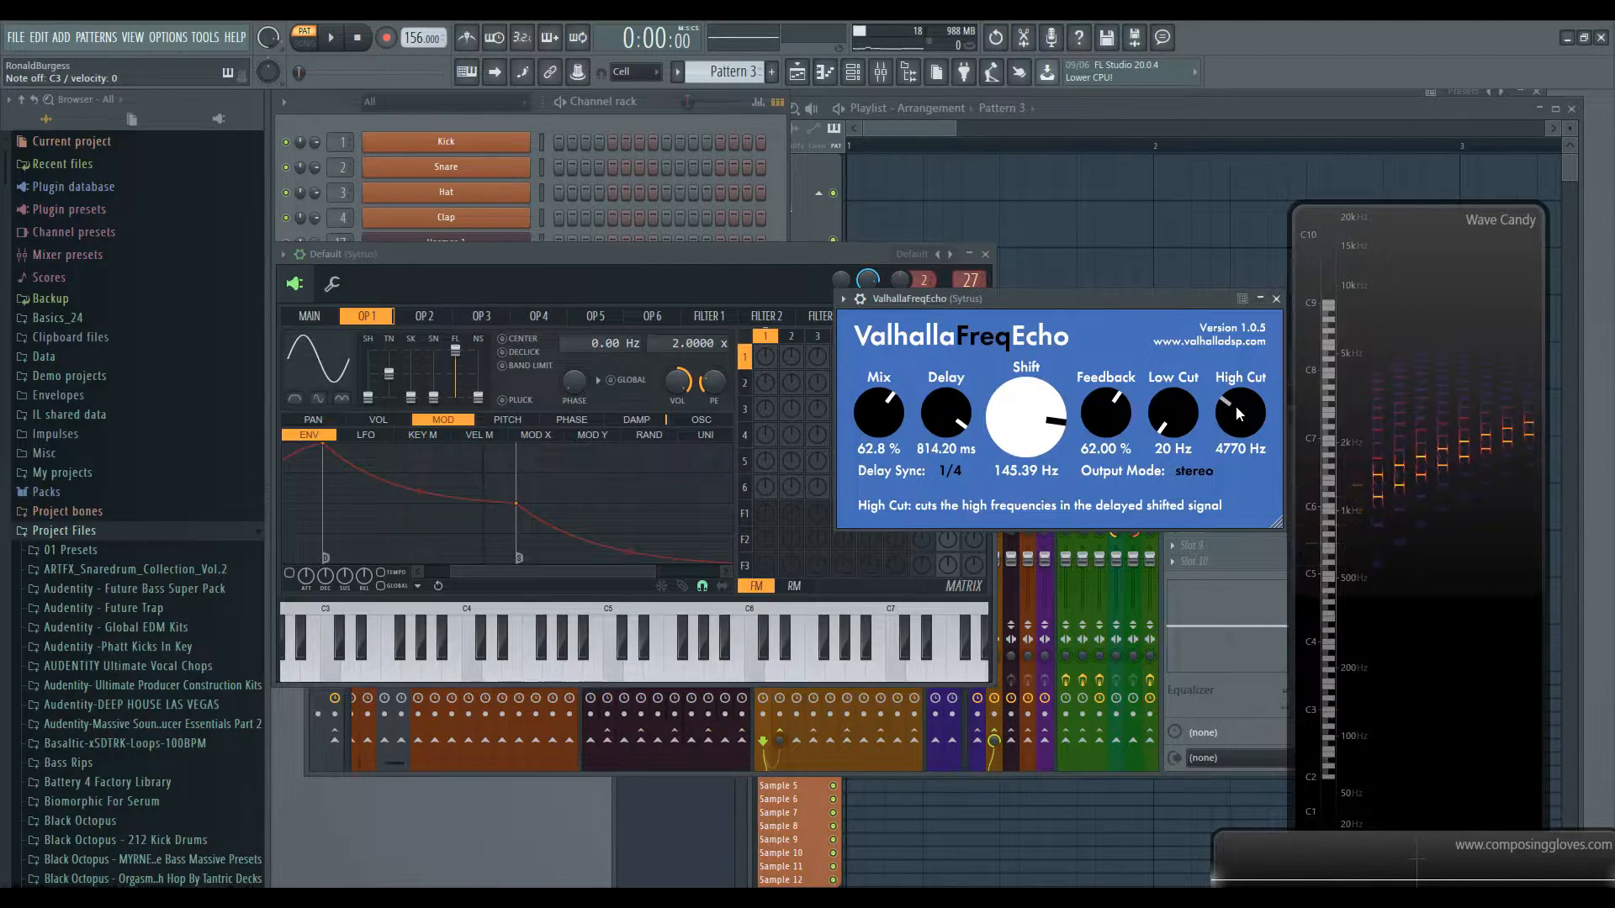
{"action": "left_click_drag", "start_coordinate": [1234, 406], "coordinate": [1249, 449]}
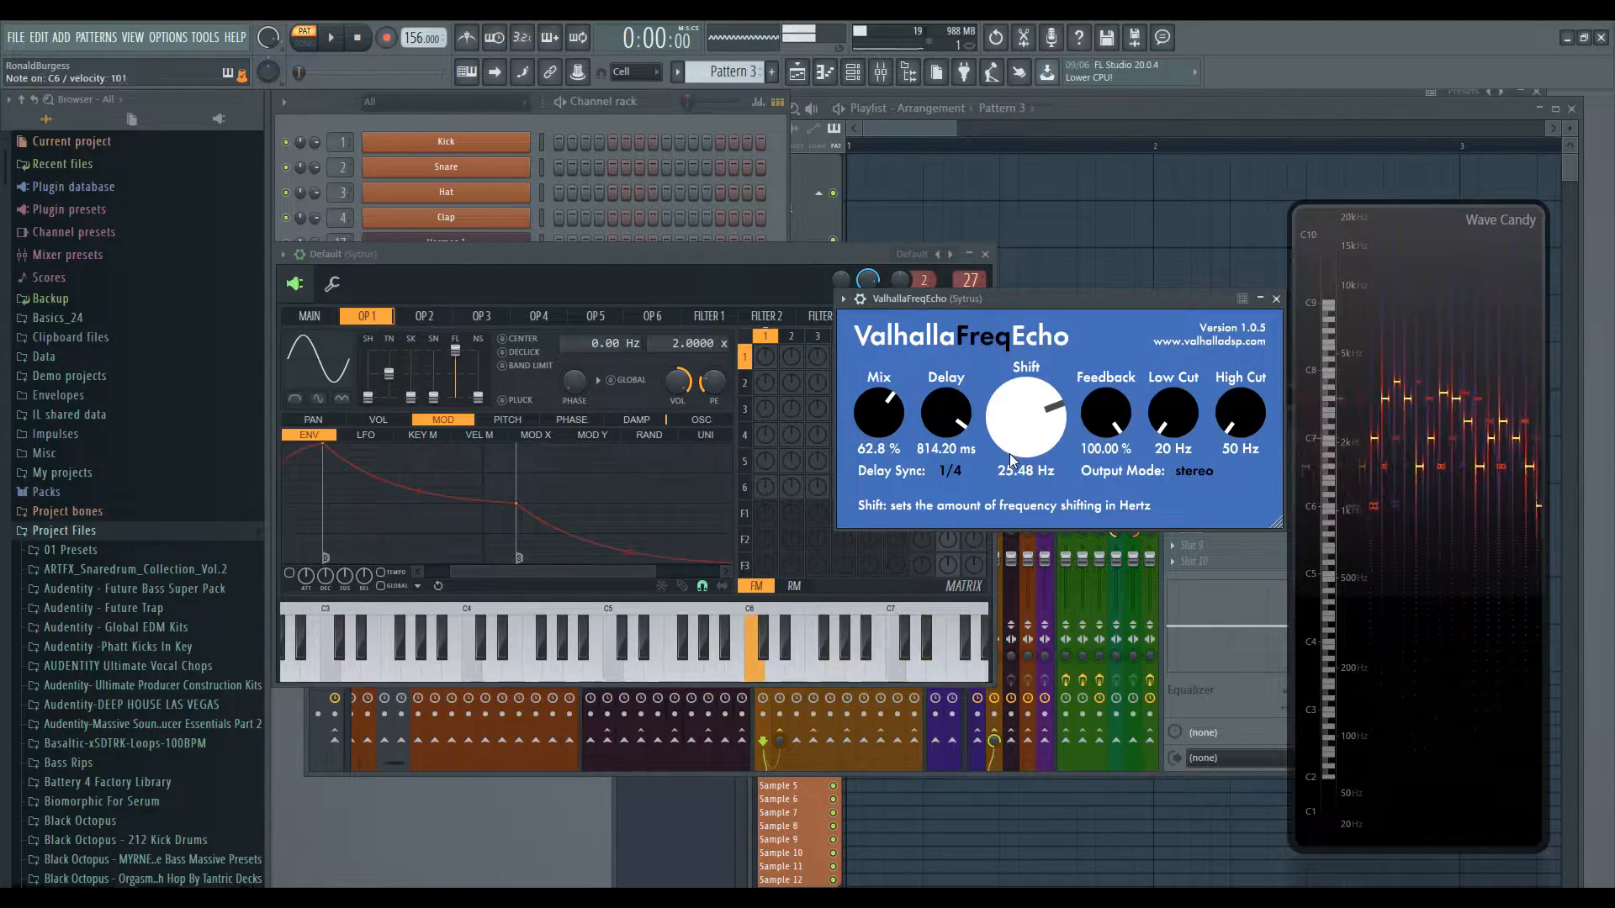
{"action": "left_click_drag", "start_coordinate": [1254, 420], "coordinate": [1250, 313]}
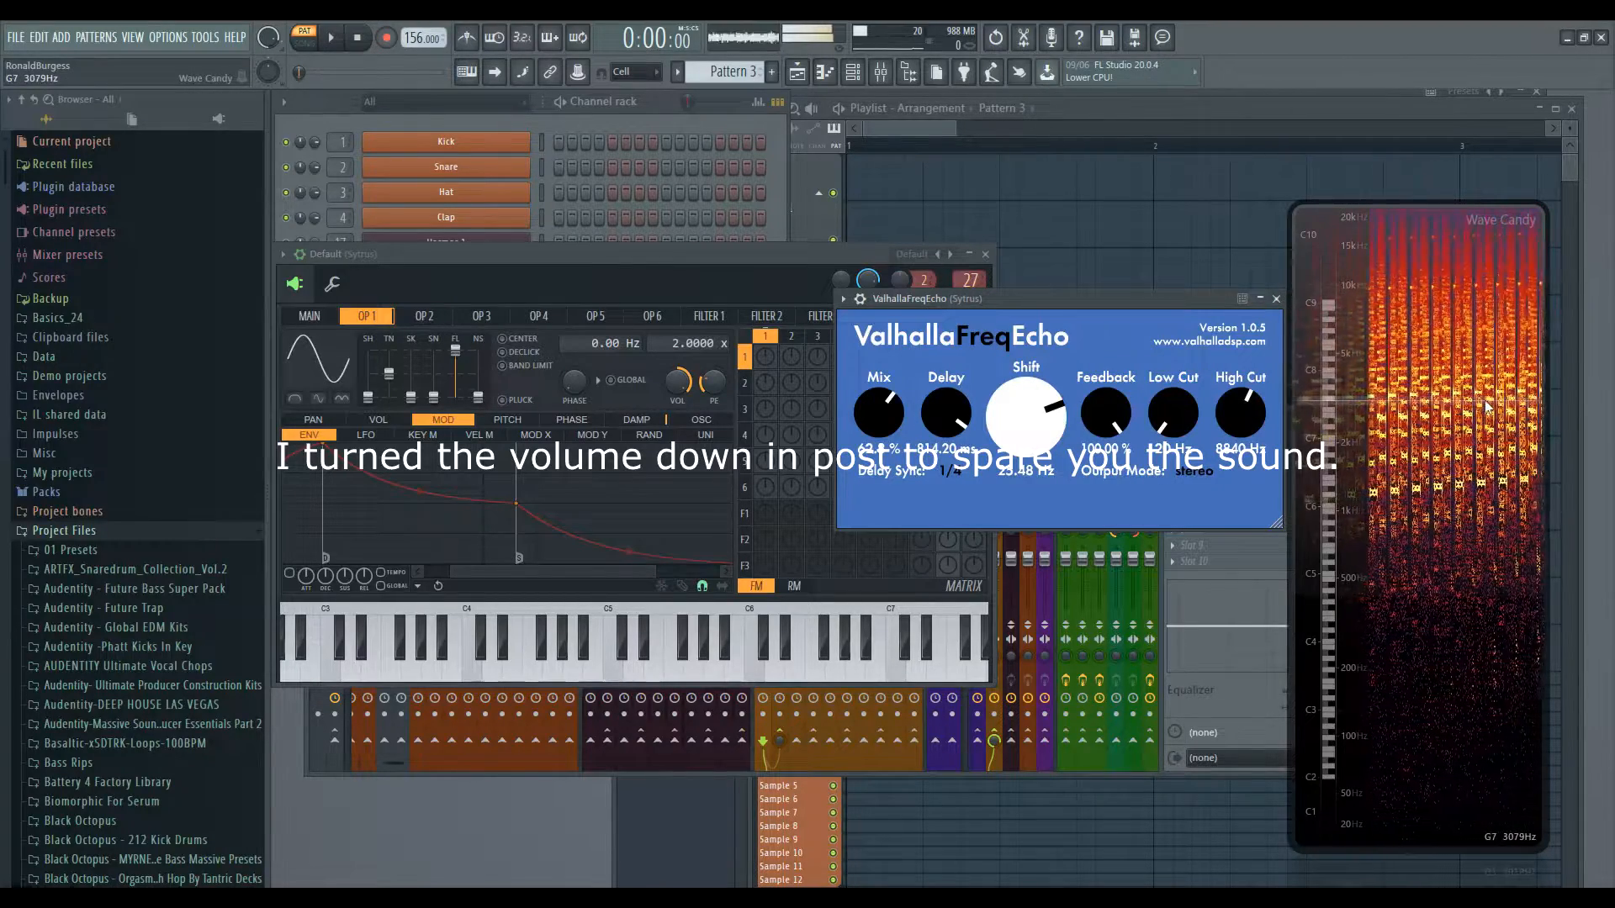
- Start playback, turn Feedback down to 0.00% and set Shift to 100.83 Hz
{"action": "key", "text": "space"}
{"action": "left_click_drag", "start_coordinate": [1106, 412], "coordinate": [1106, 436]}
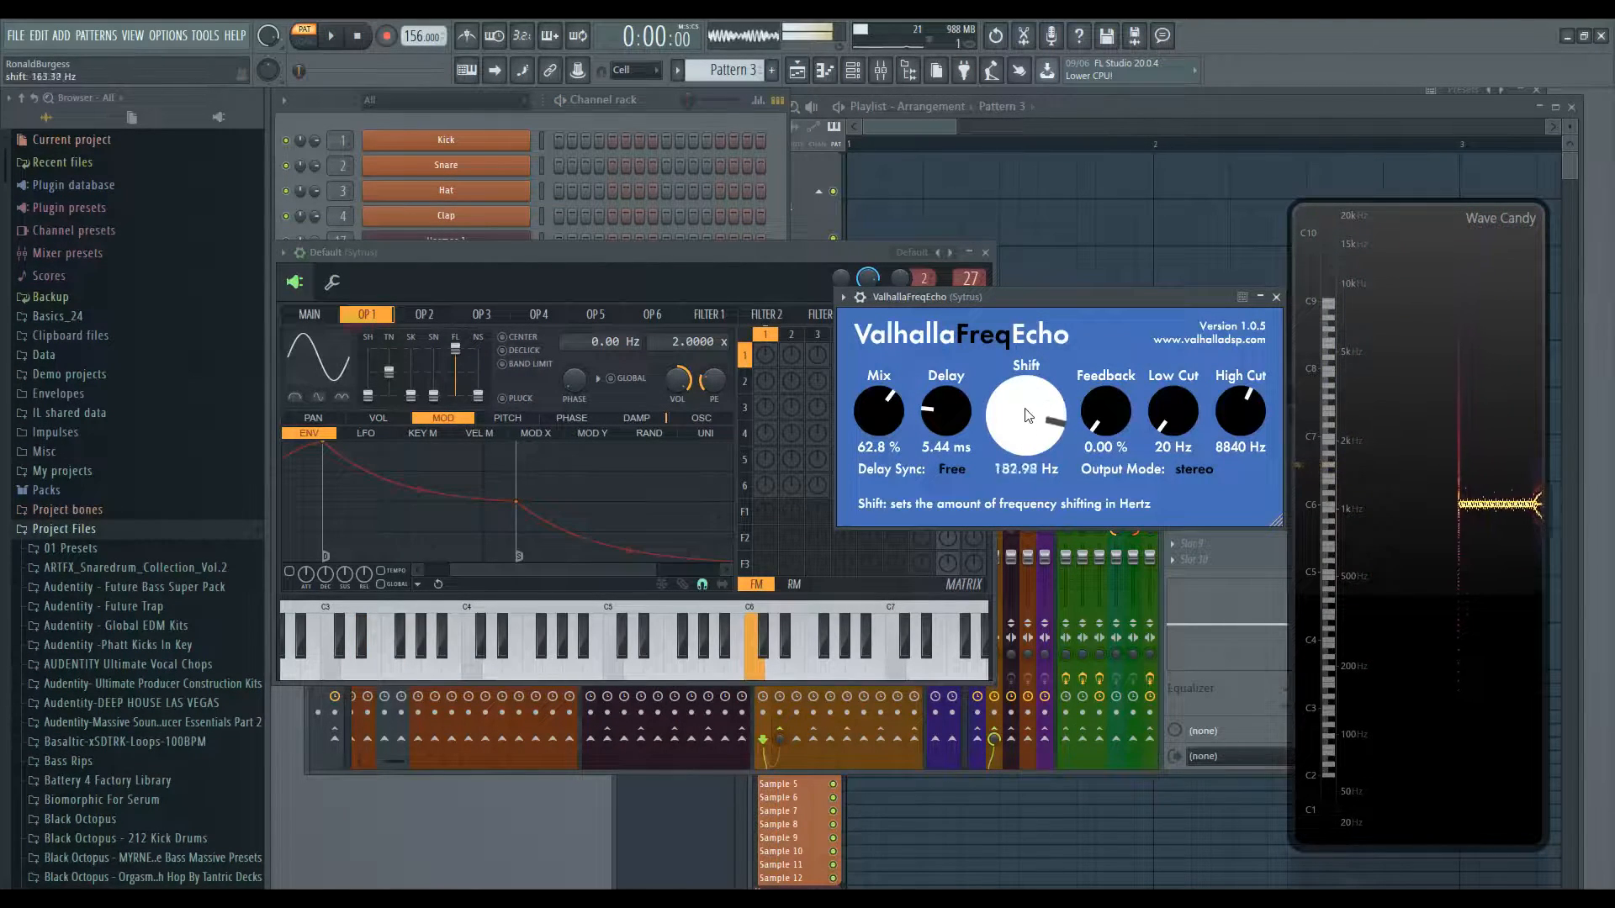
{"action": "left_click_drag", "start_coordinate": [1026, 455], "coordinate": [1035, 384]}
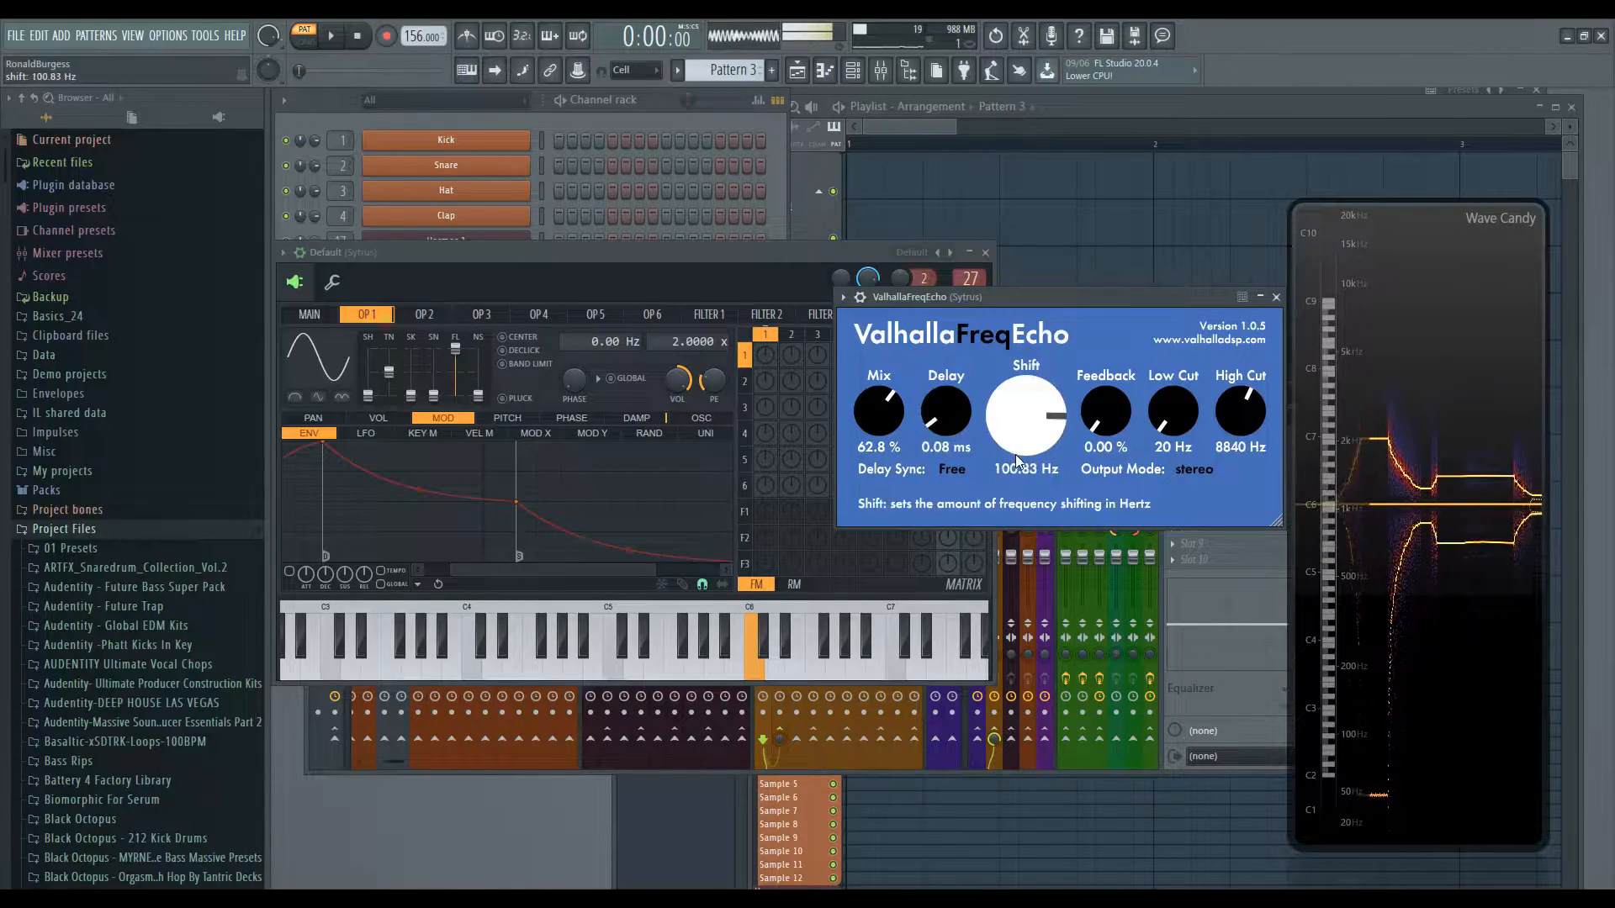
- Bring the FreqEcho window back to the front and set Shift to 0.00 Hz
{"action": "left_click", "coordinate": [388, 361]}
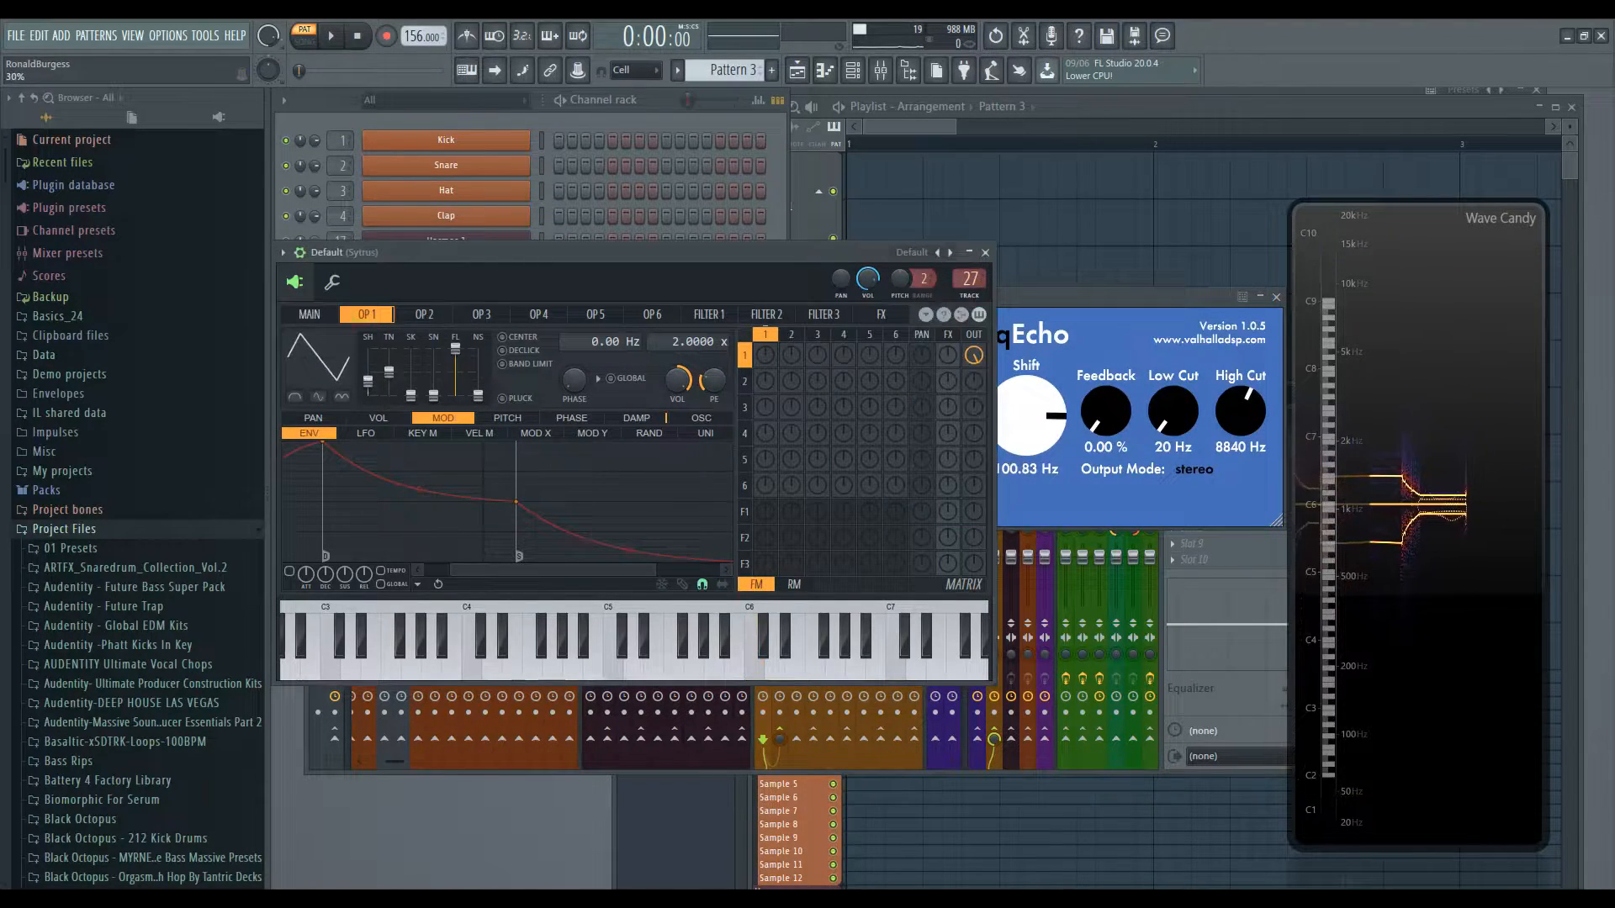
{"action": "left_click", "coordinate": [1094, 294]}
{"action": "left_click_drag", "start_coordinate": [1039, 445], "coordinate": [1036, 484]}
- Play notes on the computer keyboard while nudging the Shift knob
{"action": "key", "text": "q"}
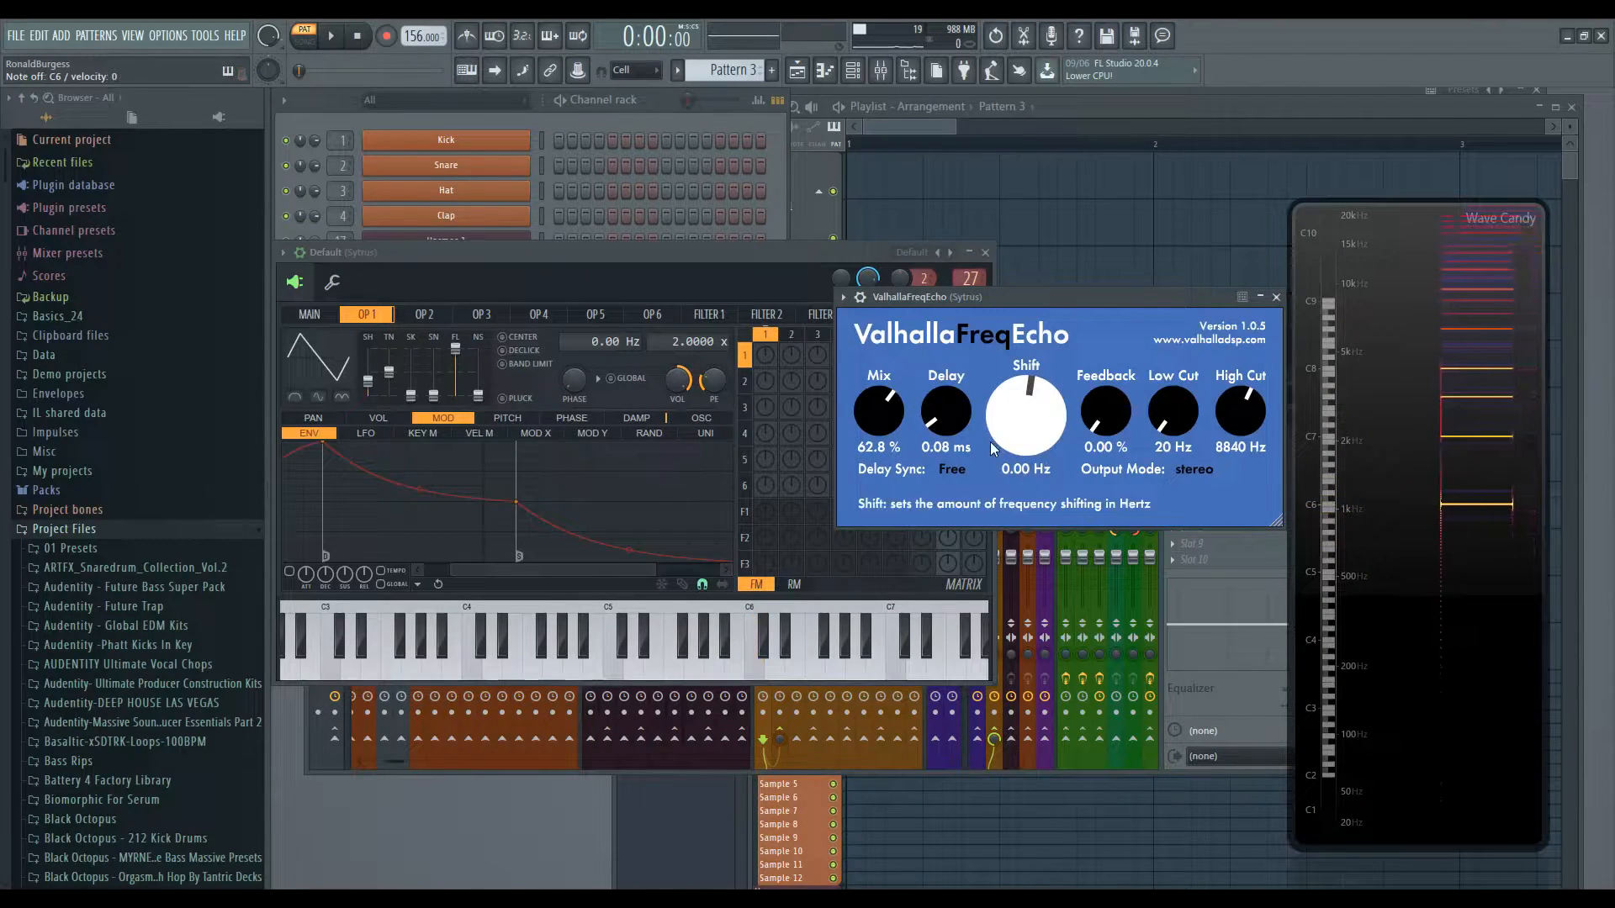
{"action": "key", "text": "z"}
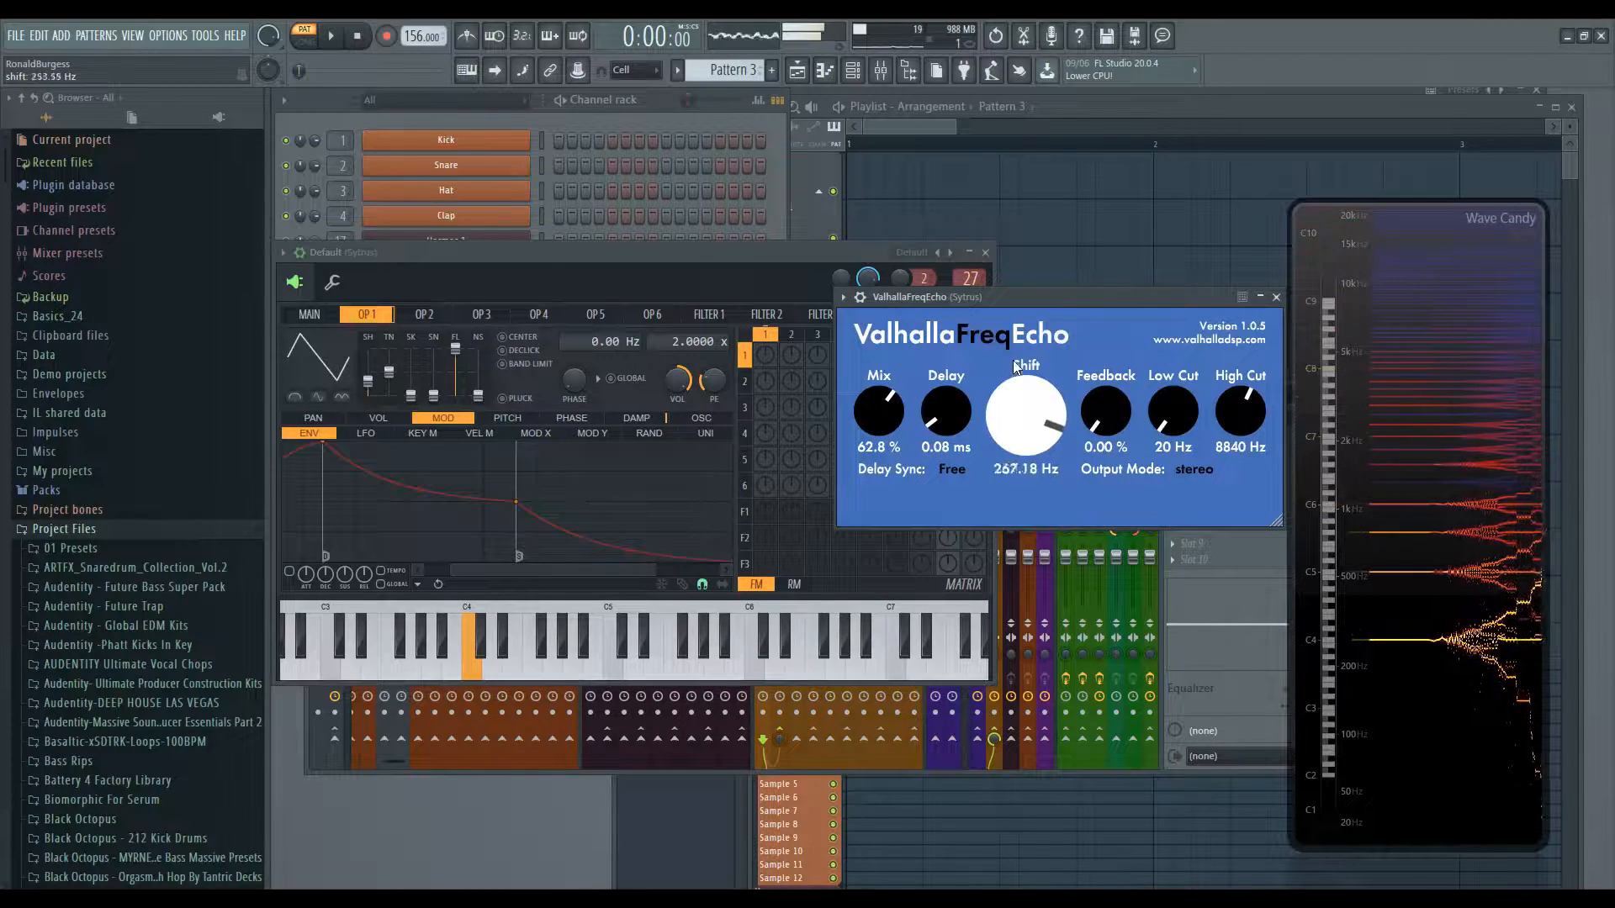
{"action": "left_click_drag", "start_coordinate": [1012, 355], "coordinate": [1012, 362]}
{"action": "key", "text": "b"}
{"action": "key", "text": "v"}
{"action": "key", "text": "z"}
- Lower Delay to 0.01 ms and sweep Feedback up and down, ending at 43.60%
{"action": "left_click_drag", "start_coordinate": [964, 413], "coordinate": [955, 389]}
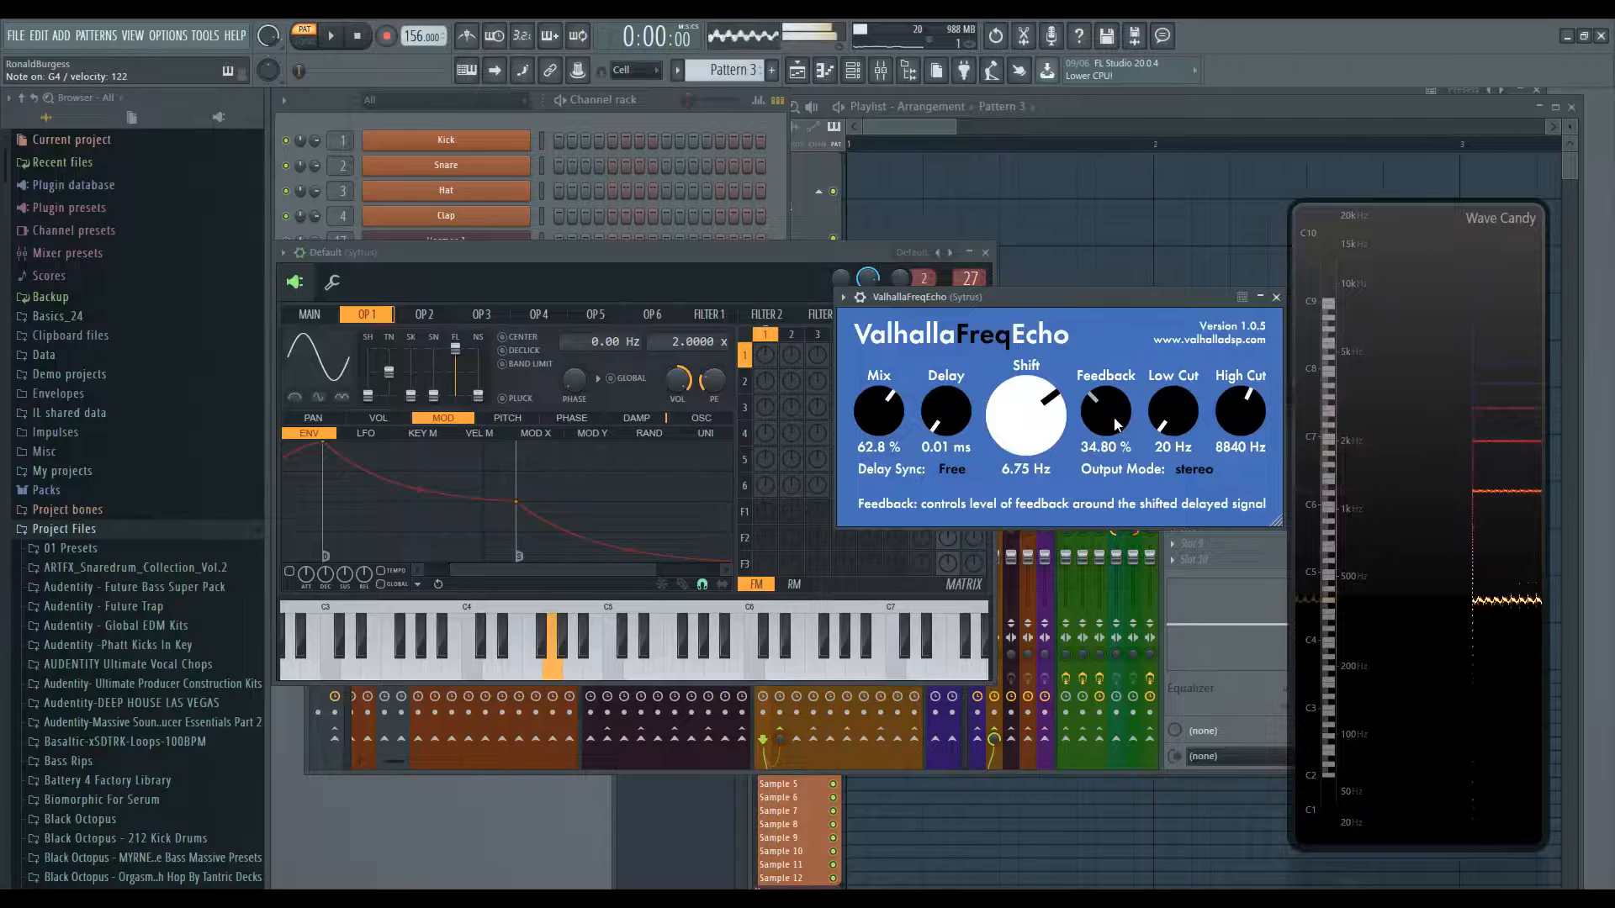
{"action": "left_click_drag", "start_coordinate": [1108, 406], "coordinate": [1107, 334]}
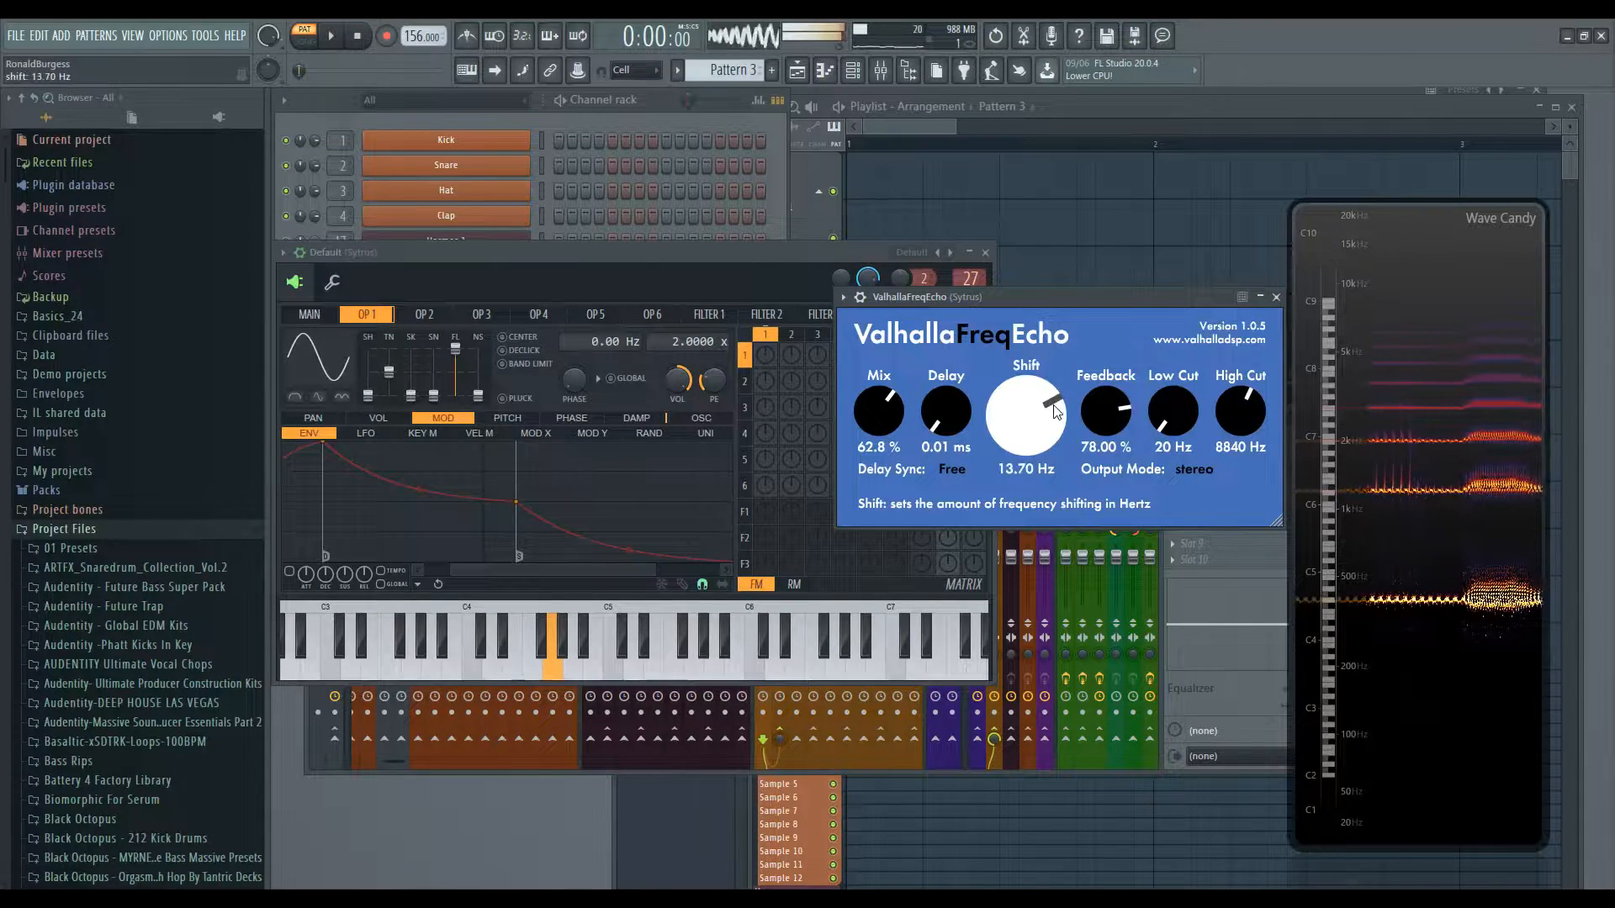
{"action": "left_click_drag", "start_coordinate": [1098, 402], "coordinate": [1104, 461]}
{"action": "left_click_drag", "start_coordinate": [1126, 663], "coordinate": [1103, 455]}
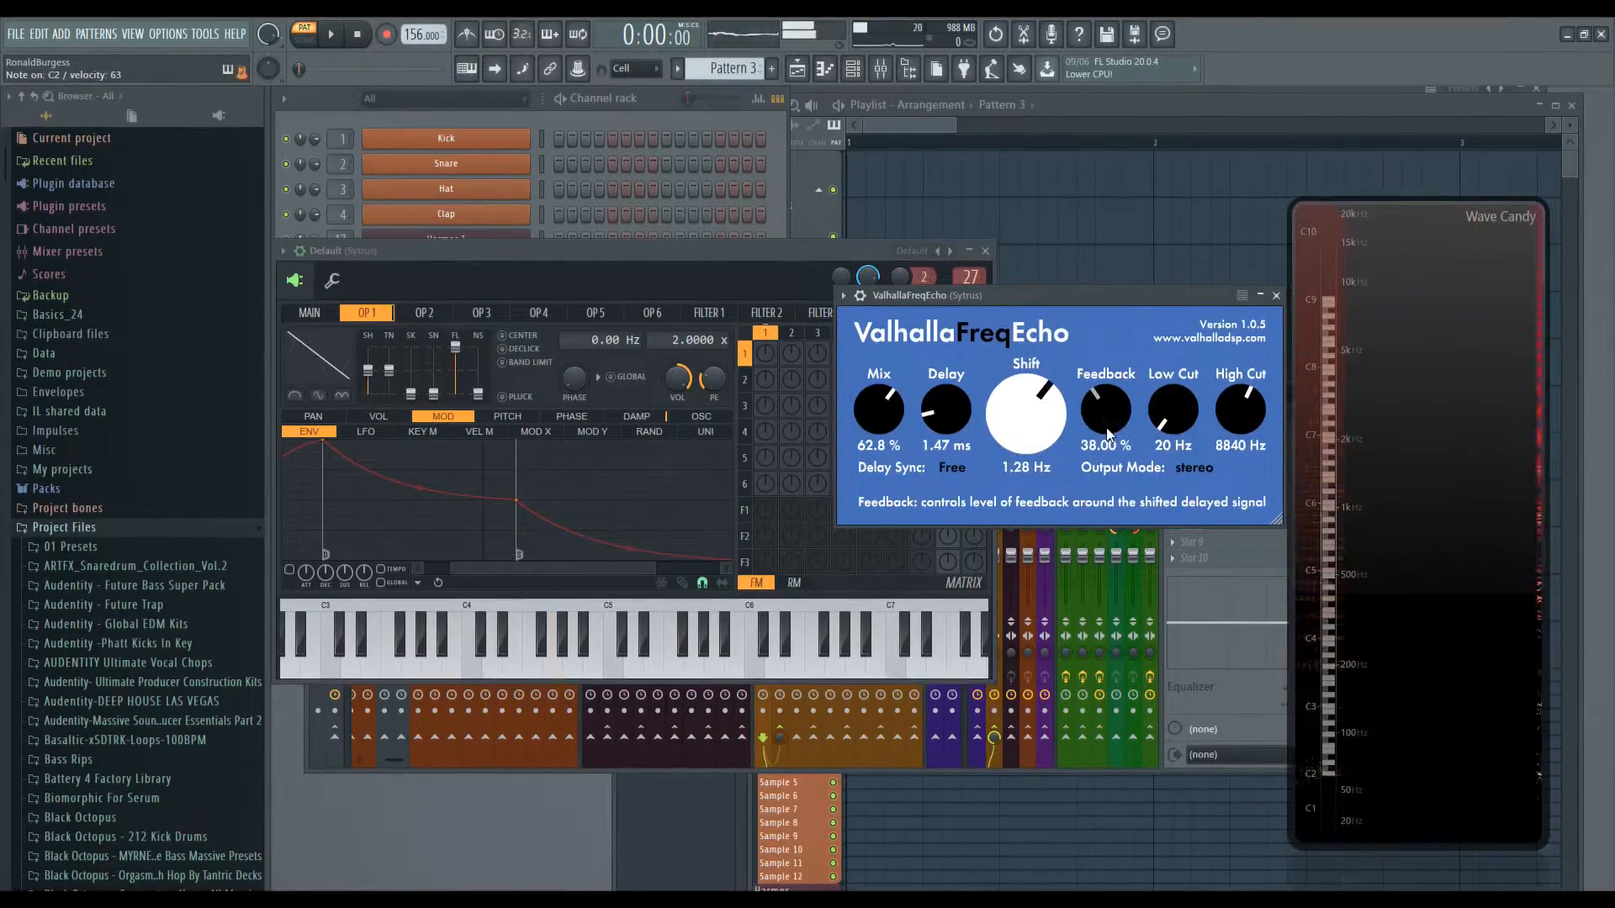
{"action": "left_click_drag", "start_coordinate": [1108, 426], "coordinate": [1038, 424]}
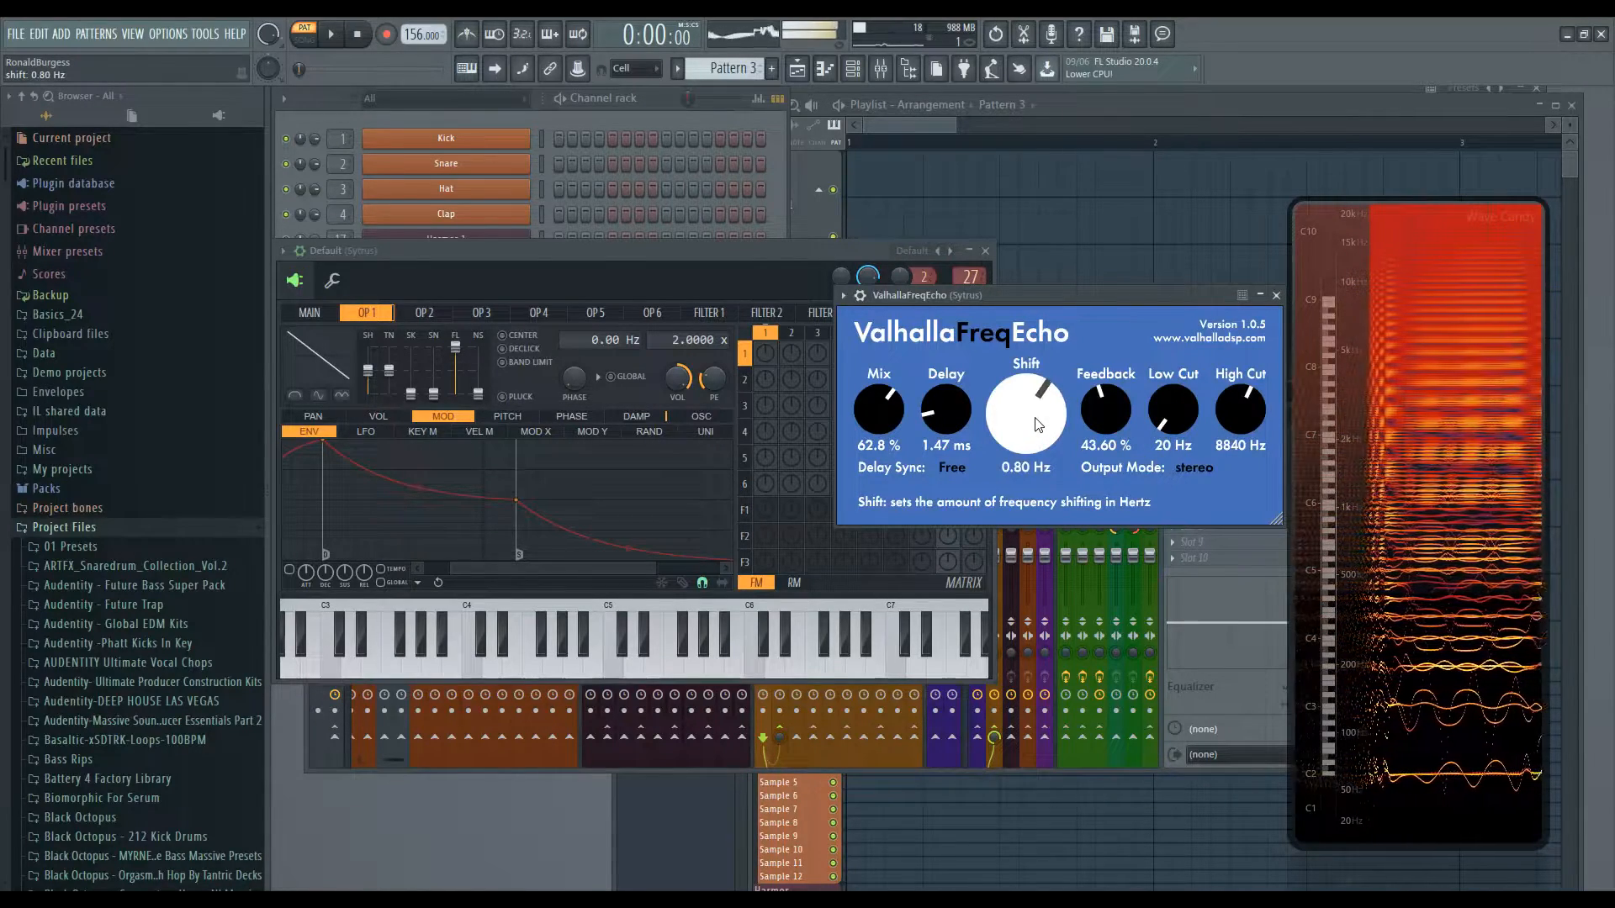
- Adjust Delay to 11.12 ms and sweep Shift up and down, ending at -0.01 Hz
{"action": "left_click_drag", "start_coordinate": [941, 419], "coordinate": [1105, 431]}
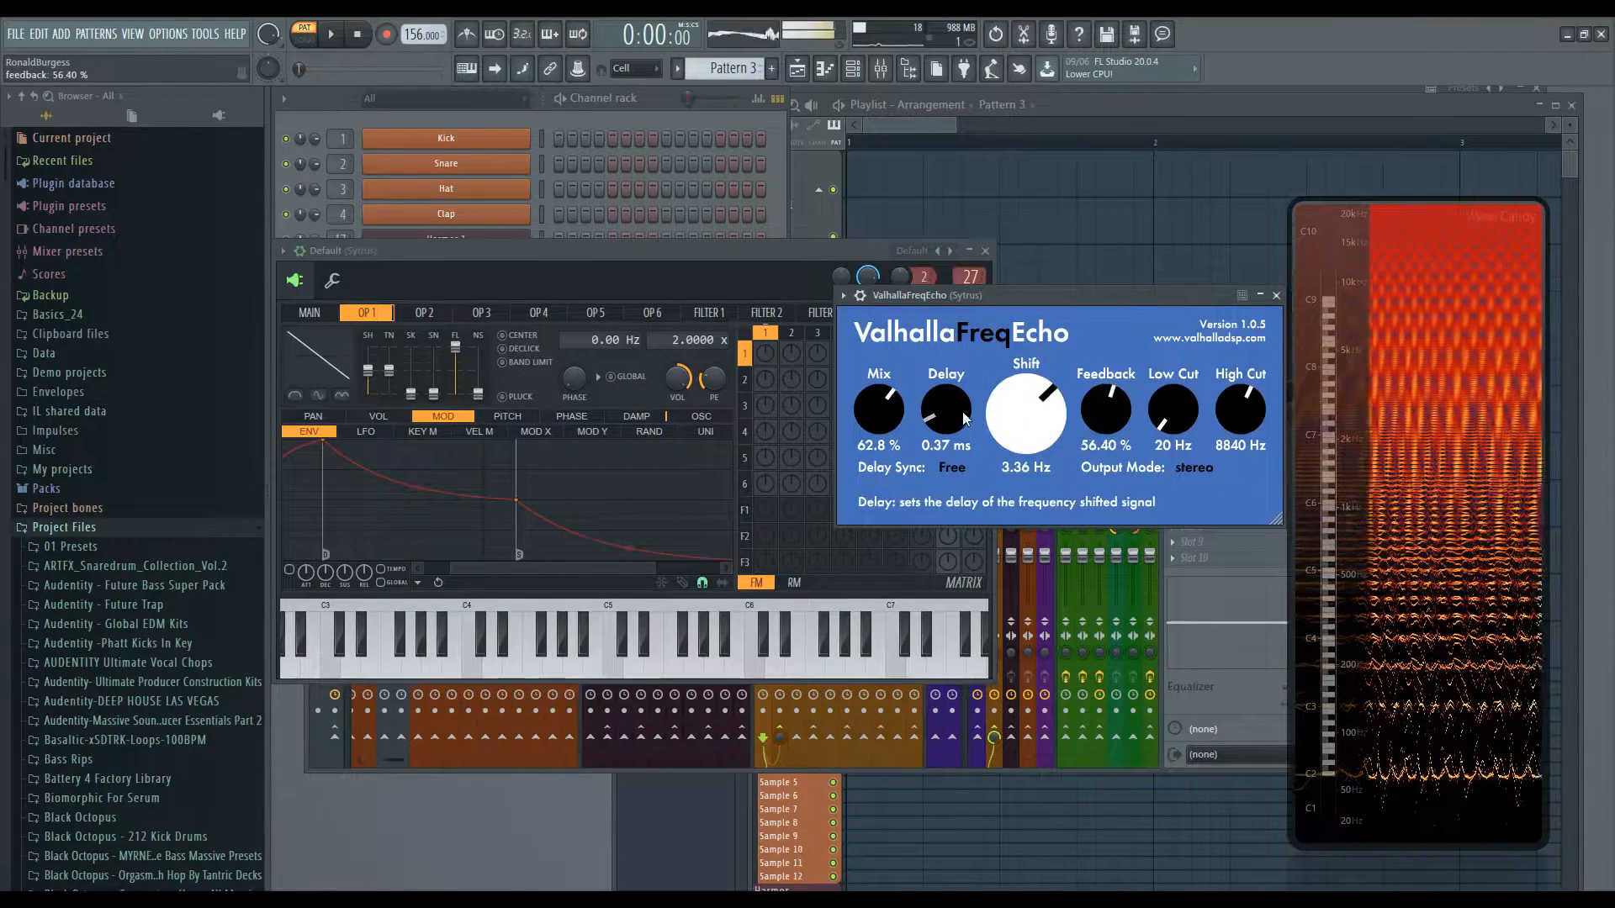
{"action": "left_click_drag", "start_coordinate": [964, 415], "coordinate": [953, 387]}
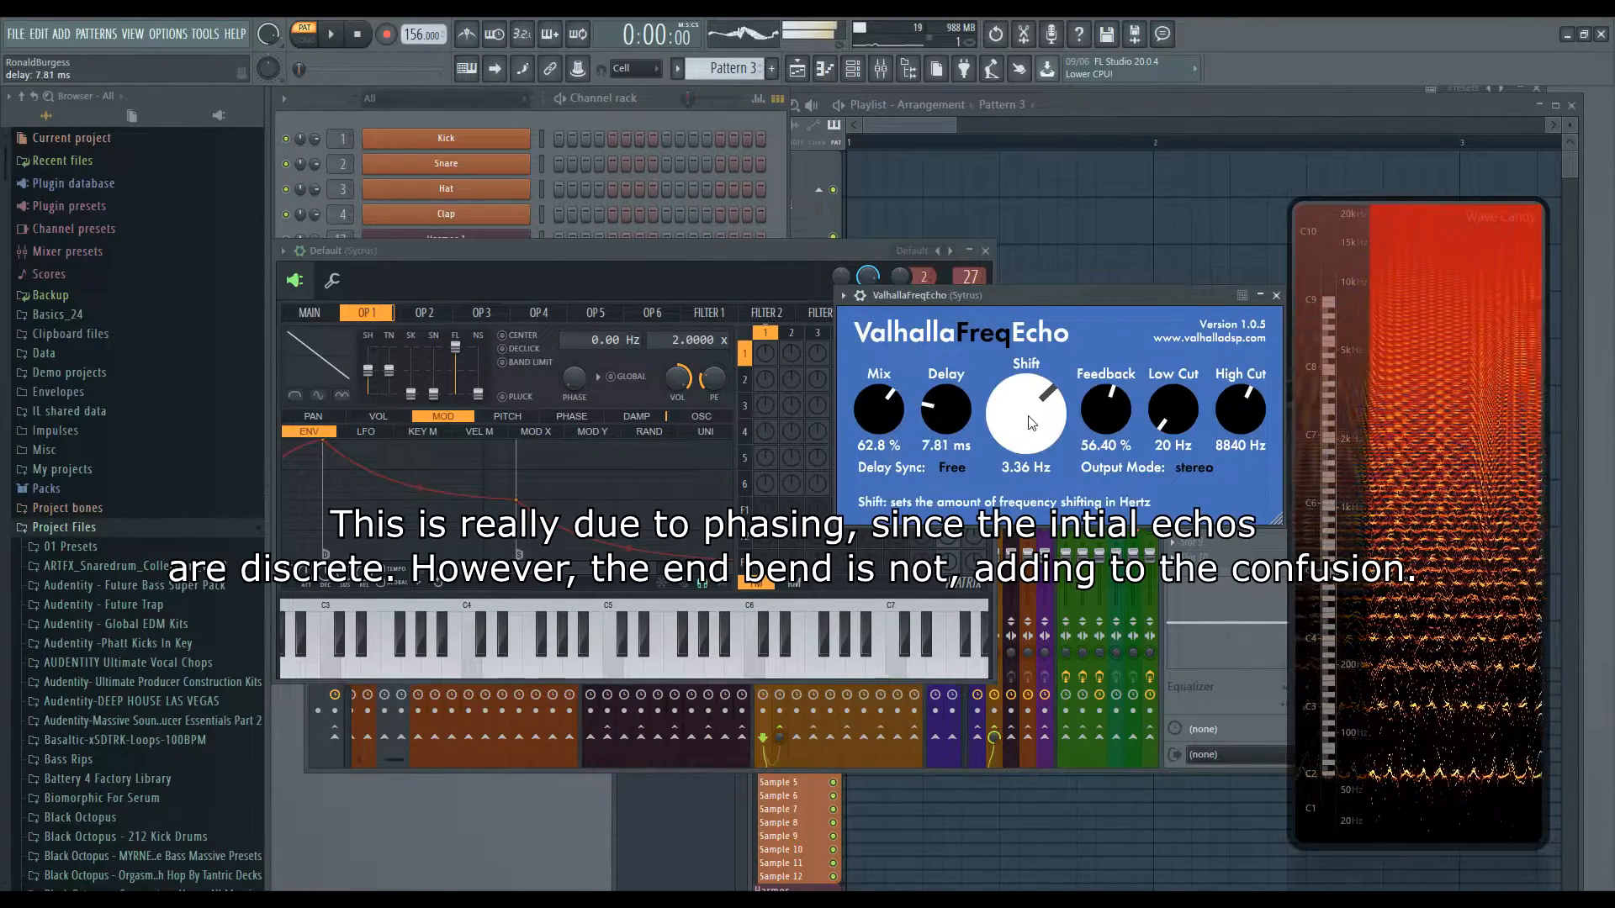
{"action": "left_click_drag", "start_coordinate": [1034, 415], "coordinate": [1103, 404]}
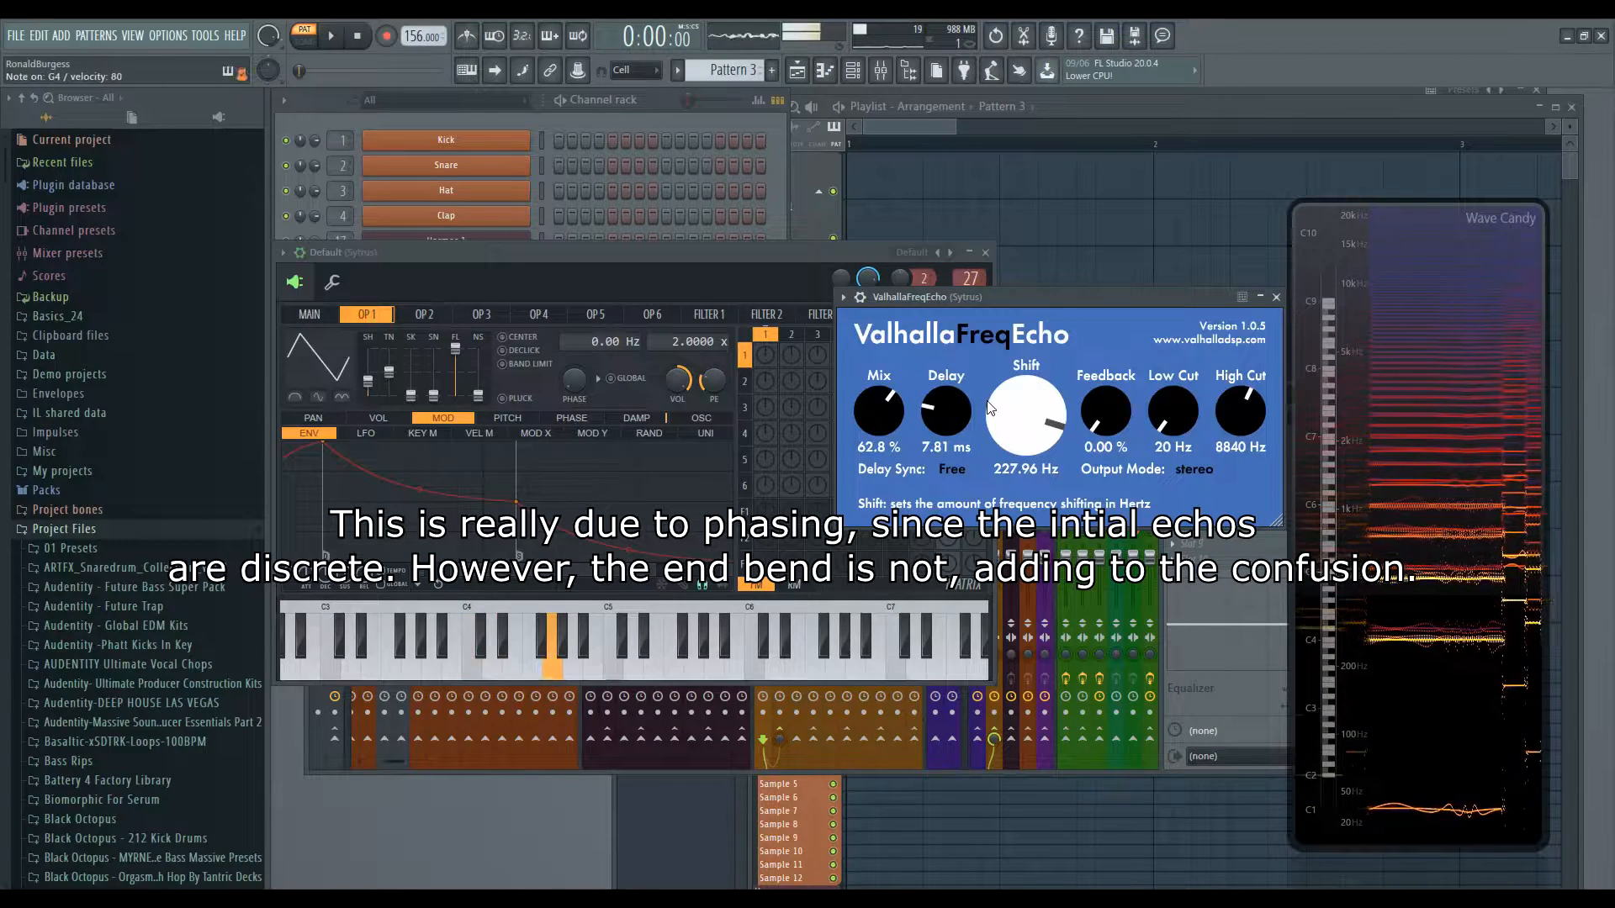
{"action": "left_click_drag", "start_coordinate": [944, 412], "coordinate": [940, 393]}
{"action": "left_click_drag", "start_coordinate": [1038, 424], "coordinate": [1037, 462]}
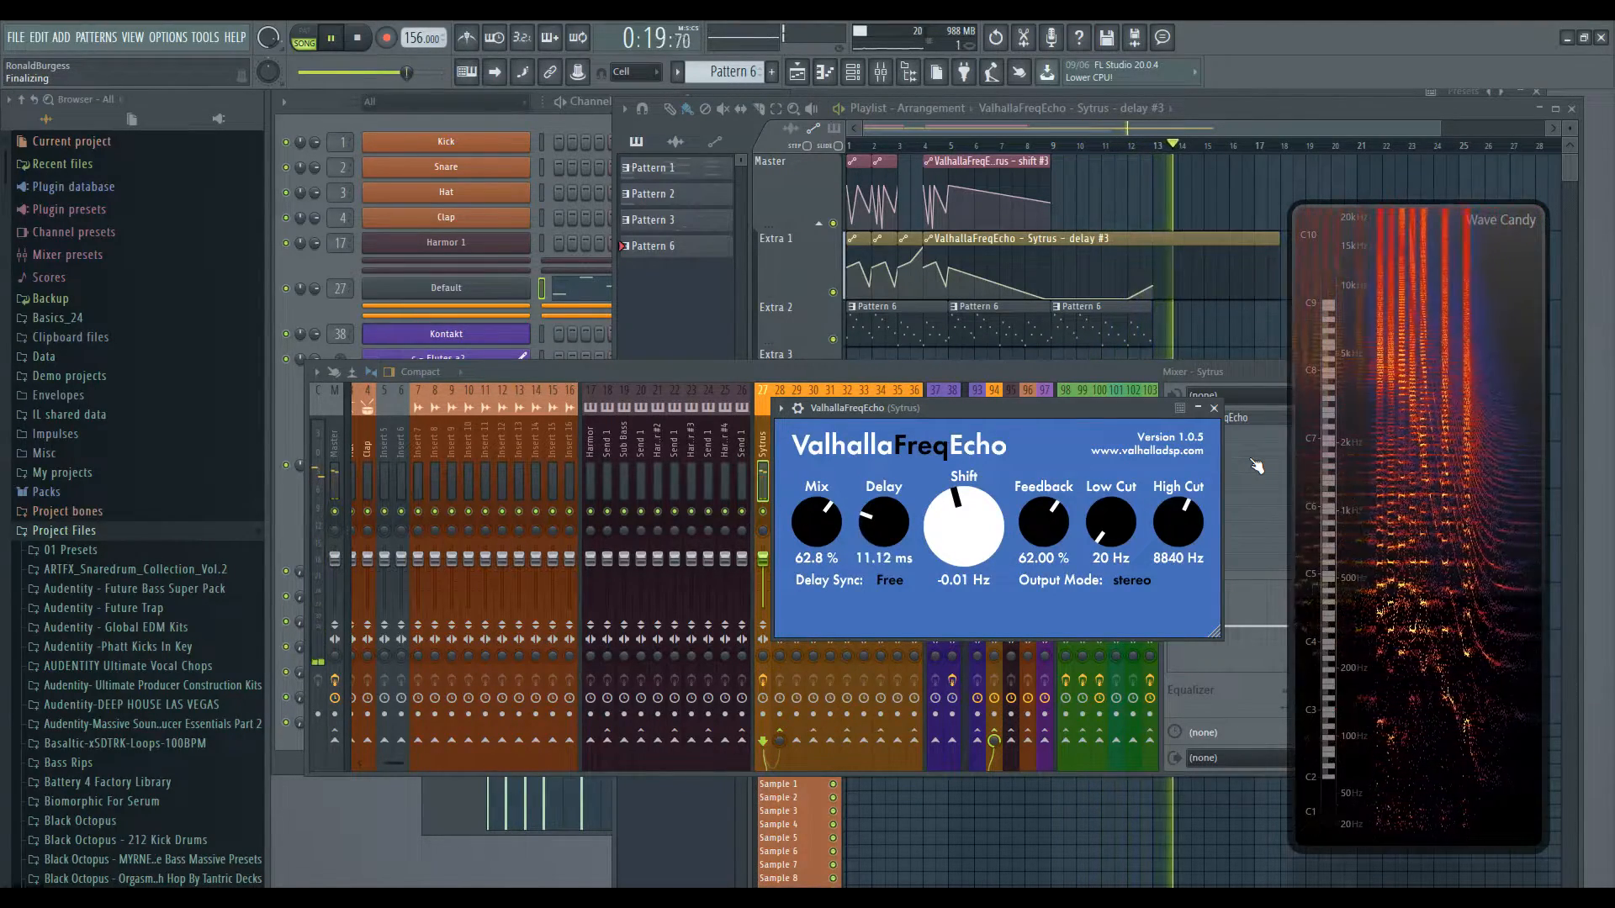
- Restart playback and raise the Mix knob on the Sytrus FreqEcho
{"action": "key", "text": "space"}
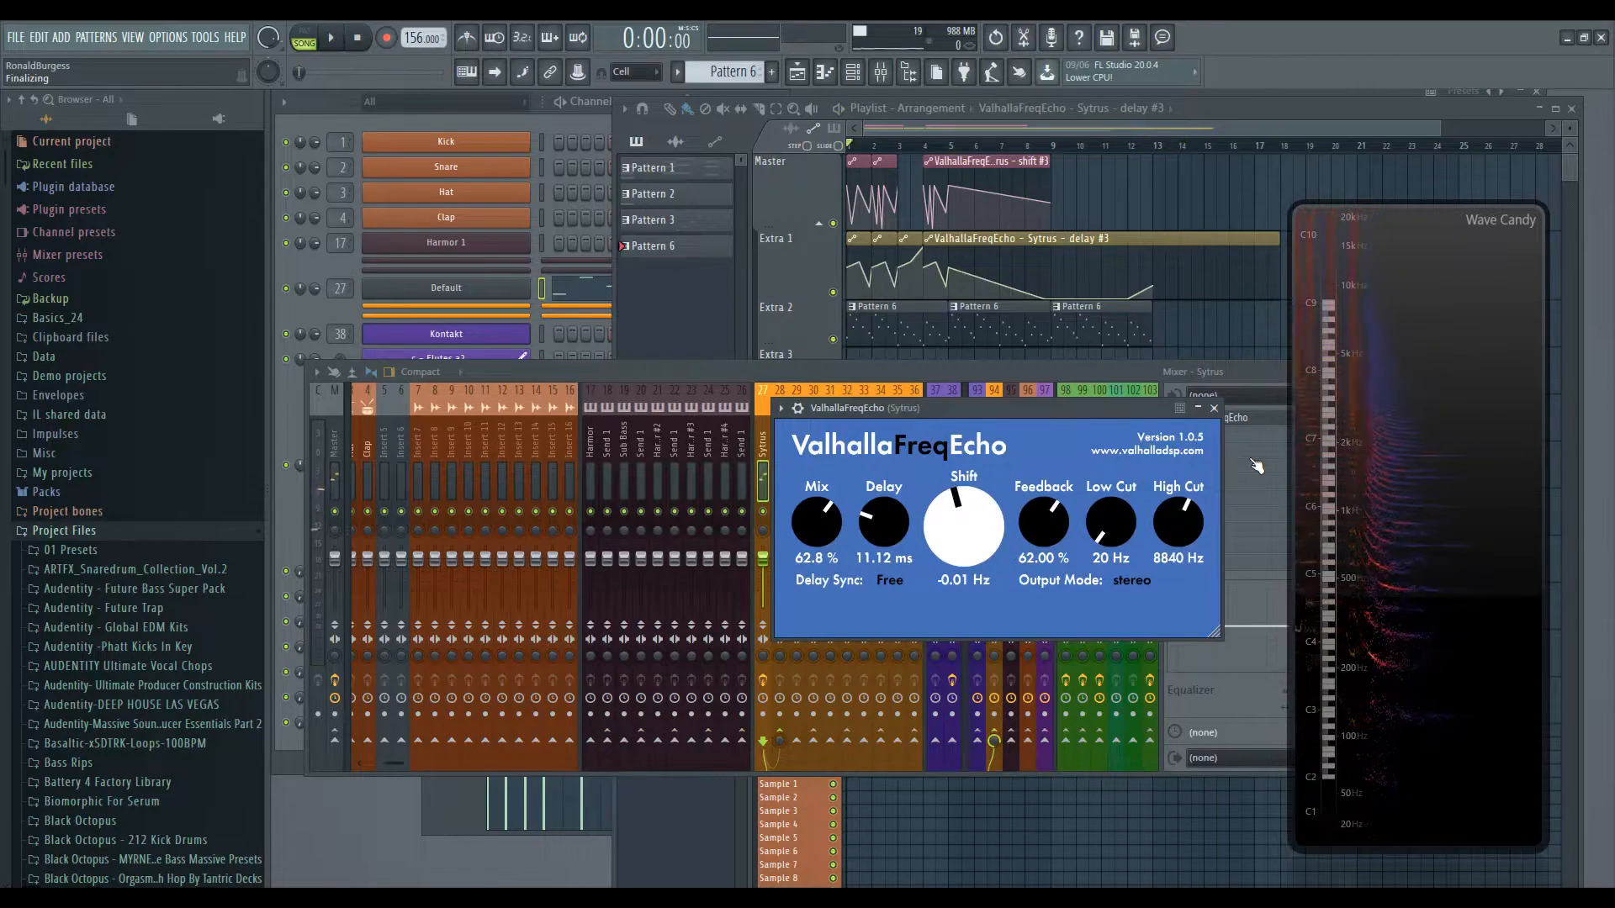
{"action": "key", "text": "space"}
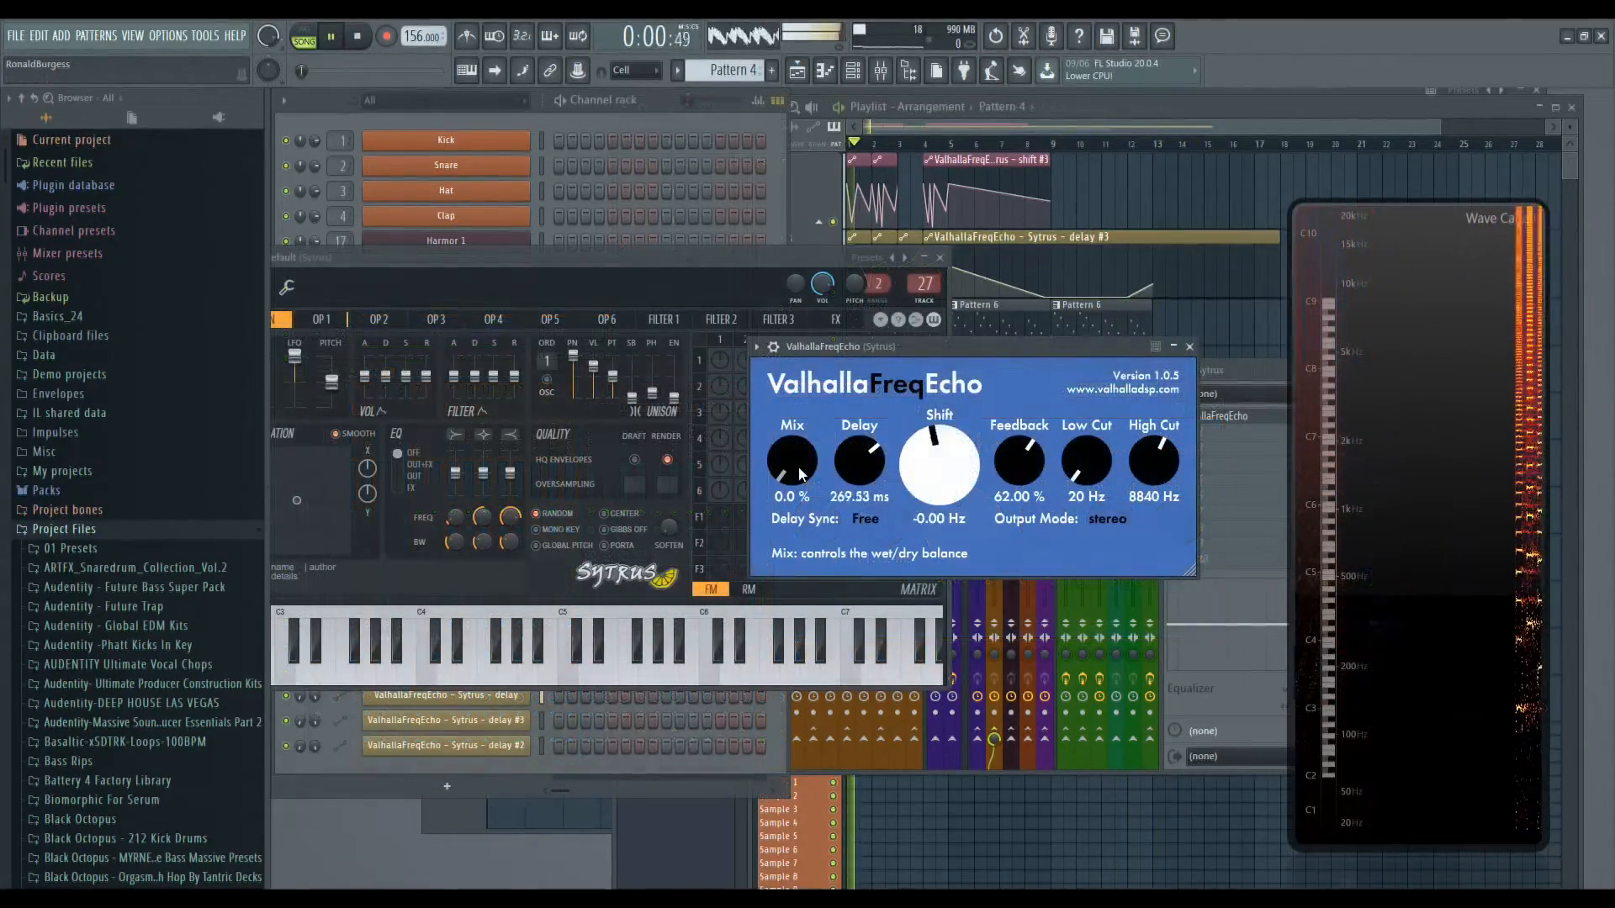
{"action": "left_click_drag", "start_coordinate": [794, 436], "coordinate": [794, 311]}
{"action": "left_click_drag", "start_coordinate": [797, 468], "coordinate": [790, 356]}
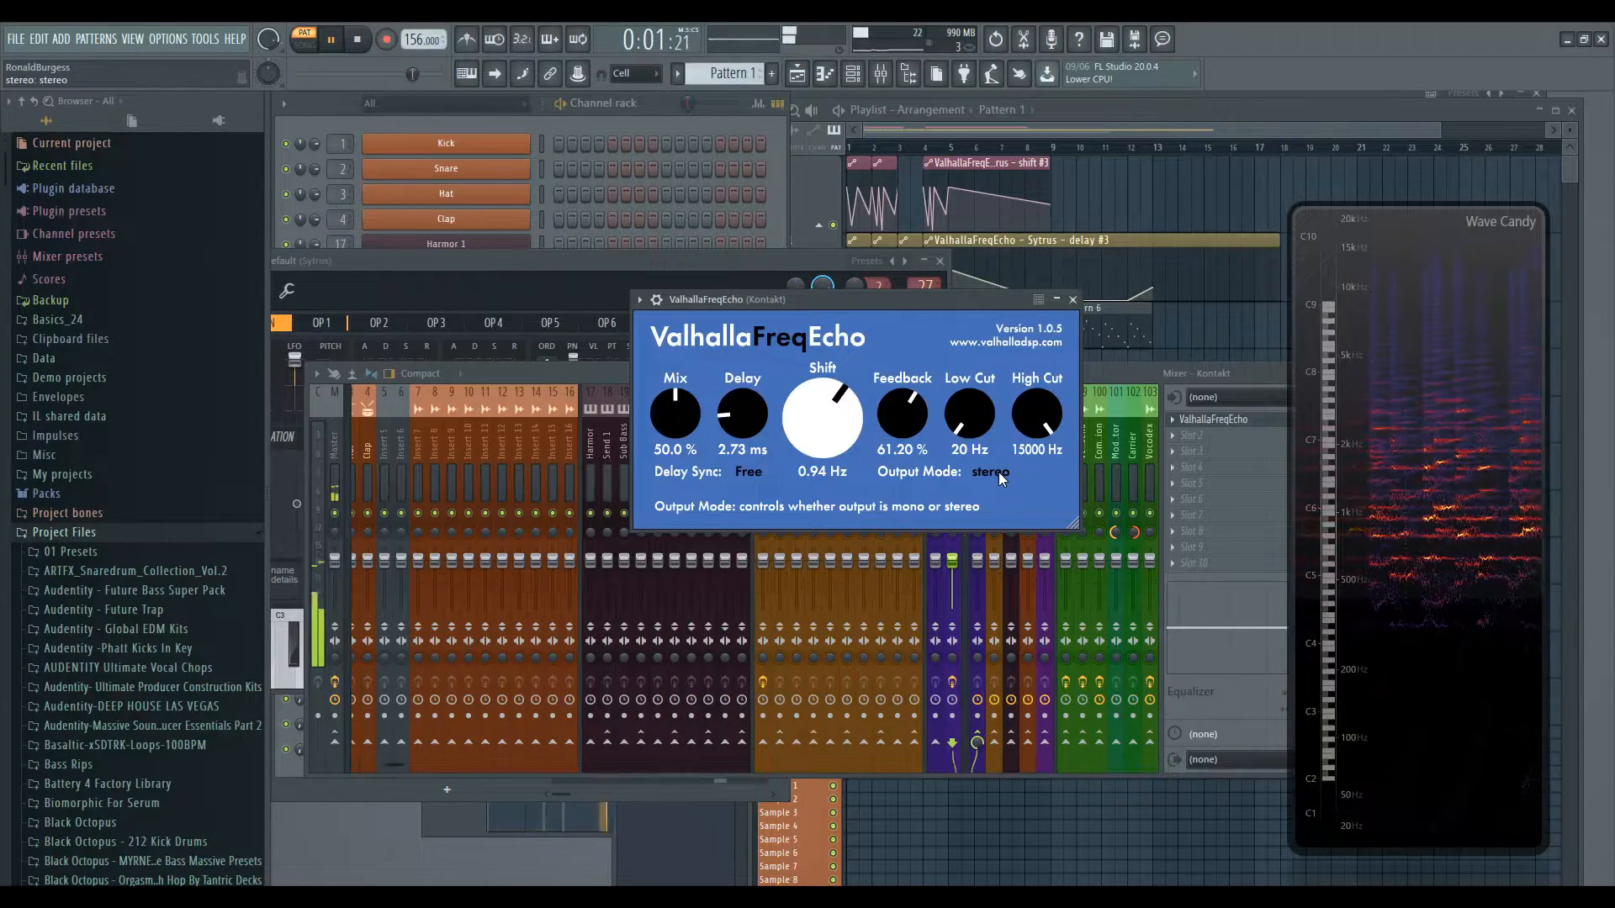
- Stop playback, then resize and reposition the Kontakt FreqEcho plugin window to enlarge it
{"action": "key", "text": "space"}
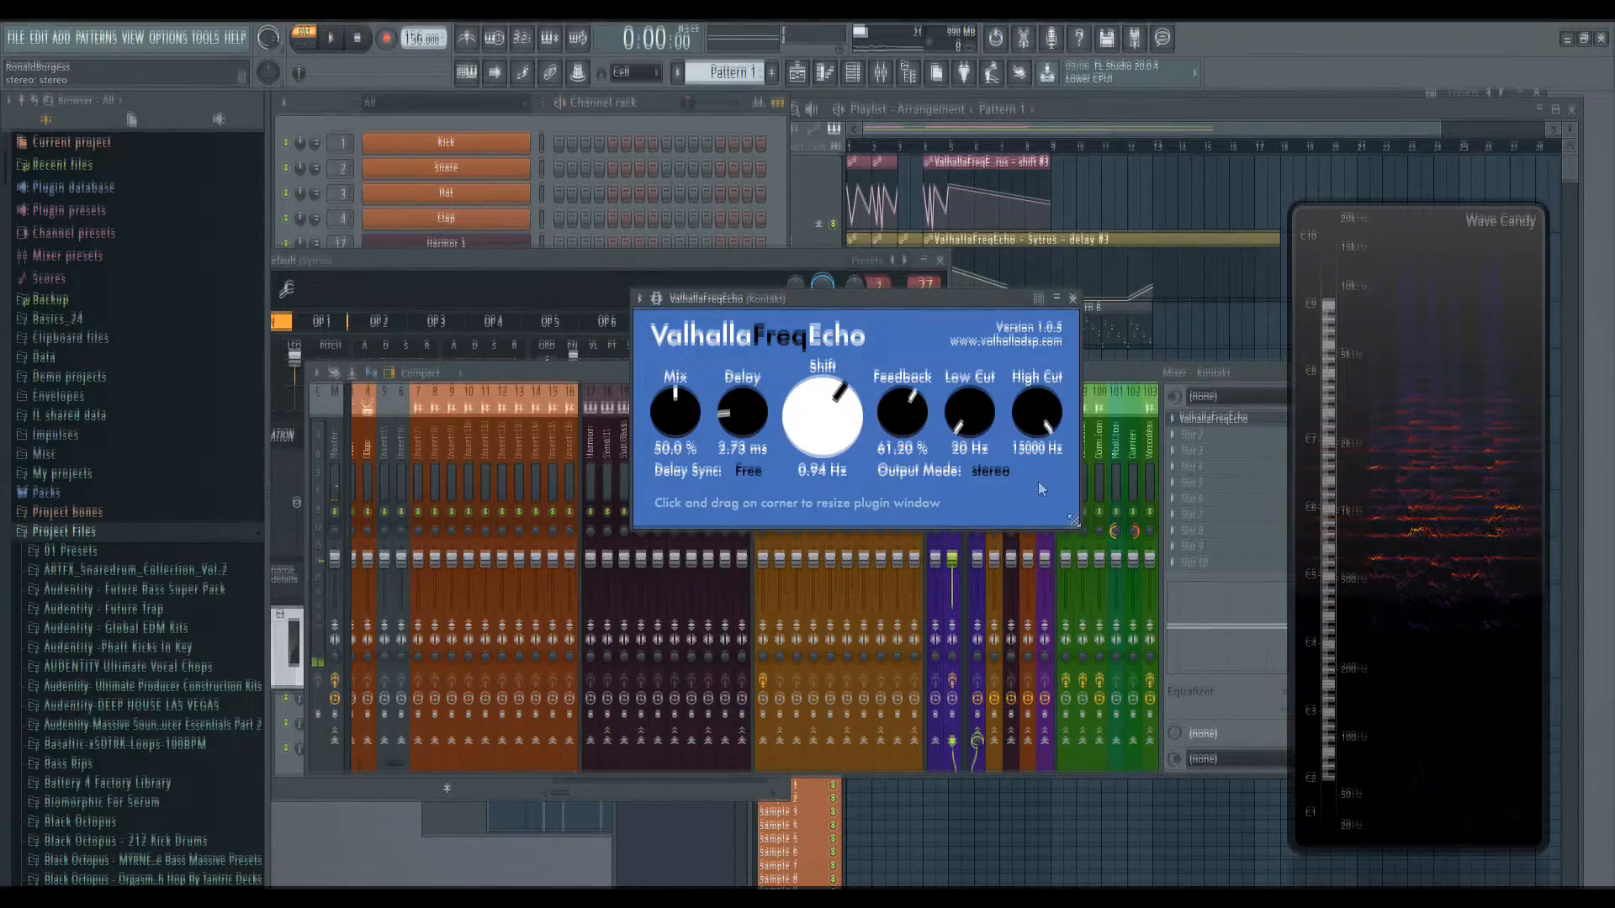
{"action": "left_click_drag", "start_coordinate": [1073, 526], "coordinate": [1301, 654]}
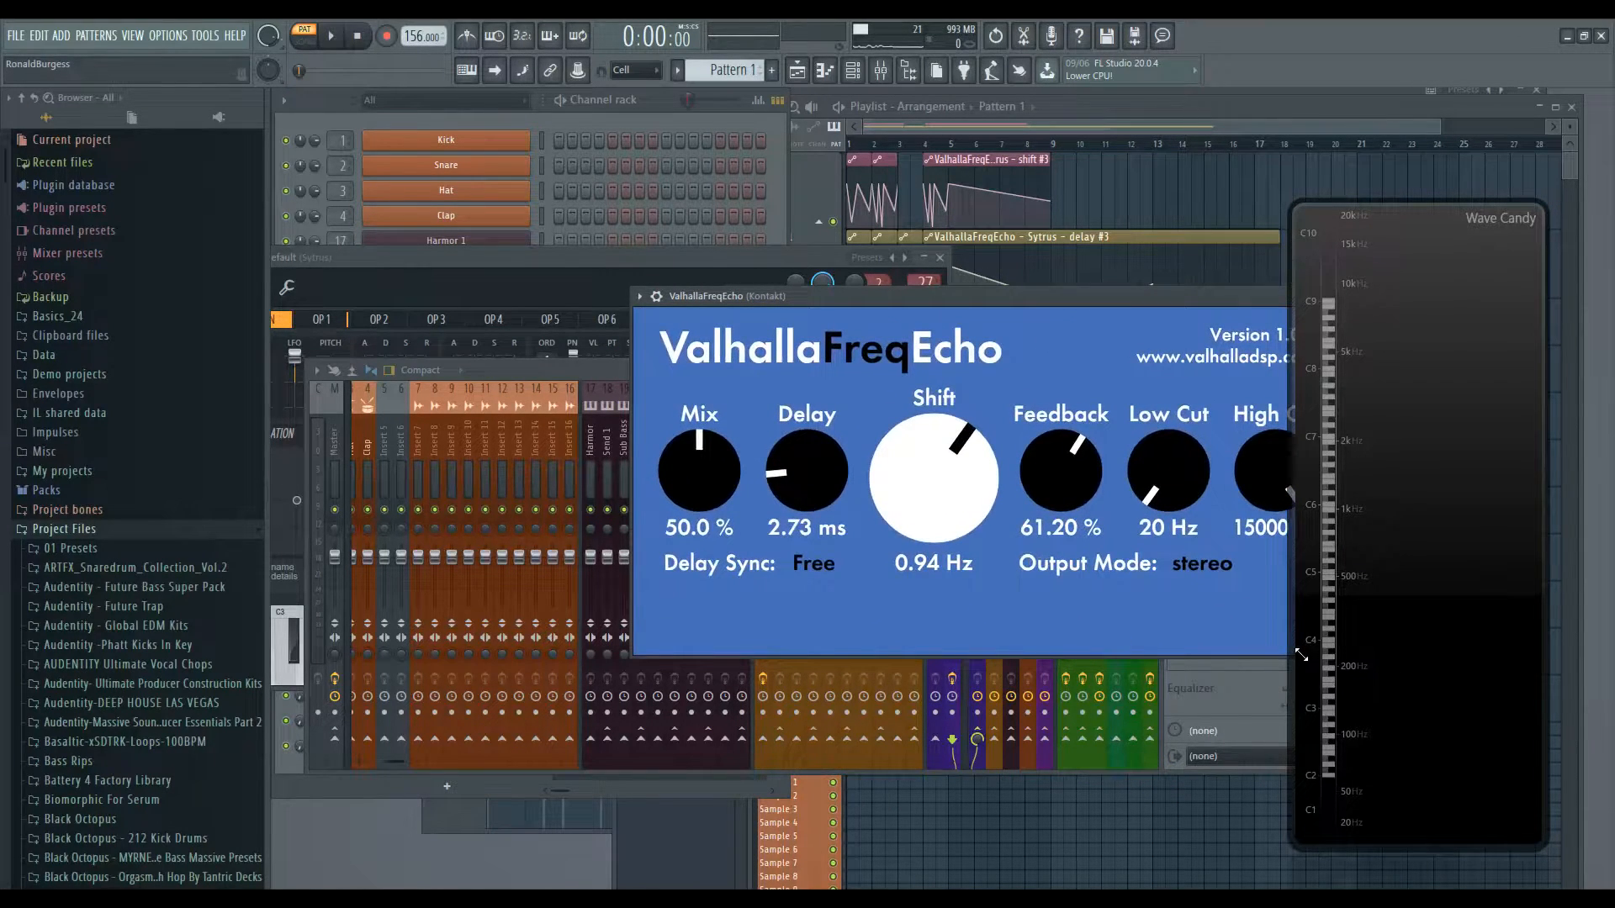
{"action": "left_click_drag", "start_coordinate": [1047, 299], "coordinate": [934, 237]}
{"action": "left_click_drag", "start_coordinate": [1221, 589], "coordinate": [815, 389]}
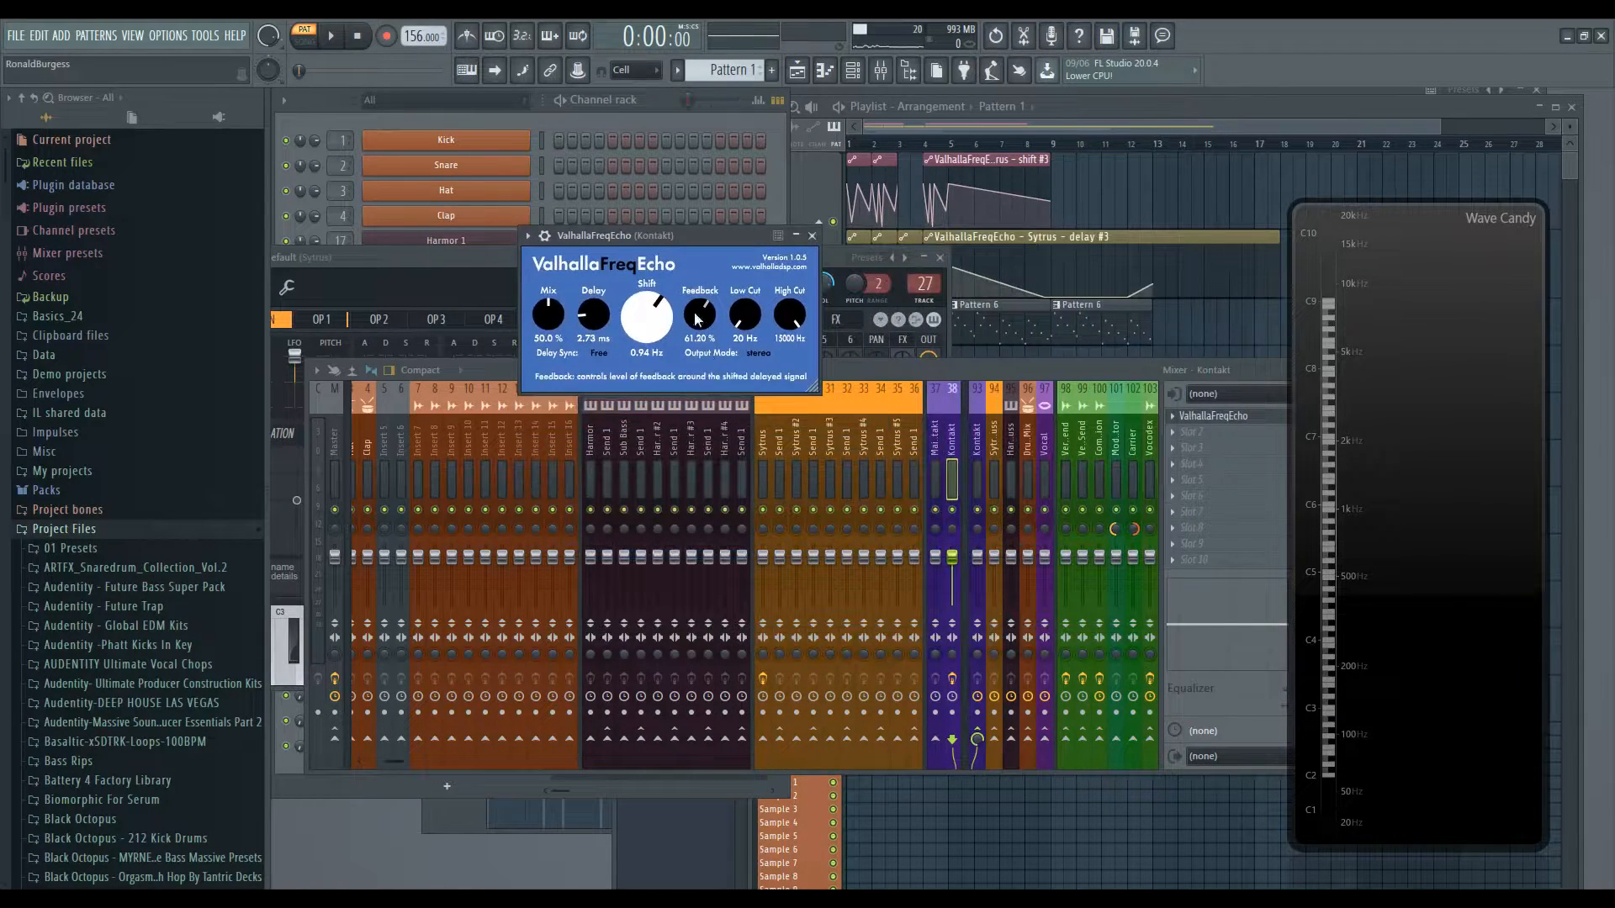
{"action": "left_click_drag", "start_coordinate": [680, 236], "coordinate": [895, 254]}
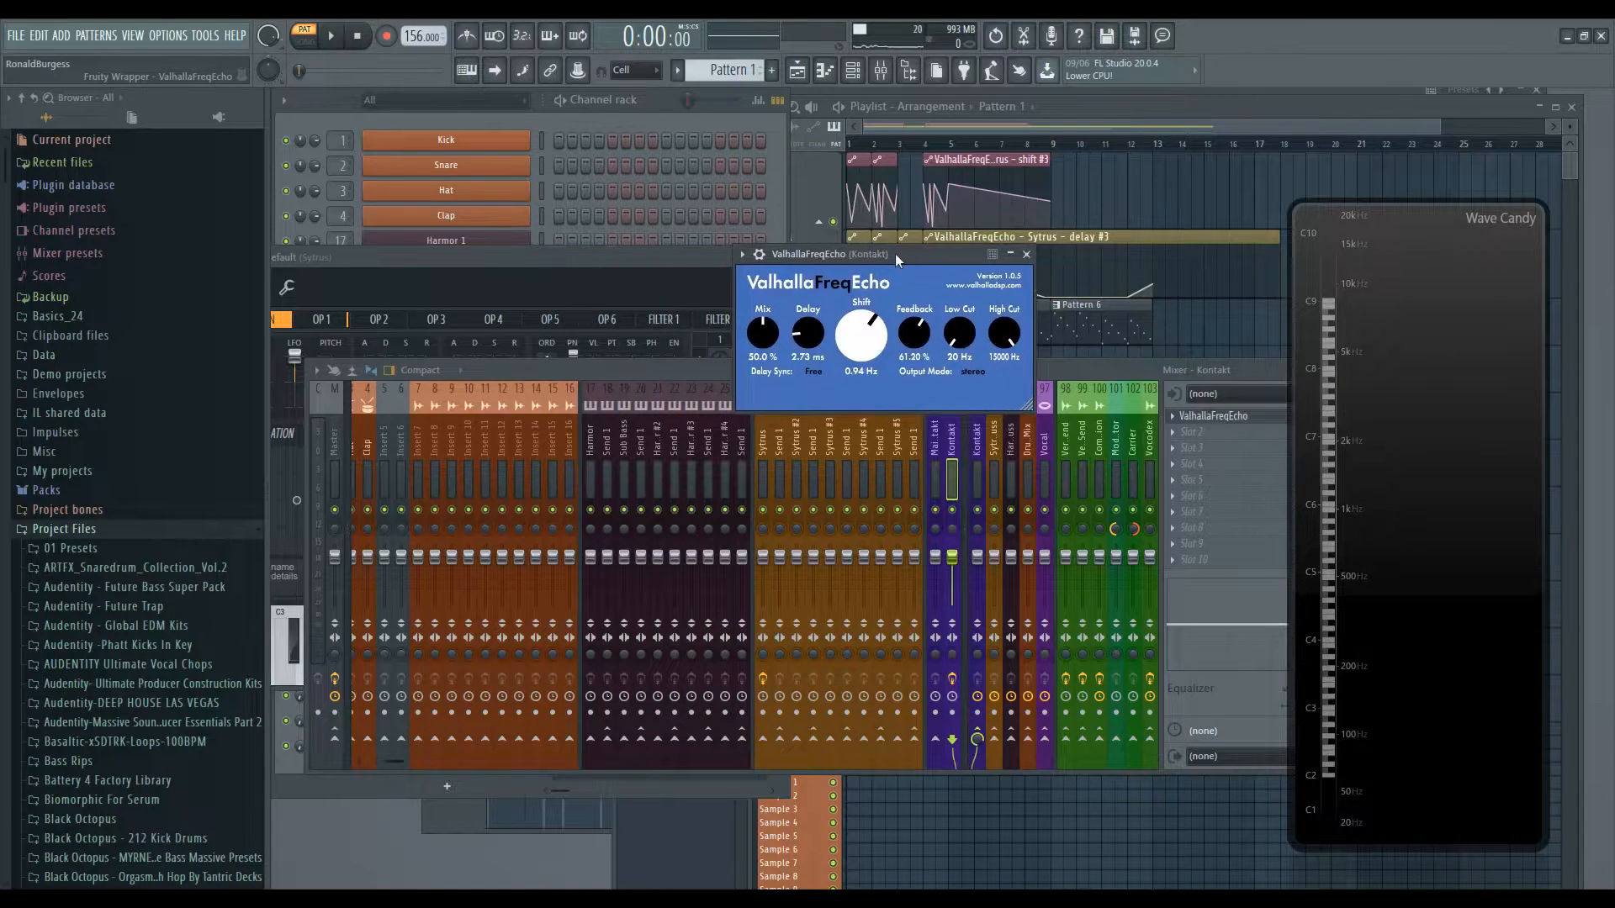
{"action": "left_click_drag", "start_coordinate": [1027, 407], "coordinate": [1085, 861]}
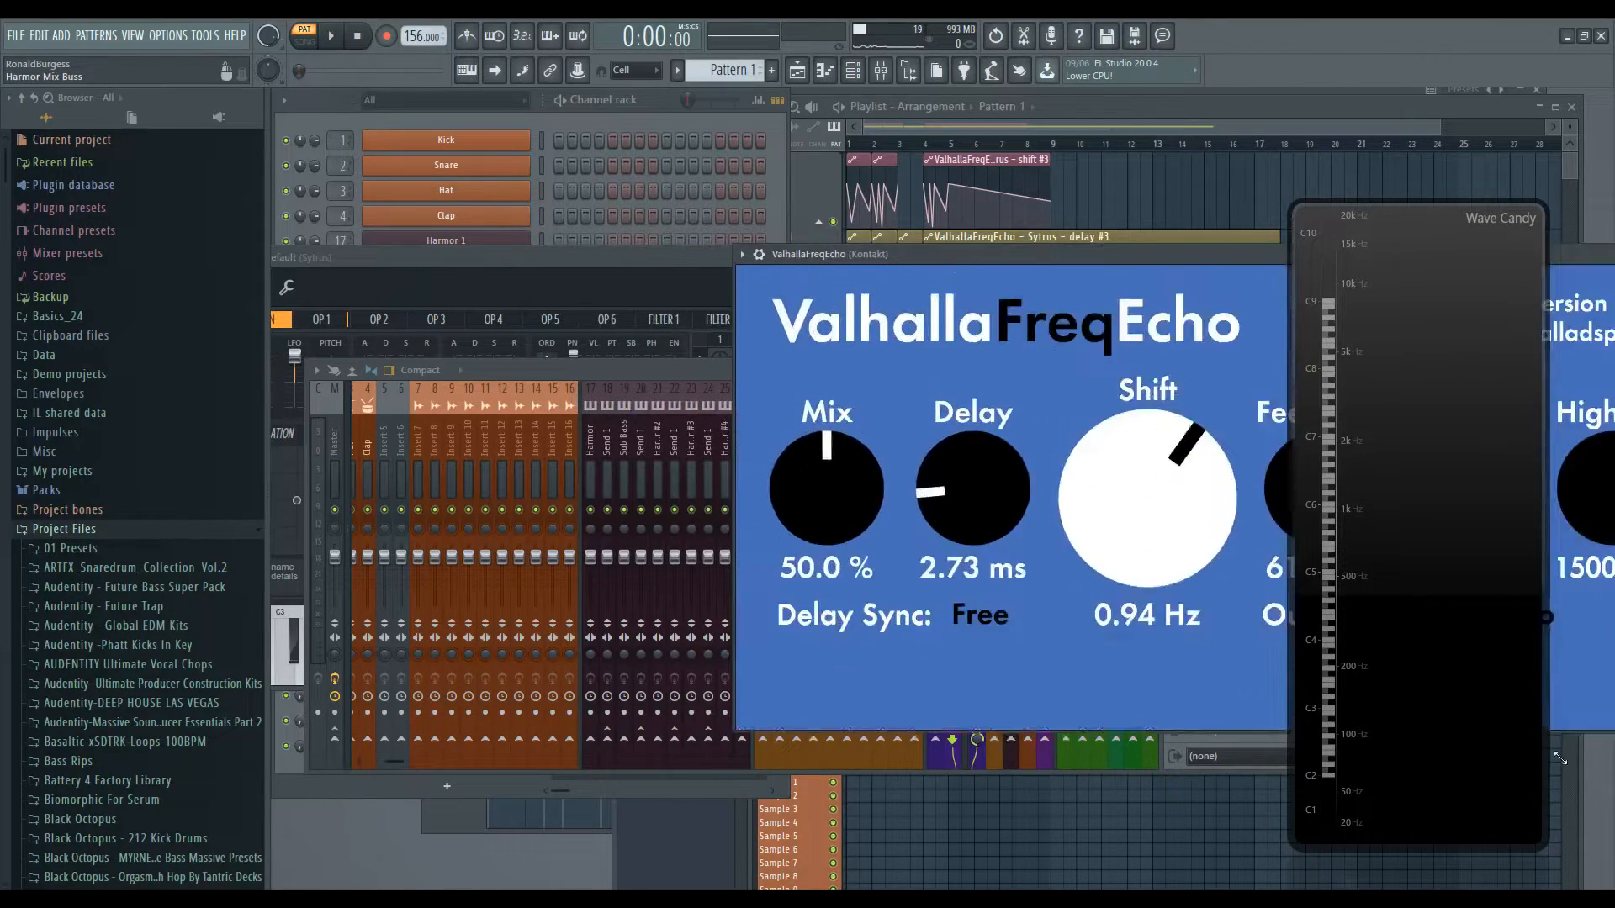
{"action": "left_click_drag", "start_coordinate": [1087, 249], "coordinate": [598, 157]}
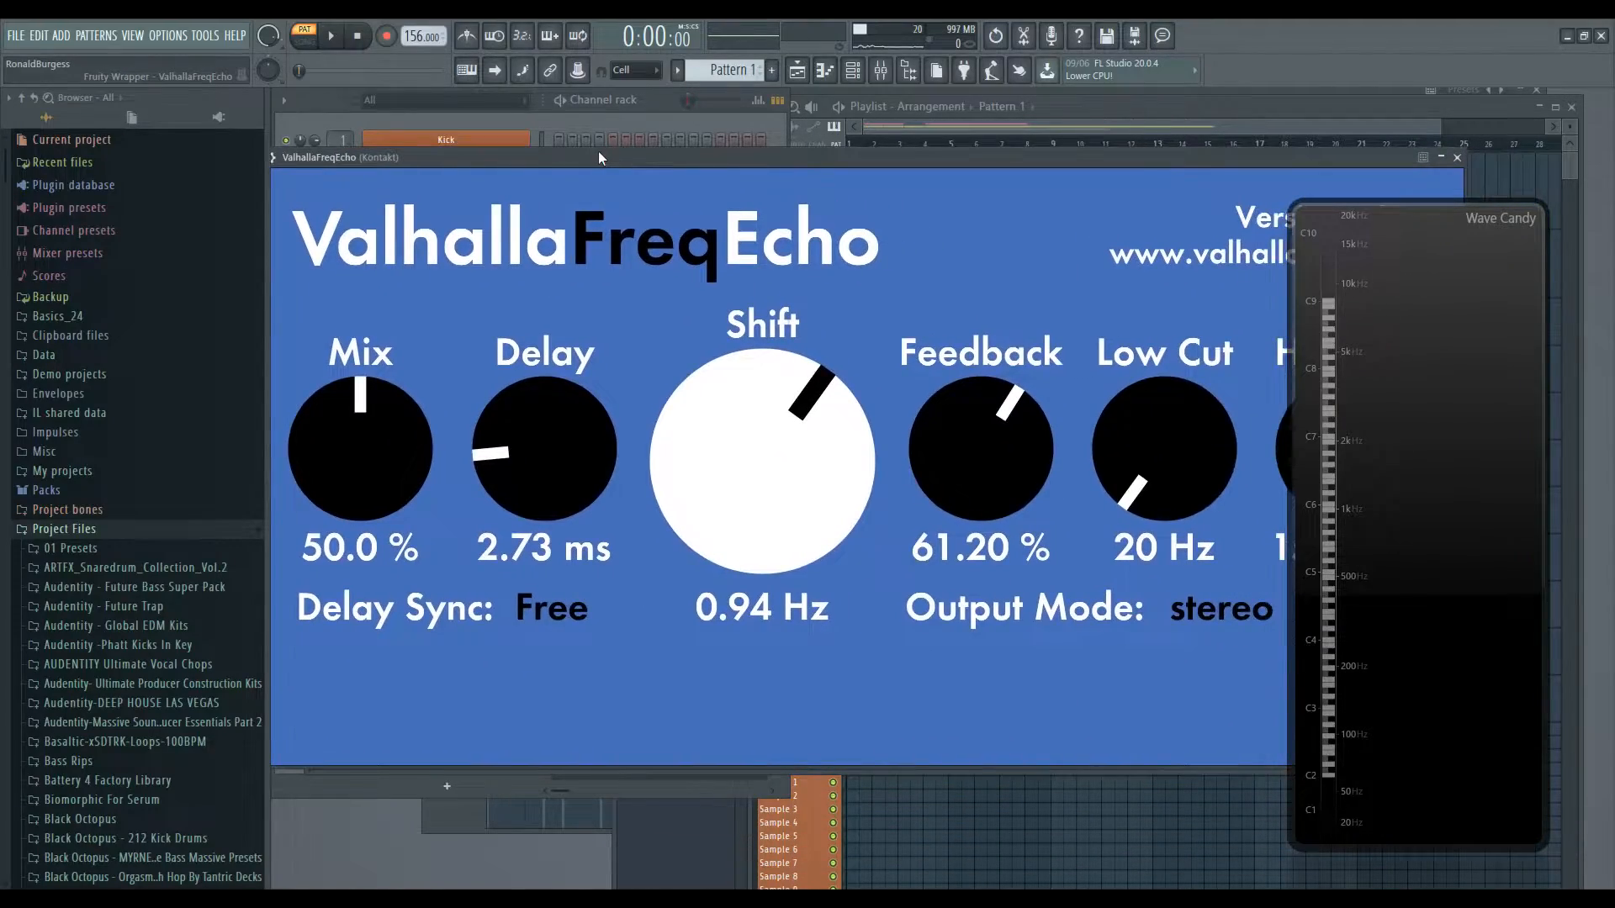
- Save the Kontakt FreqEcho settings as a preset named Cool beans bro
{"action": "left_click", "coordinate": [682, 300]}
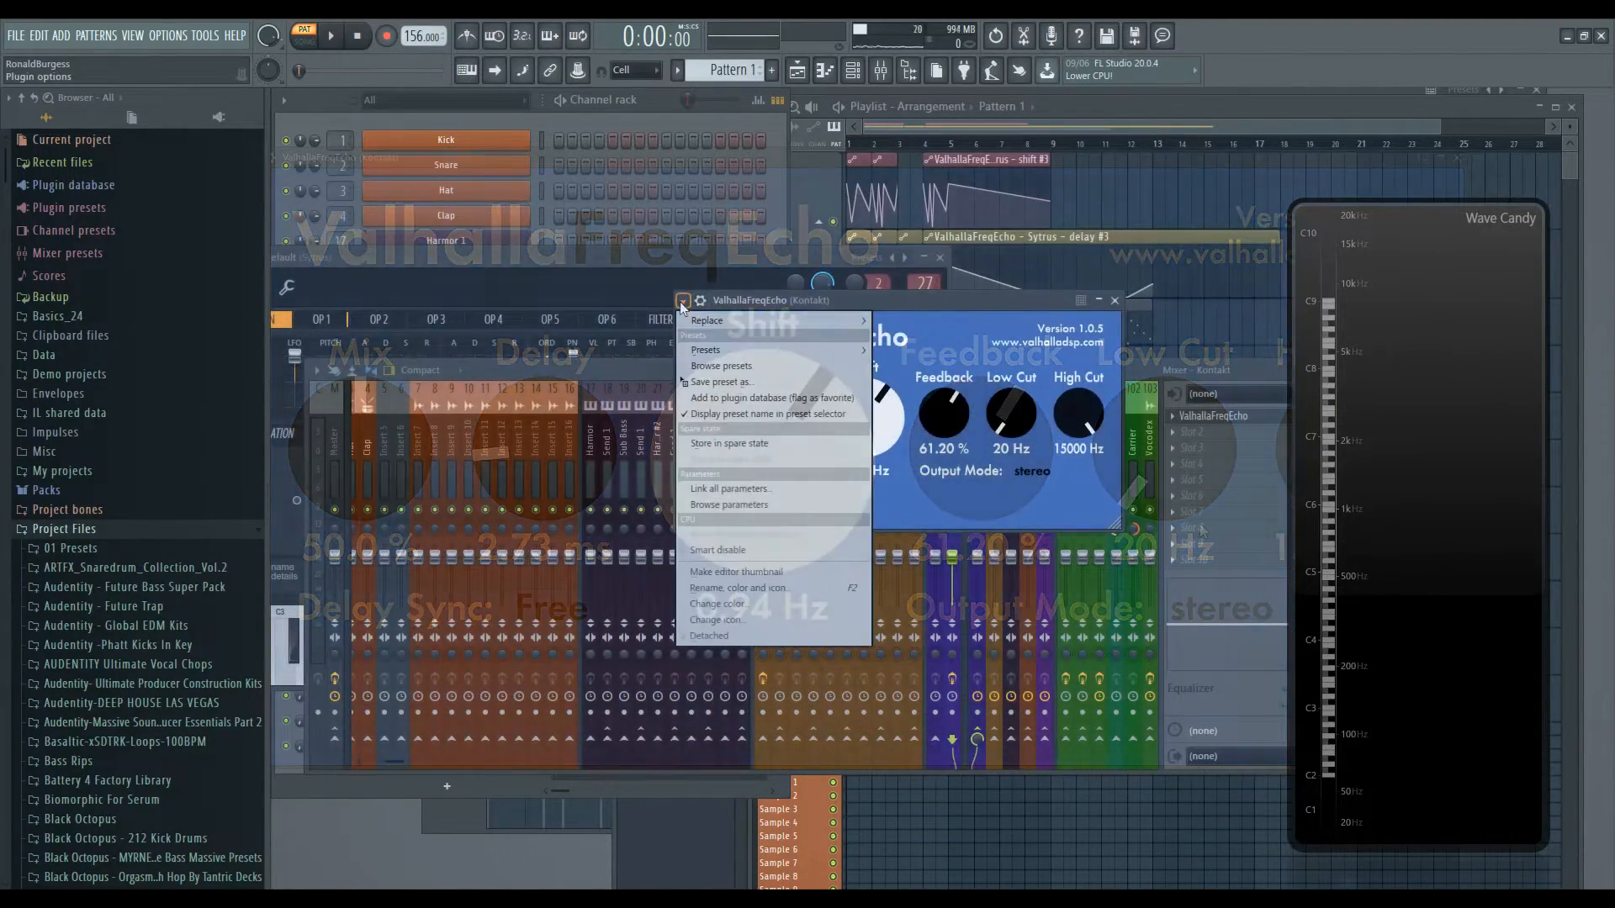
{"action": "left_click", "coordinate": [739, 381]}
{"action": "type", "text": "Cool beans bro"}
{"action": "key", "text": "Return"}
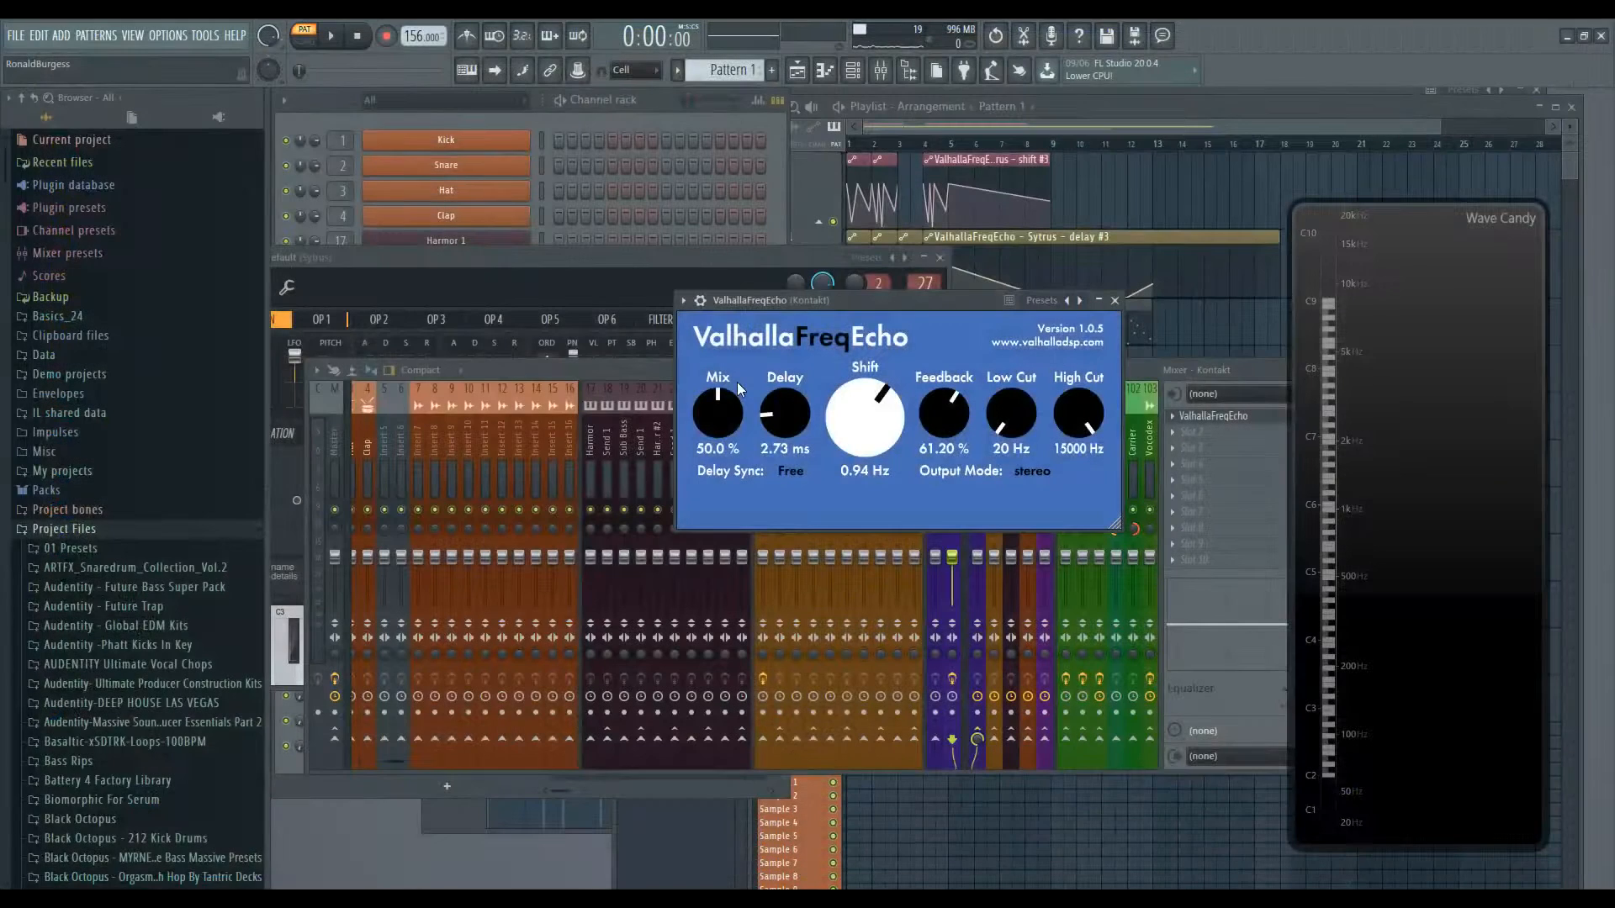
- Load the Cool beans bro preset from the plugin's preset list
{"action": "left_click", "coordinate": [683, 301]}
{"action": "mouse_move", "coordinate": [699, 346]}
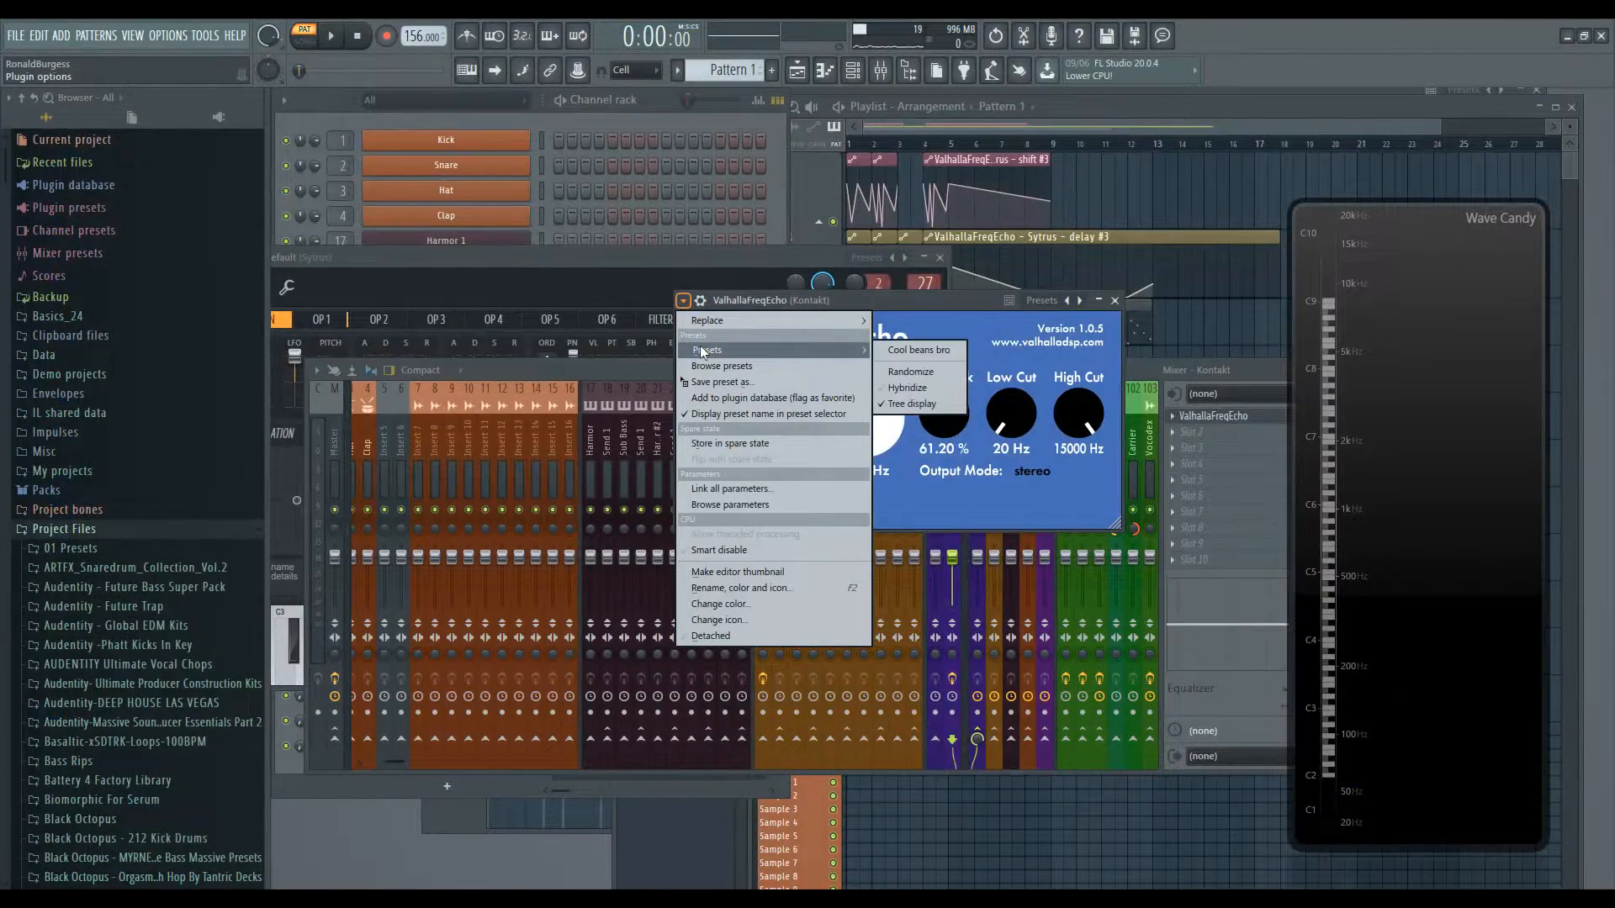
{"action": "left_click", "coordinate": [923, 352]}
- Alter Feedback, then restore it by reloading the Cool beans bro preset
{"action": "left_click_drag", "start_coordinate": [943, 412], "coordinate": [944, 471]}
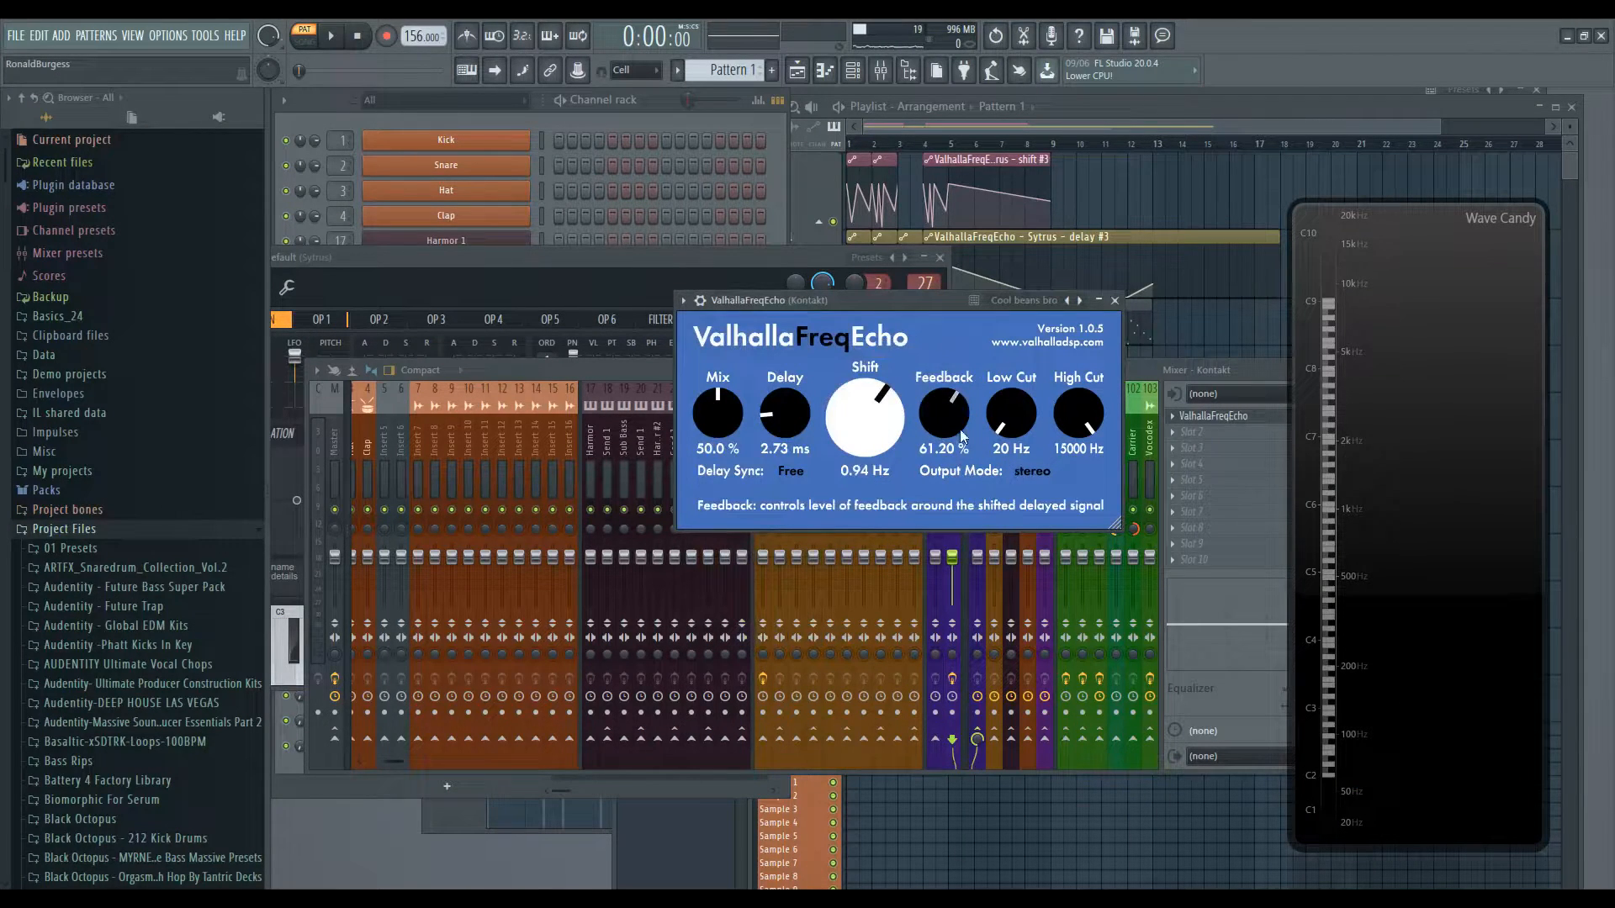
{"action": "left_click", "coordinate": [683, 300]}
{"action": "mouse_move", "coordinate": [734, 351]}
{"action": "left_click", "coordinate": [898, 351]}
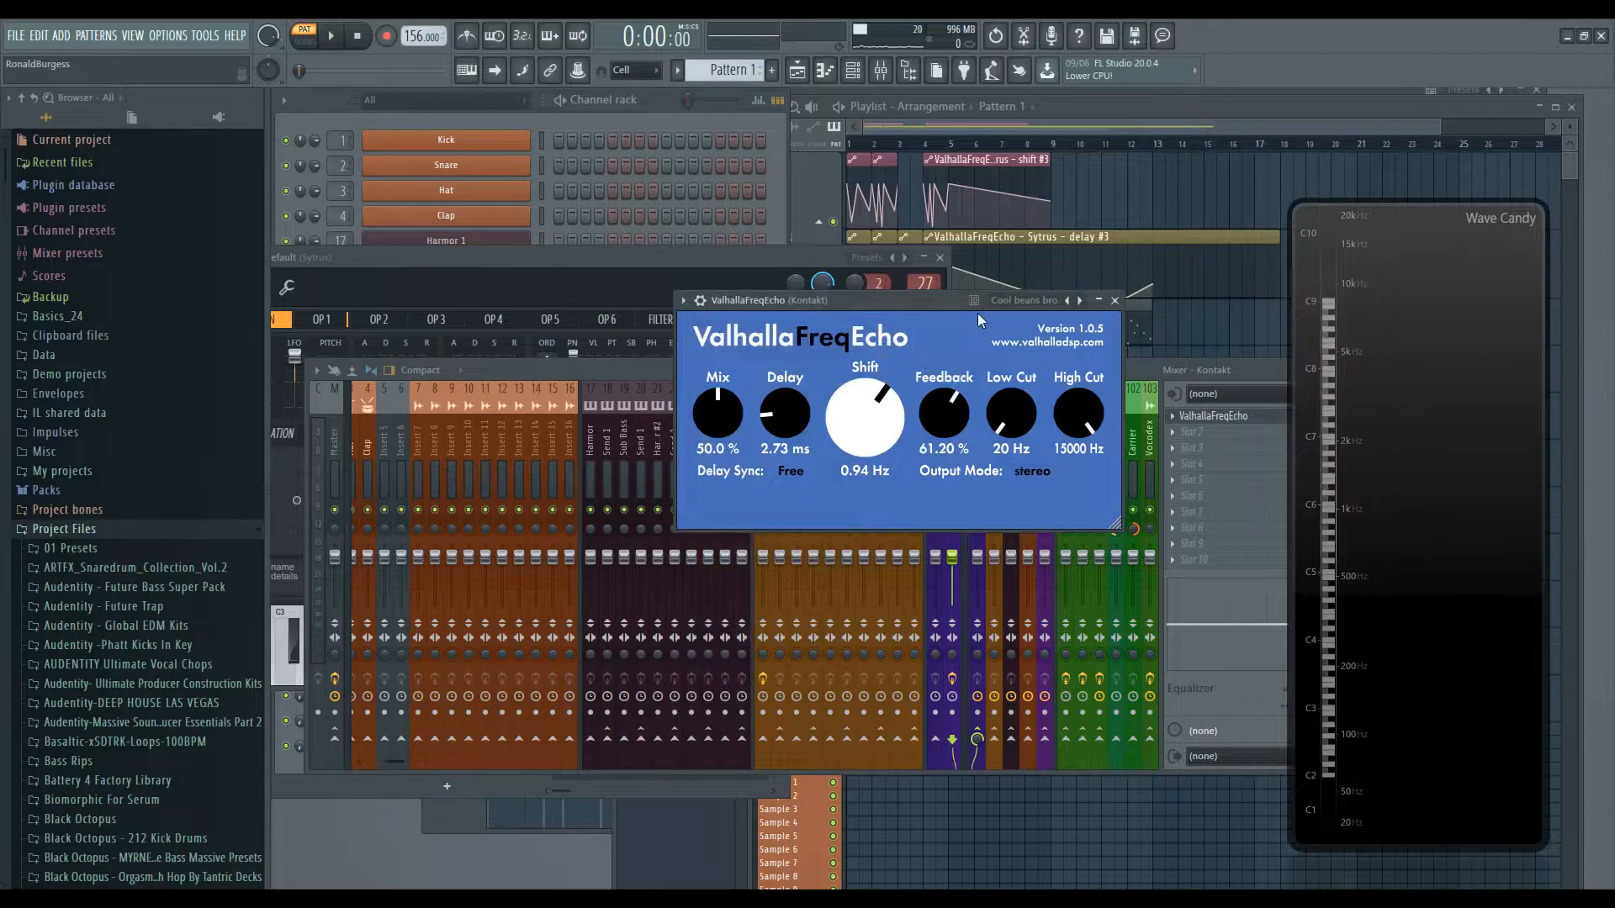
- Inspect the Mix knob's velocity-sensitive and rotary dragging mode options without changing them
{"action": "right_click", "coordinate": [713, 422]}
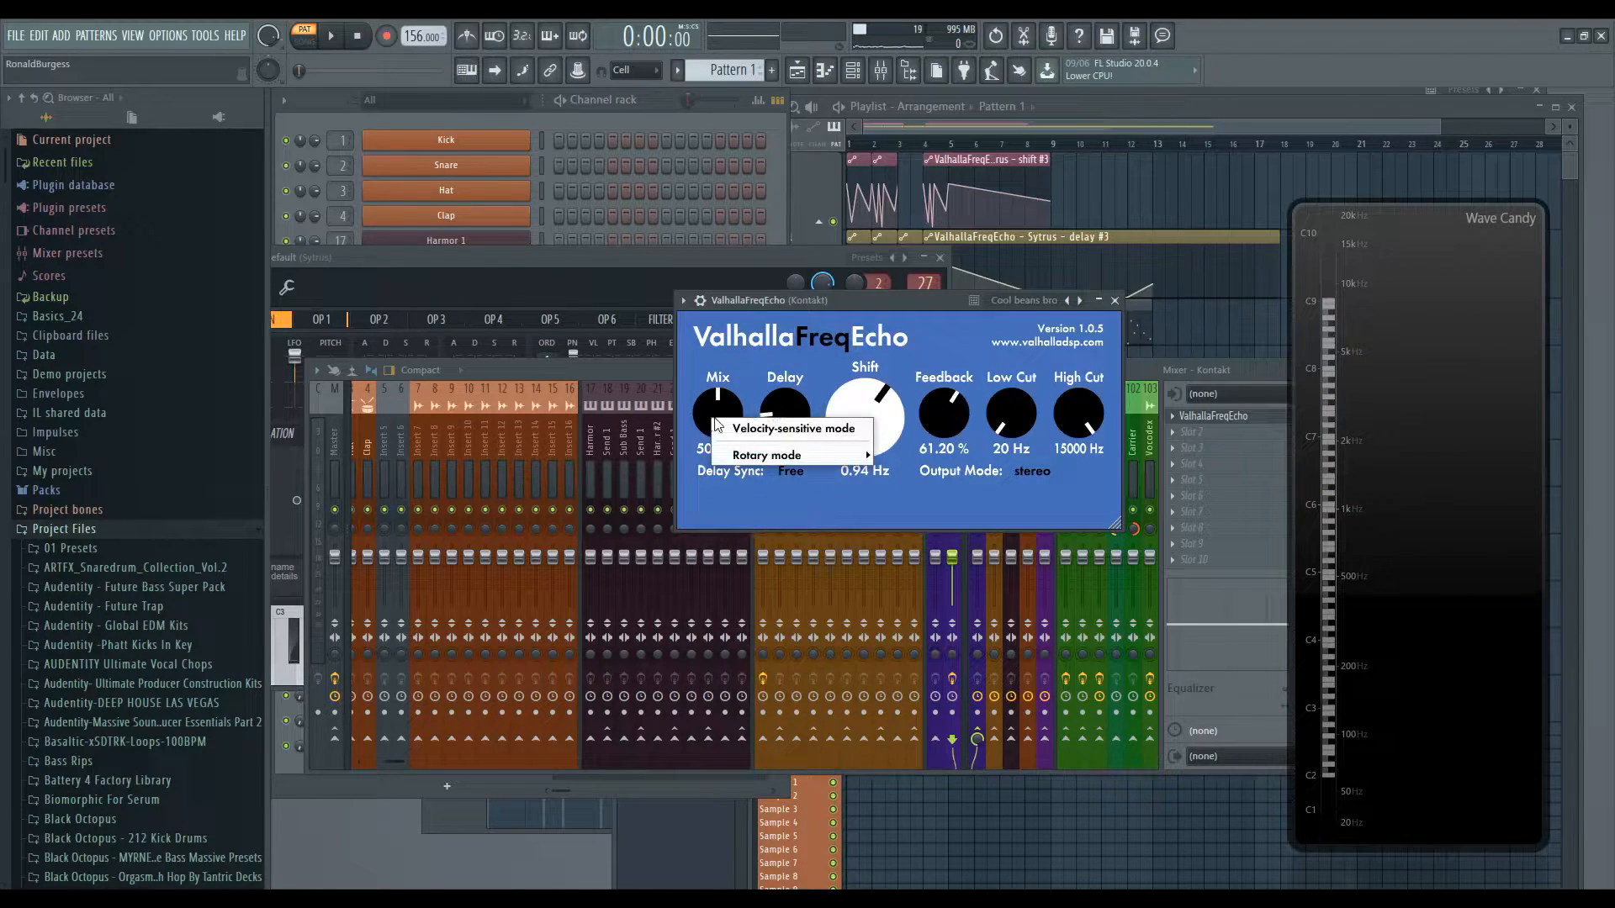
{"action": "mouse_move", "coordinate": [738, 458]}
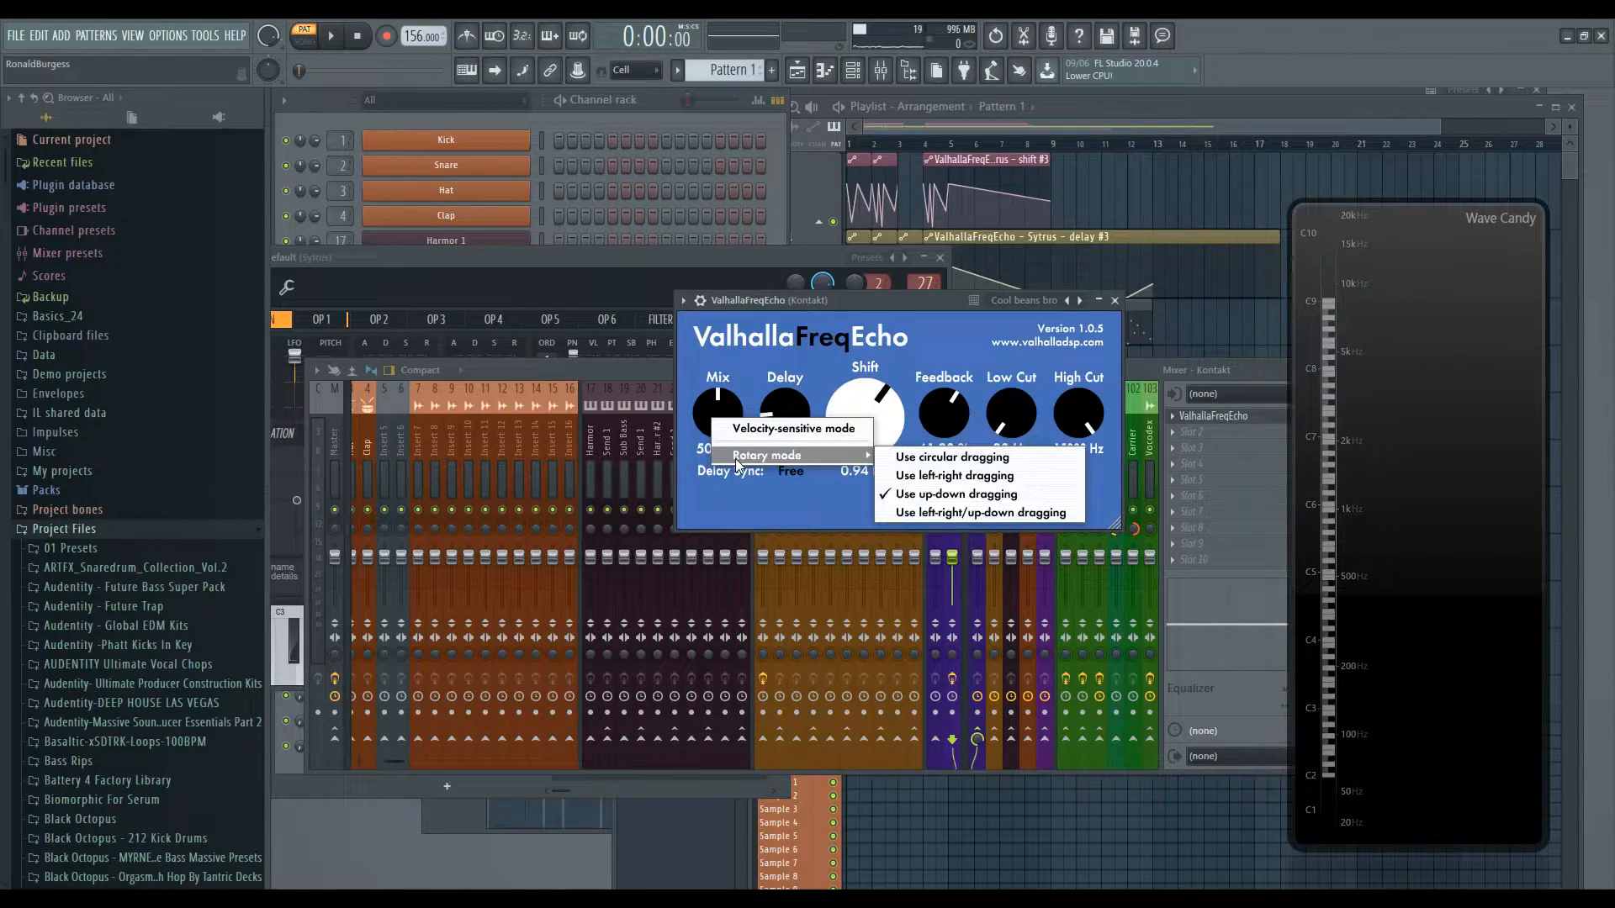
{"action": "left_click", "coordinate": [694, 363]}
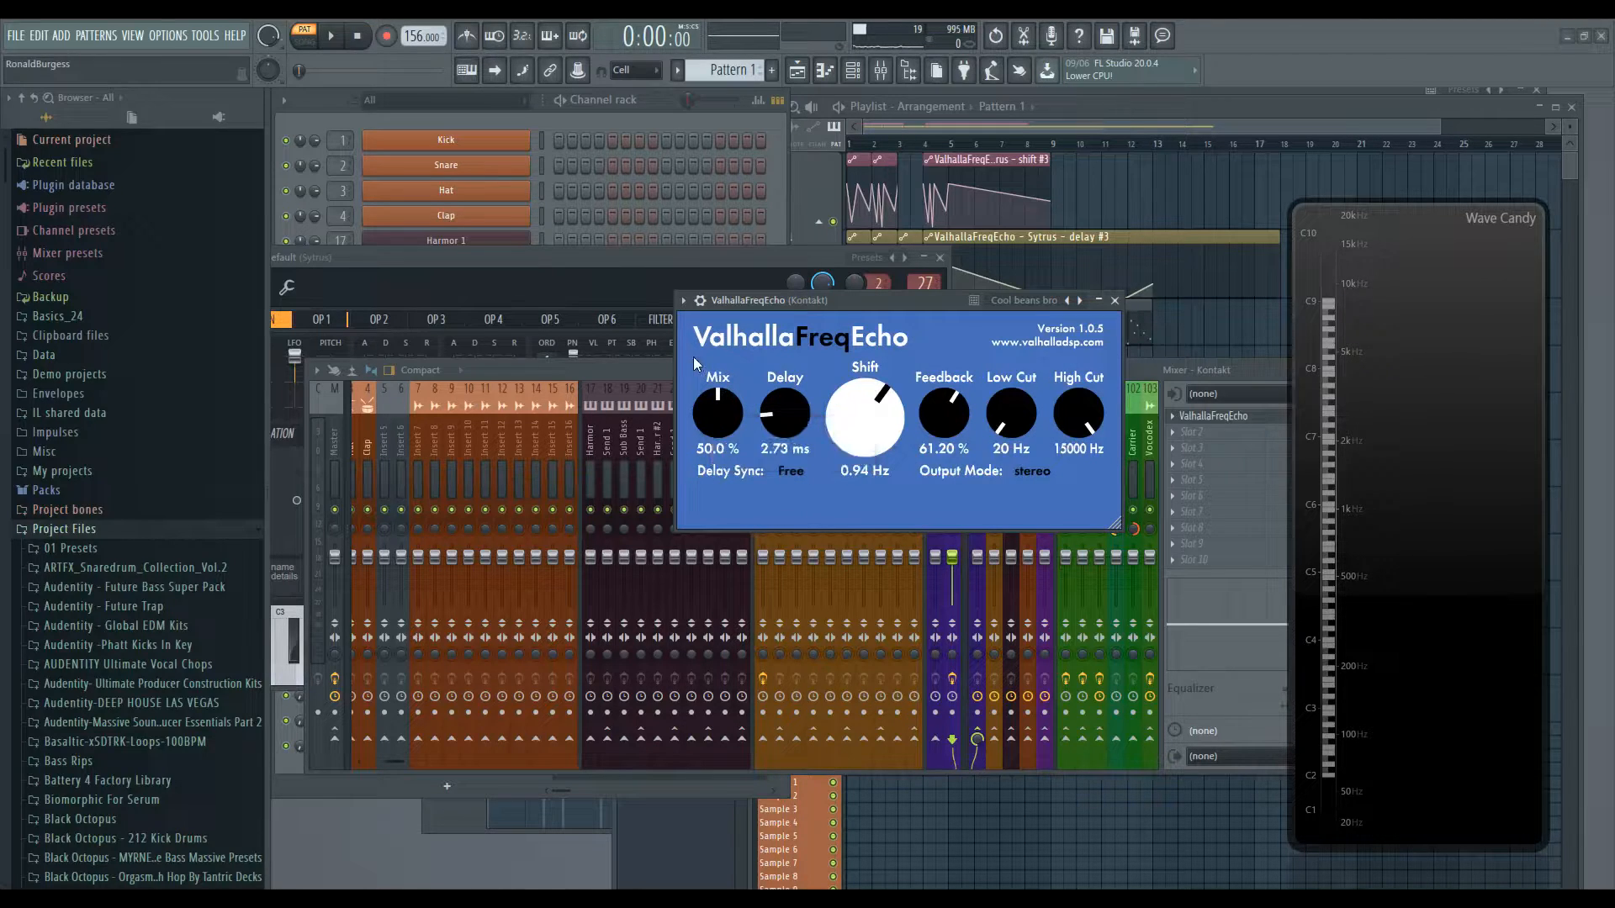
- Set Mix to 73.4 % on the Kontakt FreqEcho and increase its Delay time, undoing one trial Delay change
{"action": "left_click_drag", "start_coordinate": [720, 416], "coordinate": [723, 381]}
{"action": "mouse_move", "coordinate": [778, 426]}
{"action": "left_mouse_down"}
{"action": "mouse_move", "coordinate": [779, 408]}
{"action": "mouse_move", "coordinate": [799, 435]}
{"action": "left_mouse_up"}
{"action": "key", "text": "ctrl+z"}
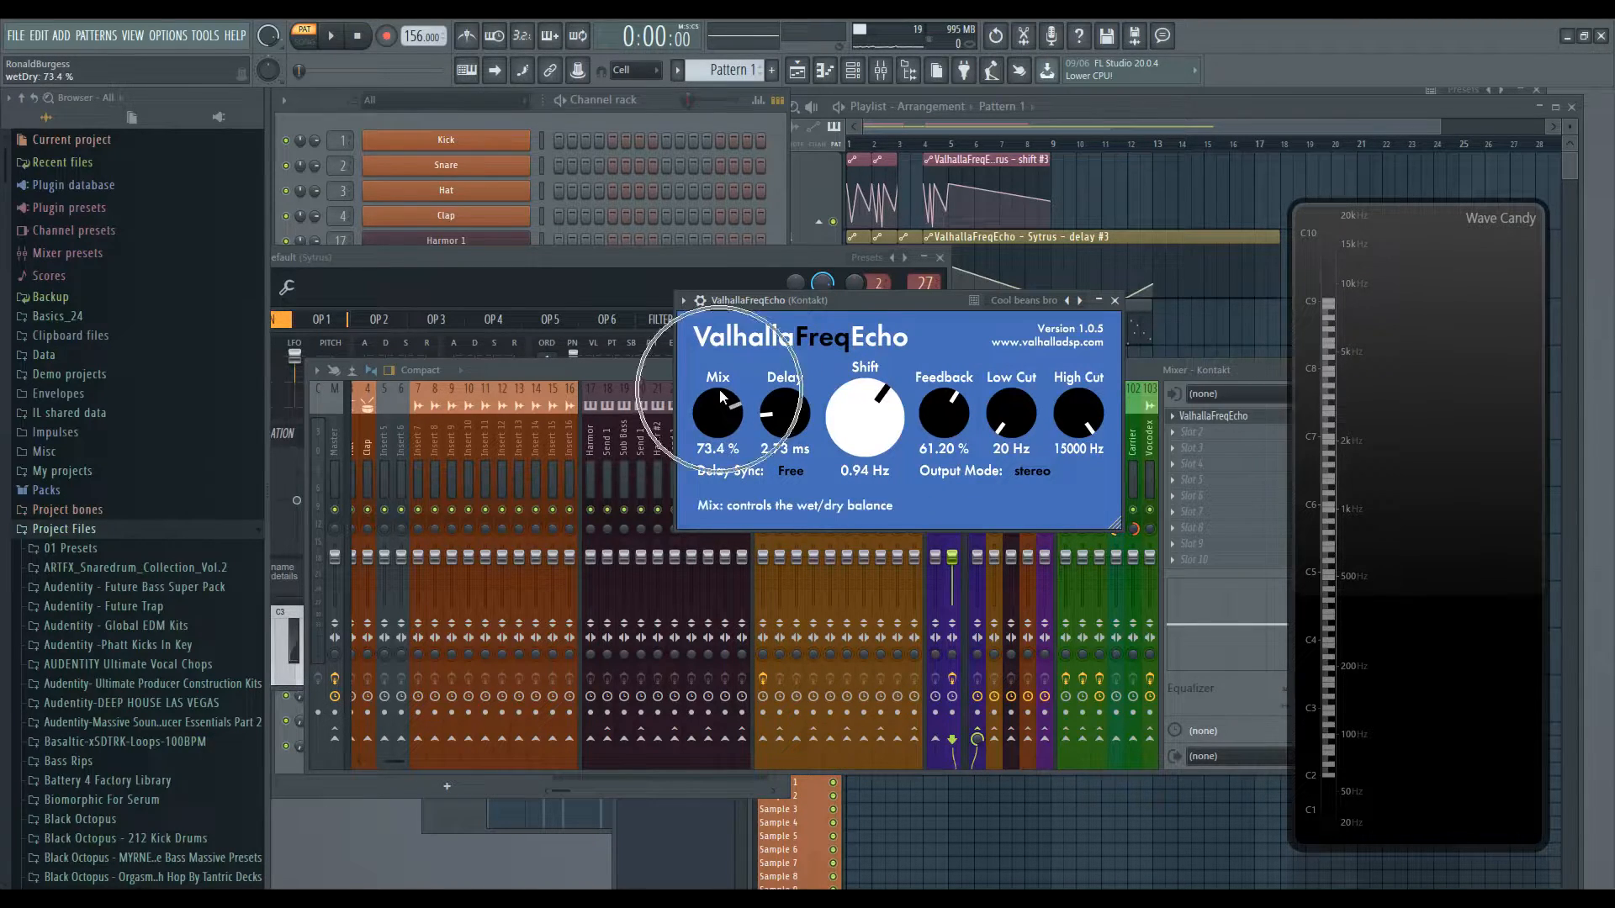
{"action": "left_click_drag", "start_coordinate": [778, 425], "coordinate": [778, 419]}
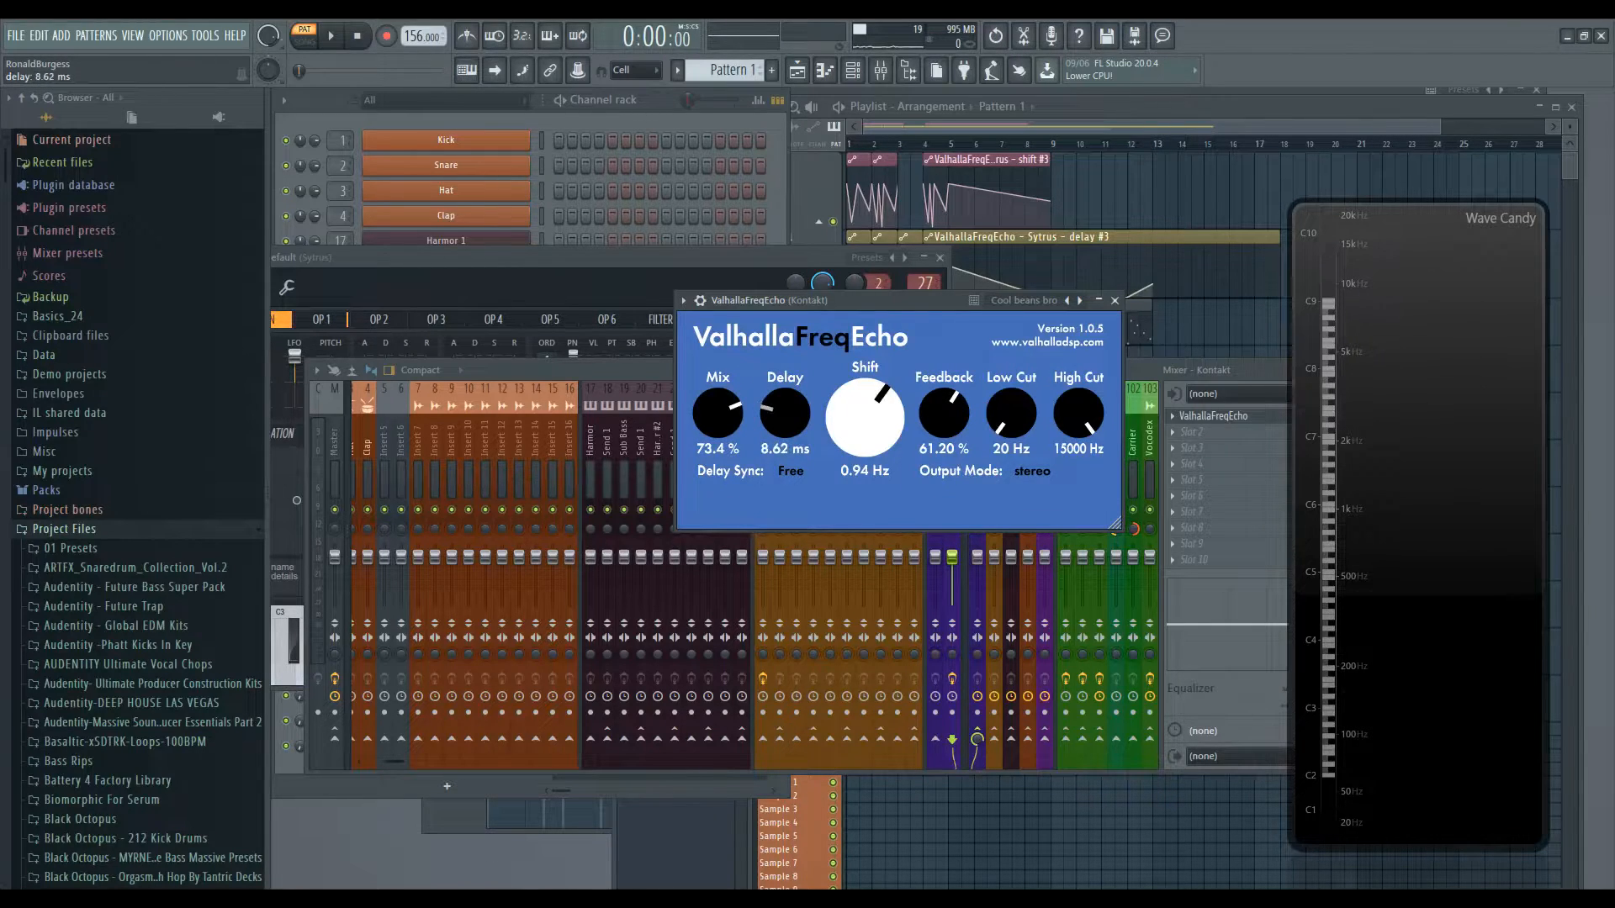
{"action": "mouse_move", "coordinate": [781, 415]}
{"action": "left_mouse_down"}
{"action": "mouse_move", "coordinate": [804, 338]}
{"action": "mouse_move", "coordinate": [799, 435]}
{"action": "left_mouse_up"}
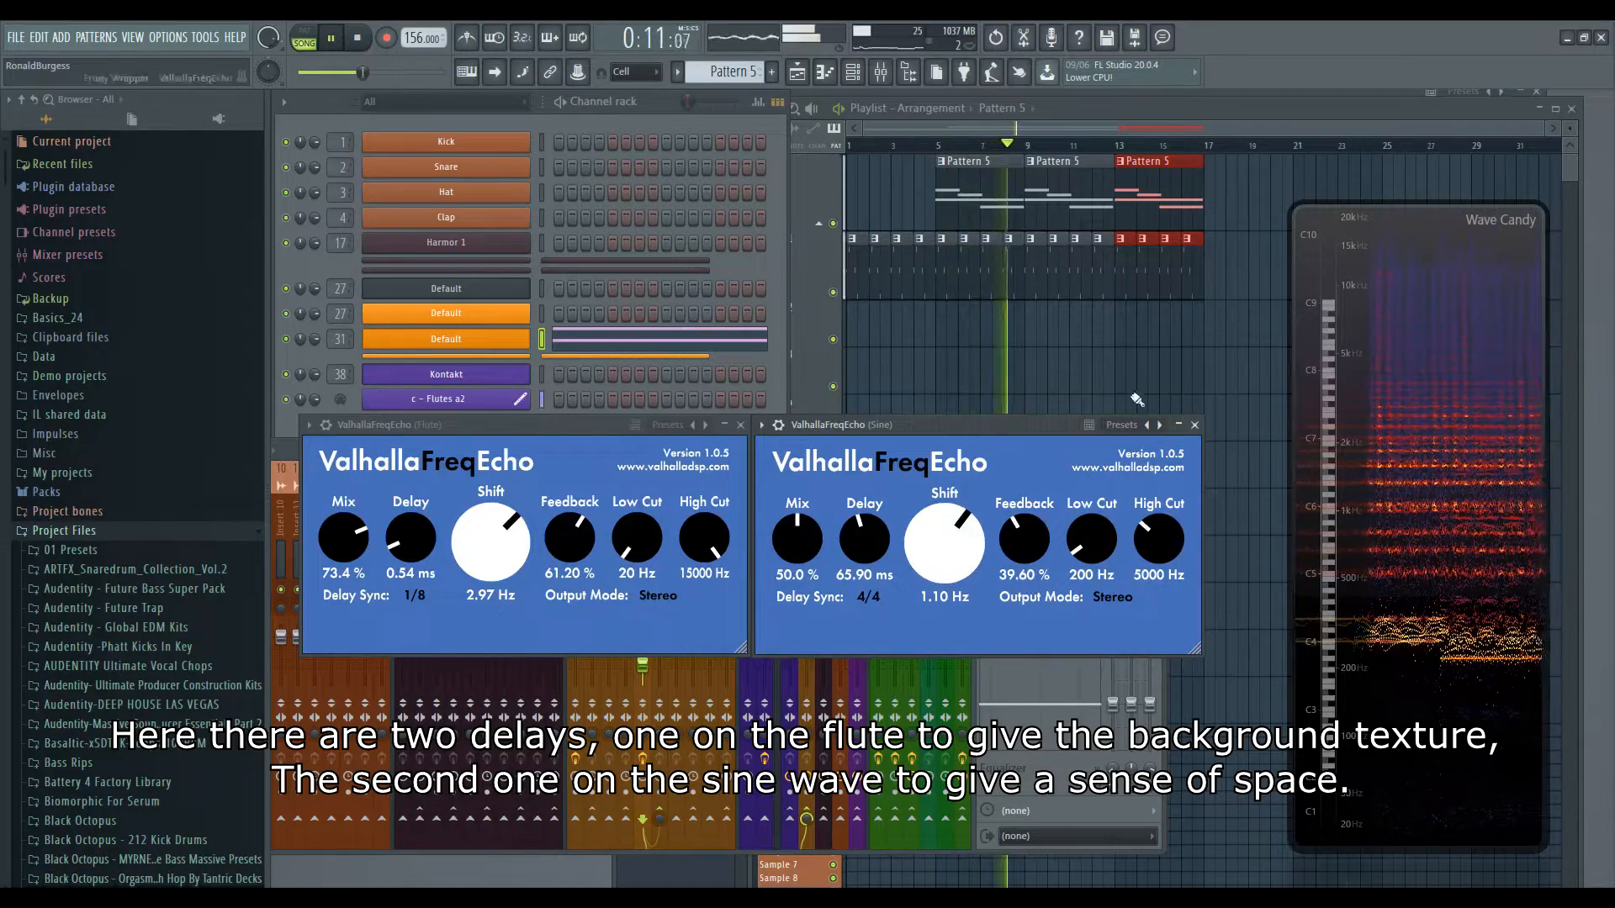
- Open Pattern 5's piano roll and move its notes to new positions and pitches
{"action": "double_click", "coordinate": [1096, 207]}
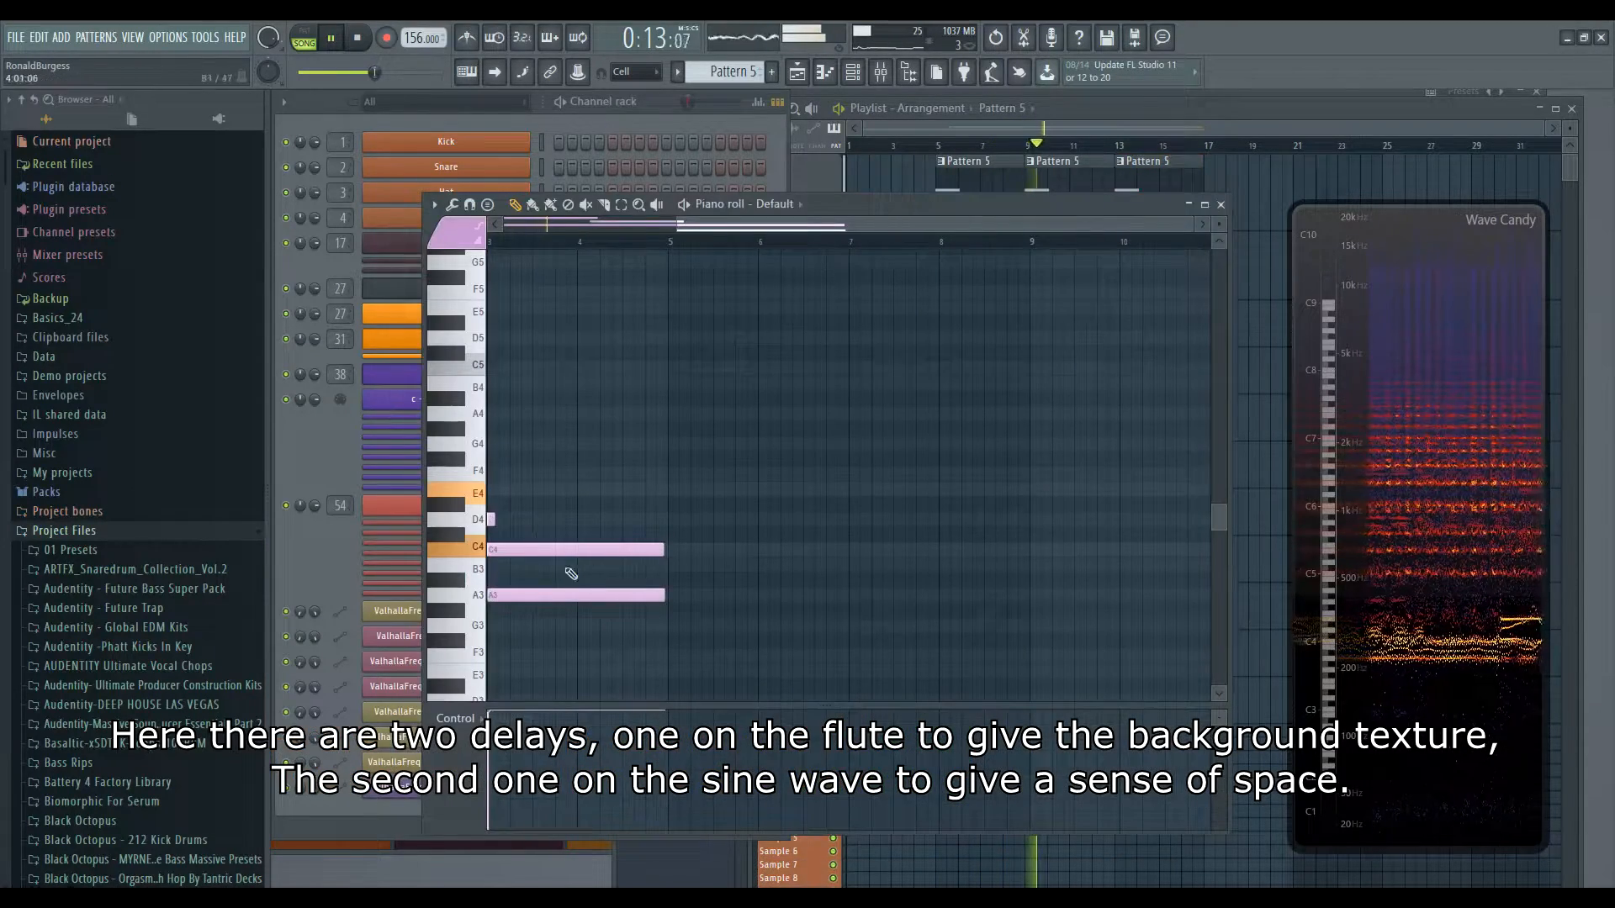
{"action": "left_click_drag", "start_coordinate": [569, 572], "coordinate": [865, 506]}
{"action": "left_click_drag", "start_coordinate": [589, 523], "coordinate": [591, 441]}
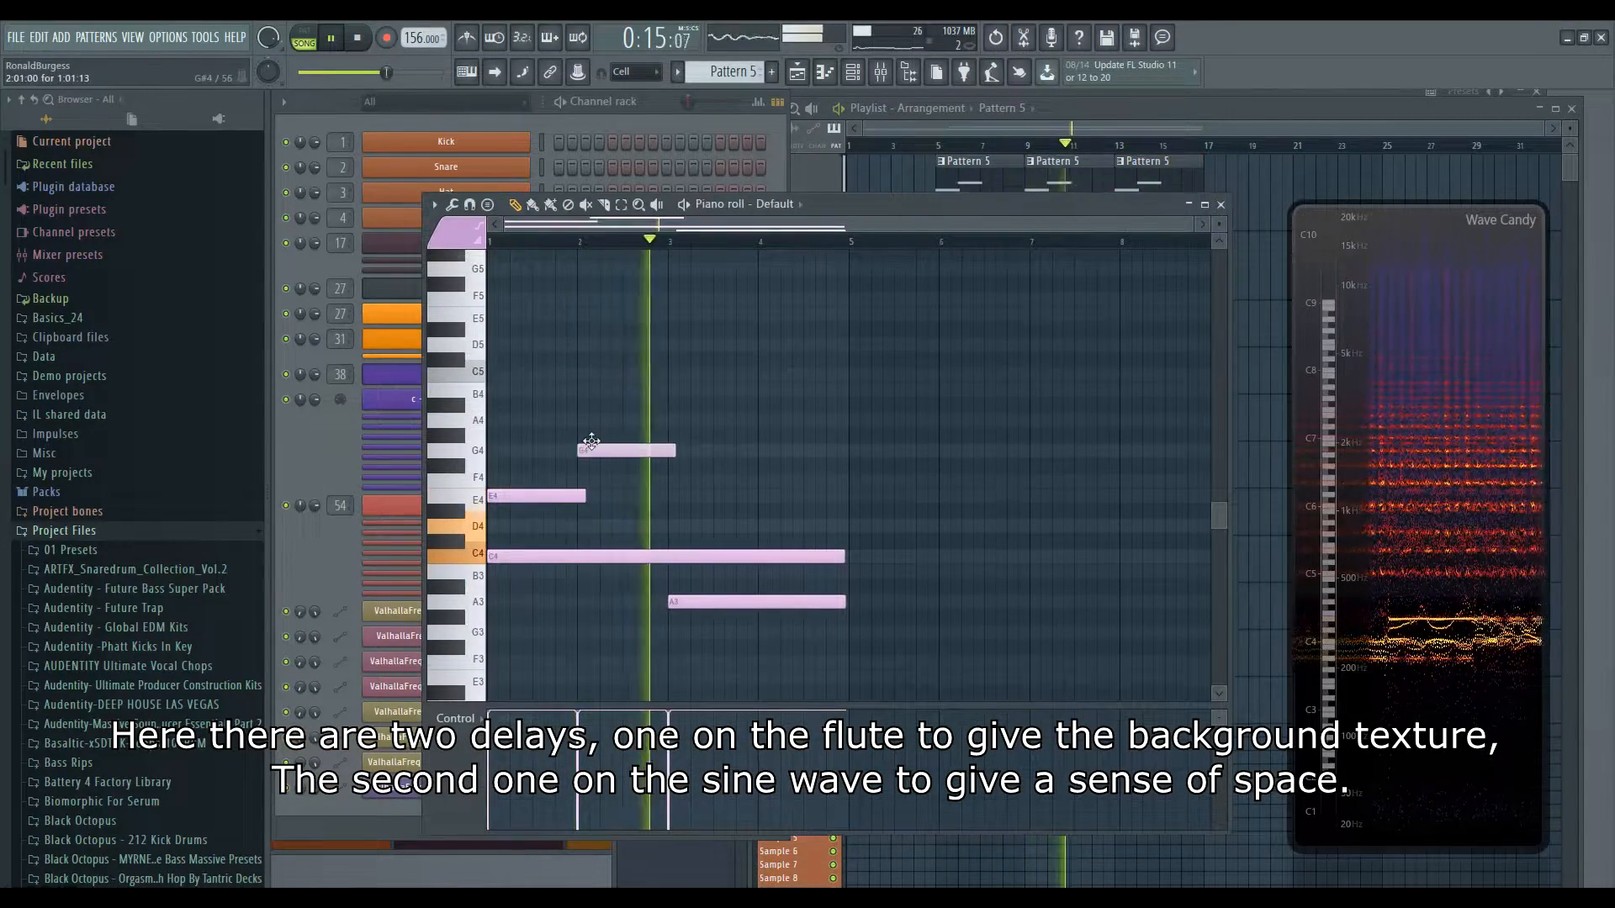
- Reopen Pattern 5's piano roll and drag its notes up to C5, E5 and C5 over a sustained C4 during playback
{"action": "left_click", "coordinate": [1051, 123]}
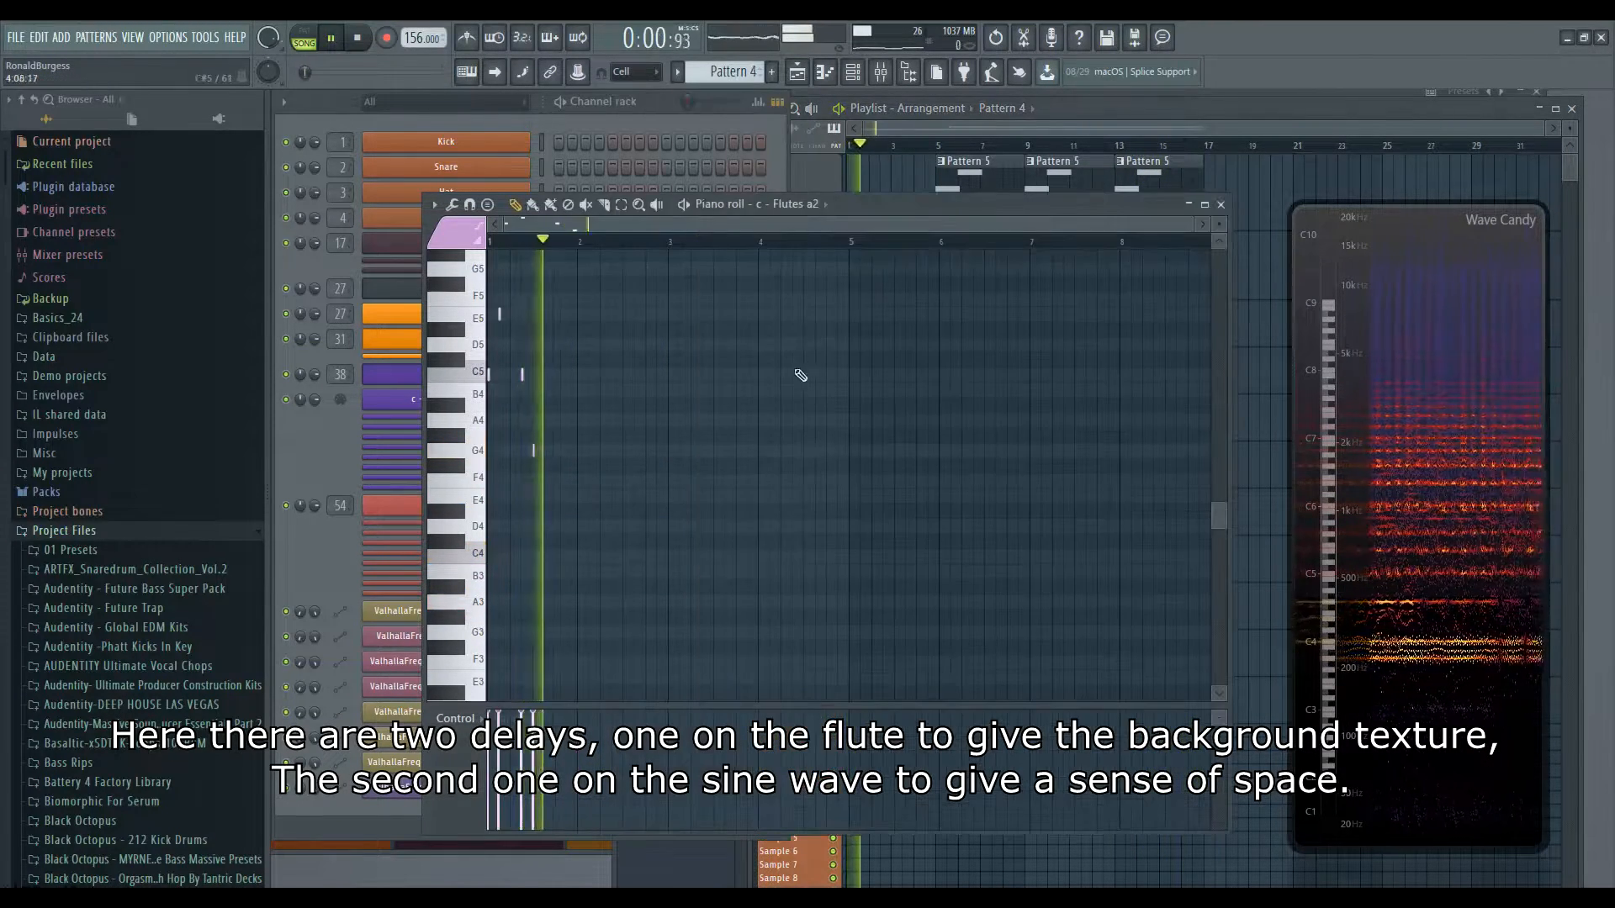
{"action": "scroll", "coordinate": [558, 402], "scroll_direction": "up", "scroll_amount": 3}
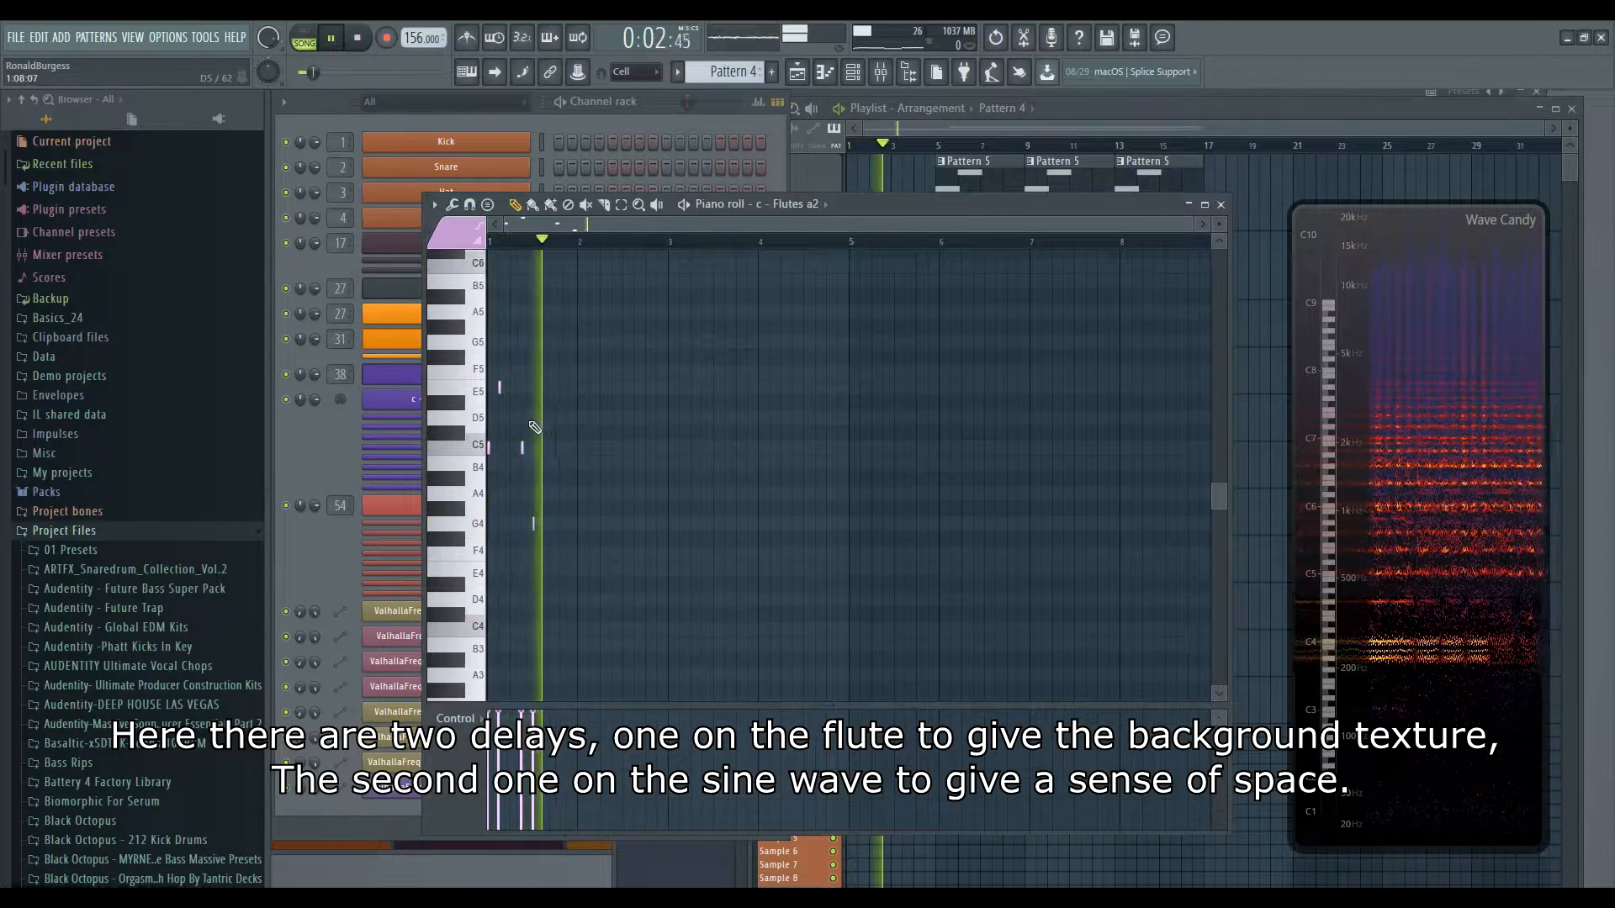
{"action": "double_click", "coordinate": [965, 182]}
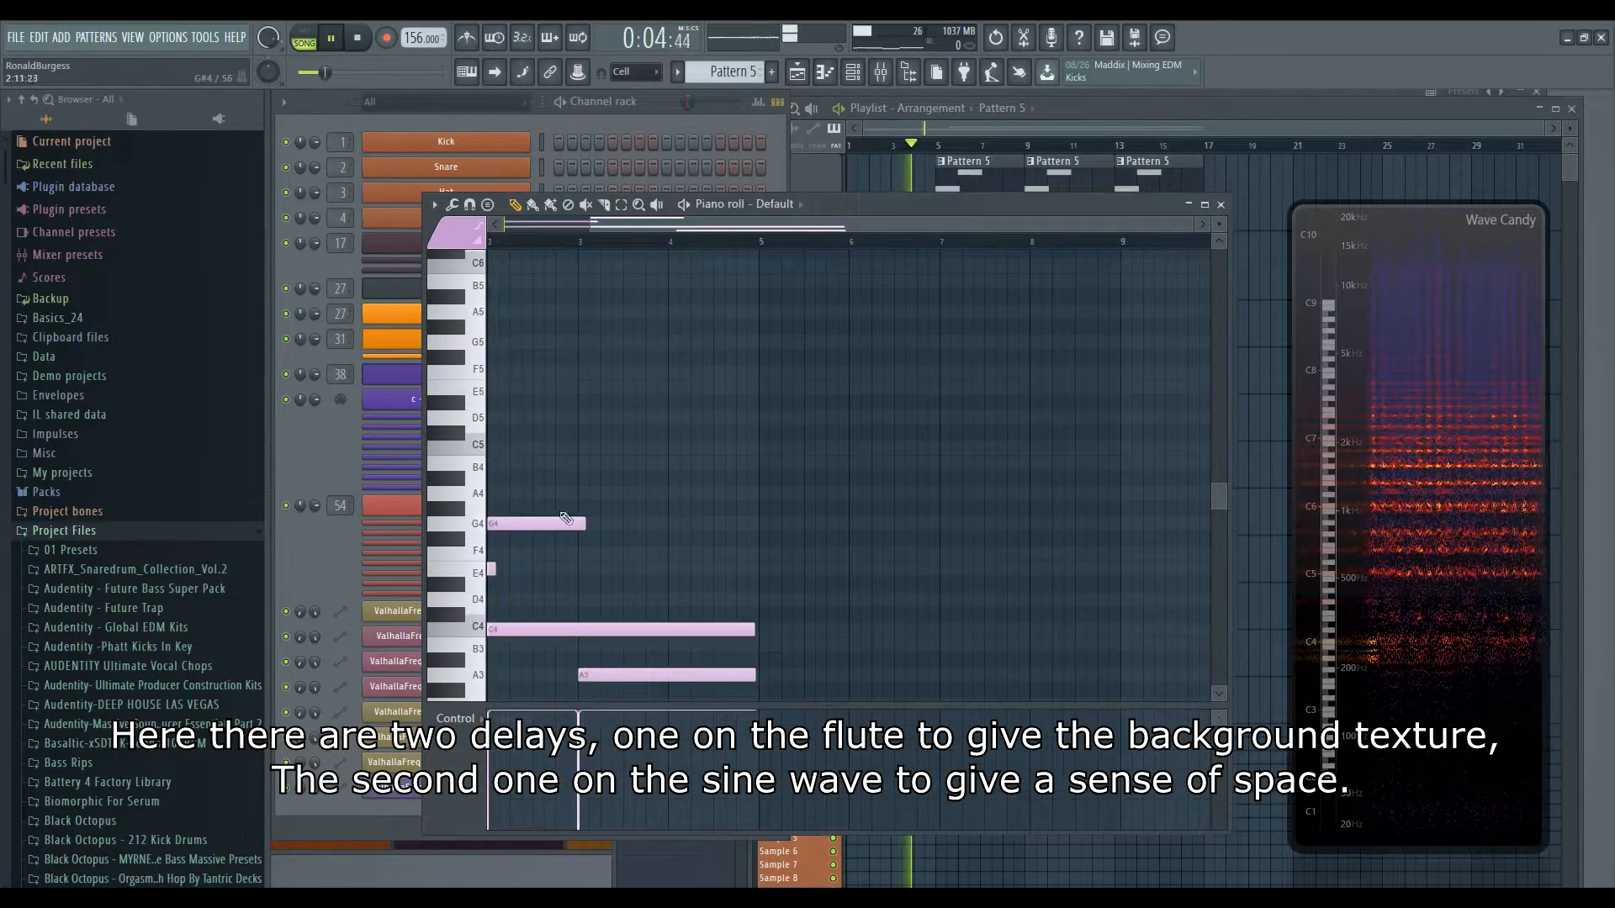
{"action": "left_click_drag", "start_coordinate": [571, 514], "coordinate": [781, 472]}
{"action": "left_click_drag", "start_coordinate": [606, 481], "coordinate": [611, 560]}
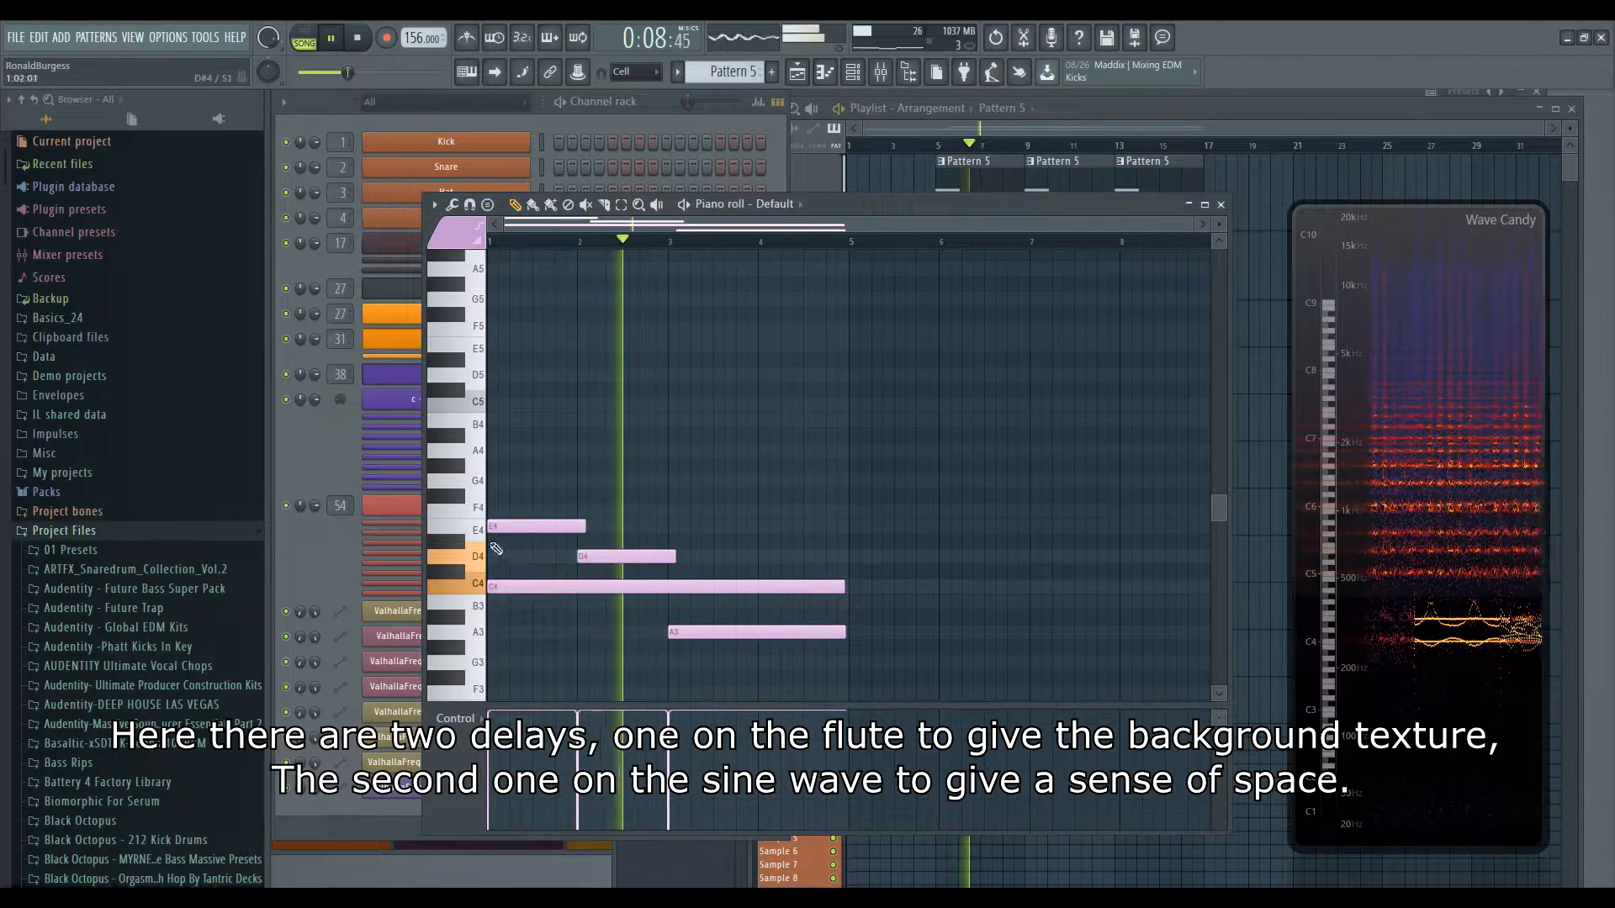
{"action": "left_click_drag", "start_coordinate": [504, 523], "coordinate": [504, 447]}
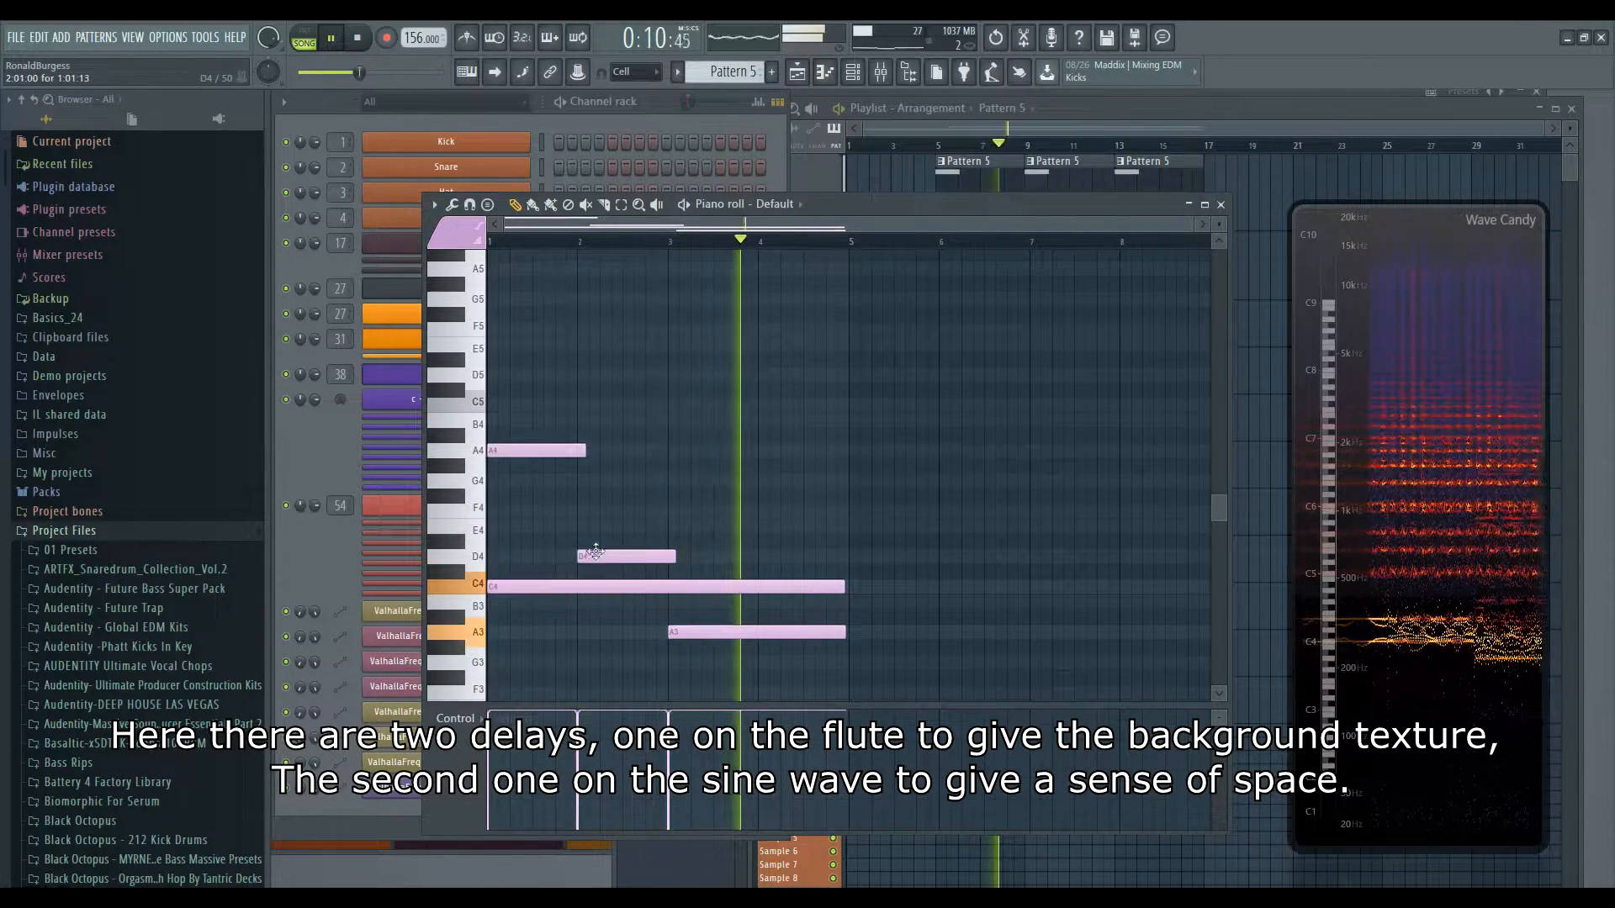
{"action": "left_click_drag", "start_coordinate": [597, 555], "coordinate": [593, 482]}
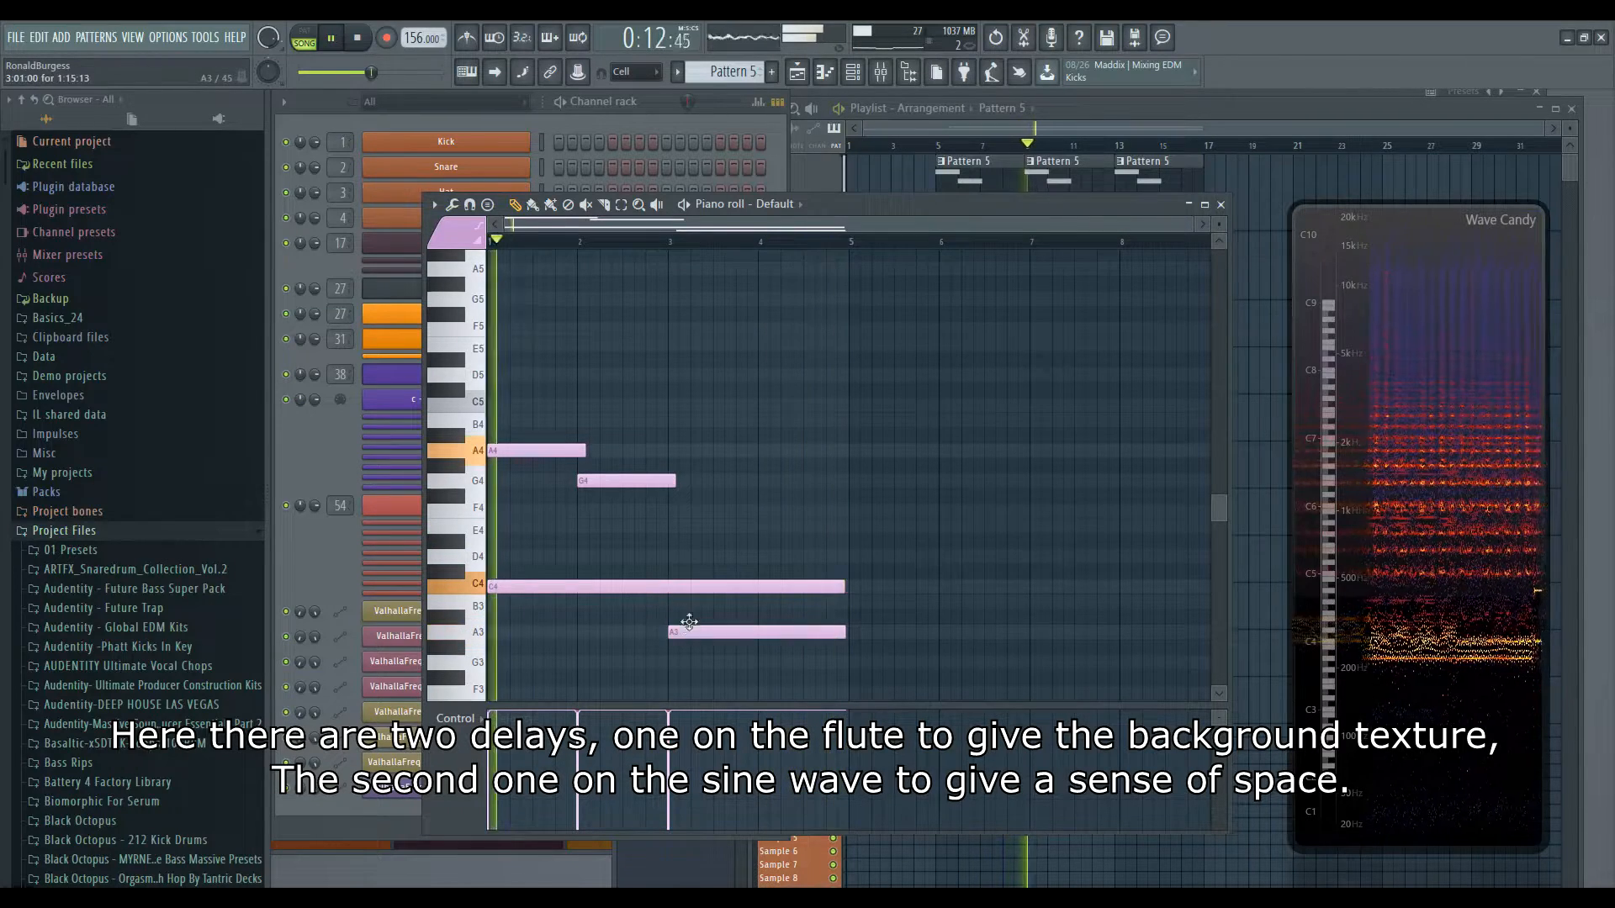
{"action": "left_click_drag", "start_coordinate": [686, 631], "coordinate": [685, 522]}
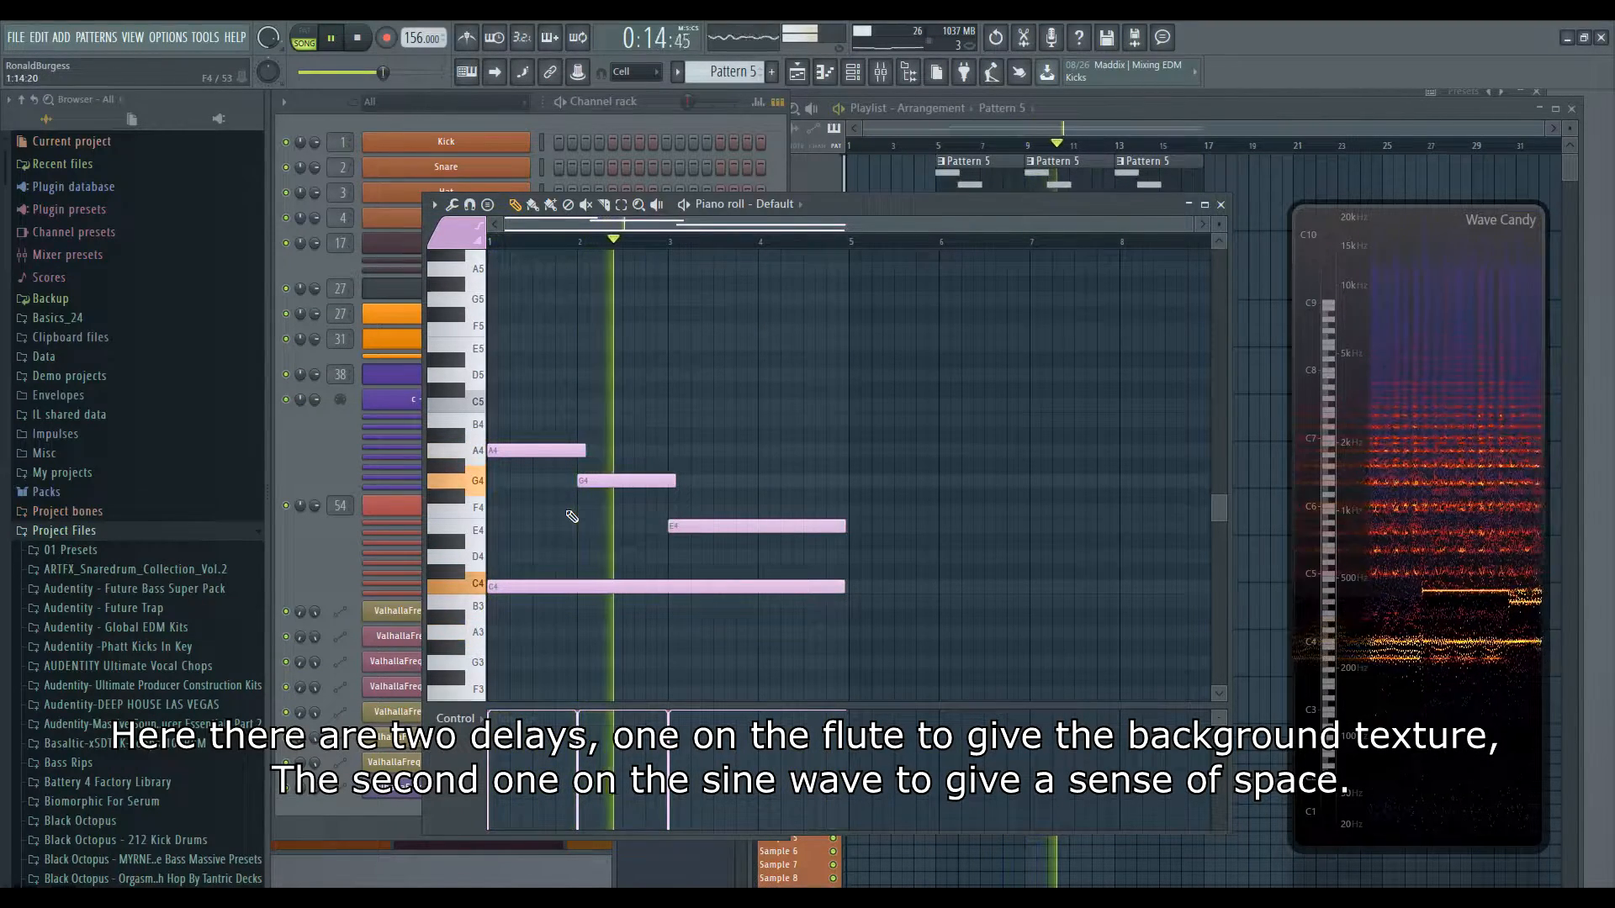
{"action": "left_click_drag", "start_coordinate": [542, 451], "coordinate": [544, 527]}
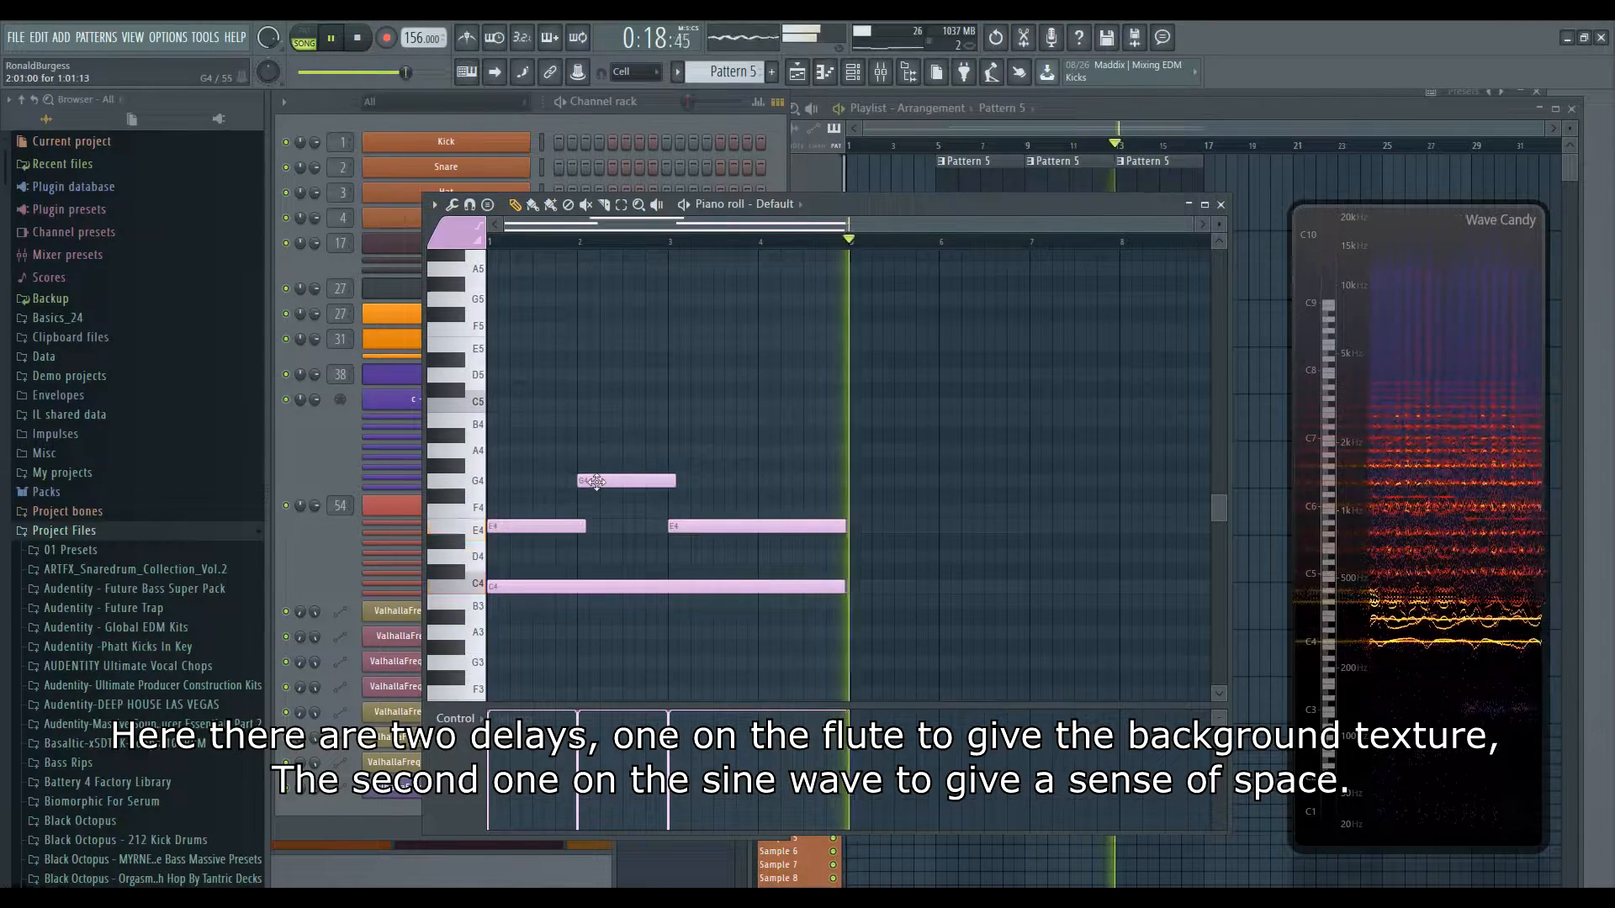
{"action": "left_click_drag", "start_coordinate": [695, 526], "coordinate": [694, 419]}
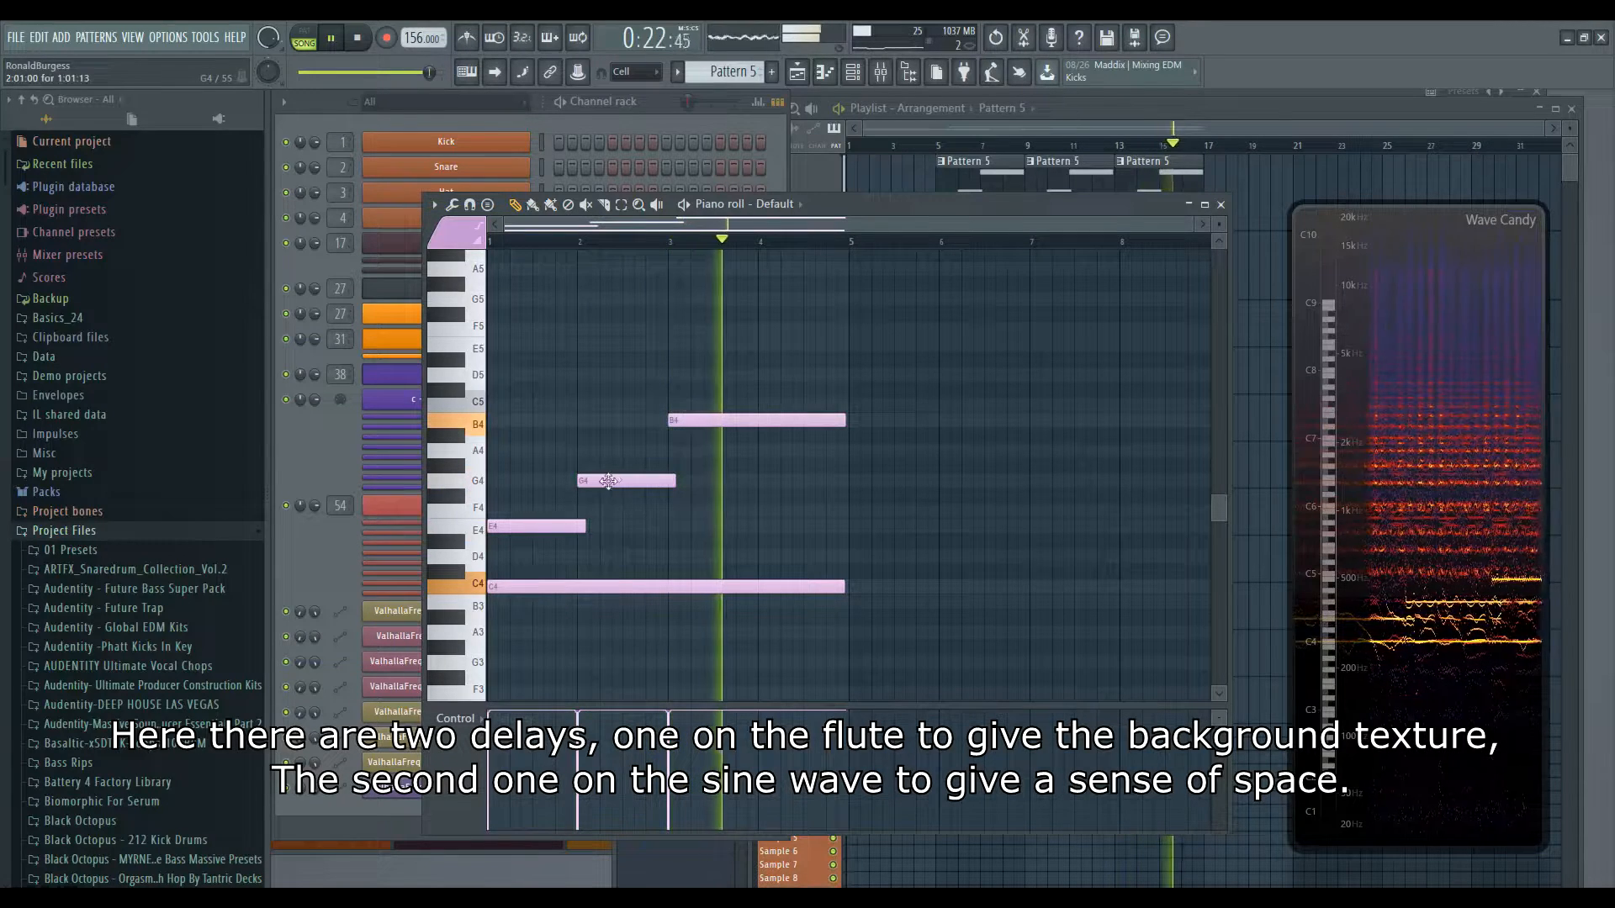
{"action": "left_click_drag", "start_coordinate": [512, 526], "coordinate": [512, 404]}
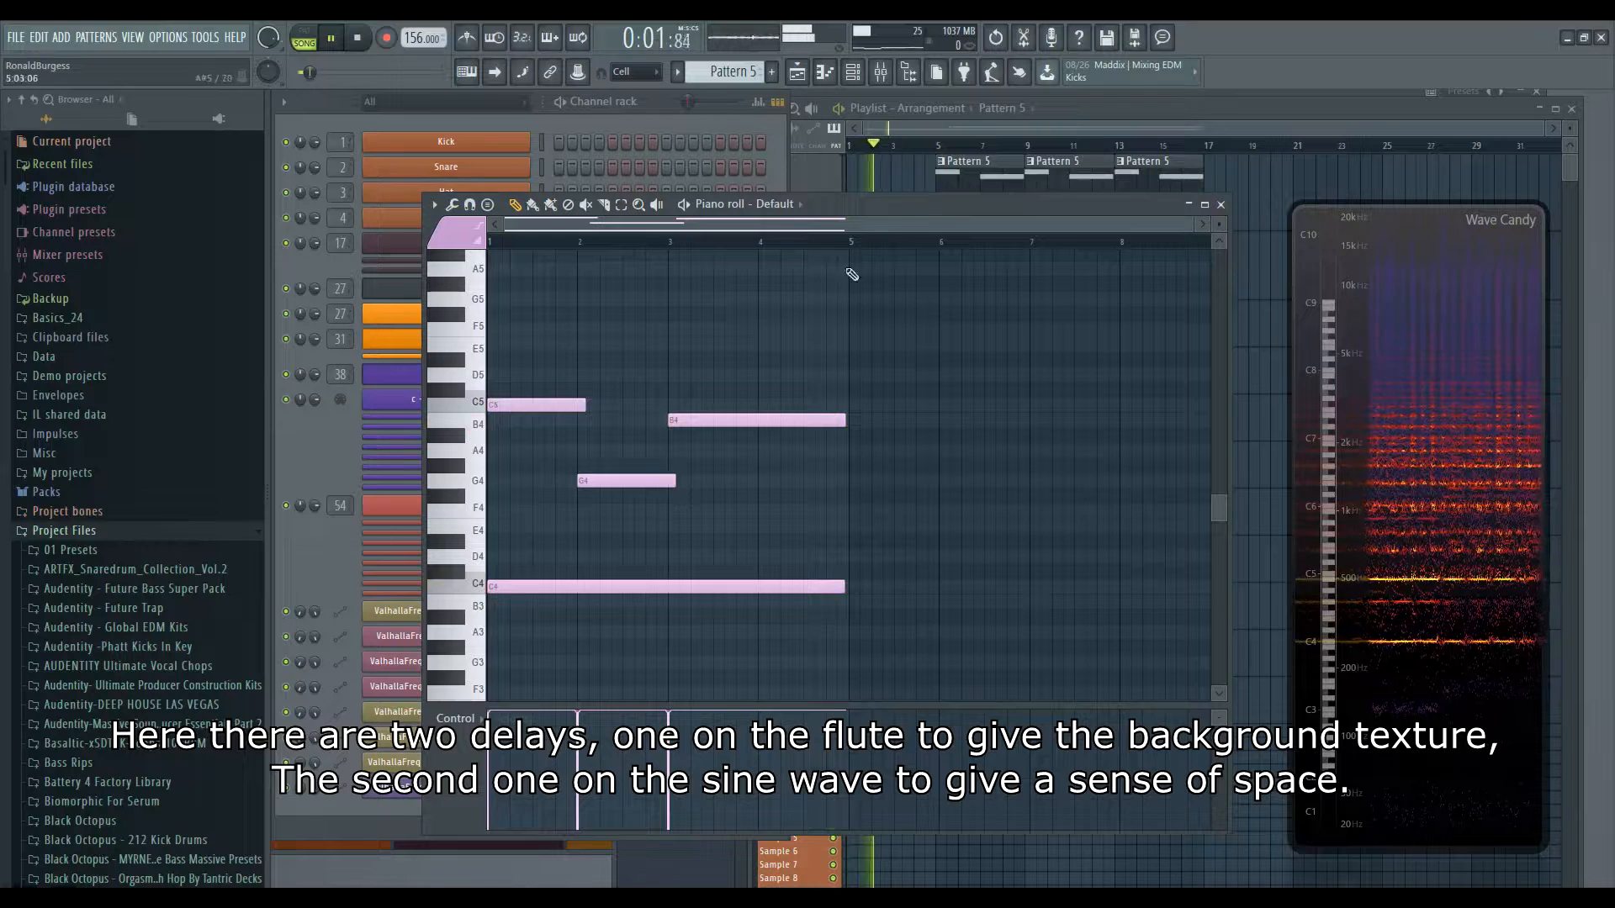
{"action": "left_click_drag", "start_coordinate": [632, 481], "coordinate": [632, 344]}
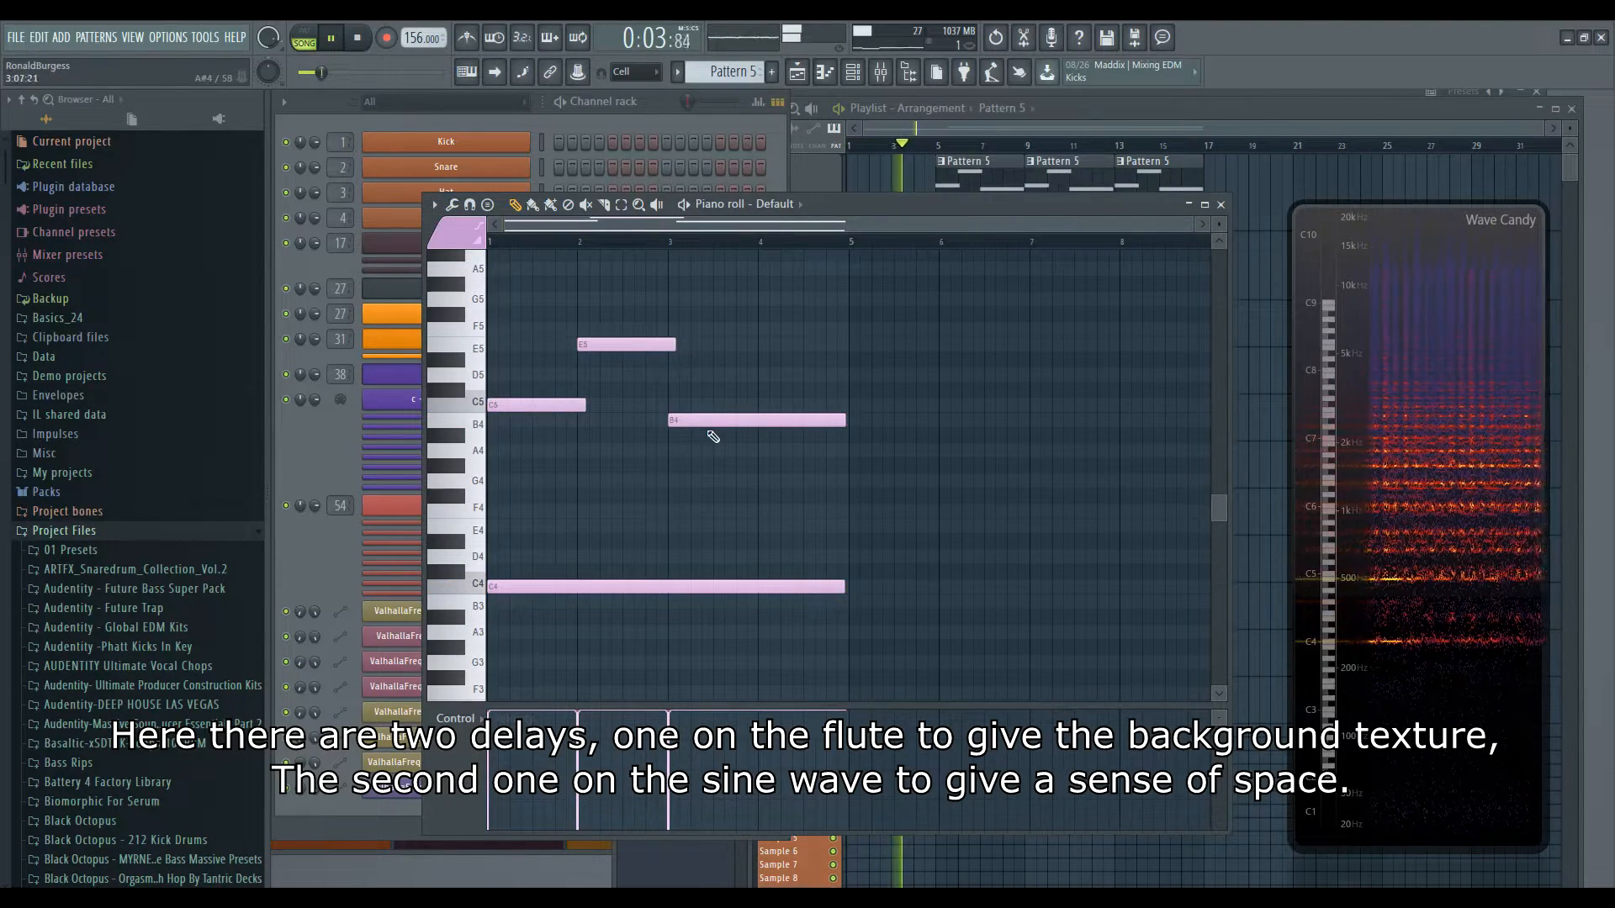
{"action": "left_click_drag", "start_coordinate": [708, 419], "coordinate": [708, 404]}
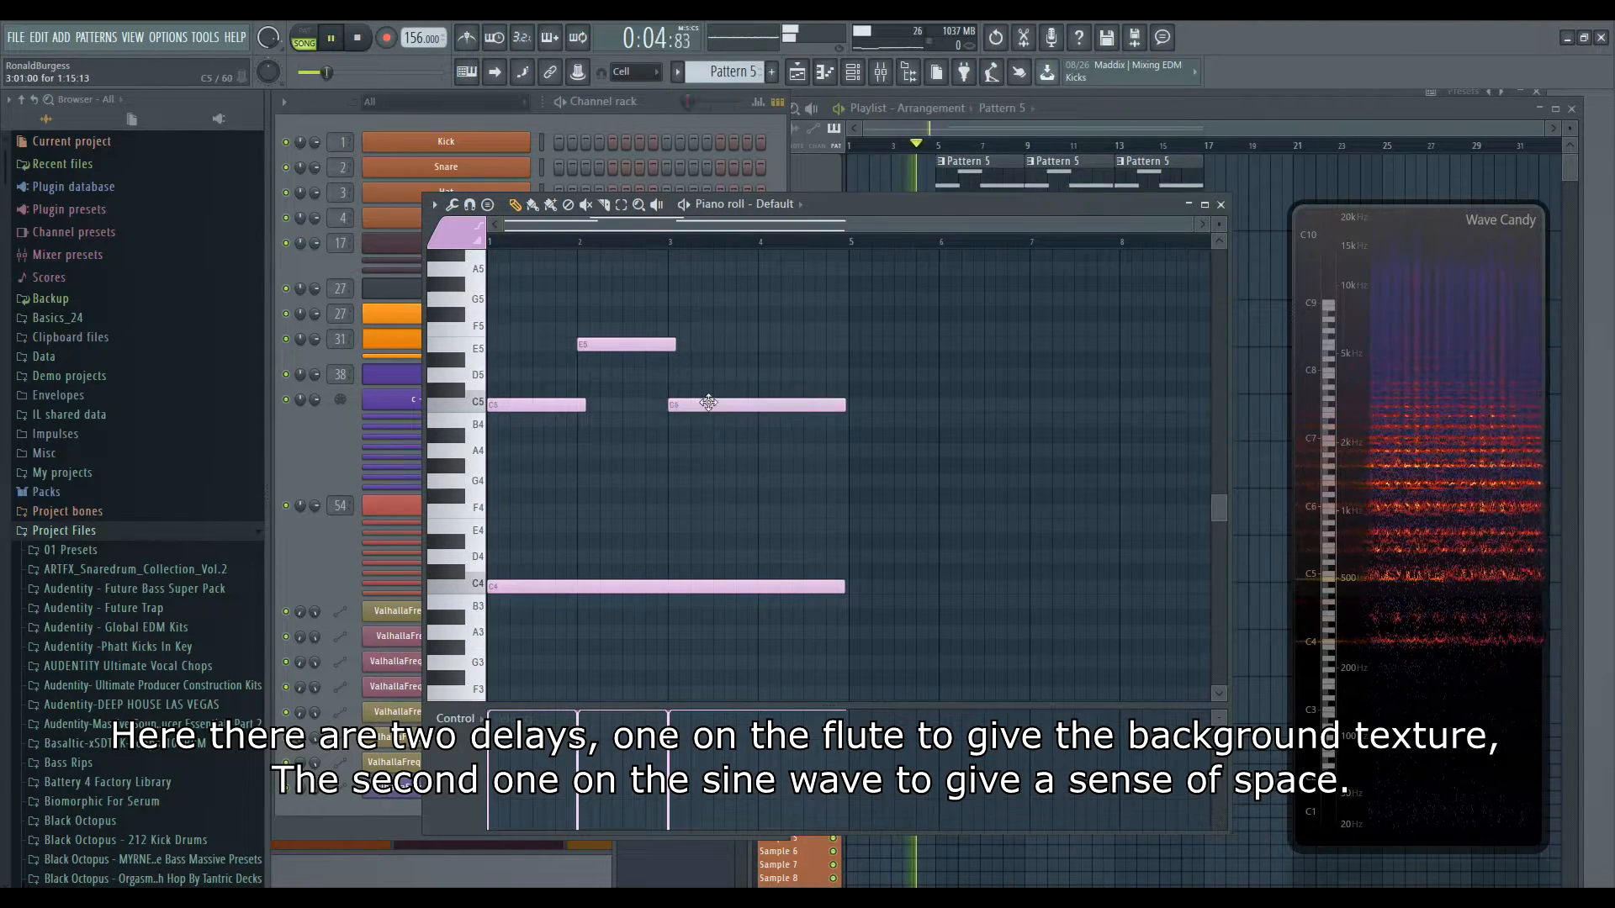
- Trim the Pattern 5 clips in the playlist so only the first one remains, then stop playback
{"action": "left_click", "coordinate": [1071, 133]}
{"action": "mouse_move", "coordinate": [1067, 203]}
{"action": "left_mouse_down"}
{"action": "mouse_move", "coordinate": [1048, 276]}
{"action": "mouse_move", "coordinate": [1188, 275]}
{"action": "mouse_move", "coordinate": [1154, 201]}
{"action": "left_mouse_up"}
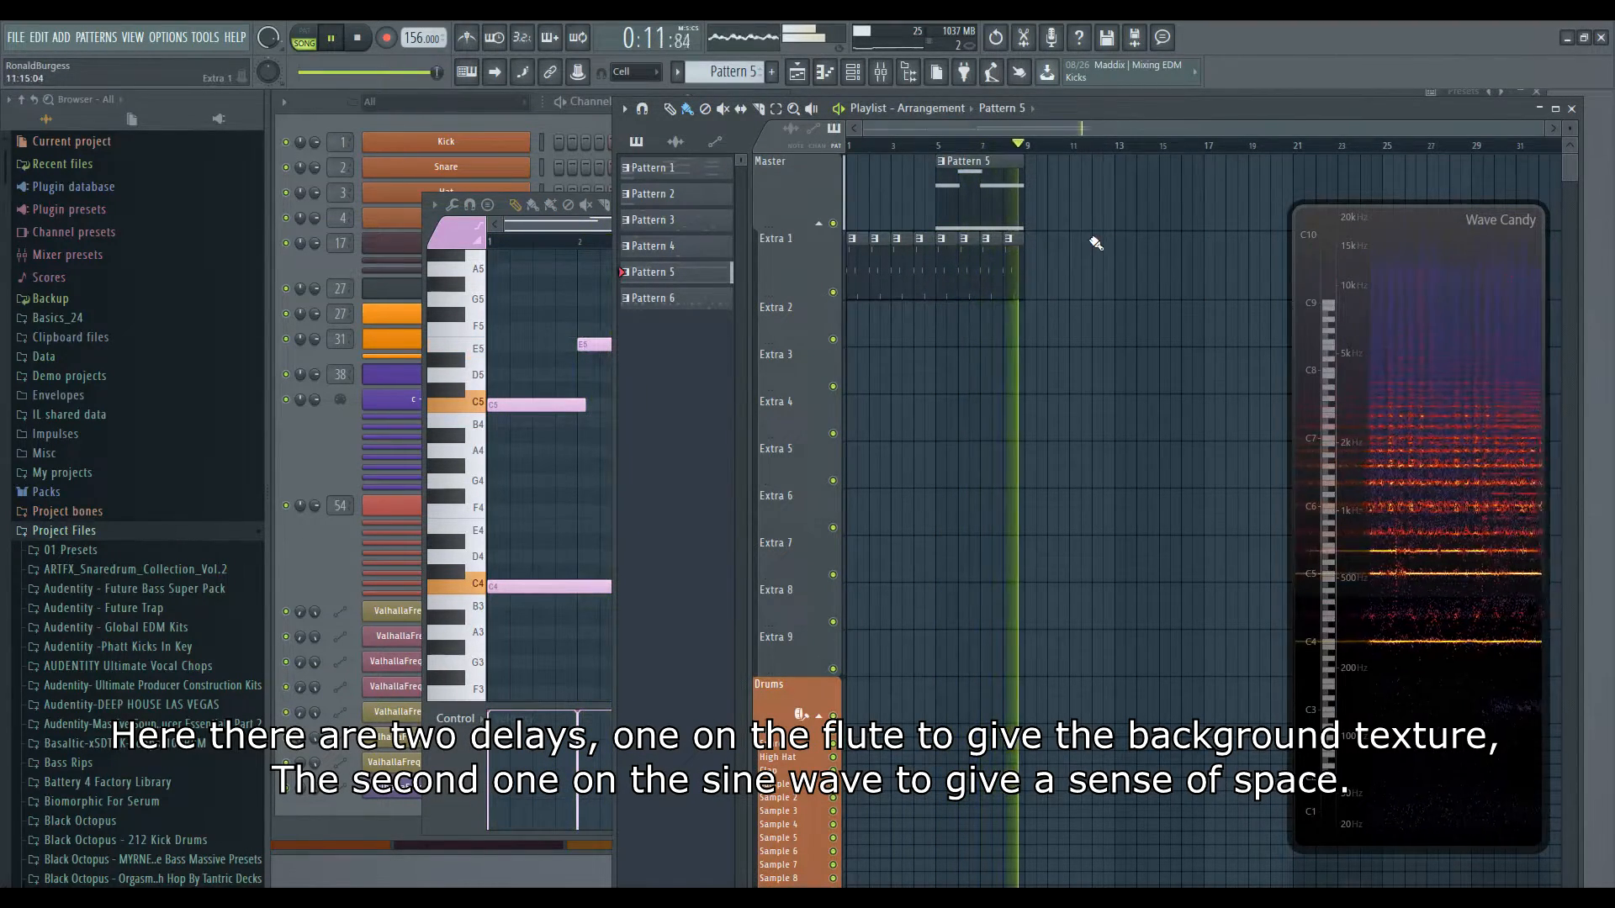
{"action": "key", "text": "space"}
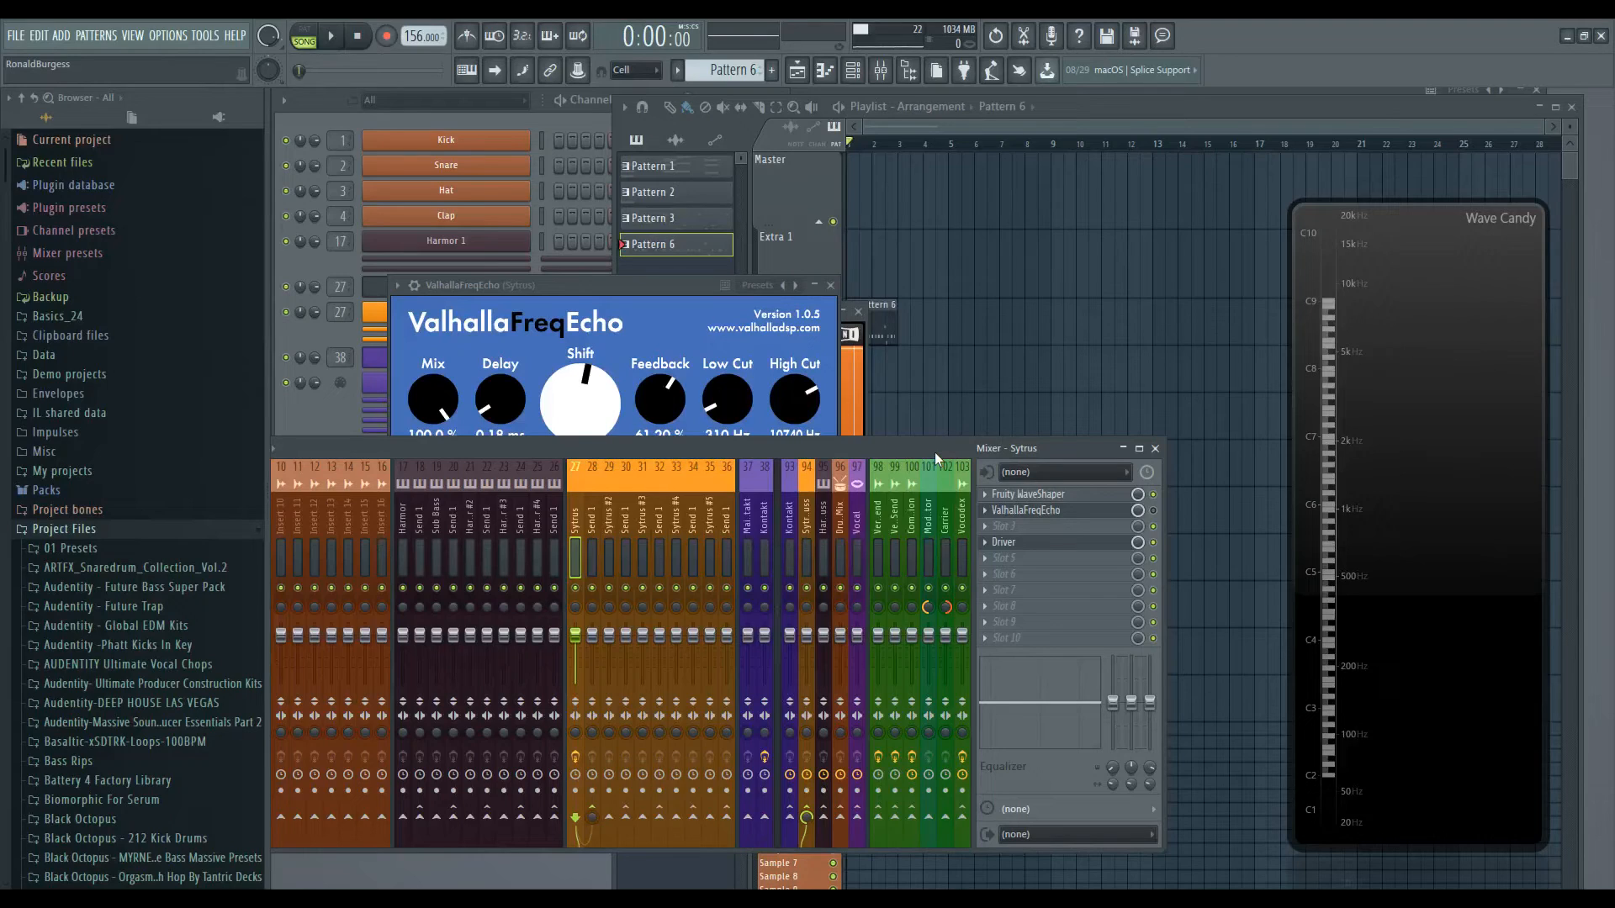
- Start playback and open the ValhallaFreqEcho plugin on the Sytrus mixer track, moving its window aside
{"action": "key", "text": "space"}
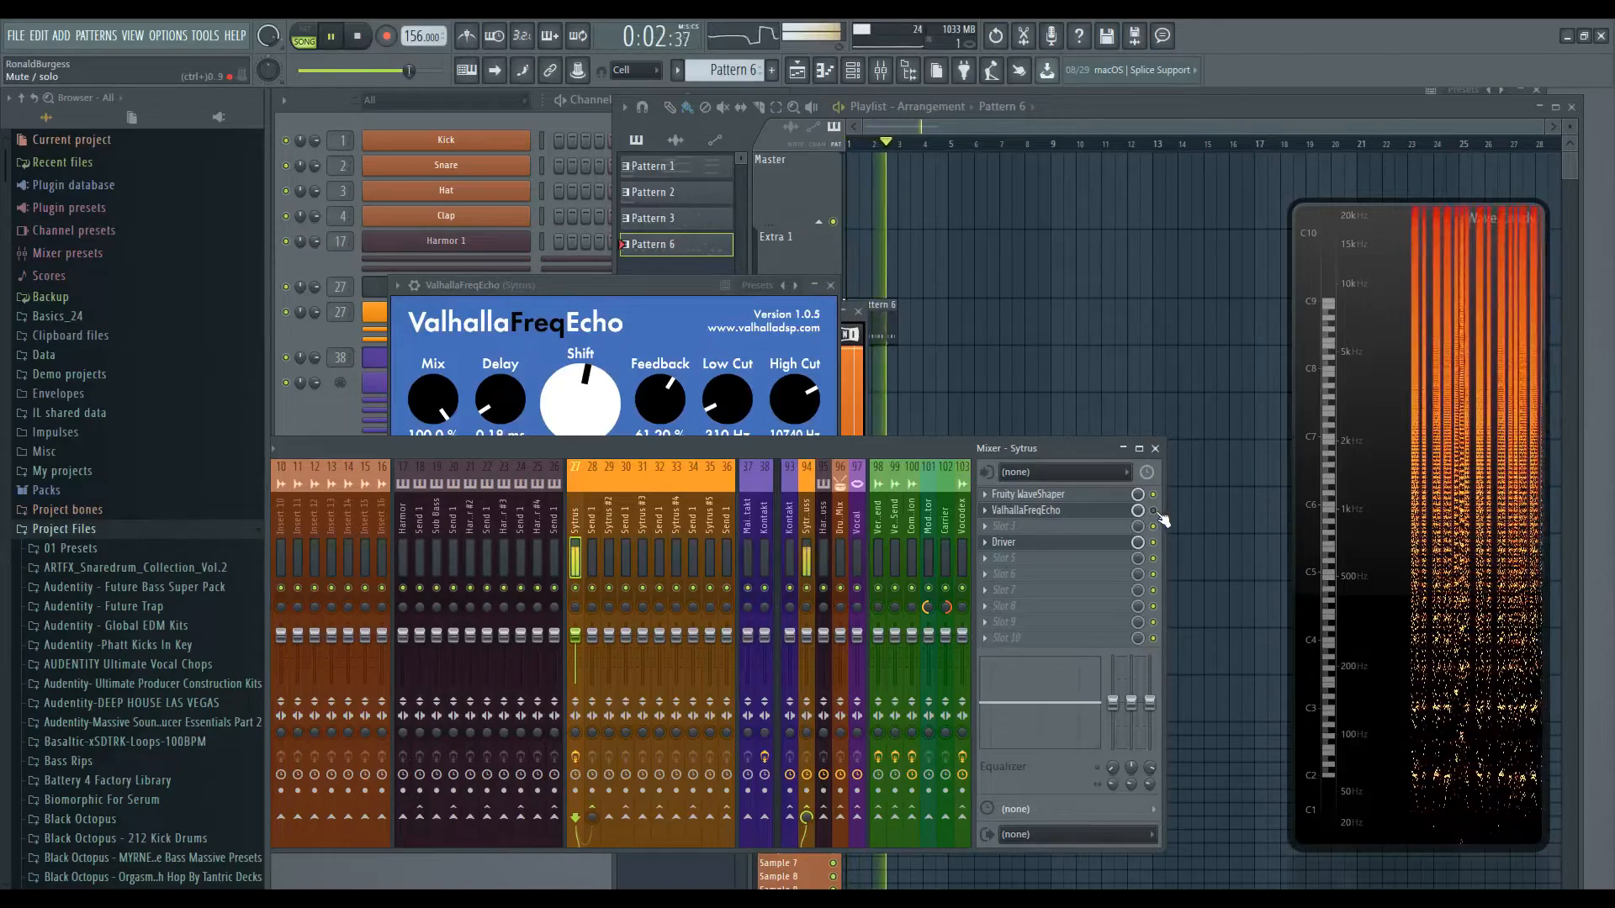
{"action": "left_click", "coordinate": [1003, 541]}
{"action": "left_click", "coordinate": [1026, 510]}
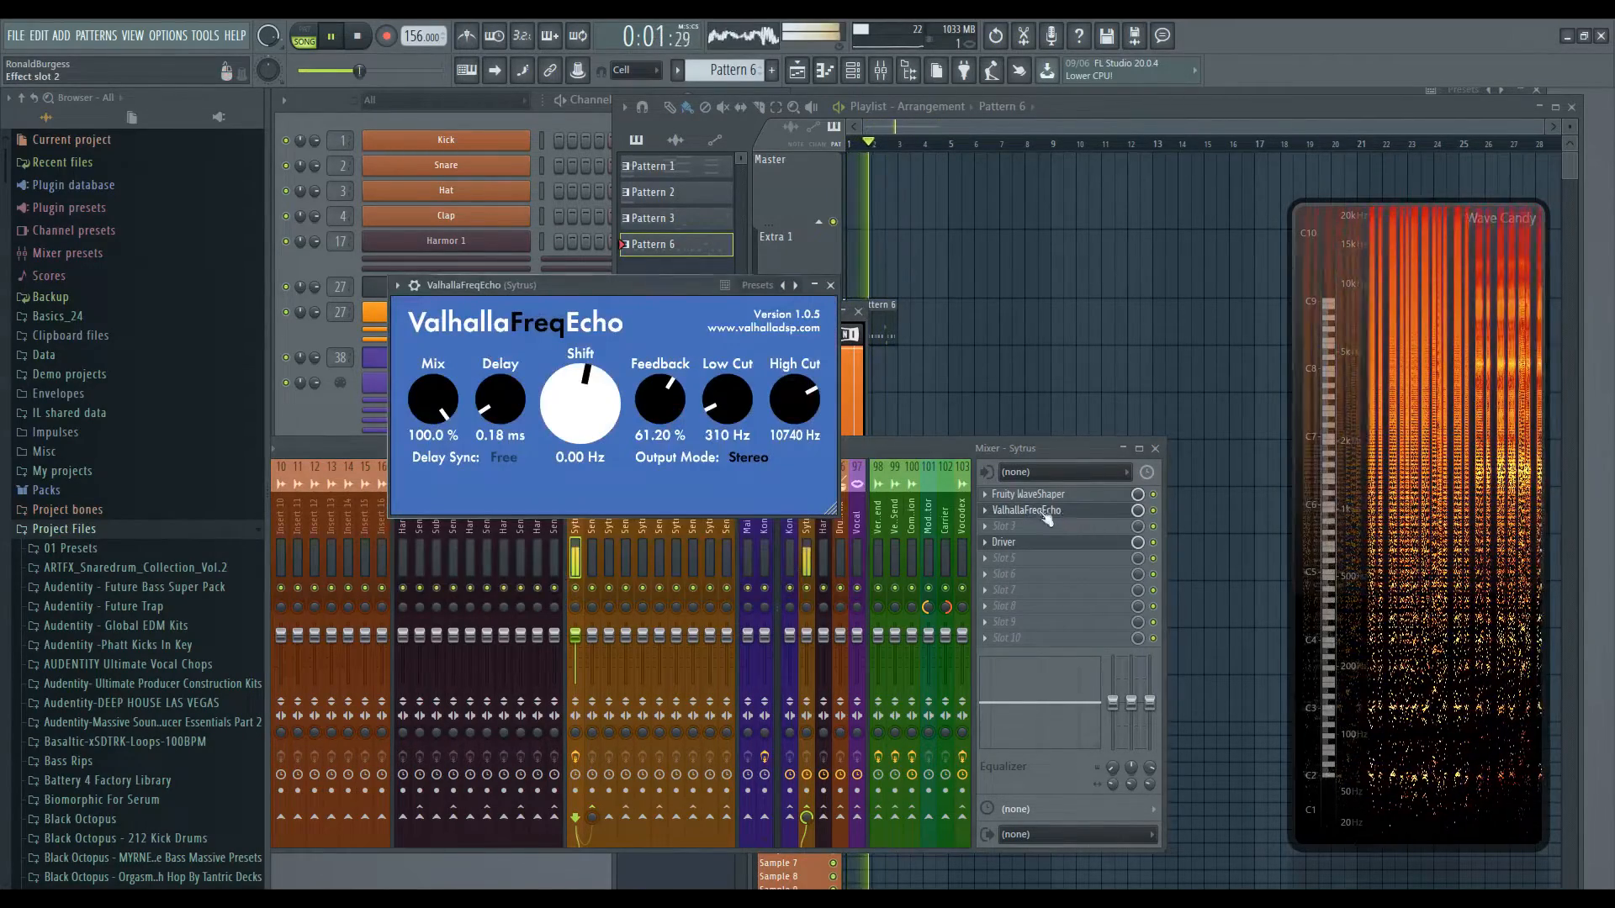
{"action": "left_click_drag", "start_coordinate": [639, 285], "coordinate": [771, 294]}
- Tweak the Shift, Feedback and Delay knobs on the Sytrus FreqEcho while listening
{"action": "left_click_drag", "start_coordinate": [711, 412], "coordinate": [720, 481]}
{"action": "left_click_drag", "start_coordinate": [723, 480], "coordinate": [719, 445]}
{"action": "left_click_drag", "start_coordinate": [791, 408], "coordinate": [791, 424]}
{"action": "mouse_move", "coordinate": [631, 417]}
{"action": "left_mouse_down"}
{"action": "mouse_move", "coordinate": [632, 390]}
{"action": "mouse_move", "coordinate": [703, 388]}
{"action": "mouse_move", "coordinate": [703, 361]}
{"action": "mouse_move", "coordinate": [631, 428]}
{"action": "mouse_move", "coordinate": [633, 395]}
{"action": "mouse_move", "coordinate": [626, 433]}
{"action": "mouse_move", "coordinate": [697, 447]}
{"action": "mouse_move", "coordinate": [624, 417]}
{"action": "left_mouse_up"}
{"action": "left_click_drag", "start_coordinate": [701, 411], "coordinate": [629, 448]}
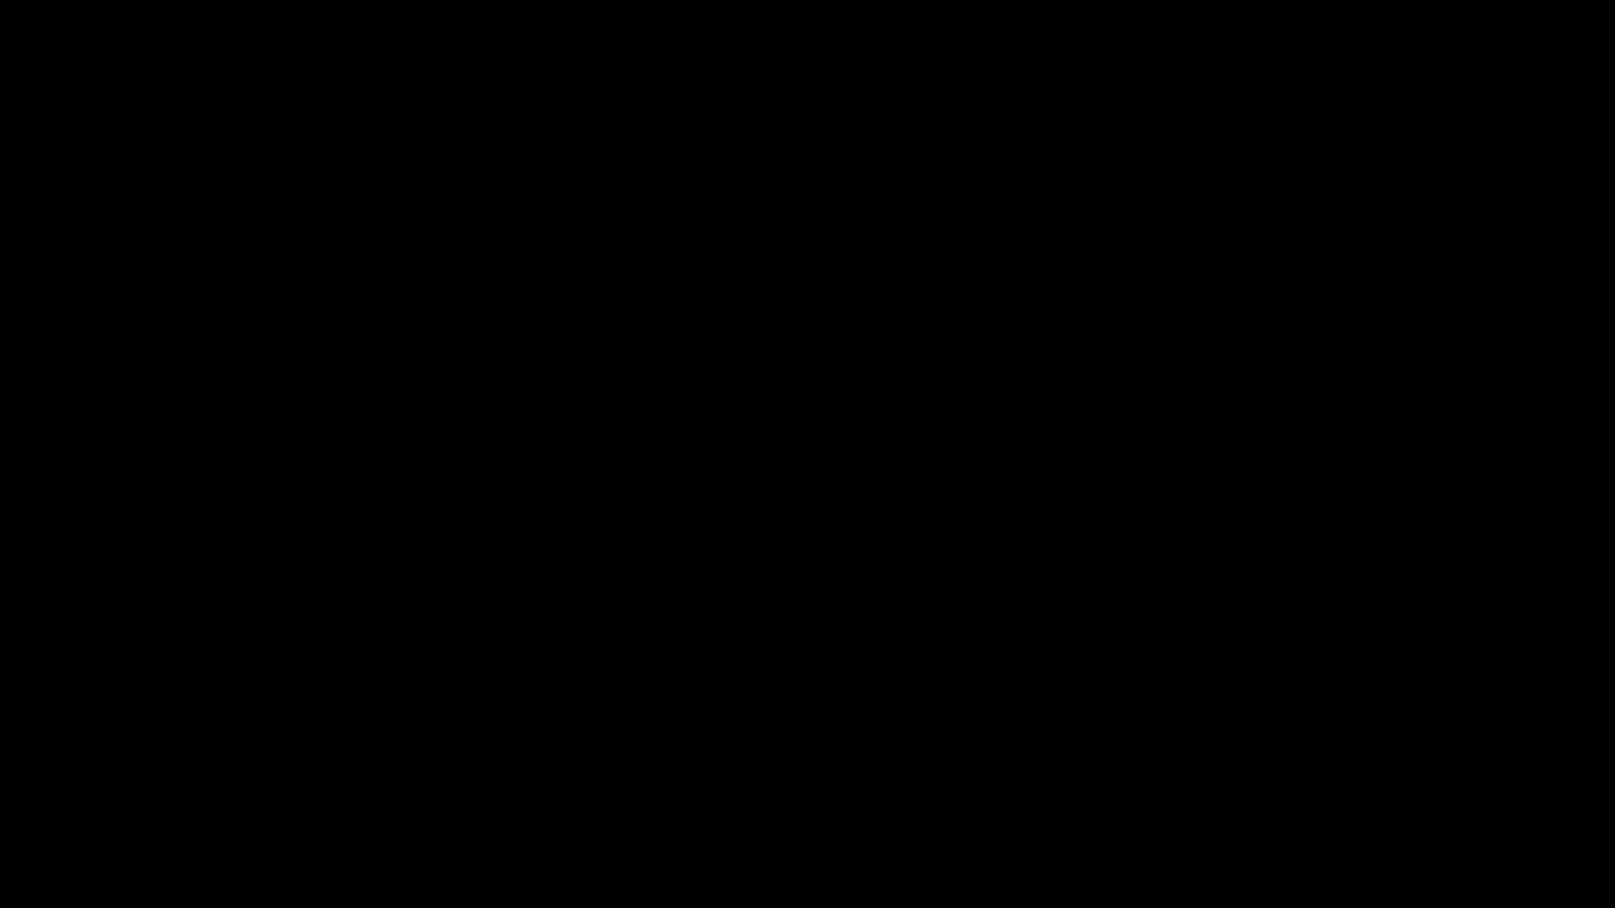